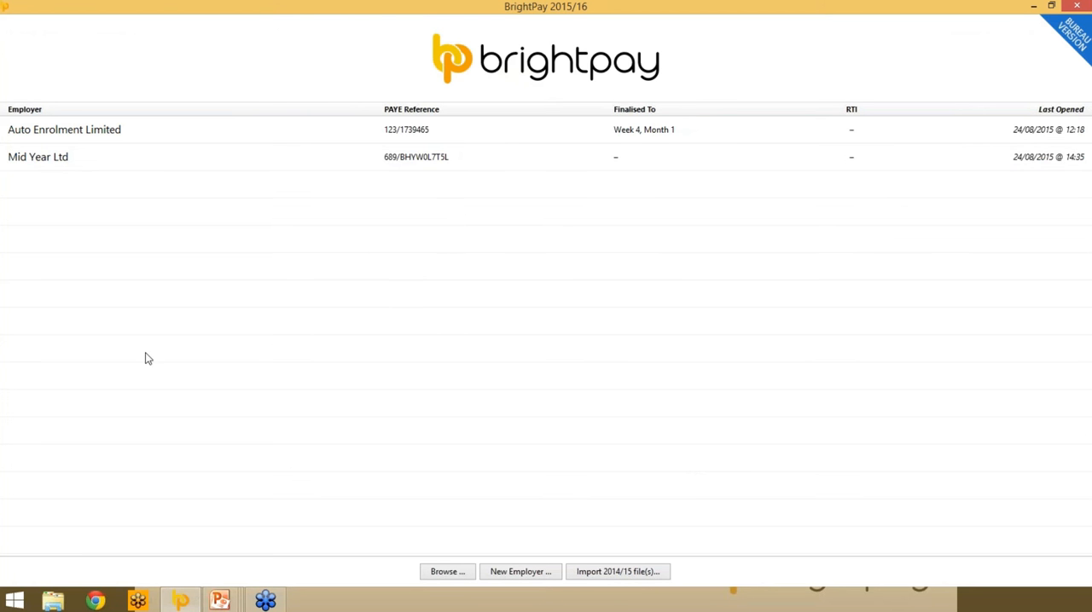
# - Start setting up a new employer that begins payroll at the beginning of the 2015/16 tax year
pyautogui.click(546, 577)
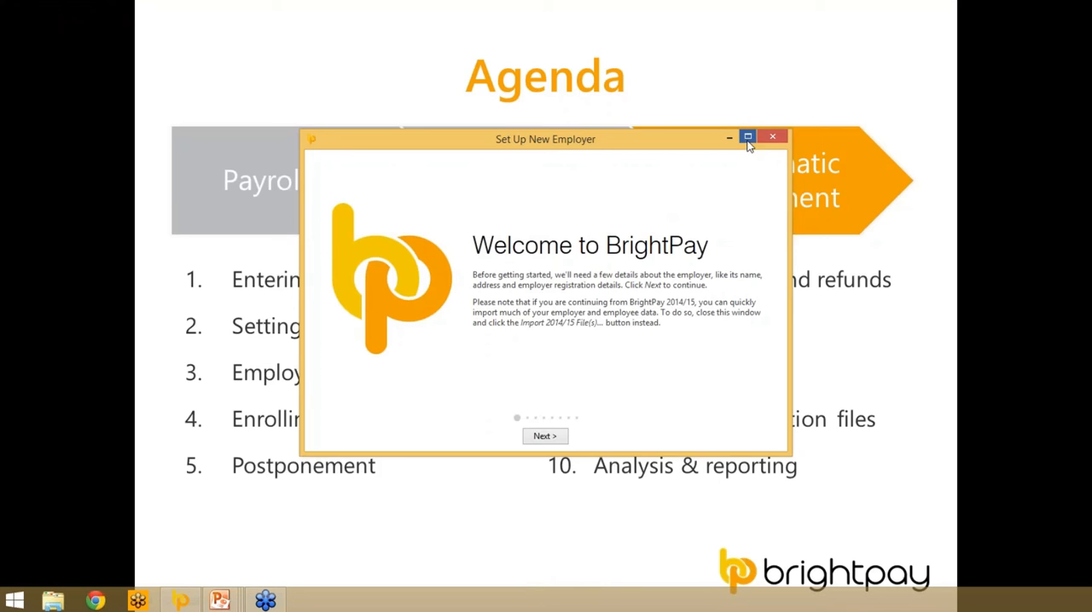
pyautogui.click(747, 137)
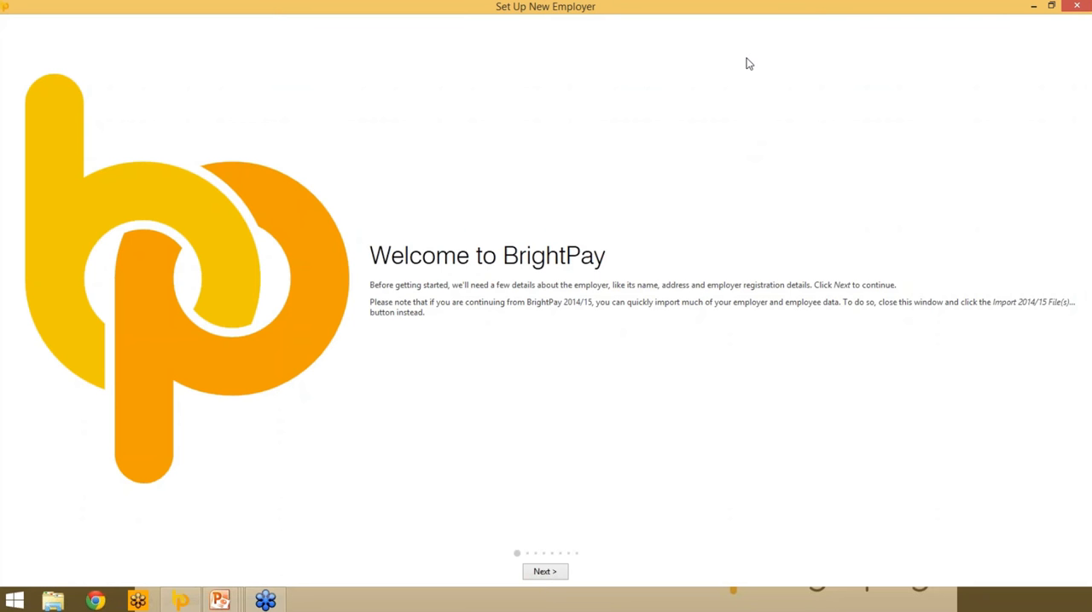
pyautogui.click(544, 571)
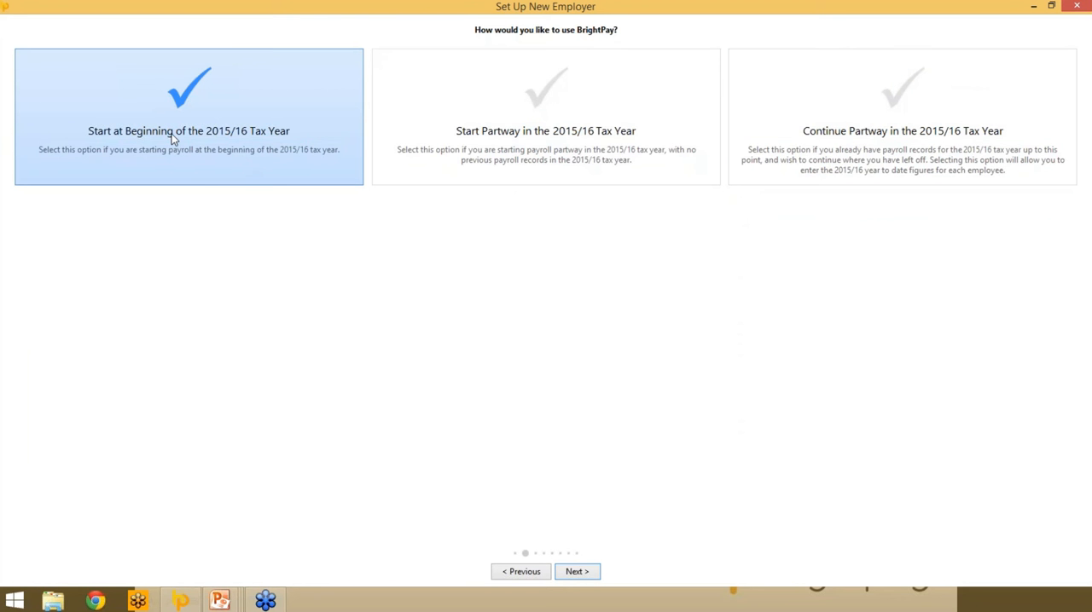
pyautogui.click(564, 574)
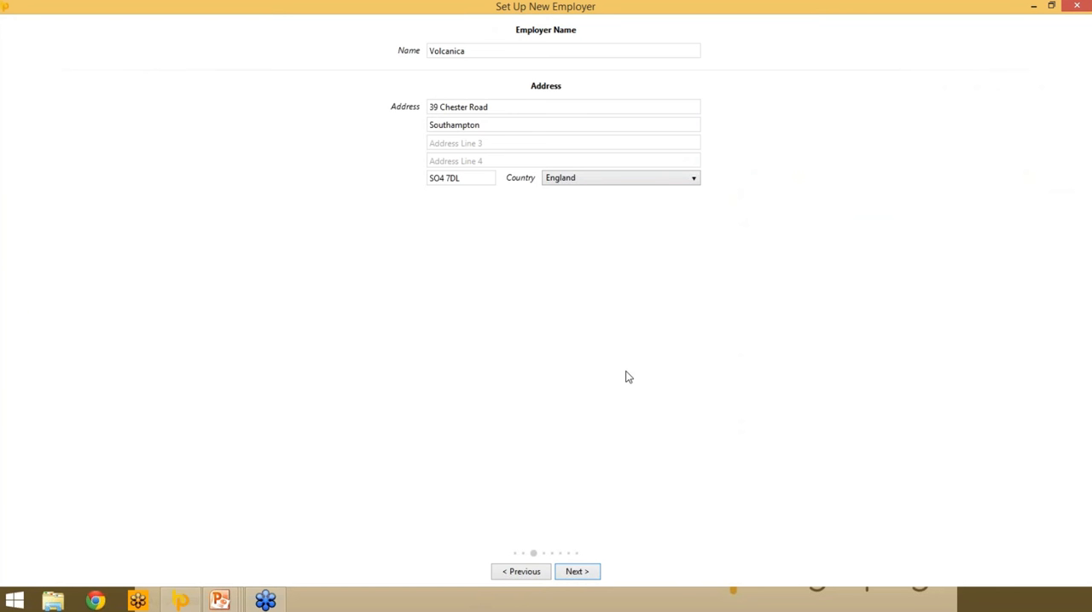
# - Name the new employer Test Company and keep the prefilled address
pyautogui.doubleClick(457, 51)
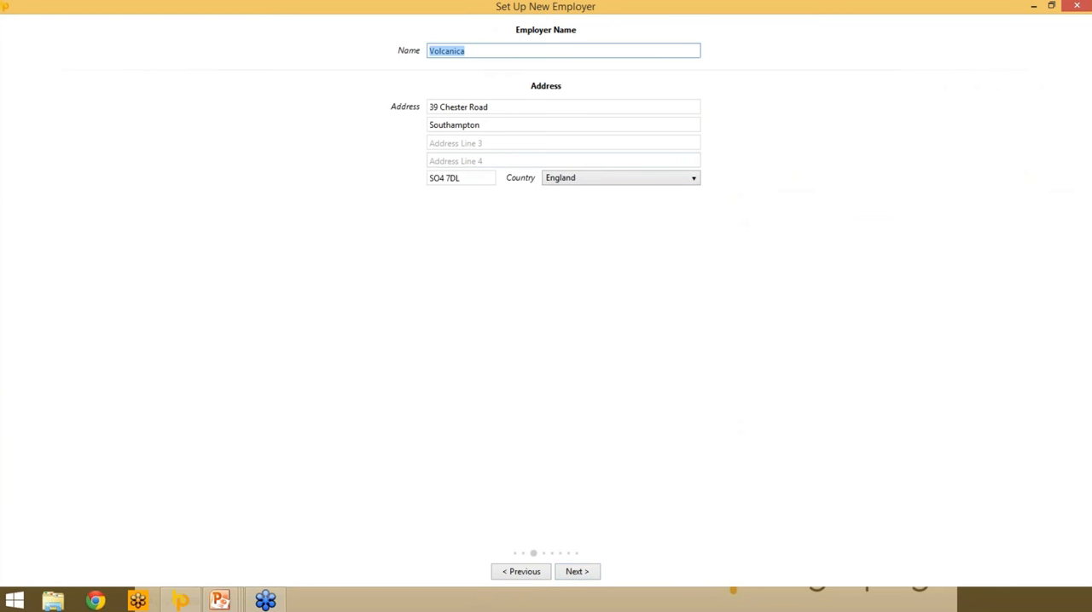
pyautogui.write('Test Company')
pyautogui.click(585, 573)
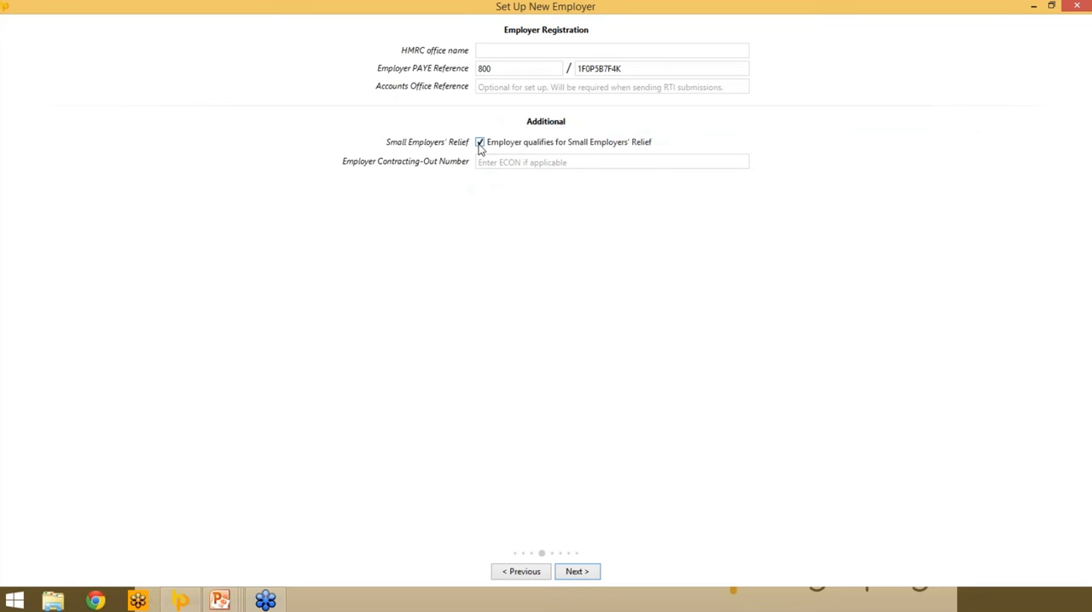
# - Enter the Accounts Office reference in the employer registration and accept the prefilled departments
pyautogui.click(487, 88)
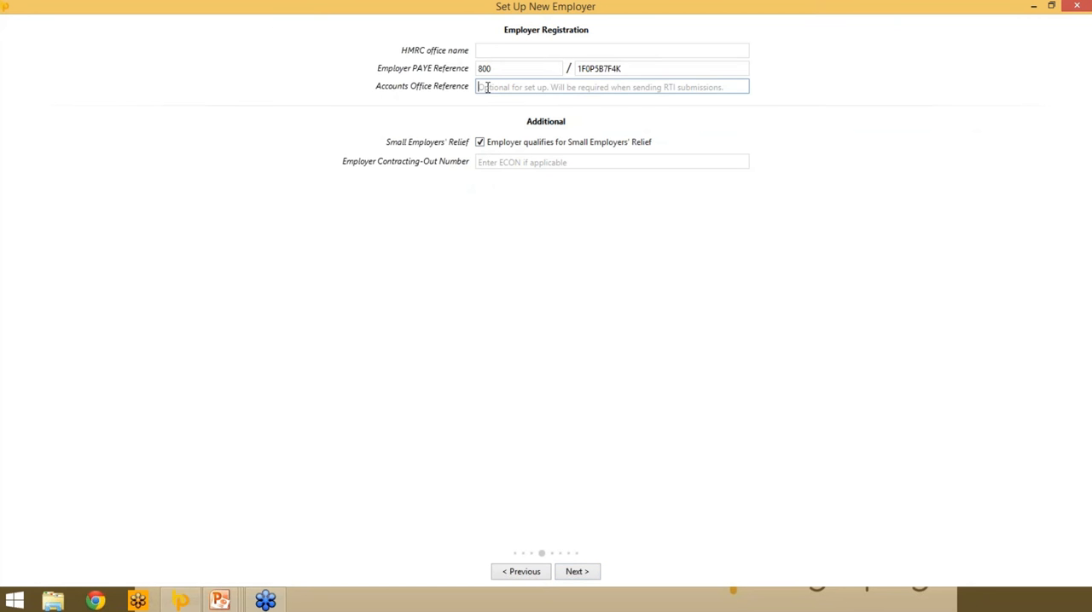
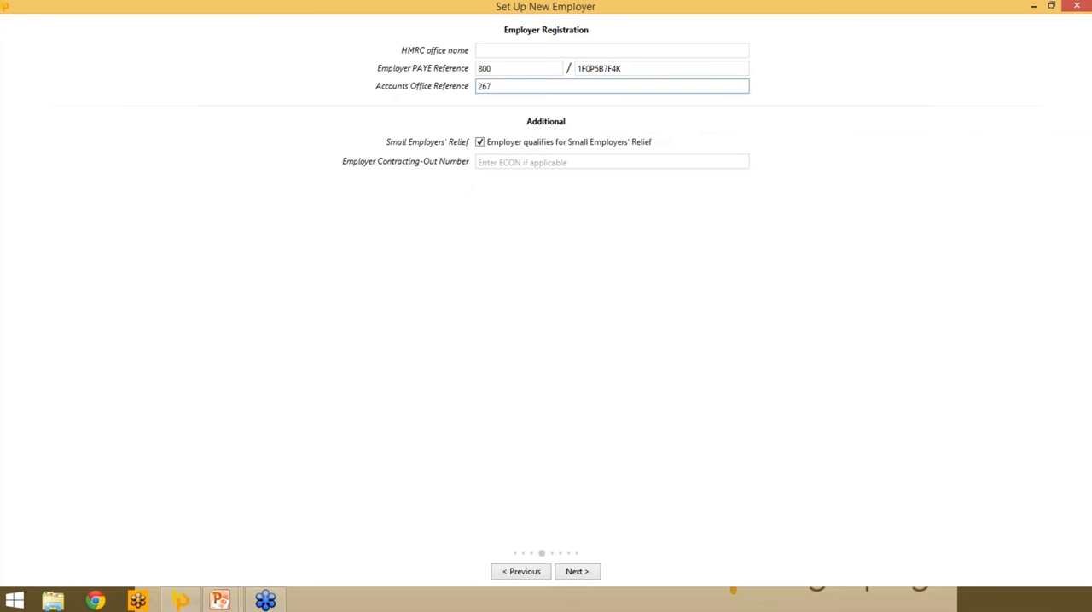
pyautogui.click(549, 239)
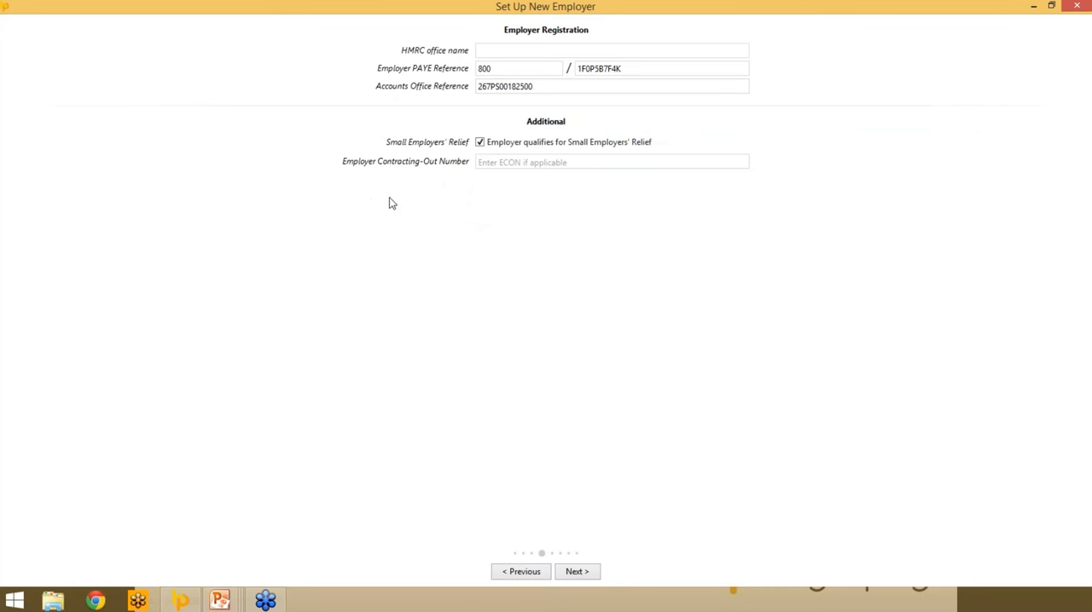
pyautogui.click(589, 579)
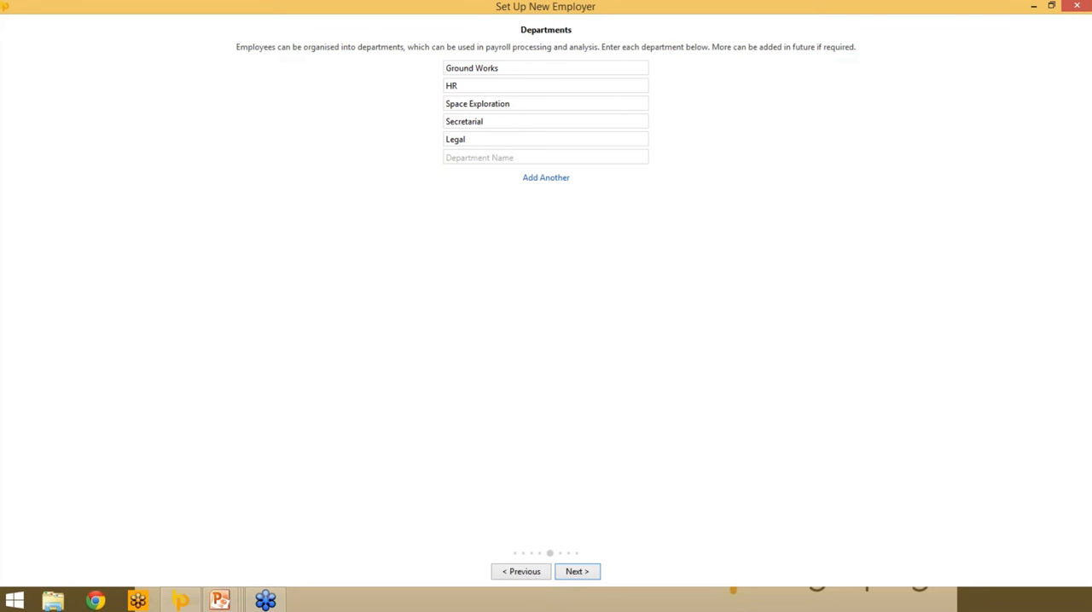
pyautogui.click(580, 573)
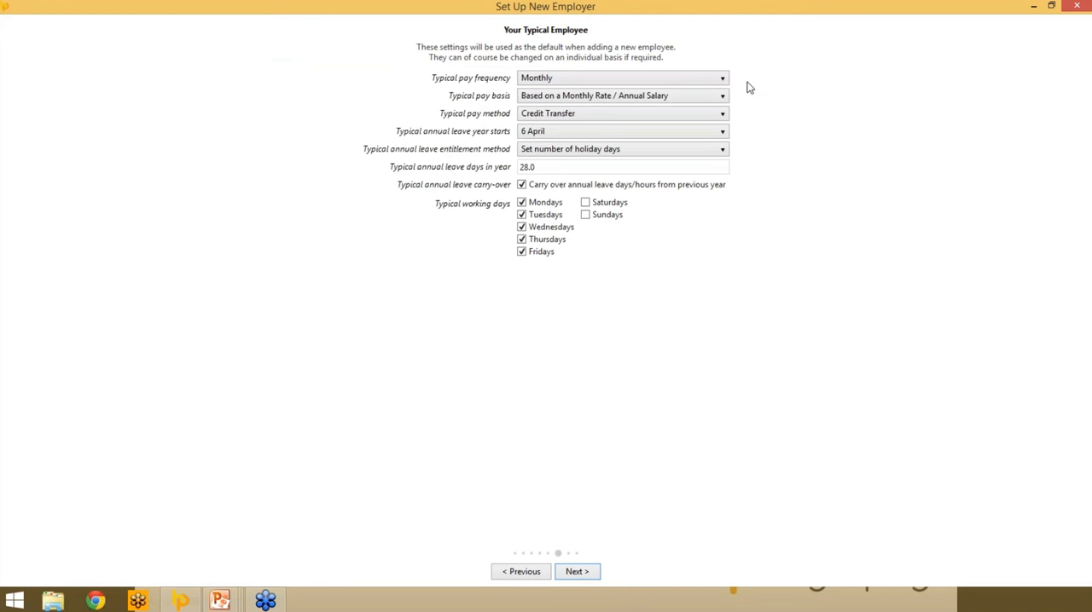
# - Set the typical employee's pay frequency to Weekly and pay method to Cheque, and skip the automatic enrolment staging date
pyautogui.click(701, 81)
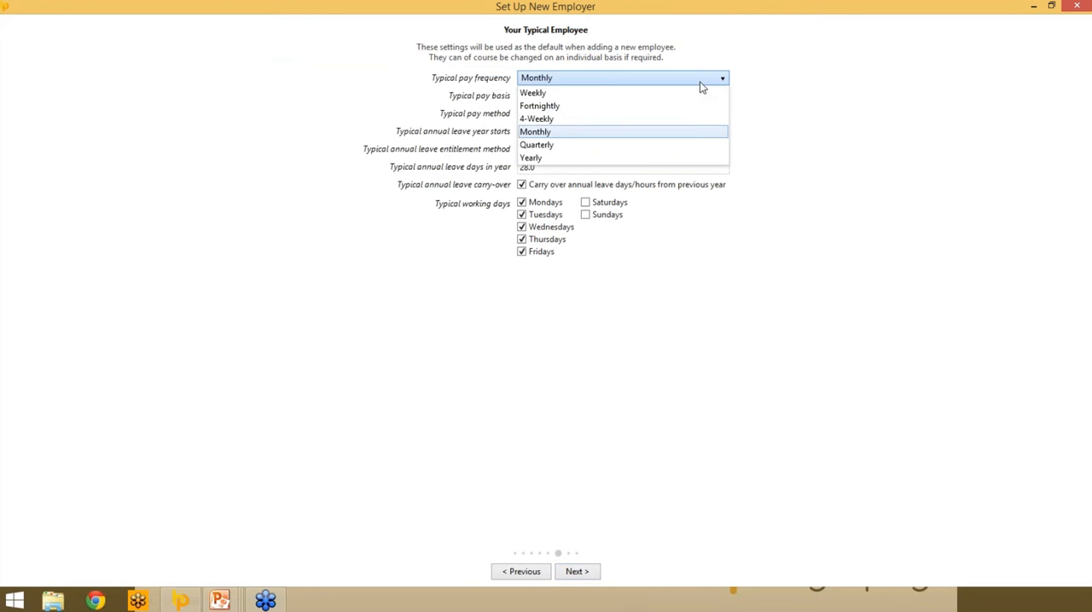
pyautogui.click(565, 93)
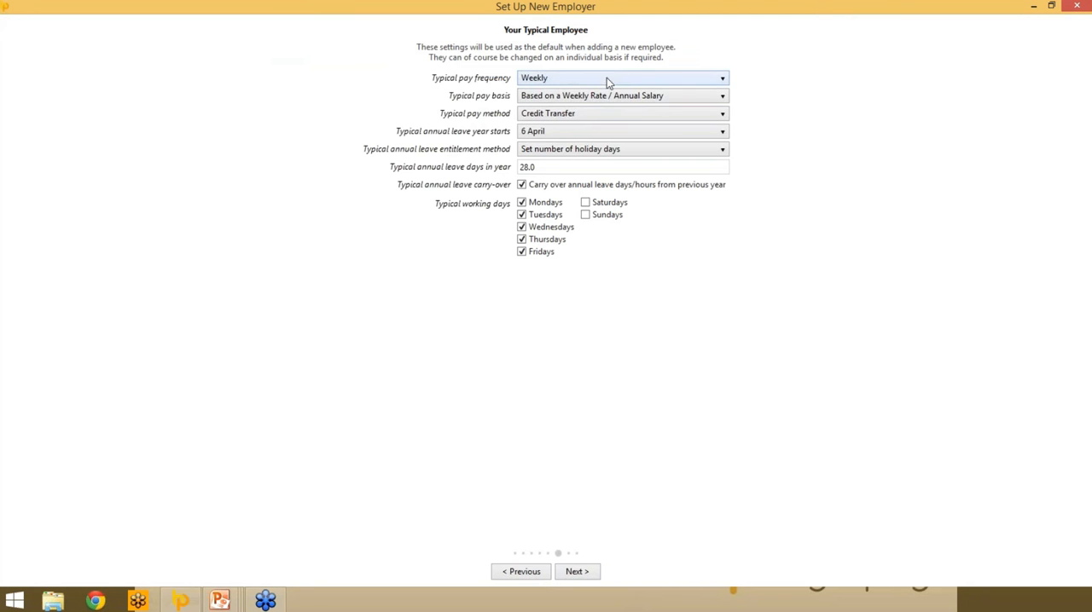
pyautogui.click(683, 102)
pyautogui.click(682, 100)
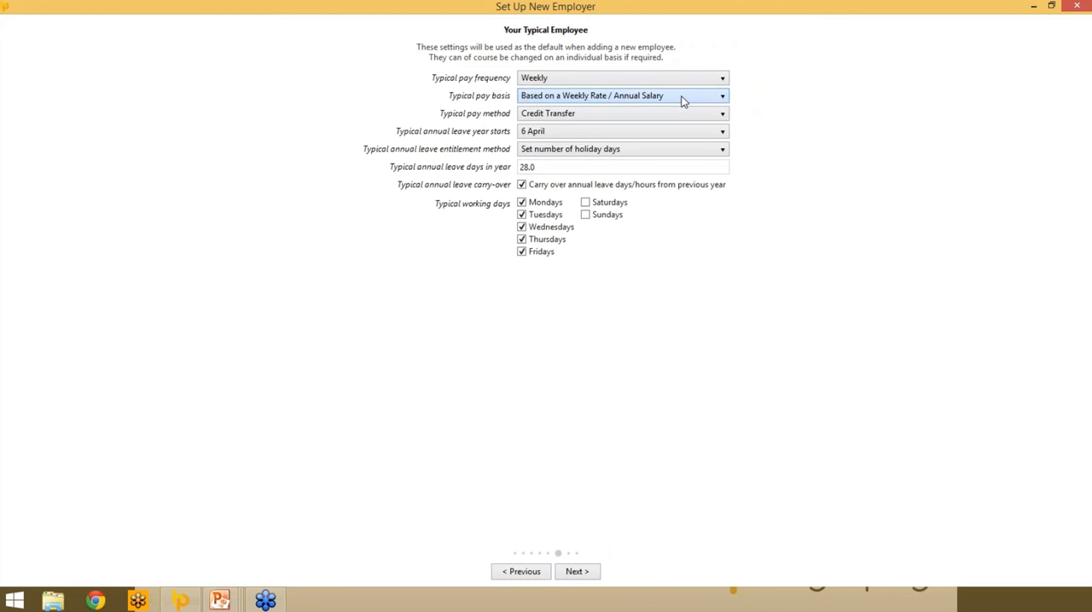
pyautogui.click(588, 115)
pyautogui.click(564, 142)
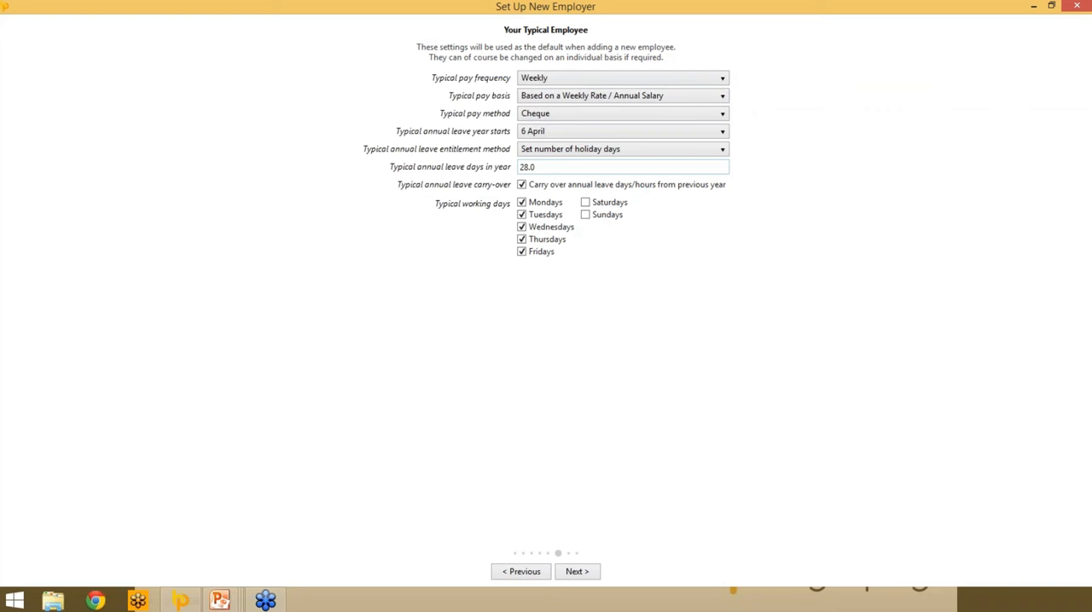
pyautogui.click(578, 572)
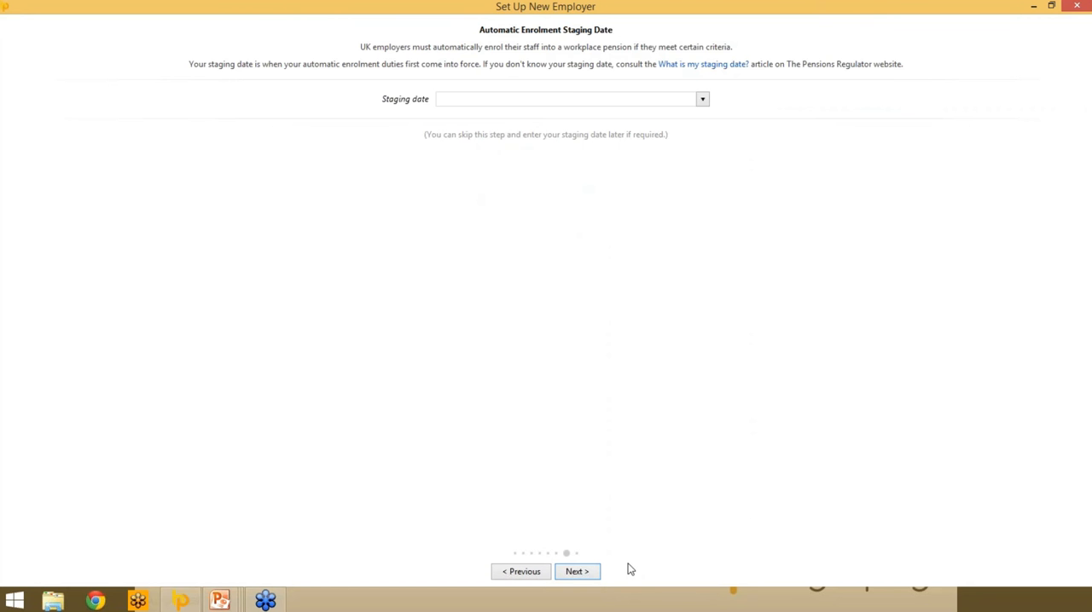
pyautogui.click(577, 572)
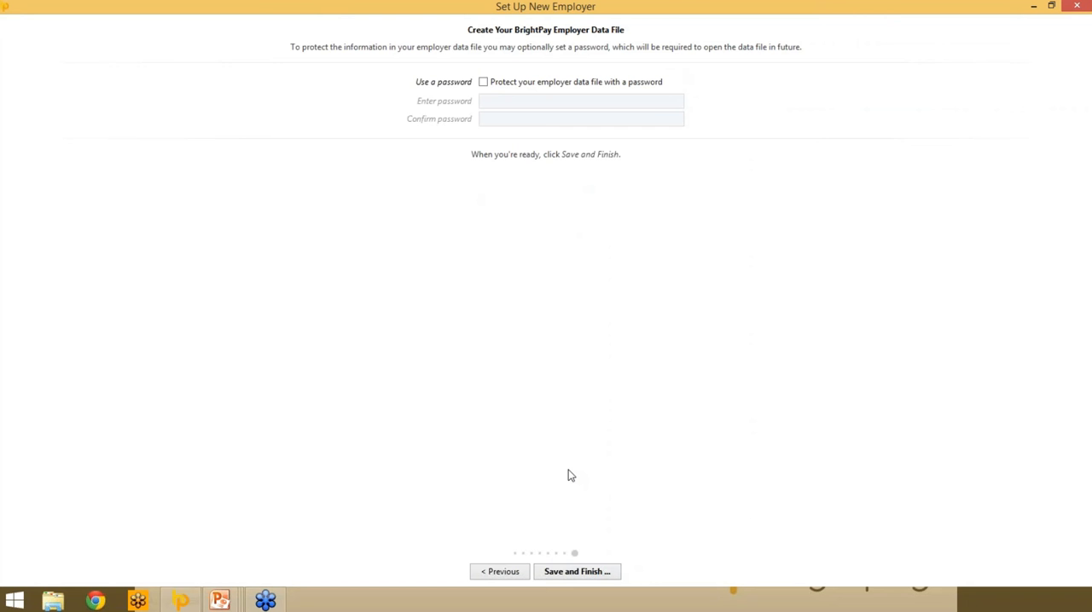
# - Protect the employer data file with a password, entered and confirmed, and save it as Test Company.bpuk15
pyautogui.click(485, 85)
pyautogui.click(482, 100)
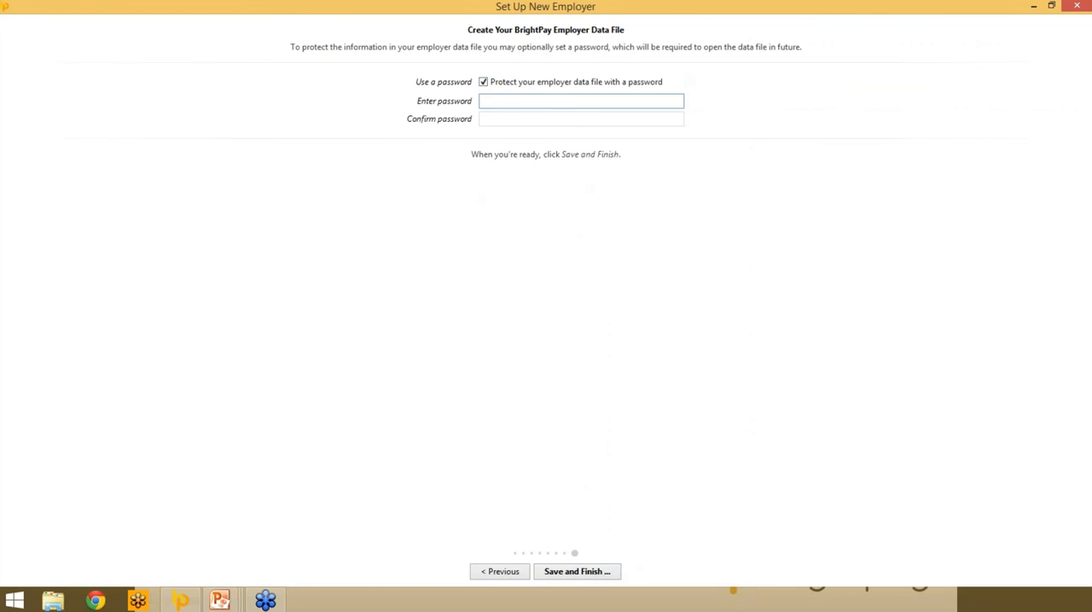
pyautogui.write('••••')
pyautogui.press('Tab')
pyautogui.write('••••')
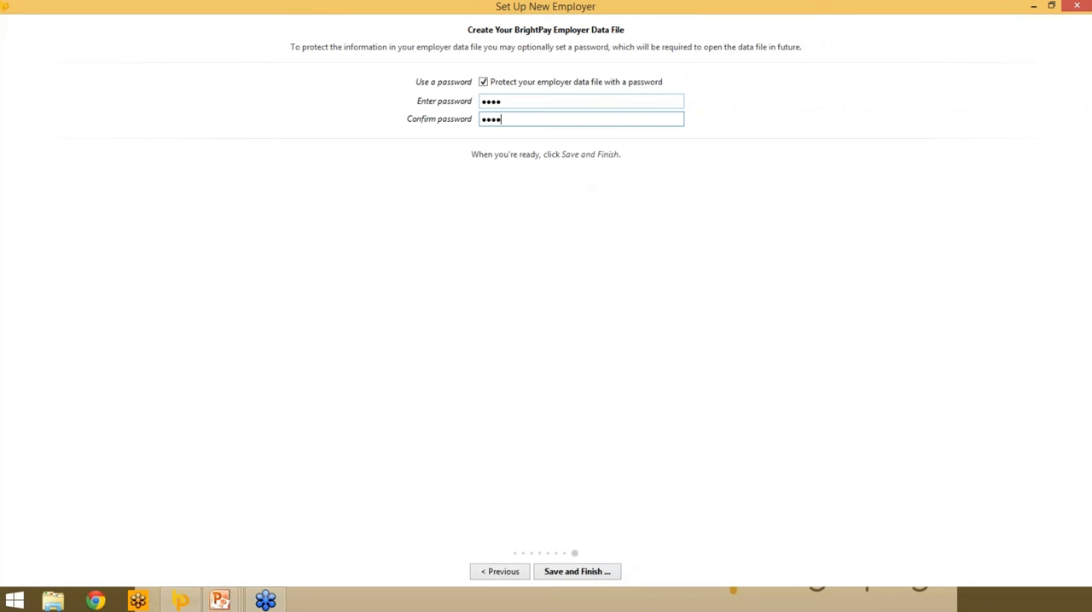
pyautogui.click(571, 579)
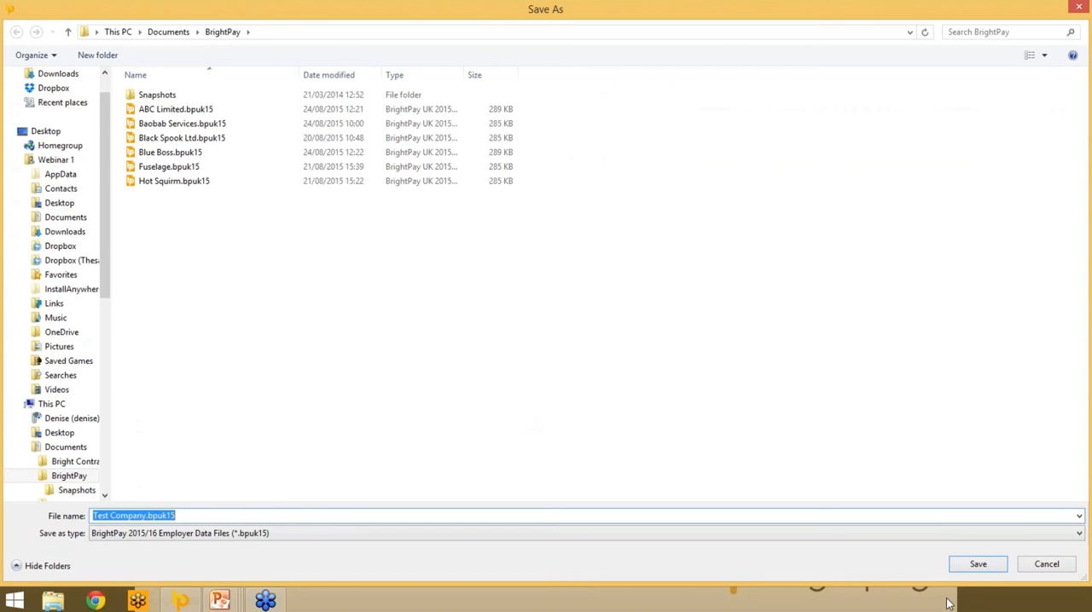
pyautogui.click(961, 571)
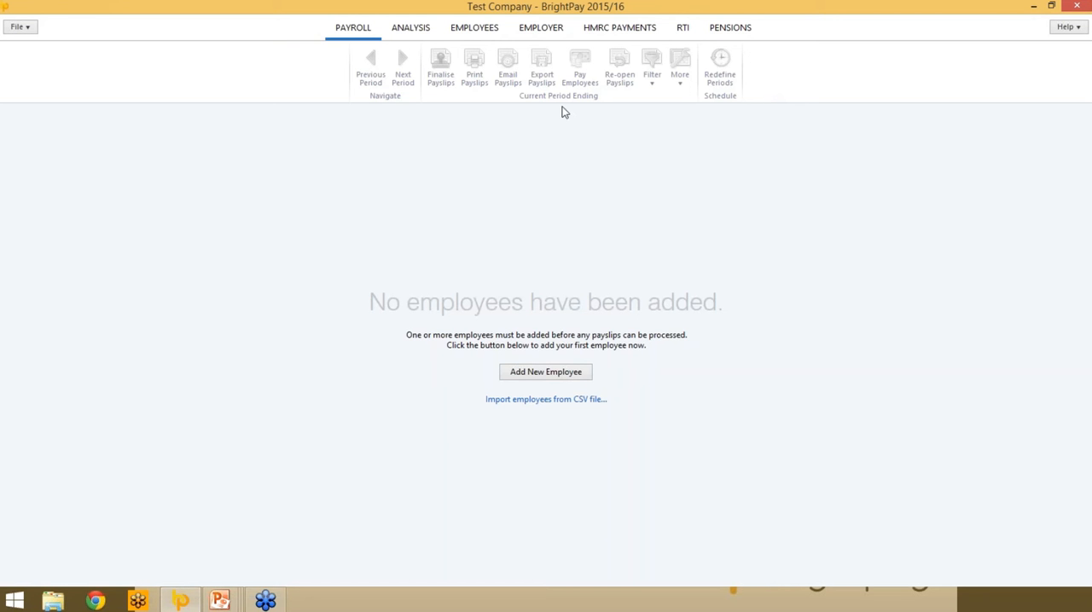
# - Review the employer's registration and typical employee details, and save the sender ID and password for RTI submissions
pyautogui.click(541, 28)
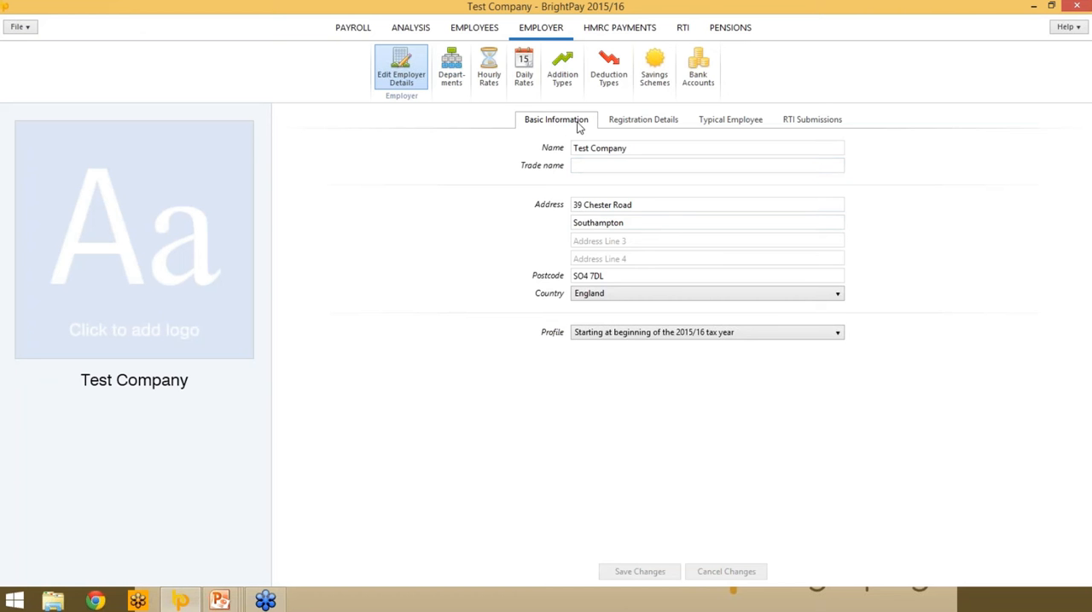
pyautogui.click(643, 123)
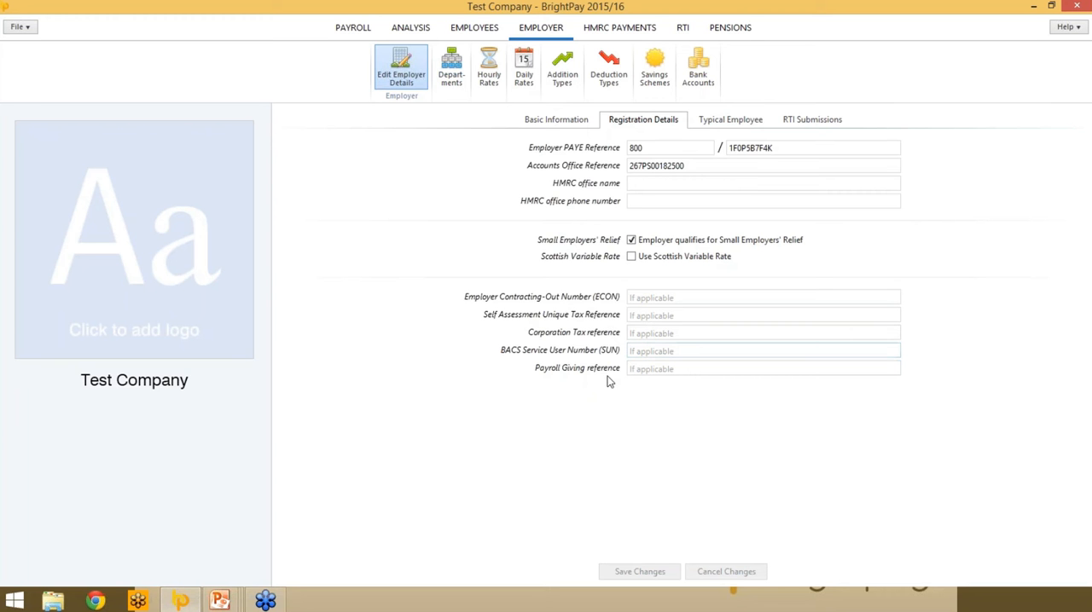
pyautogui.click(648, 367)
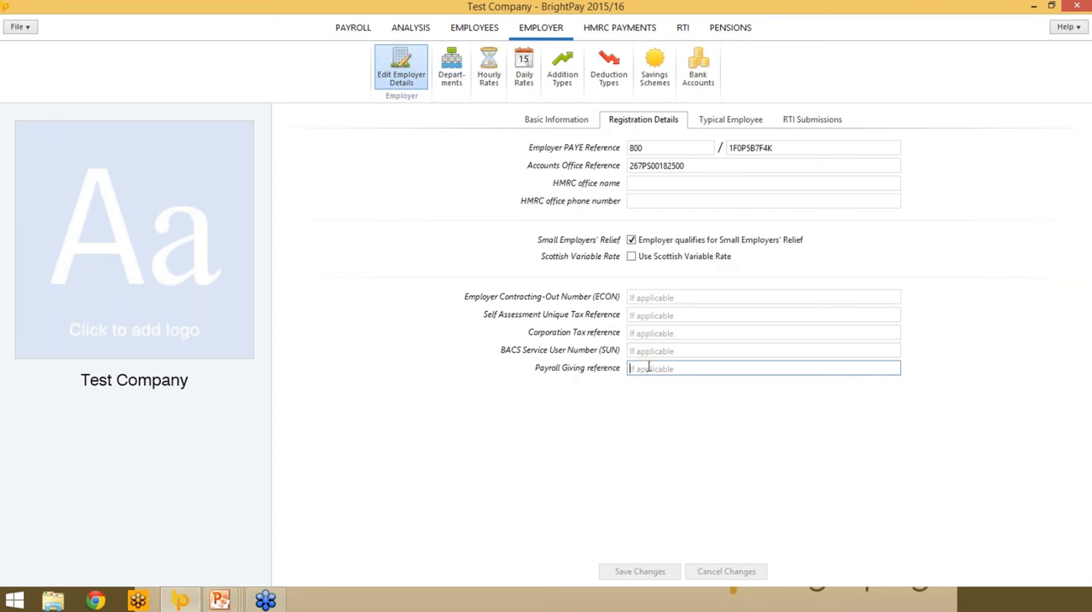
pyautogui.click(730, 120)
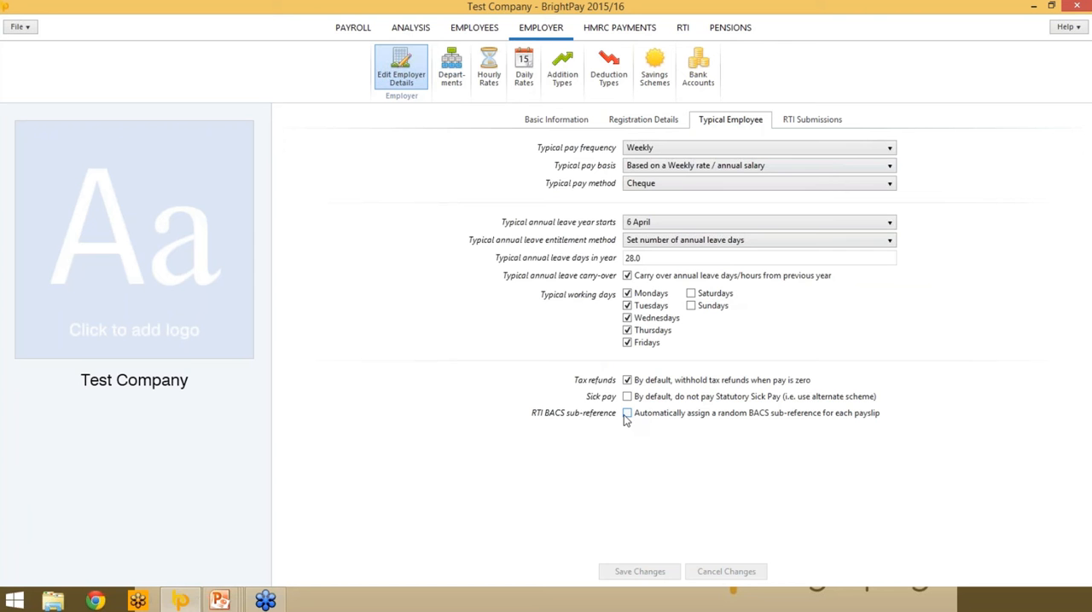
pyautogui.click(837, 124)
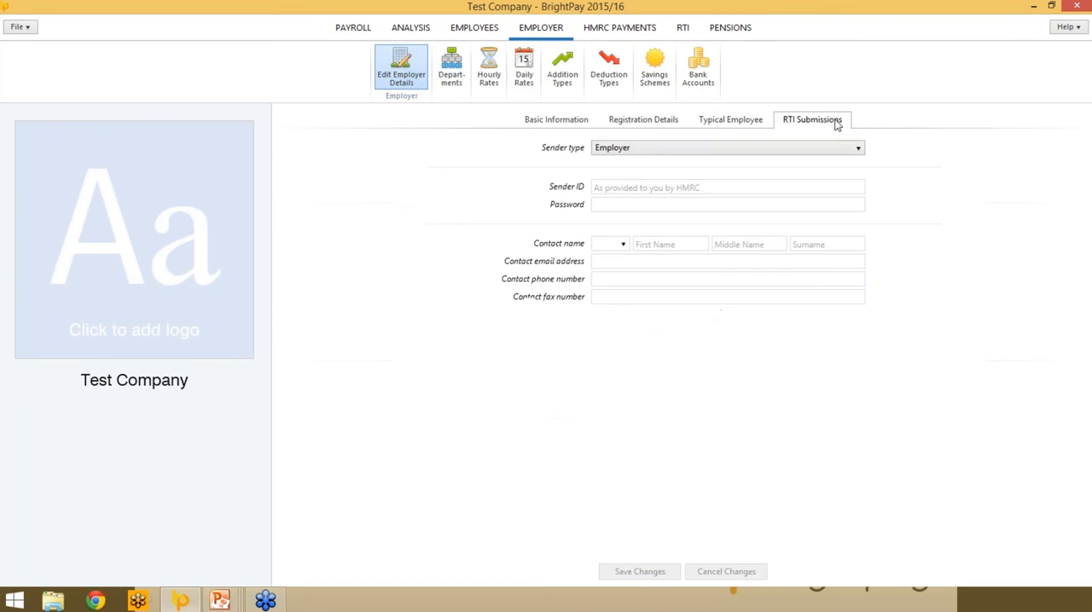
pyautogui.click(635, 188)
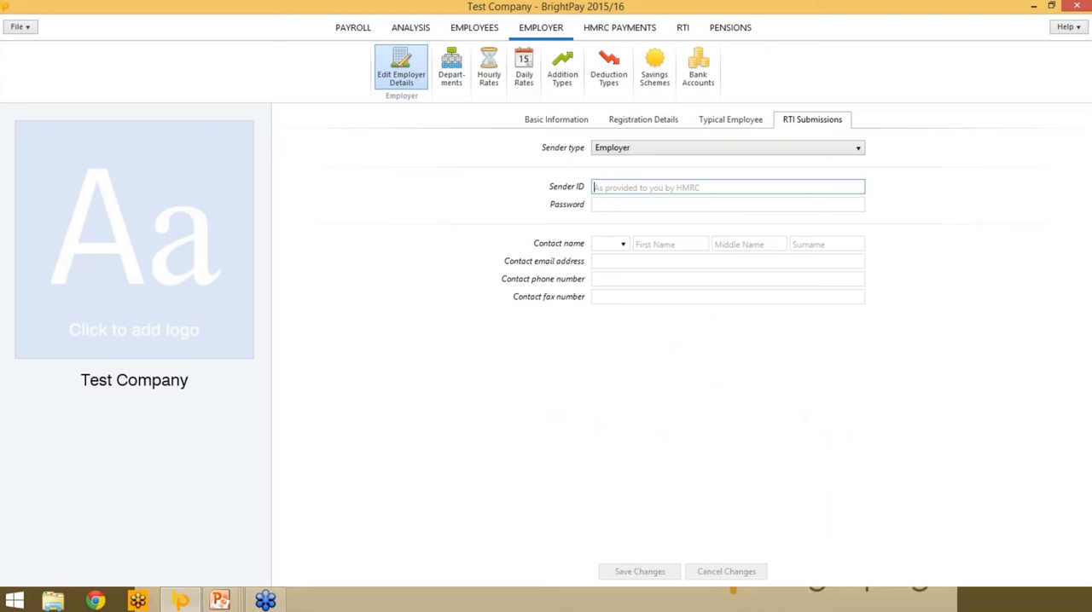
pyautogui.write('ISV')
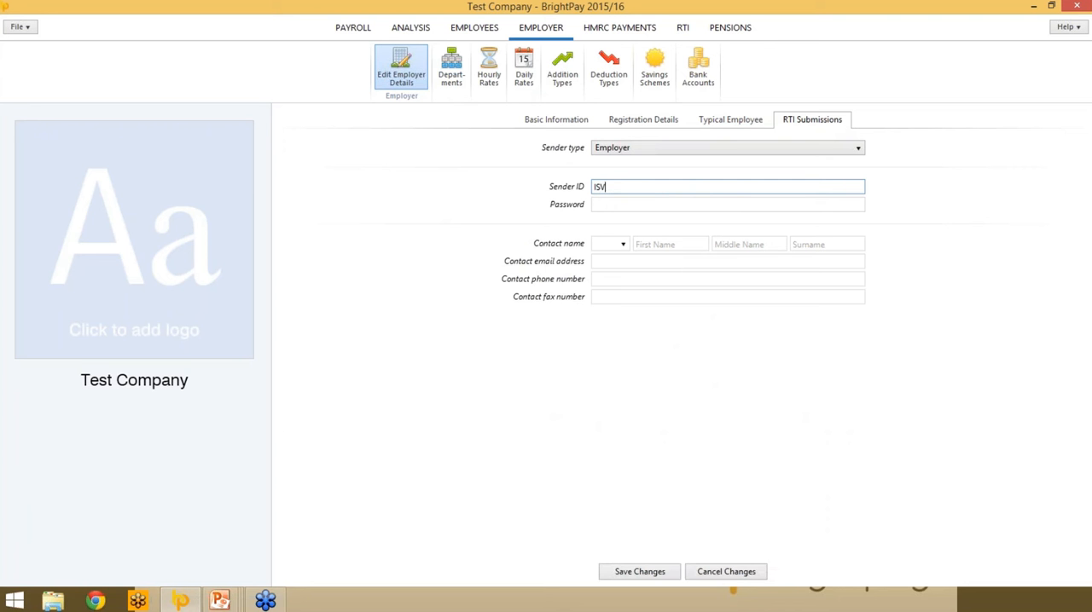
pyautogui.write('182')
pyautogui.press('Tab')
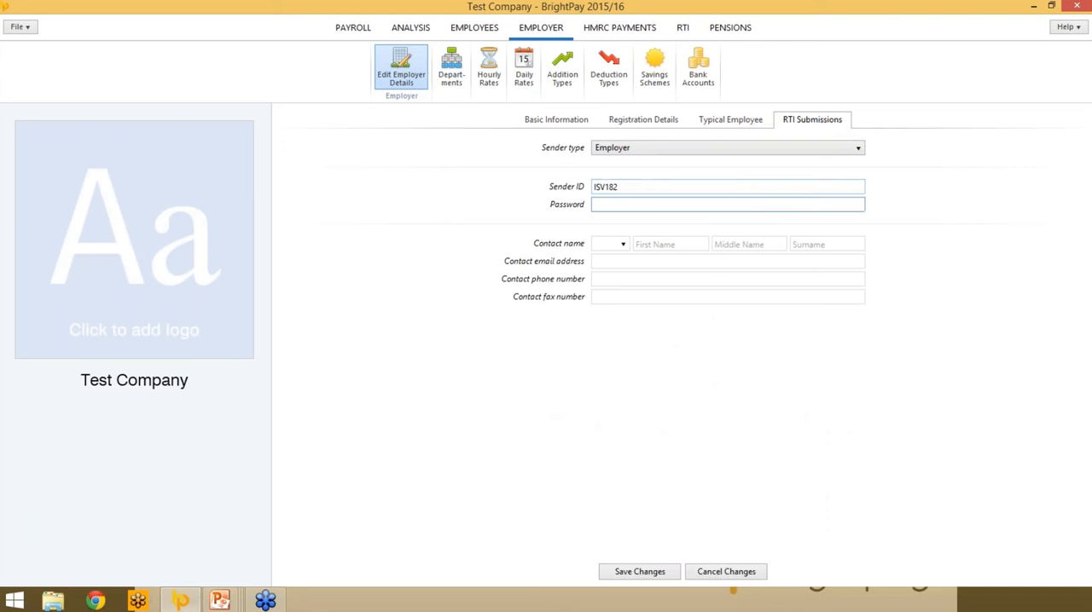
pyautogui.write('********')
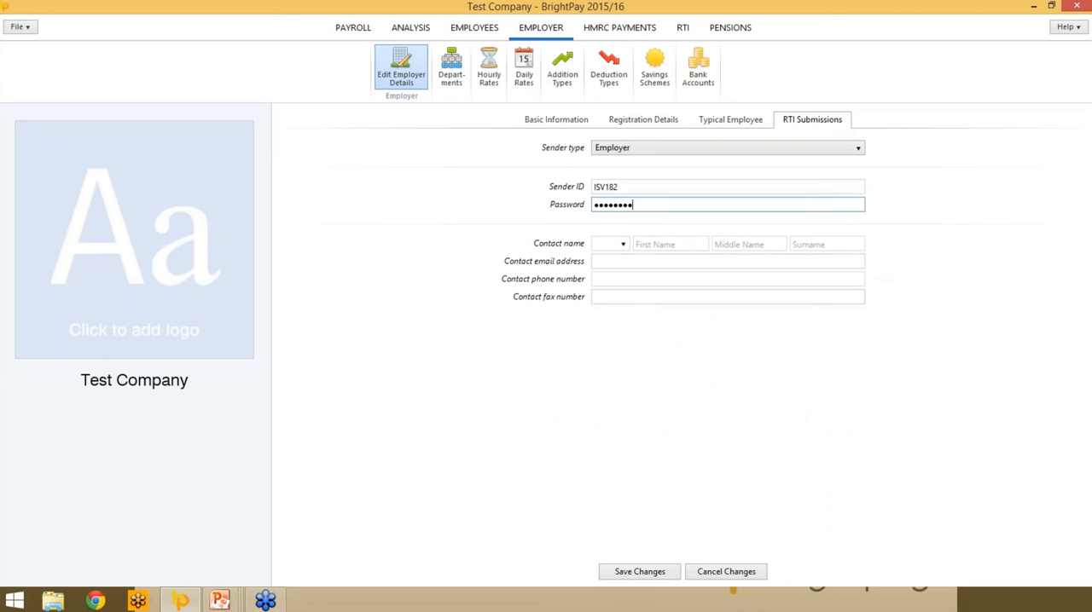
pyautogui.press('Tab')
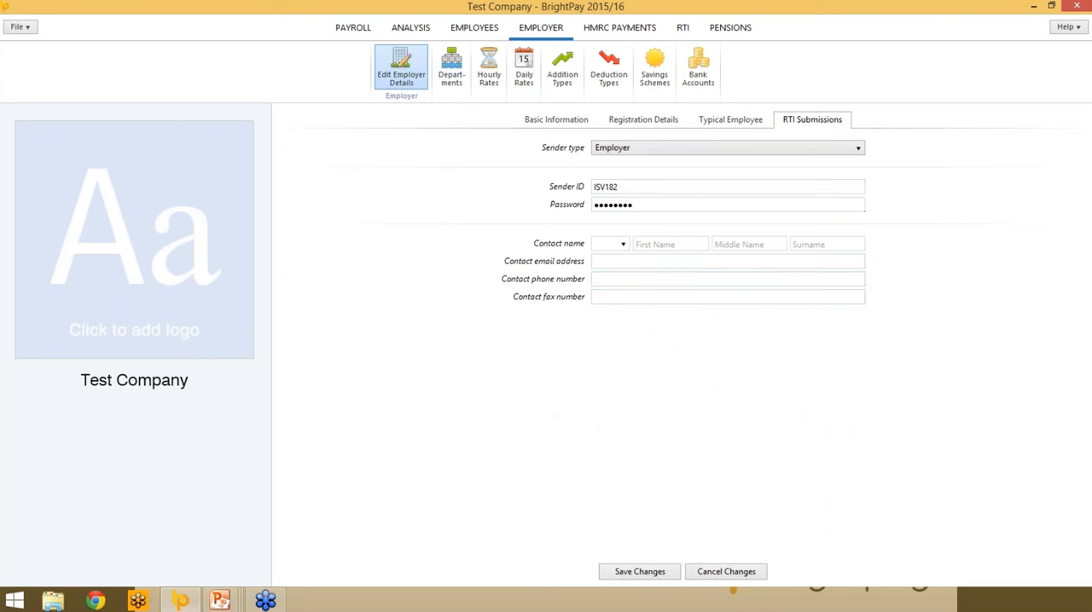
pyautogui.click(640, 571)
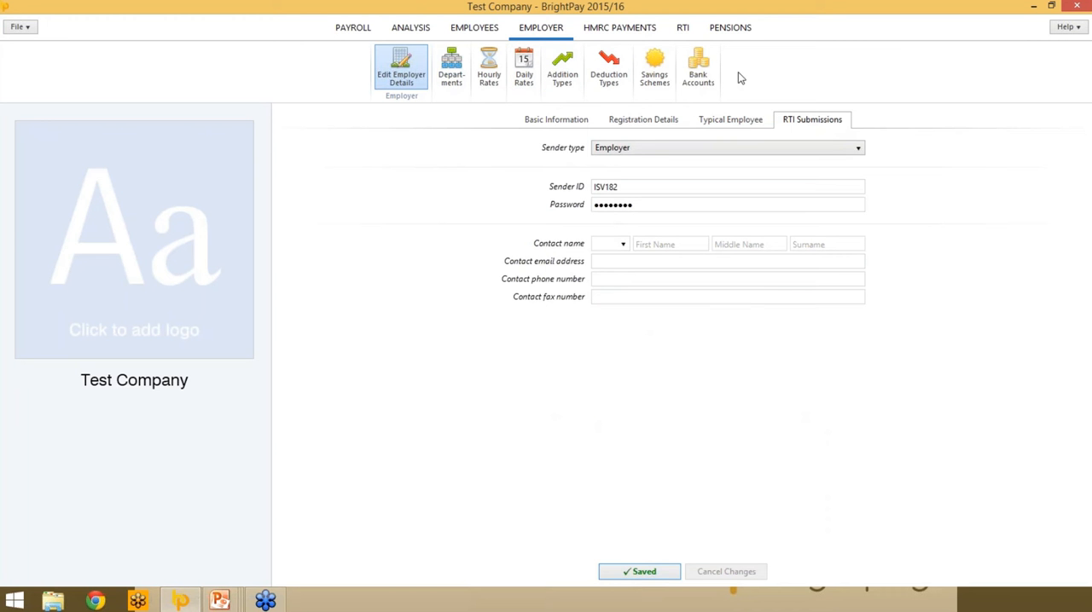
# - Add a new department named Sales to the employer and save it
pyautogui.click(450, 80)
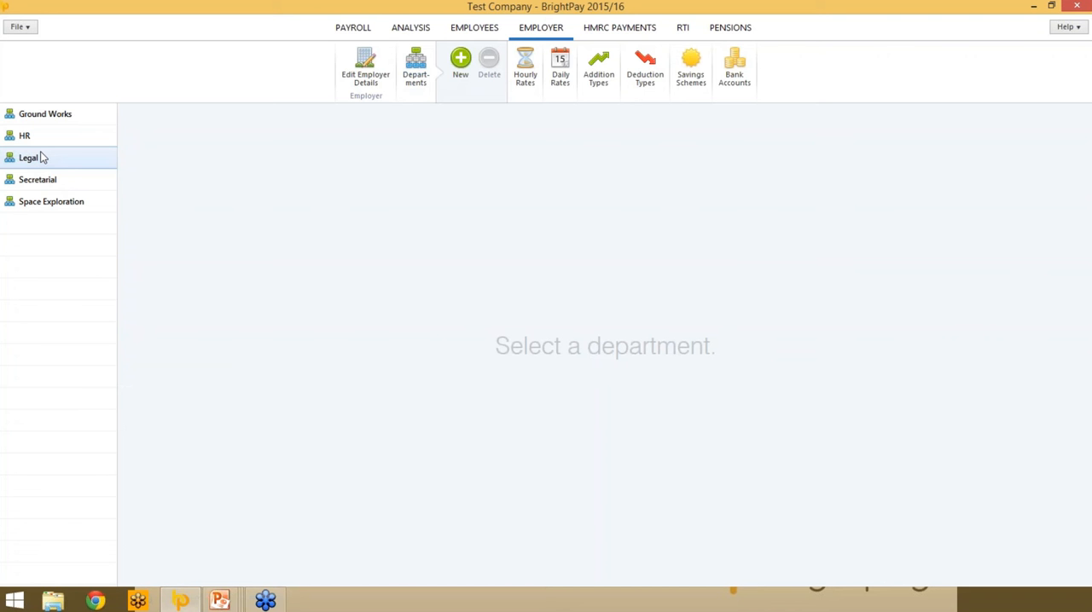
pyautogui.click(457, 73)
pyautogui.click(485, 150)
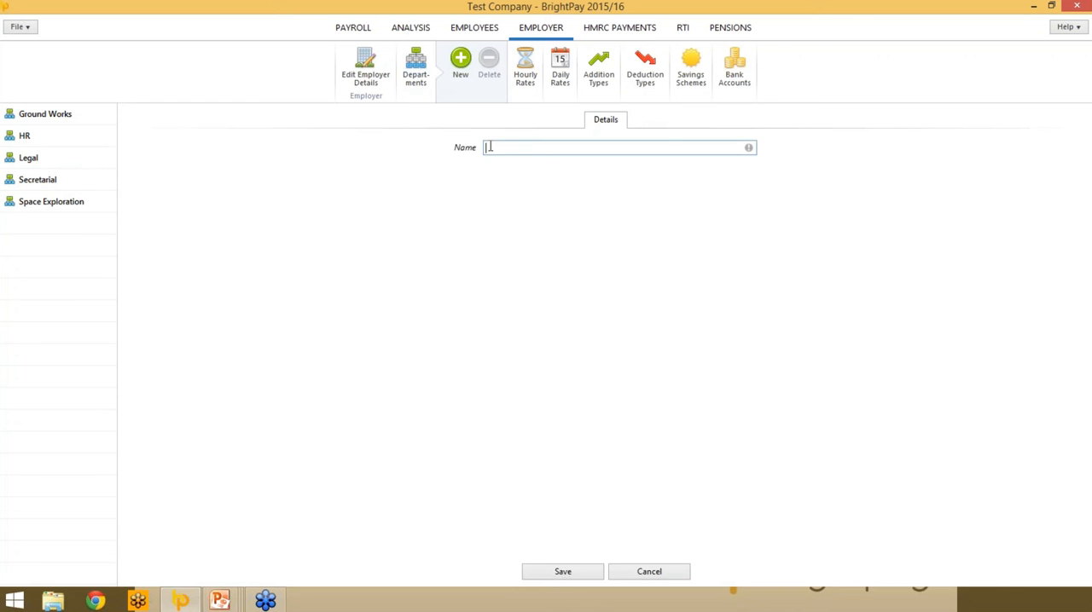
pyautogui.write('Sales')
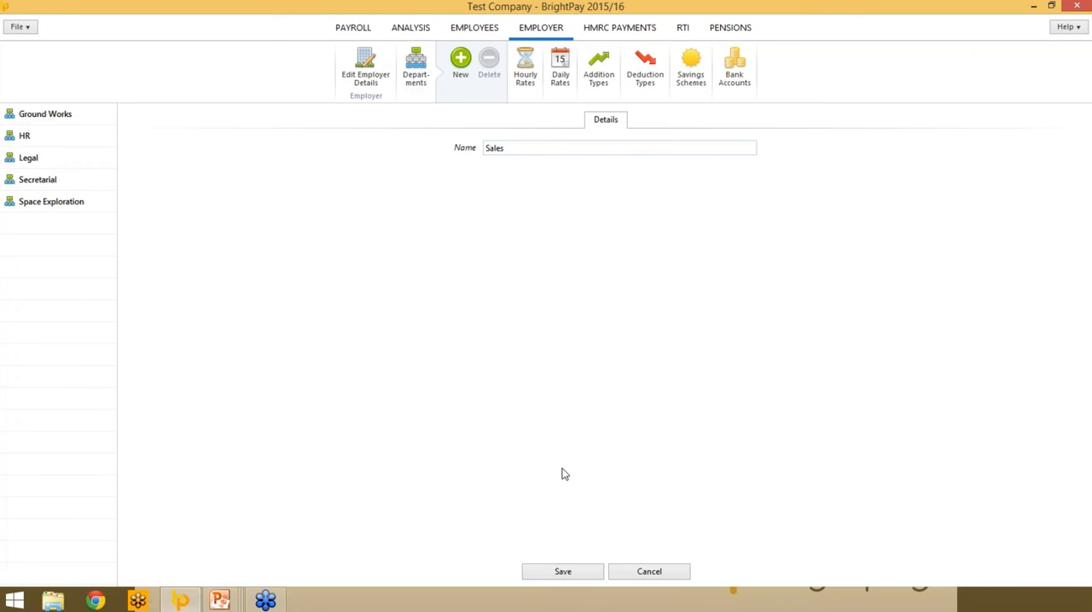
pyautogui.click(579, 574)
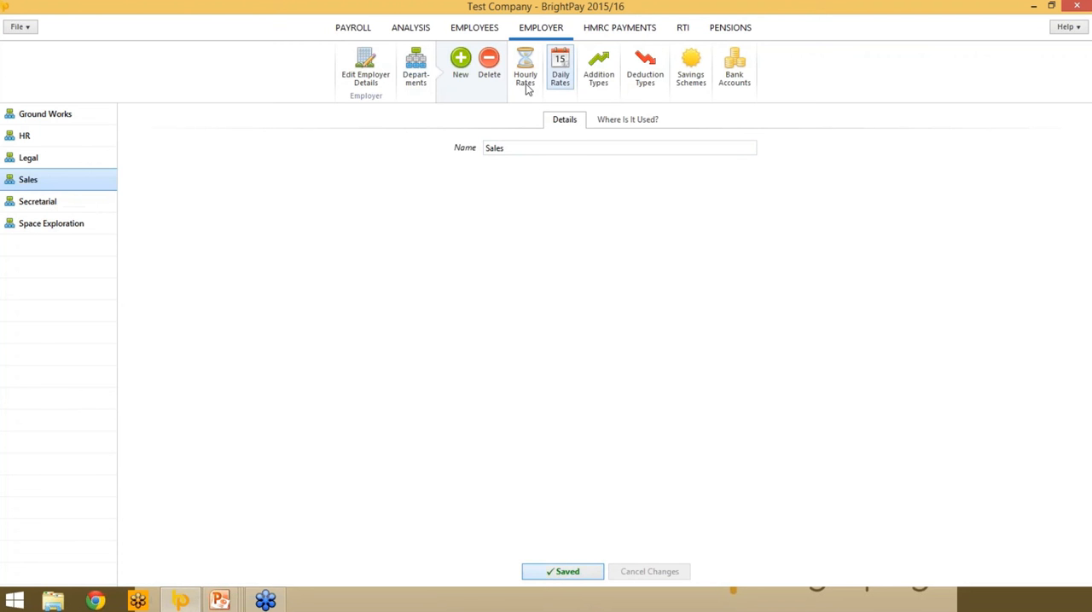
# - Start a new employer hourly rate with the description Sunday Rate
pyautogui.click(365, 69)
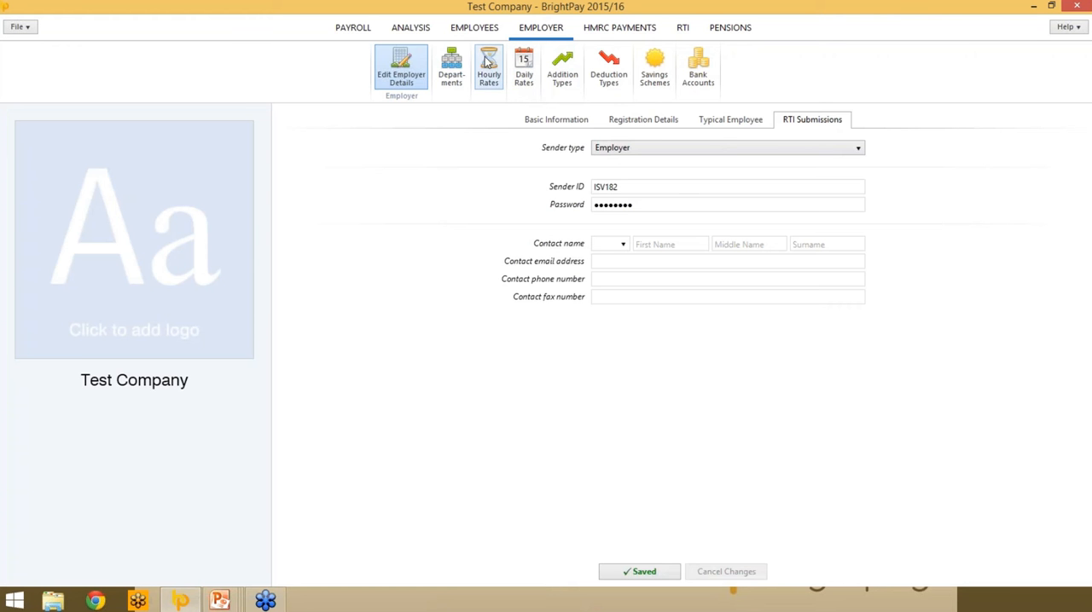
pyautogui.click(488, 70)
pyautogui.click(514, 360)
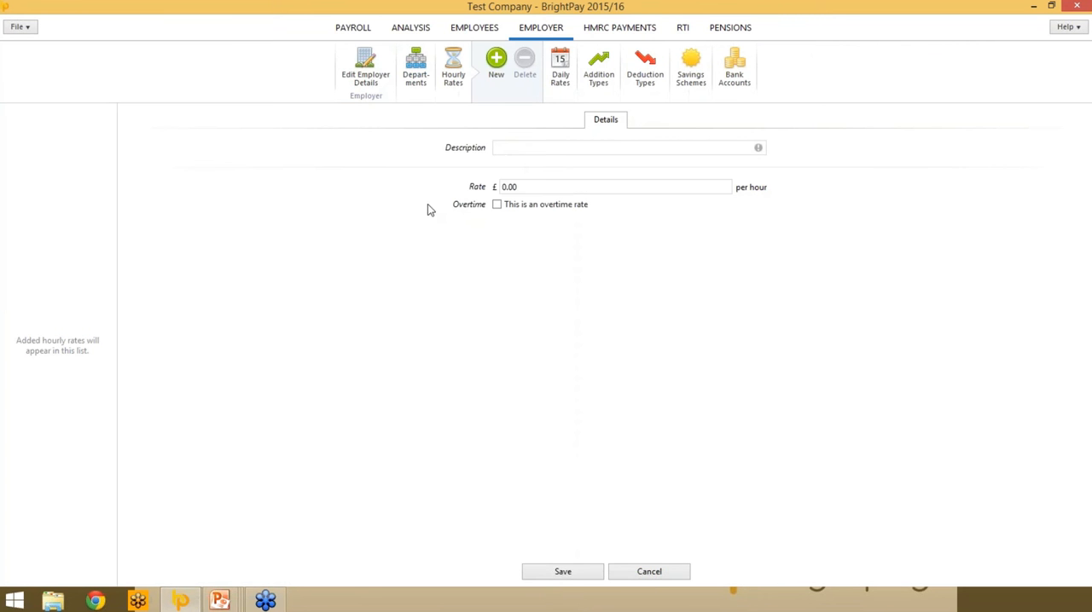
pyautogui.click(513, 148)
pyautogui.write('Sunda')
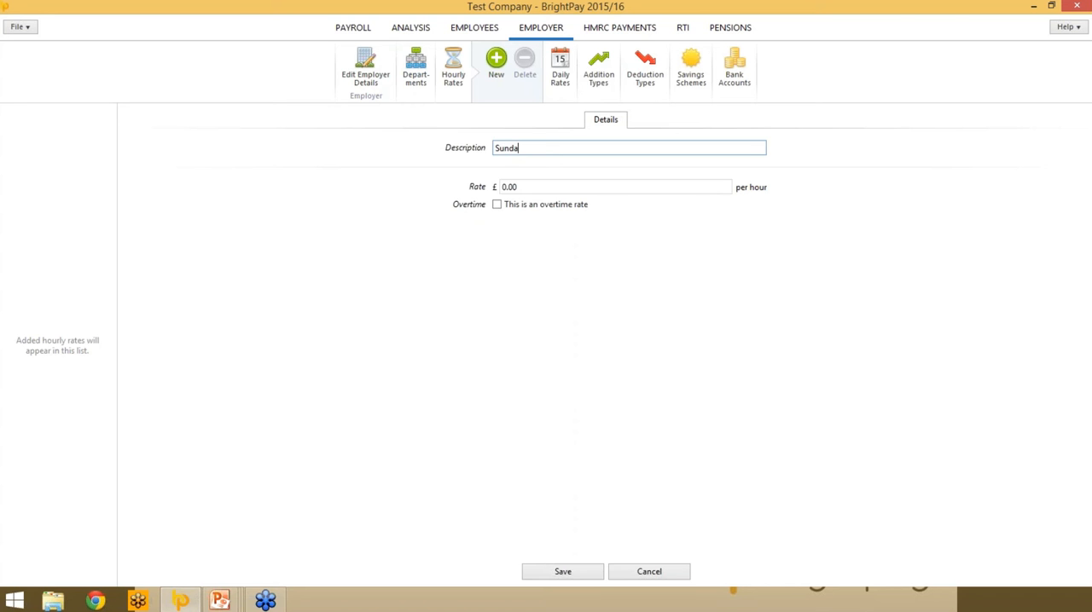
pyautogui.write('y Rate')
pyautogui.press('Tab')
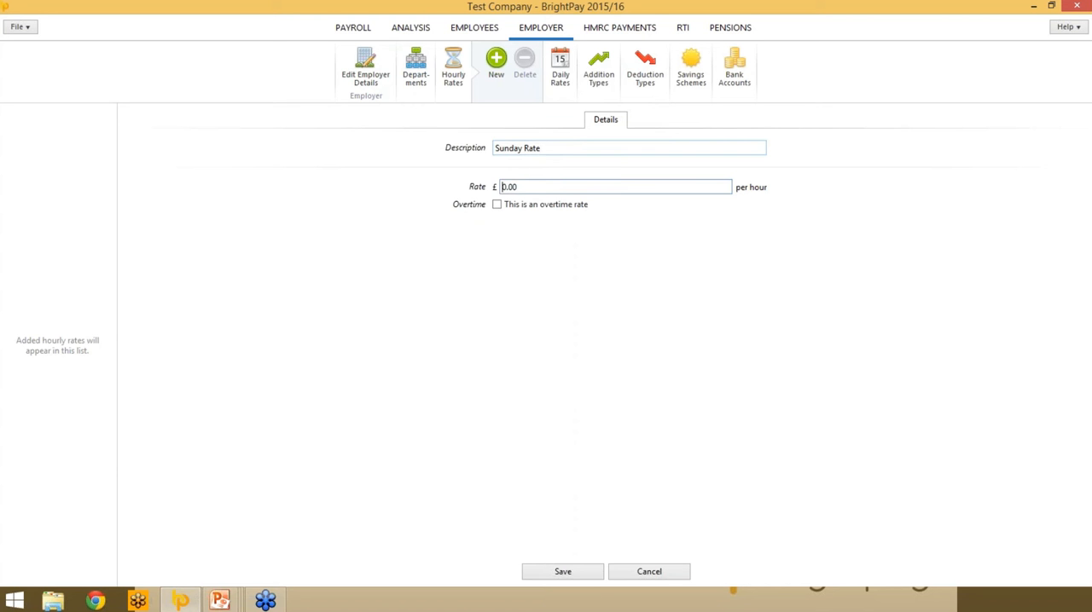
# - Set the Sunday Rate to £20.00 per hour, mark it as an overtime rate, and save it
pyautogui.press('Delete')
pyautogui.press('Delete')
pyautogui.write('20')
pyautogui.click(549, 300)
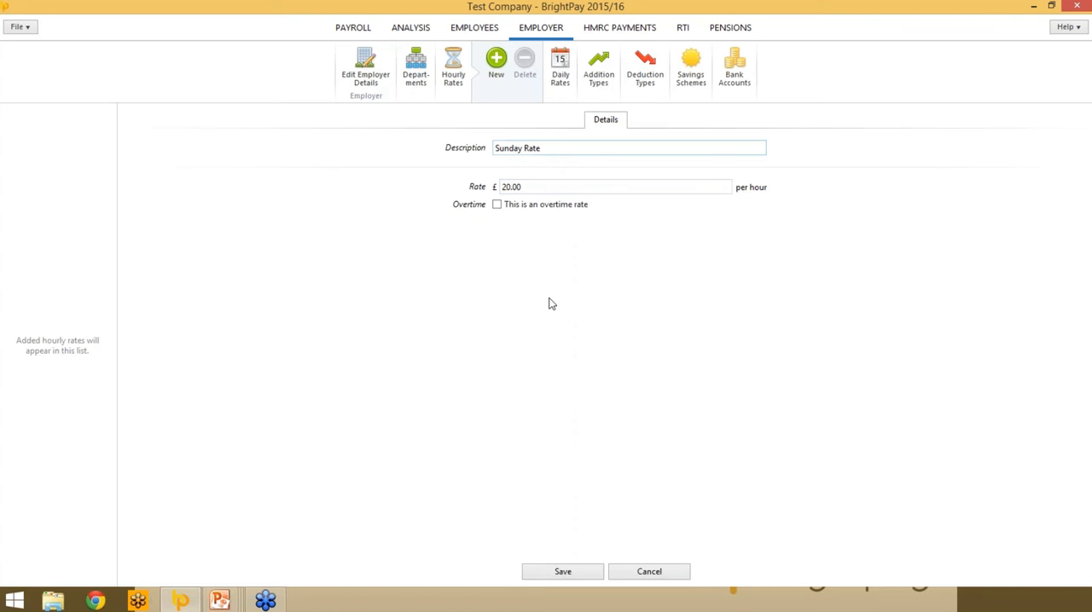
pyautogui.click(497, 205)
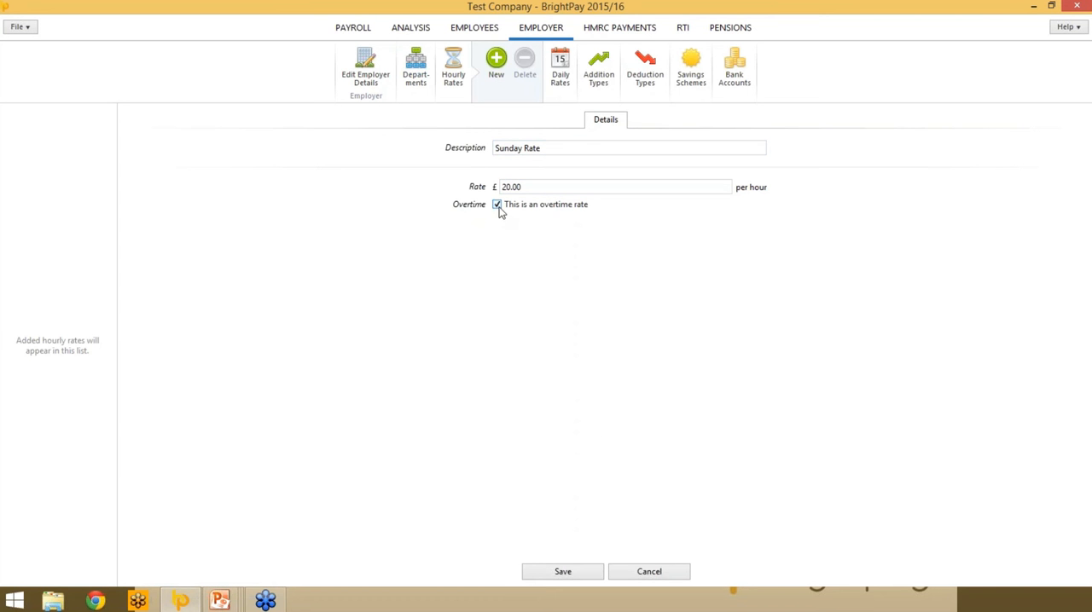
pyautogui.click(557, 576)
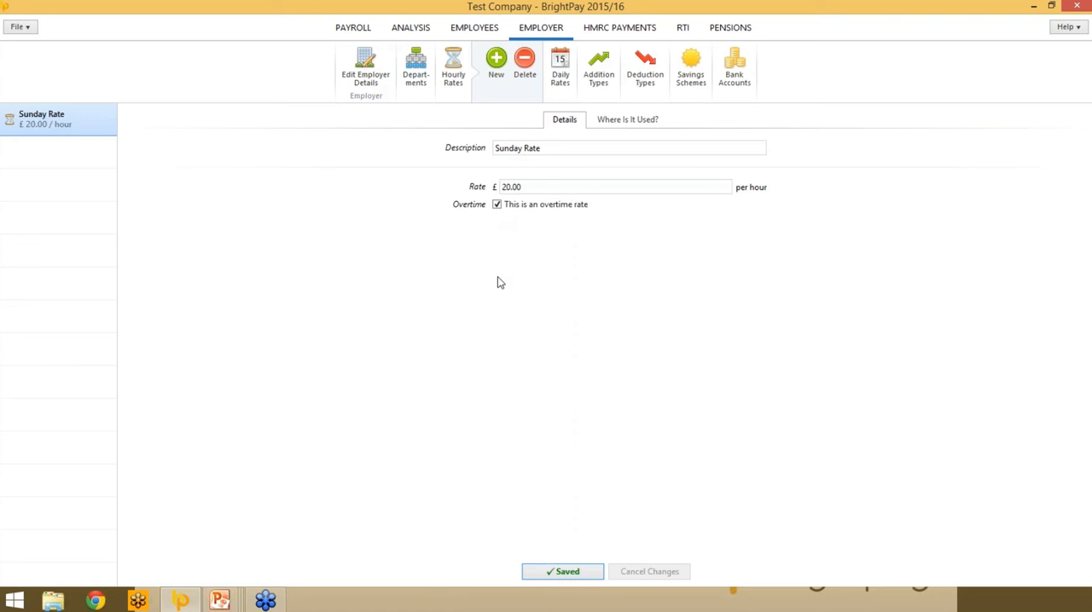
# - Review the Commission addition type's details and start a new addition type named MILEAGE
pyautogui.click(599, 70)
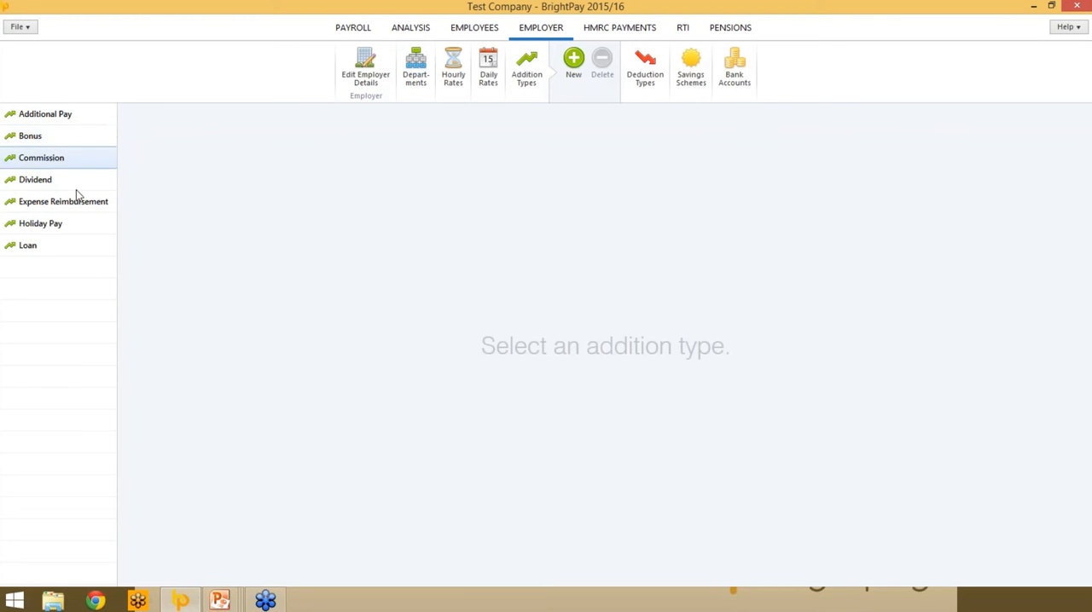
pyautogui.click(55, 164)
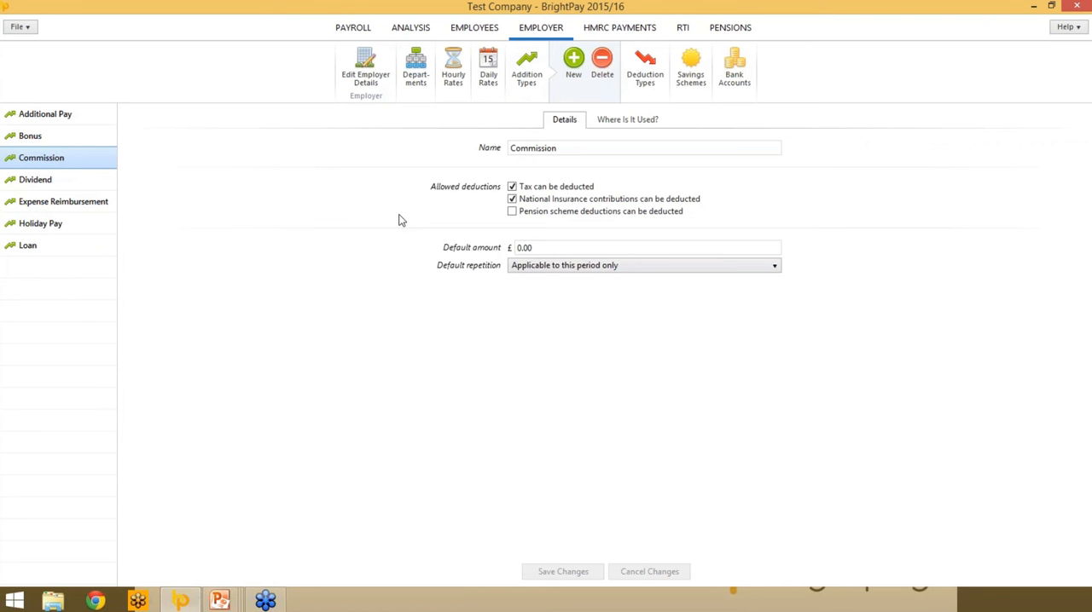
pyautogui.click(573, 68)
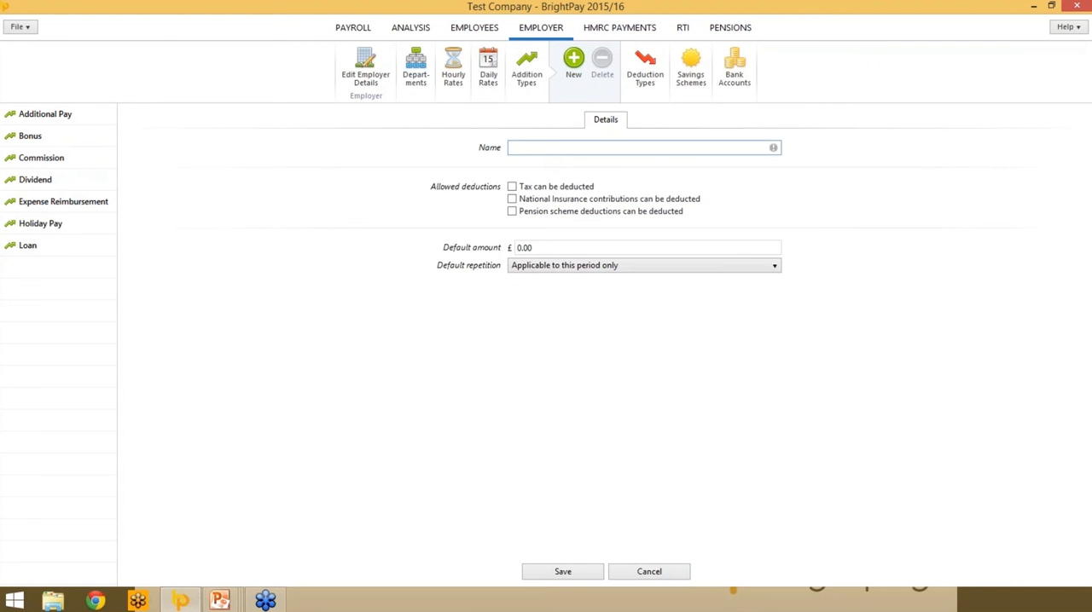
pyautogui.write('MILEAGE')
pyautogui.click(521, 319)
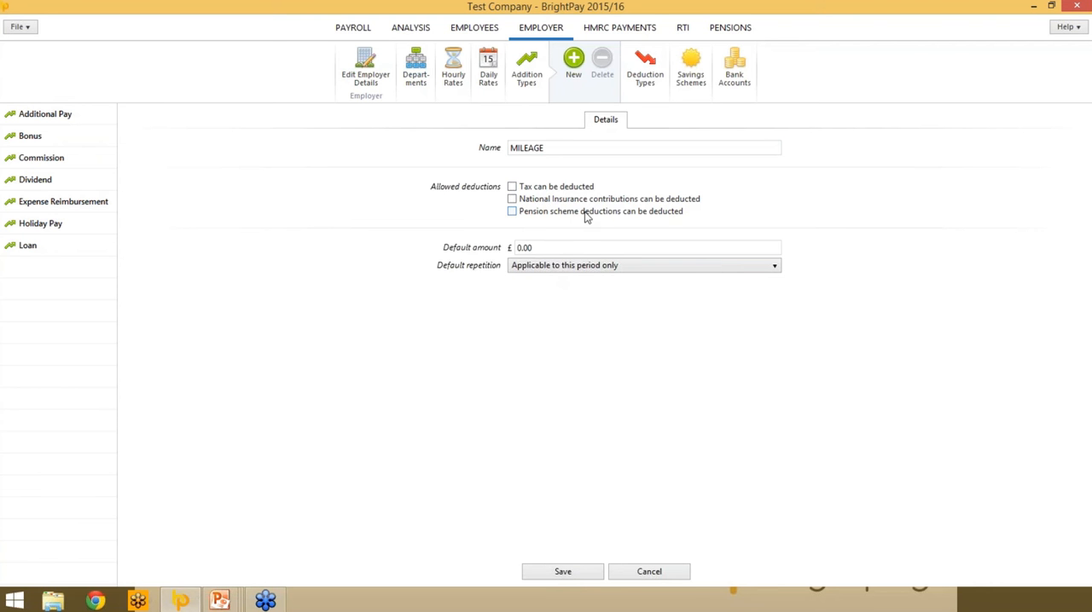
# - Choose Applicable to this period only as the MILEAGE addition's default repetition and save the addition type
pyautogui.click(536, 268)
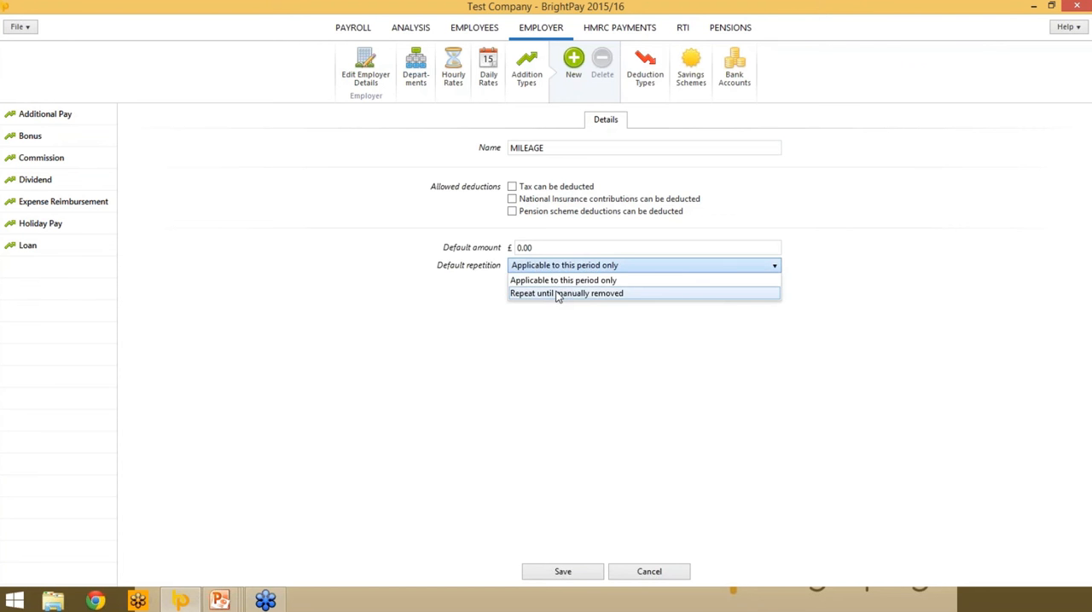
pyautogui.click(556, 281)
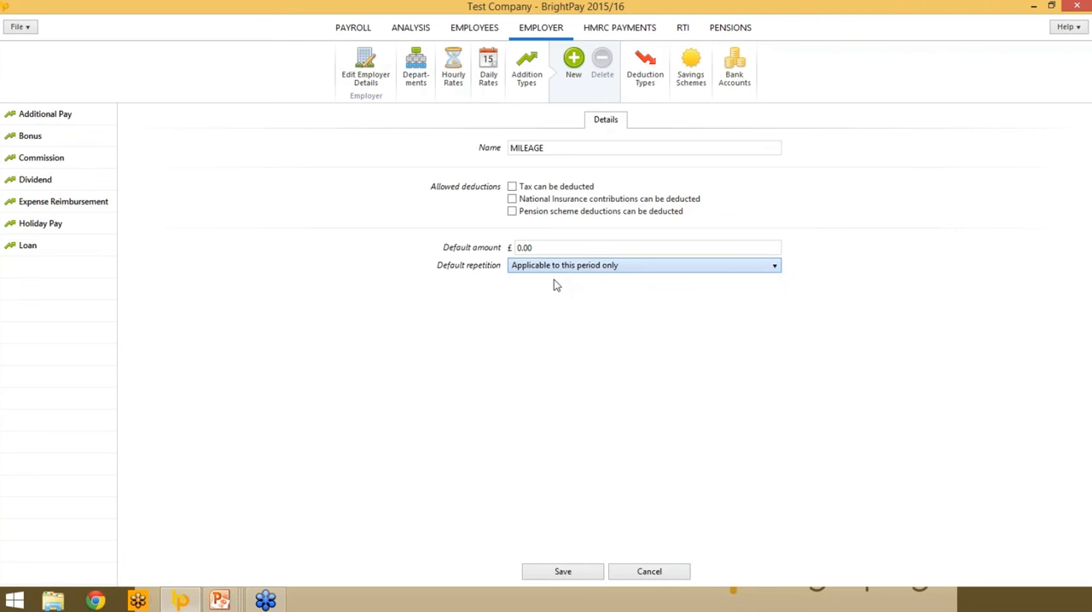
pyautogui.click(550, 573)
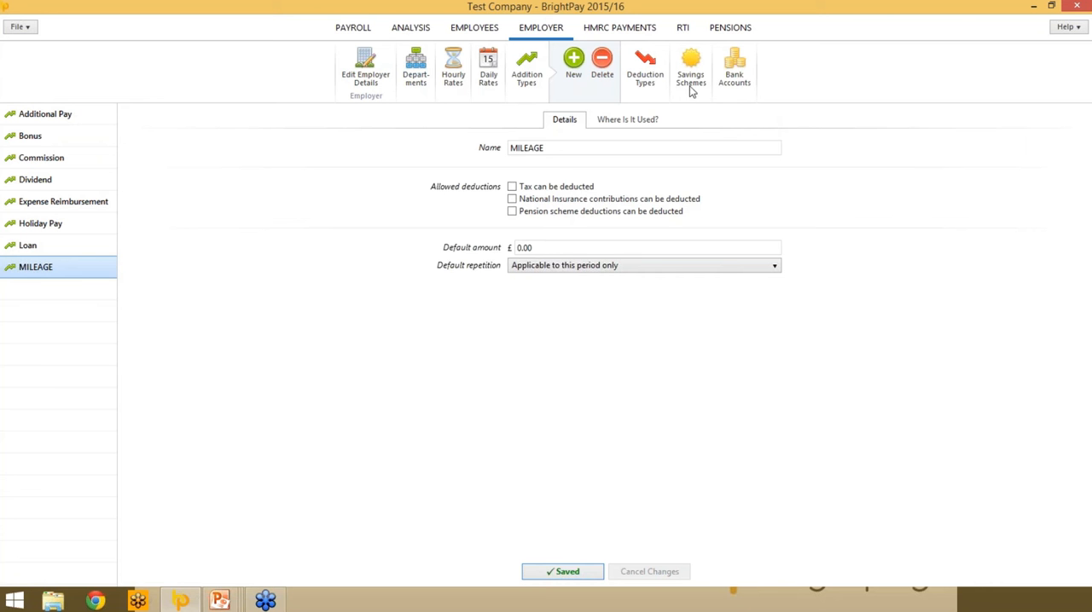
# - Start a new employer bank account with bank name Barclays and branch name Manchester South
pyautogui.click(743, 66)
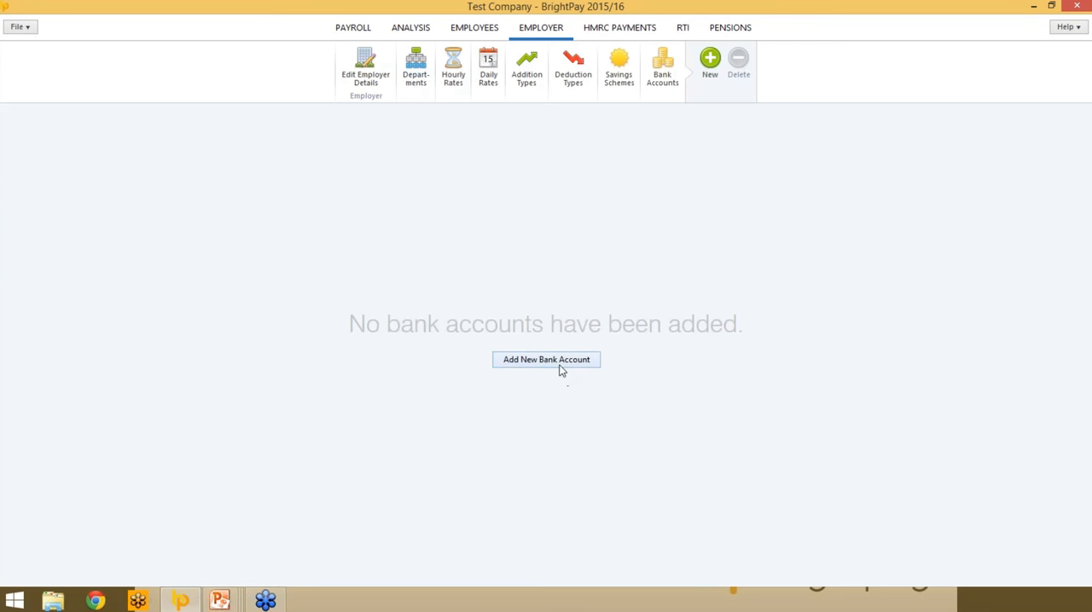
pyautogui.click(558, 363)
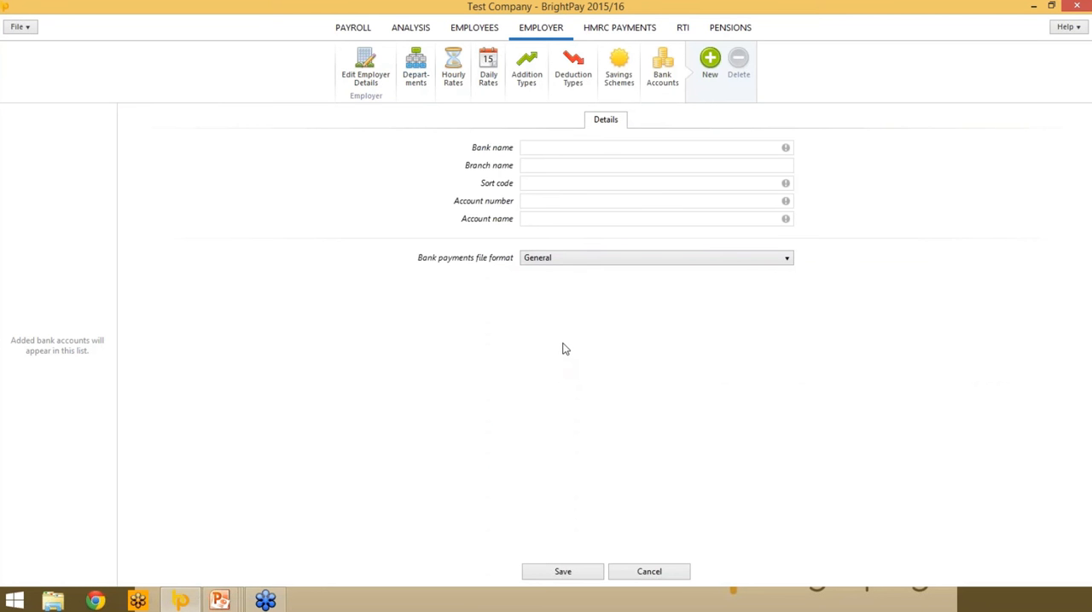
pyautogui.click(529, 148)
pyautogui.write('bARCLAYS')
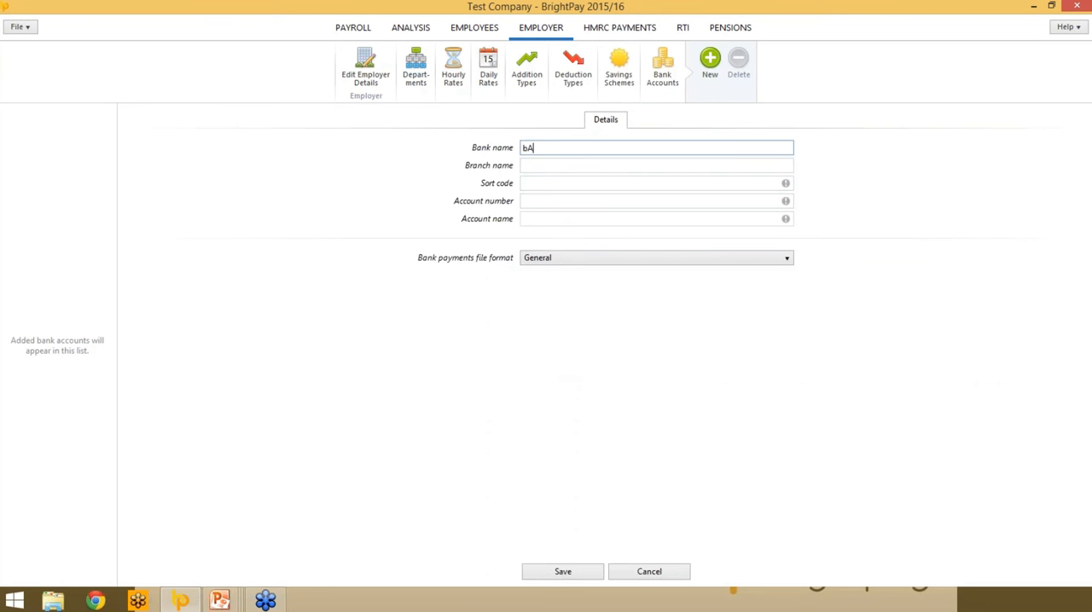
pyautogui.press('BackSpace')
pyautogui.press('BackSpace')
pyautogui.press('BackSpace')
pyautogui.press('BackSpace')
pyautogui.press('BackSpace')
pyautogui.press('BackSpace')
pyautogui.press('BackSpace')
pyautogui.press('BackSpace')
pyautogui.write('B')
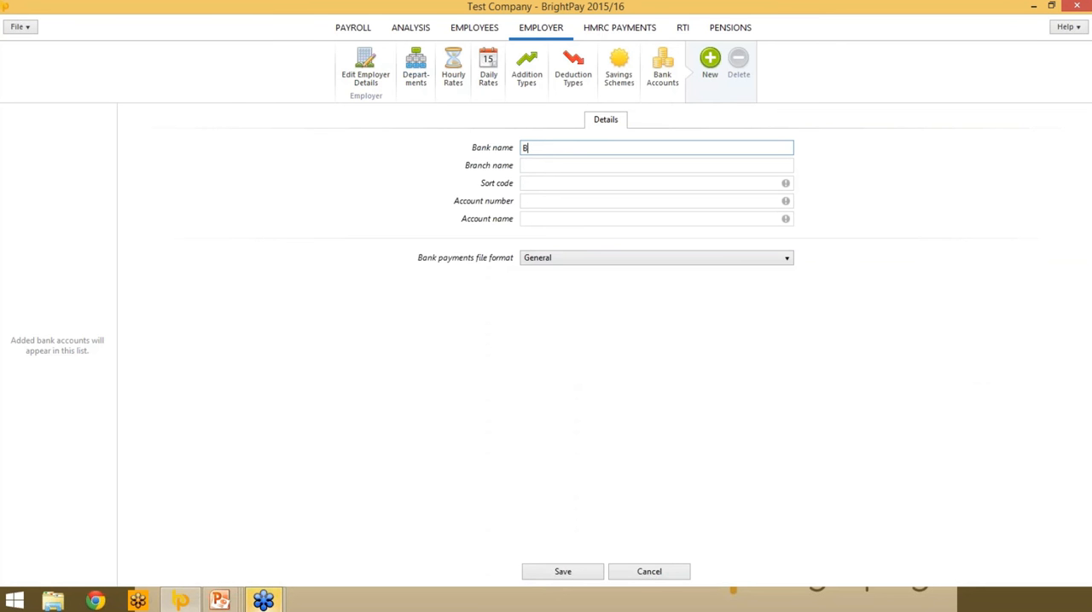
pyautogui.write('arclays')
pyautogui.press('Tab')
pyautogui.write('Manc')
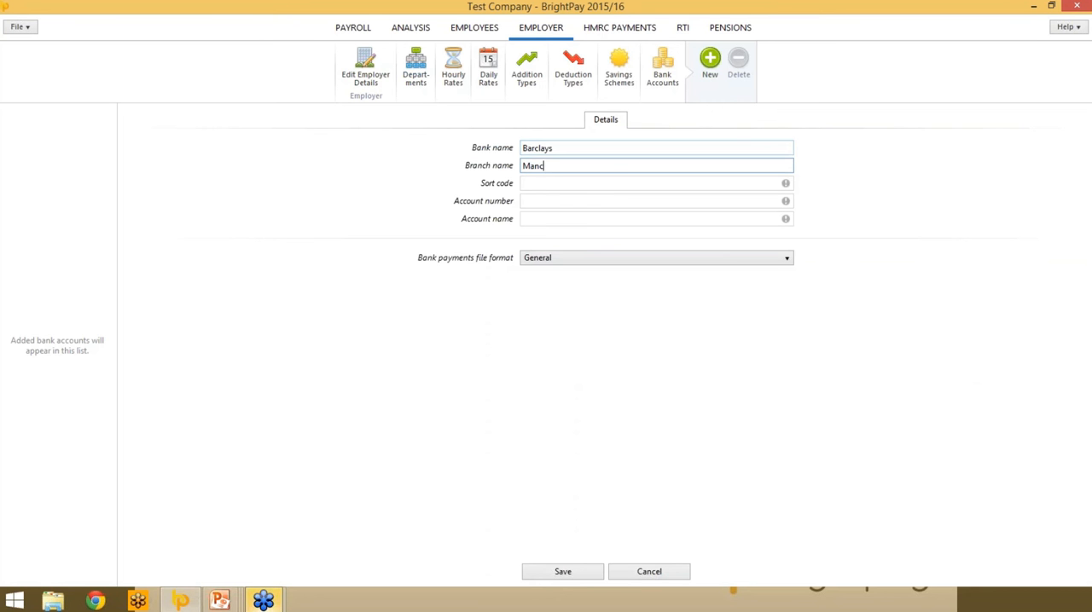
pyautogui.write('hester South')
# - Enter the Barclays account's sort code and account number, and set its account name to Test Co
pyautogui.press('Tab')
pyautogui.write('010765')
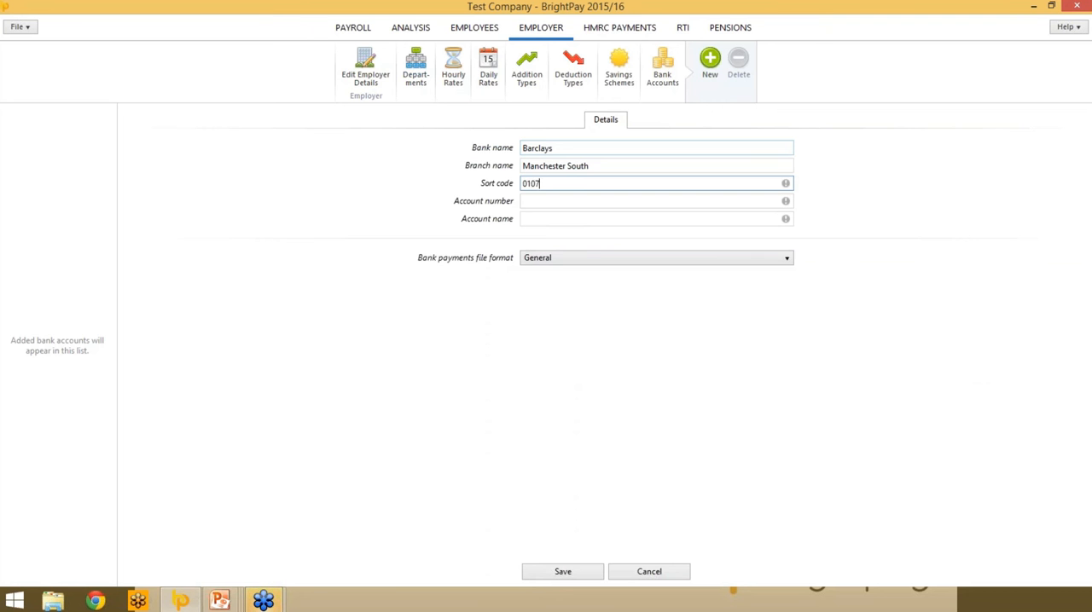
pyautogui.press('Tab')
pyautogui.write('12345678')
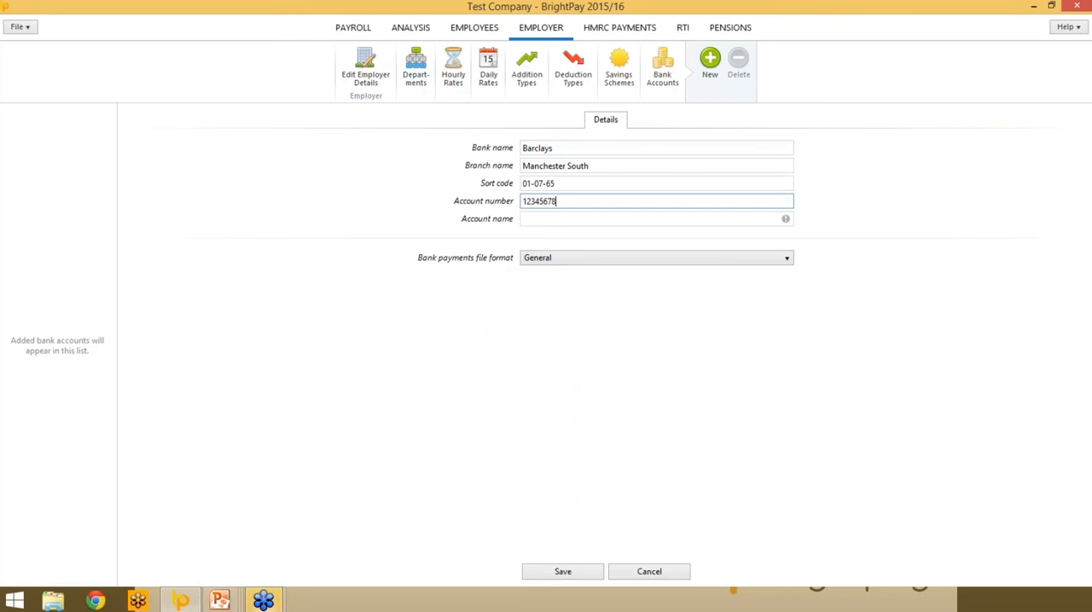
pyautogui.press('Tab')
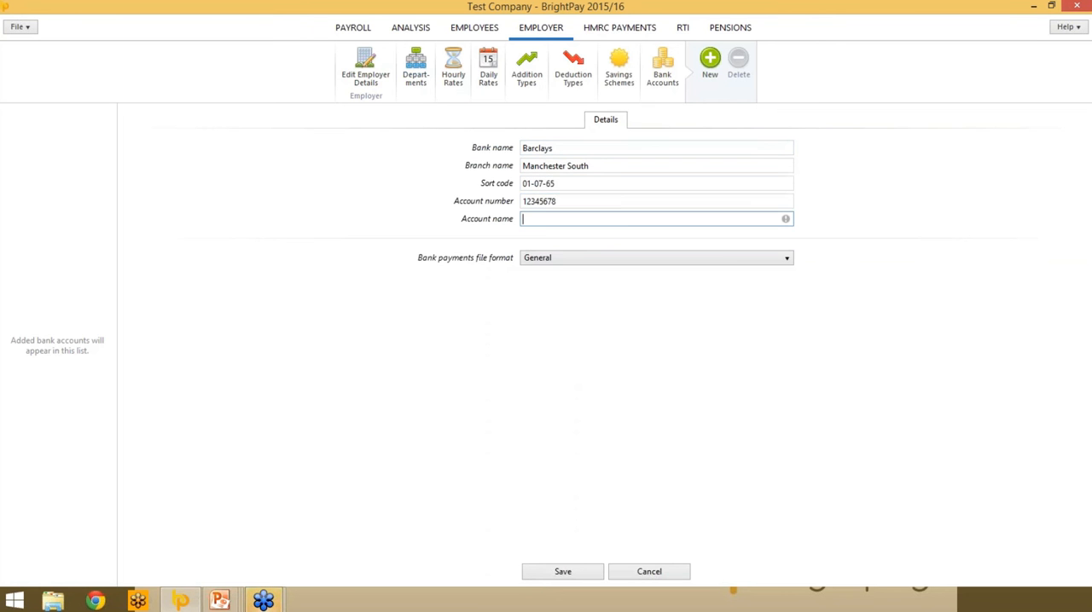
pyautogui.write('Test Co')
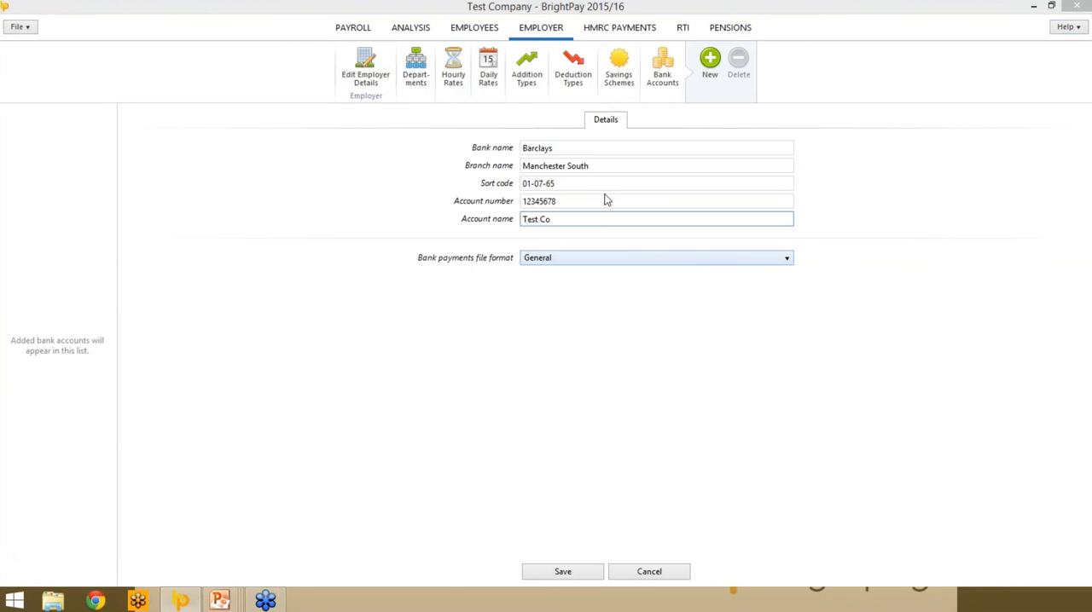
# - Set the bank payments file format to Barclays and save the bank account
pyautogui.click(702, 263)
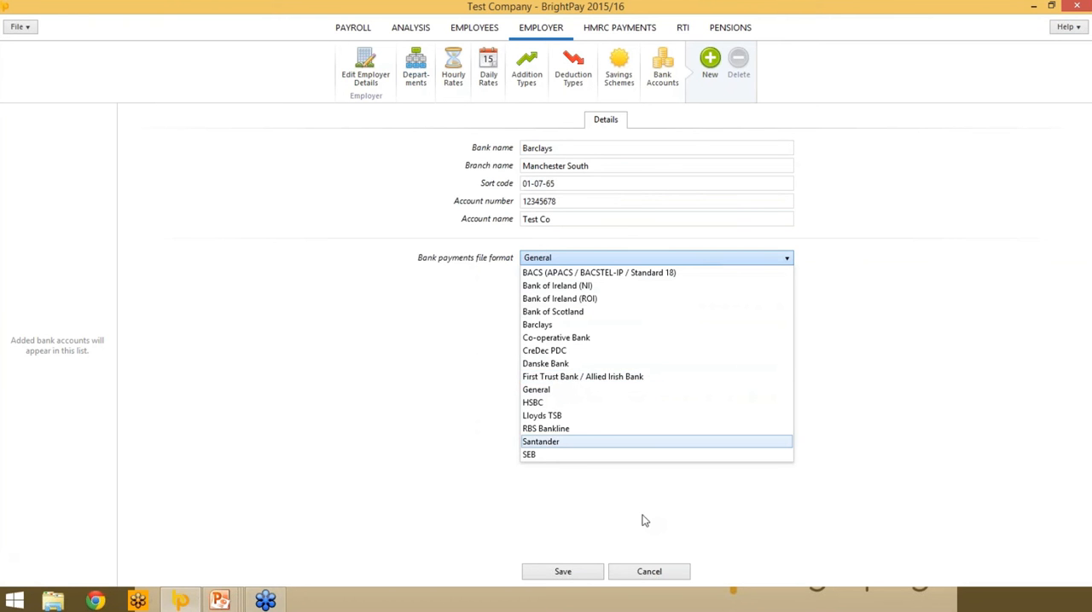
pyautogui.click(545, 325)
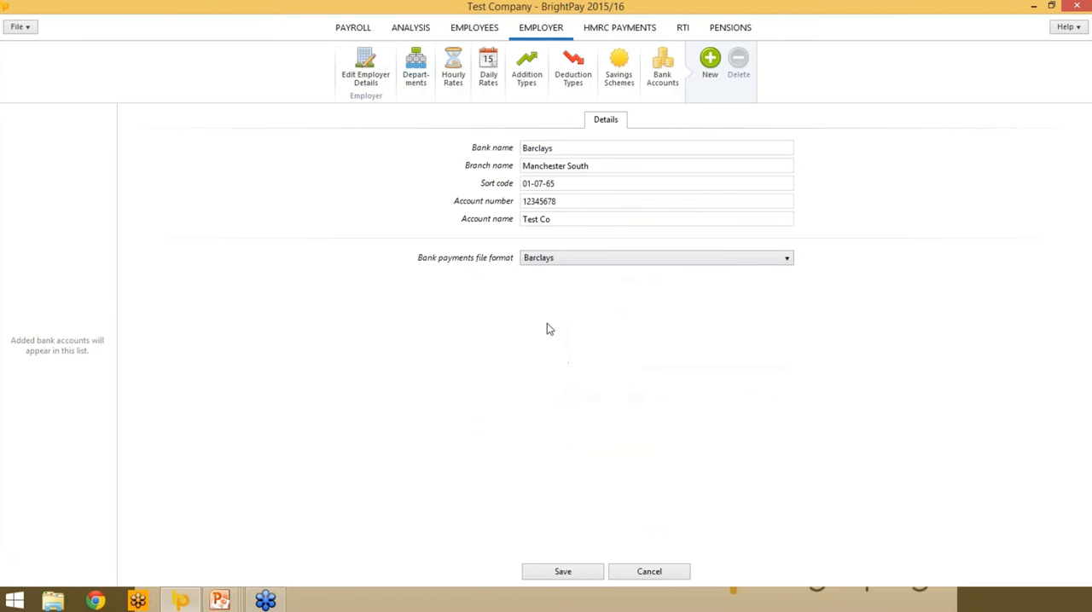
pyautogui.click(544, 577)
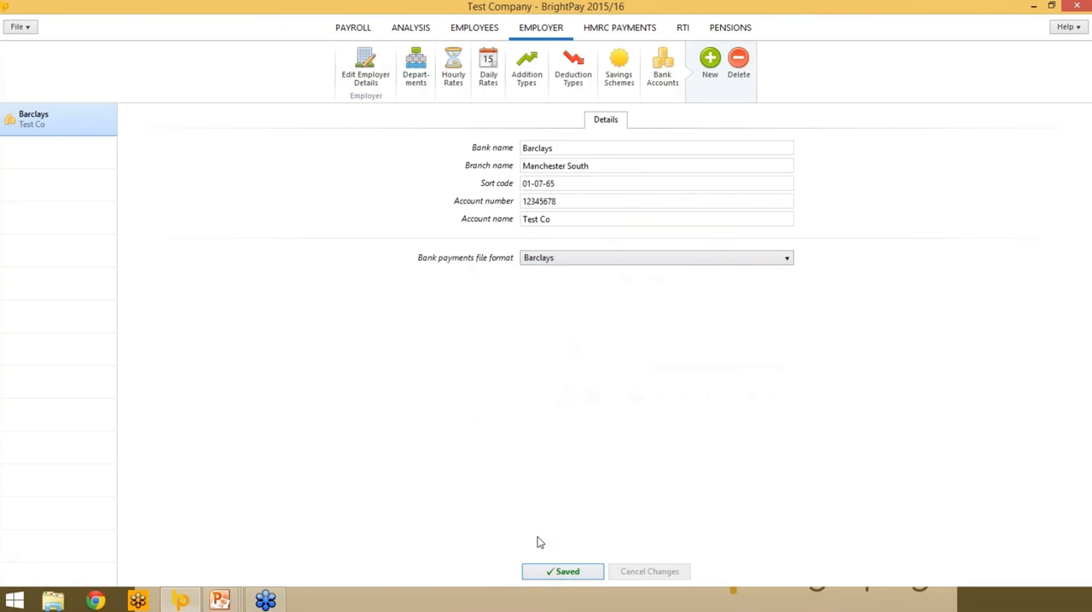
# - Start a second employer bank account with bank name Natwest and branch name Manchester
pyautogui.click(708, 64)
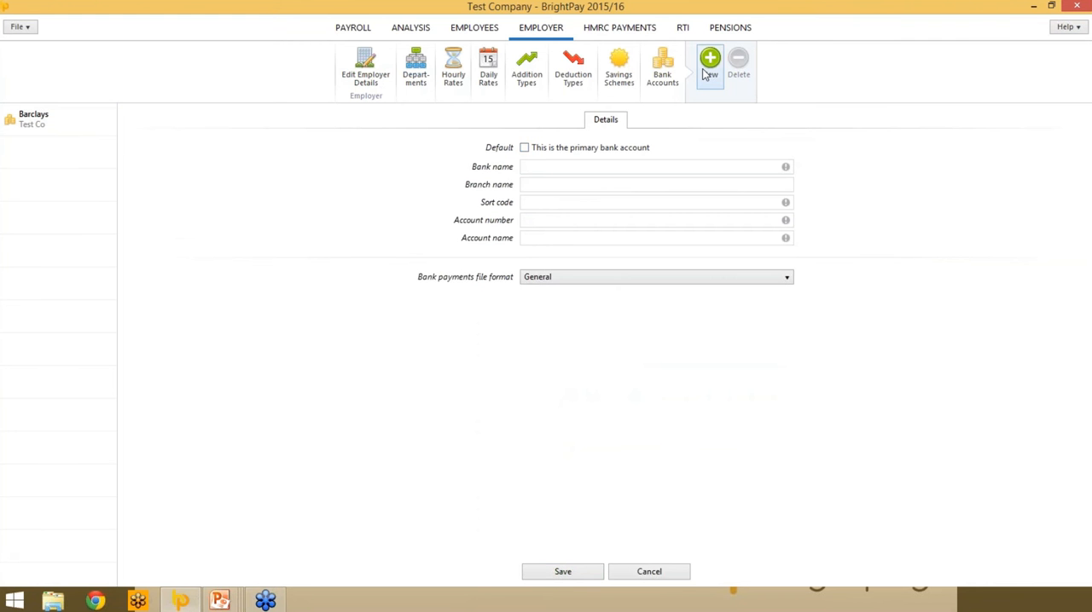
pyautogui.click(548, 169)
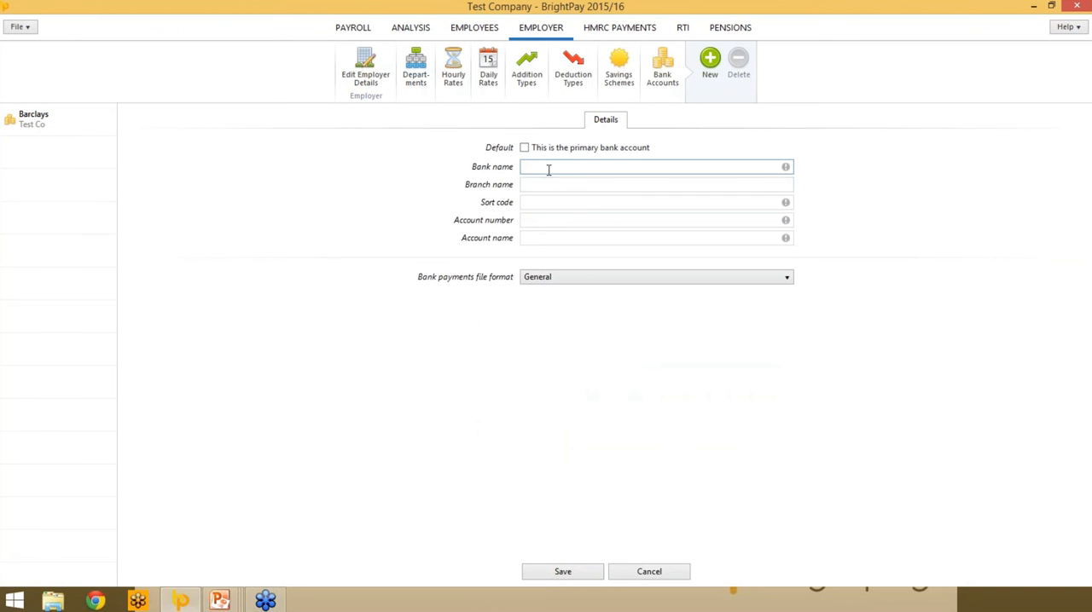
pyautogui.write('Natwest')
pyautogui.press('Tab')
pyautogui.write('Manchester')
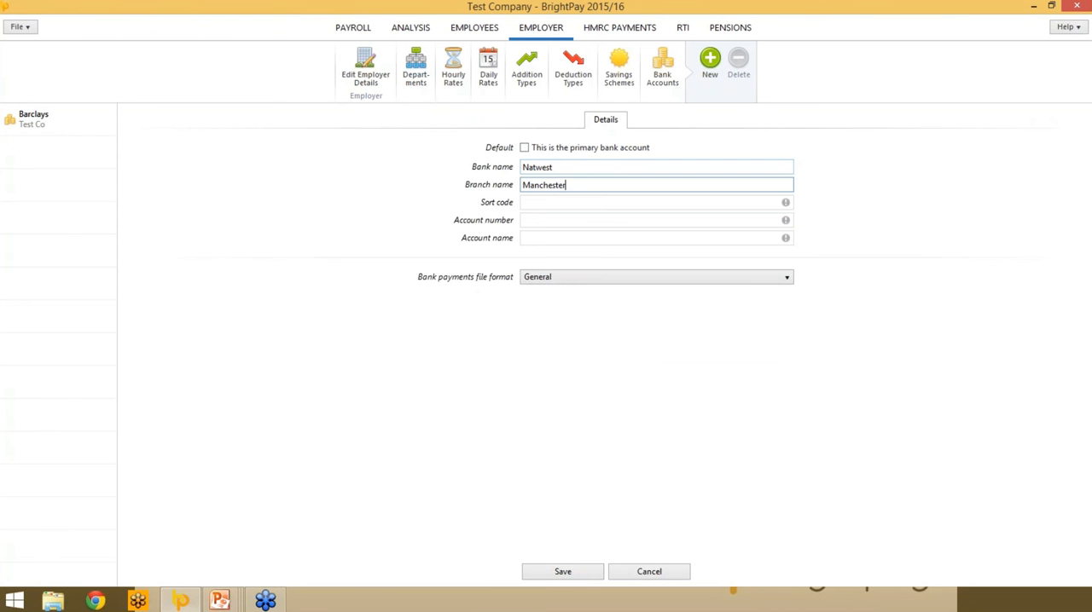
# - Enter the Natwest account's sort code and account number, and set its account name to "Test Co."
pyautogui.press('Tab')
pyautogui.write('01-23-45')
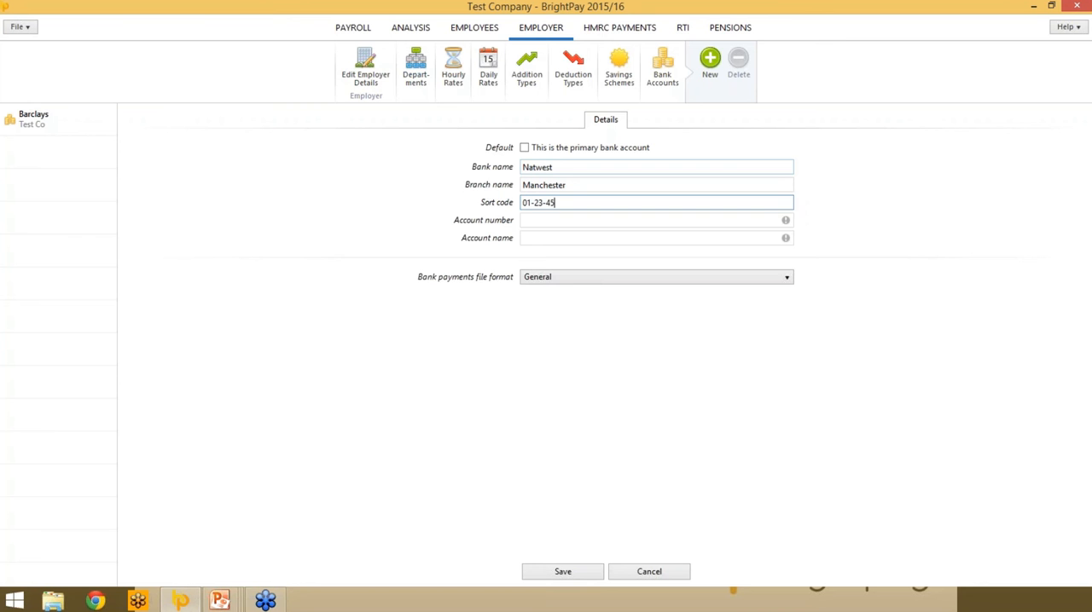
pyautogui.press('Tab')
pyautogui.write('22334455')
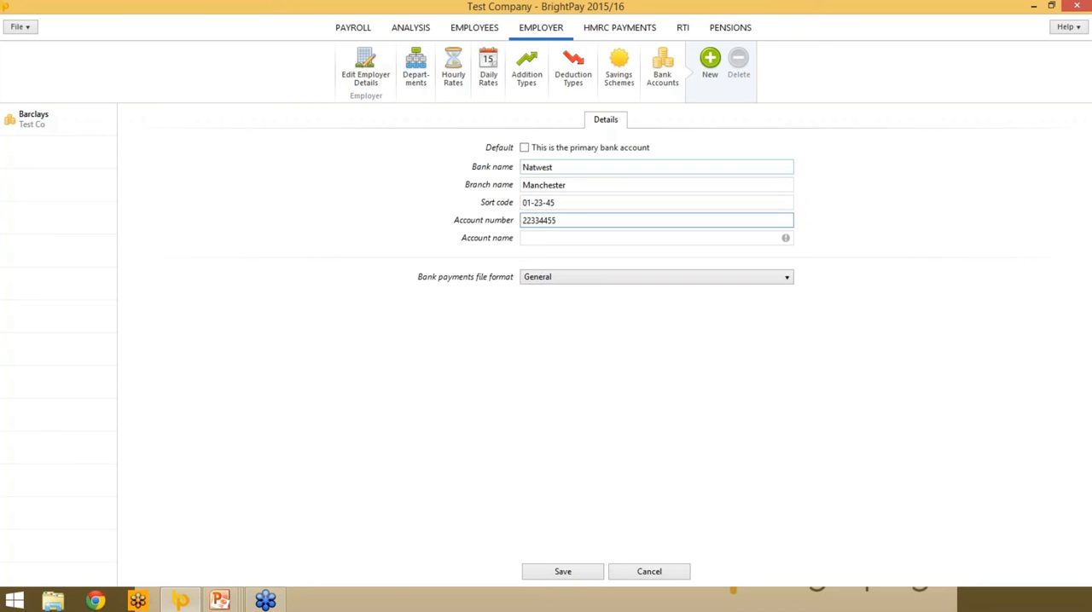
pyautogui.press('Tab')
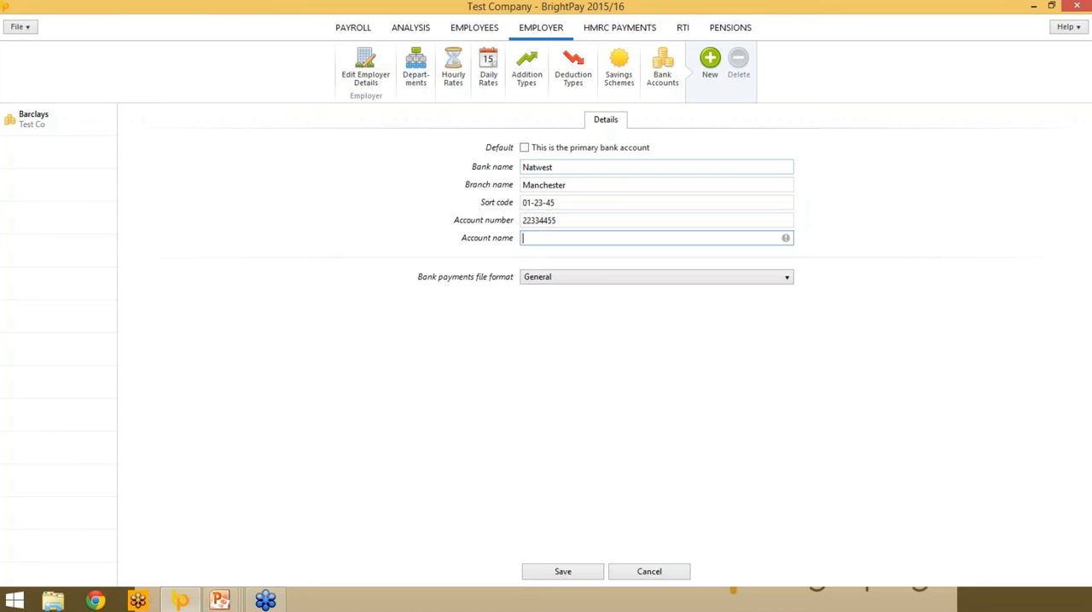
pyautogui.write('Test Co.')
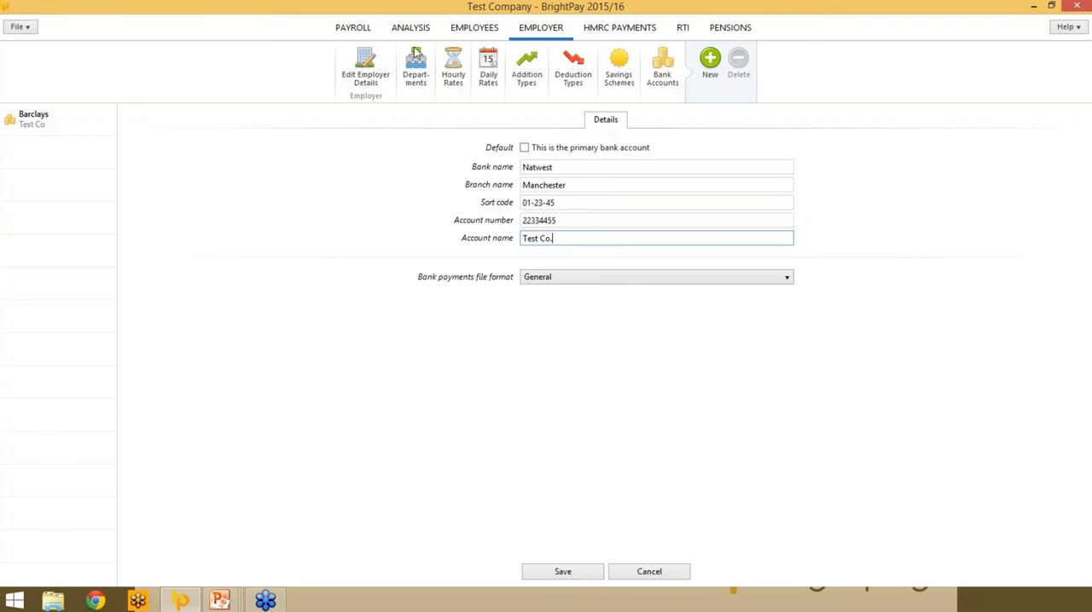
# - Make Natwest the primary bank account, set its bank payments file format to General, and save it
pyautogui.click(524, 150)
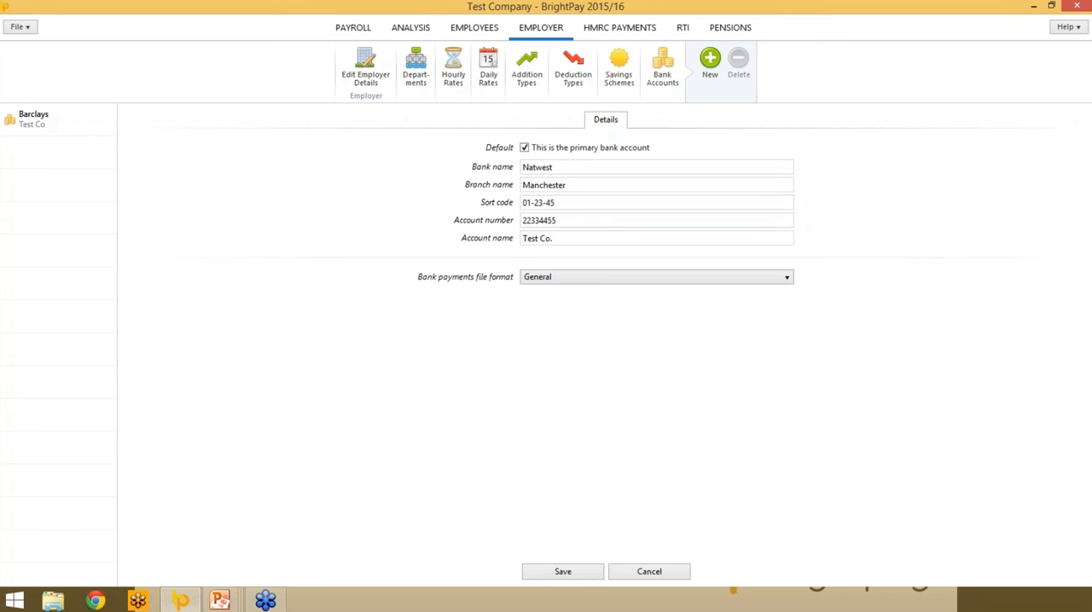
pyautogui.click(580, 280)
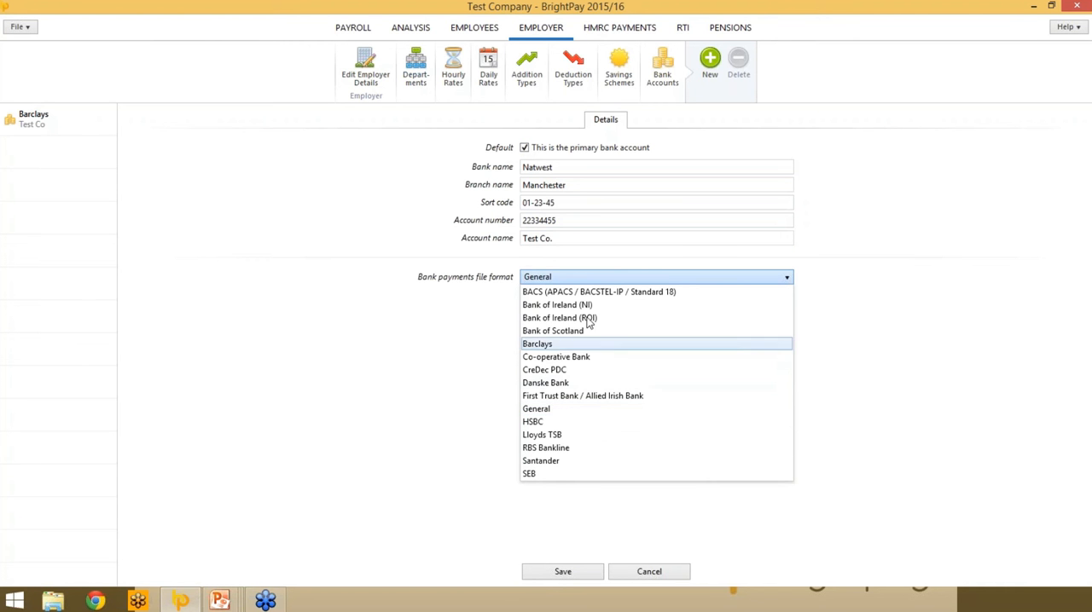
pyautogui.click(553, 413)
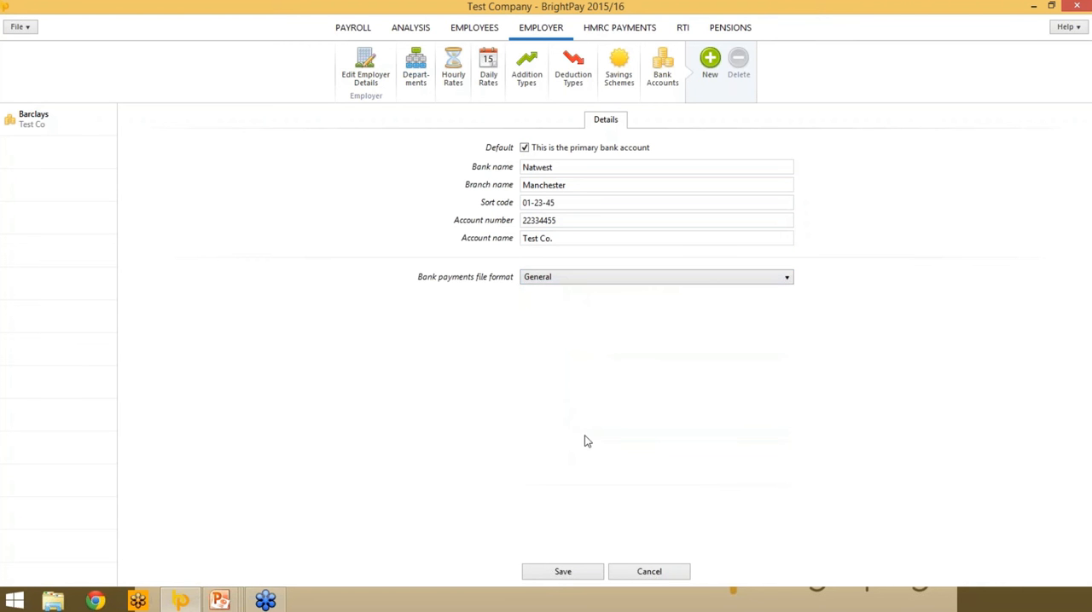
pyautogui.click(558, 577)
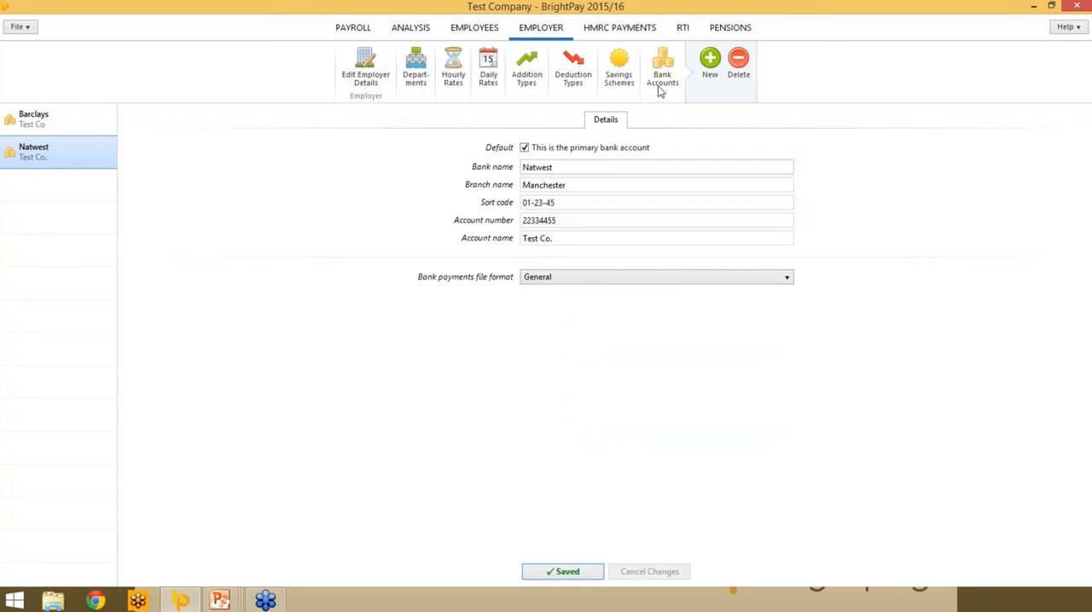
# - Add a new employee and replace the first name and surname with the employee's own
pyautogui.click(365, 68)
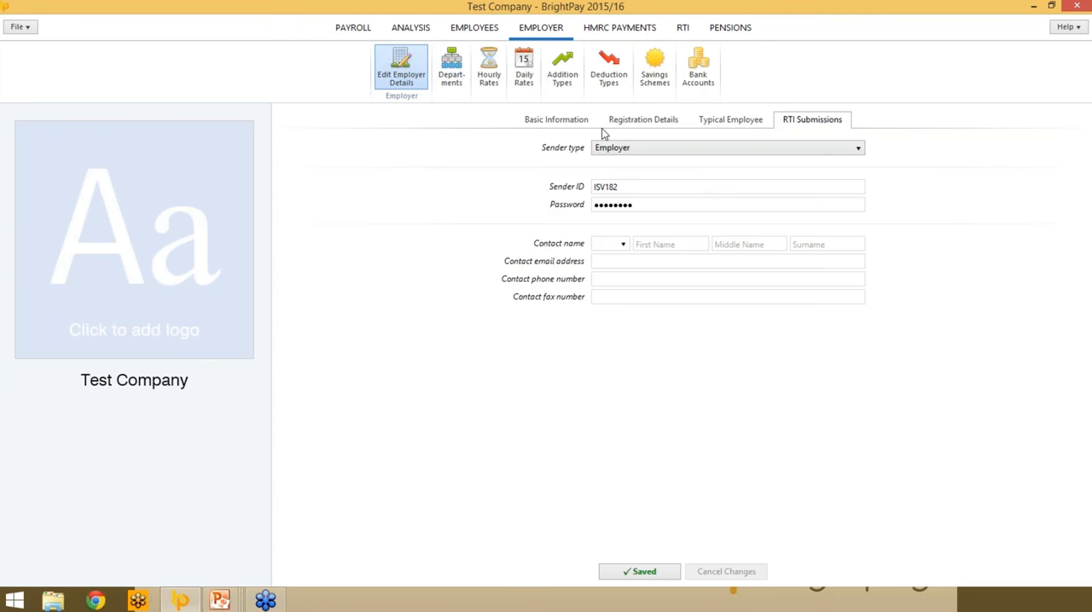
pyautogui.click(493, 33)
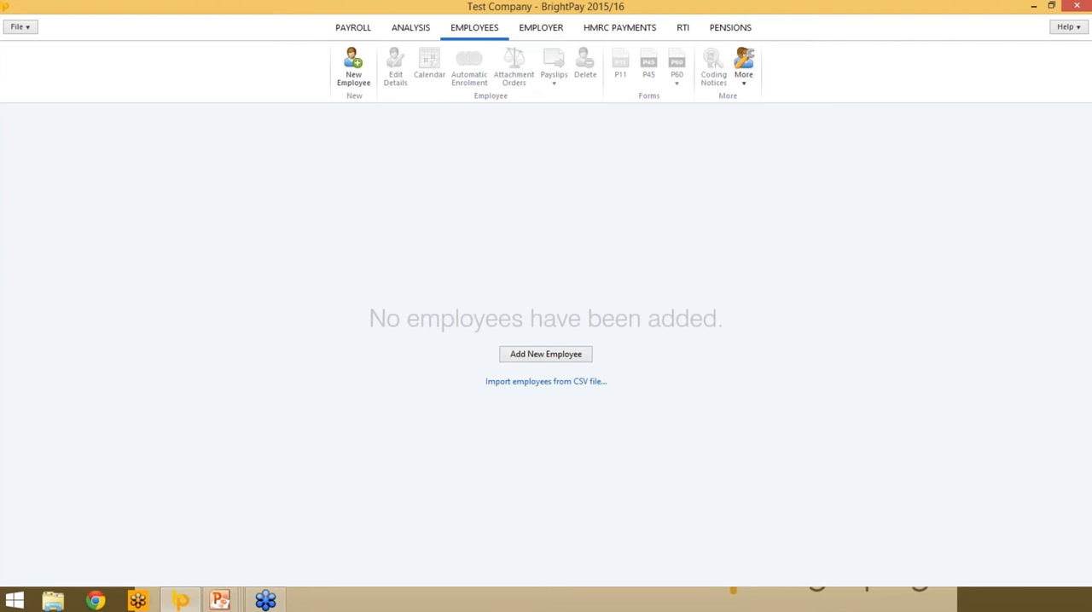
pyautogui.click(522, 358)
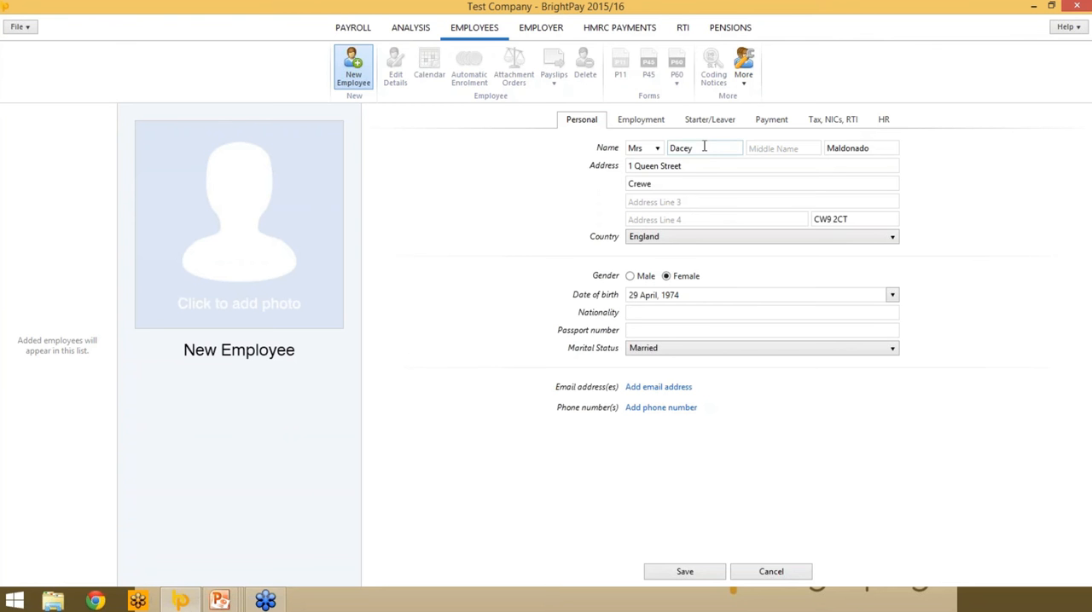
pyautogui.doubleClick(703, 147)
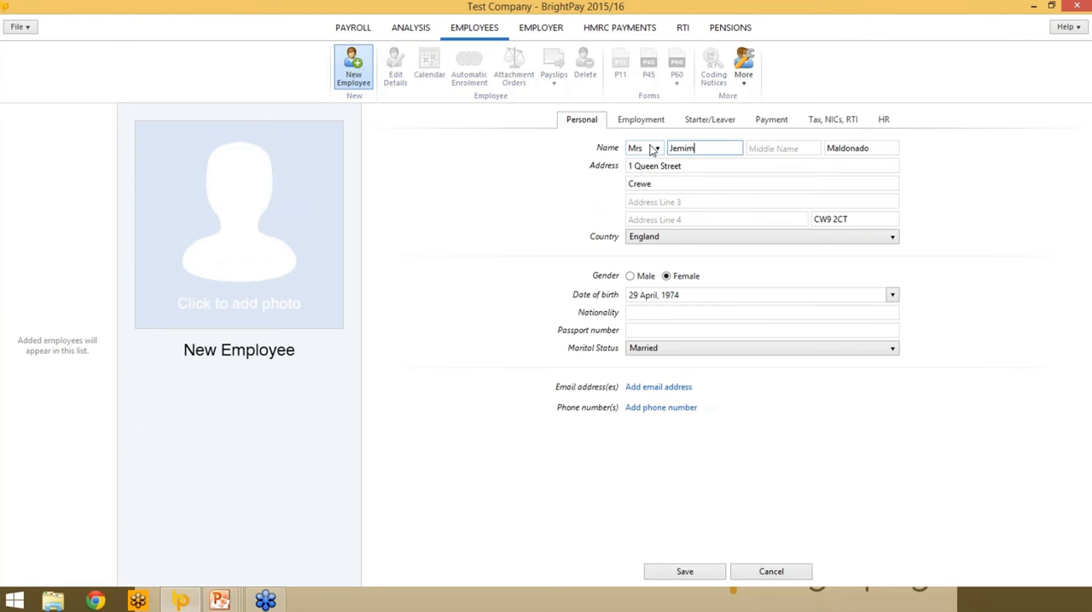
pyautogui.press('Tab')
pyautogui.press('Tab')
pyautogui.hotkey('shift', 'End')
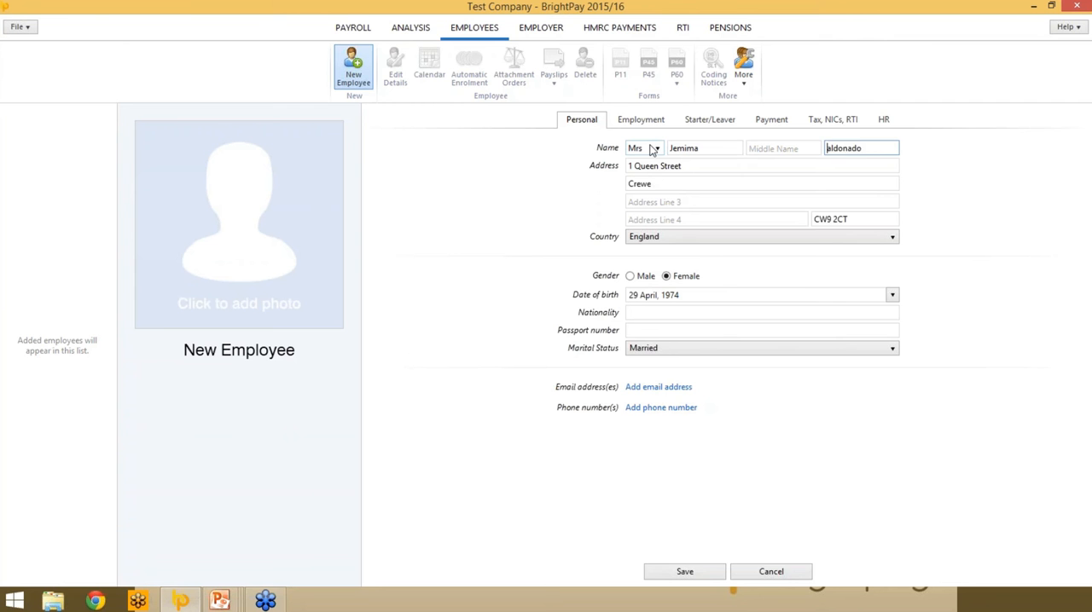
pyautogui.click(454, 258)
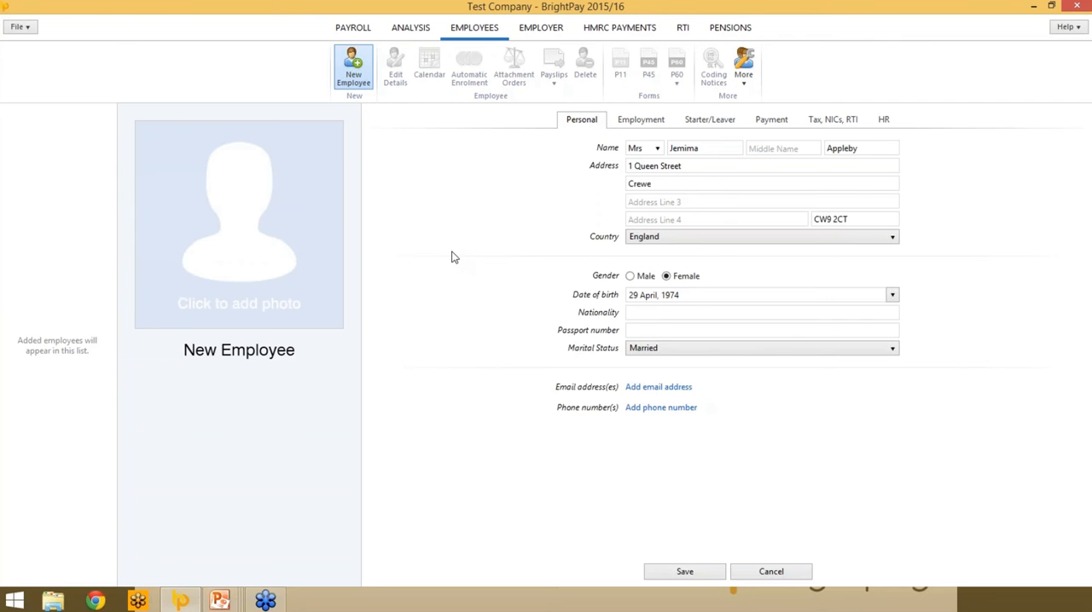
# - Add the employee's work email address as the primary one, and add a second, blank email entry
pyautogui.click(669, 389)
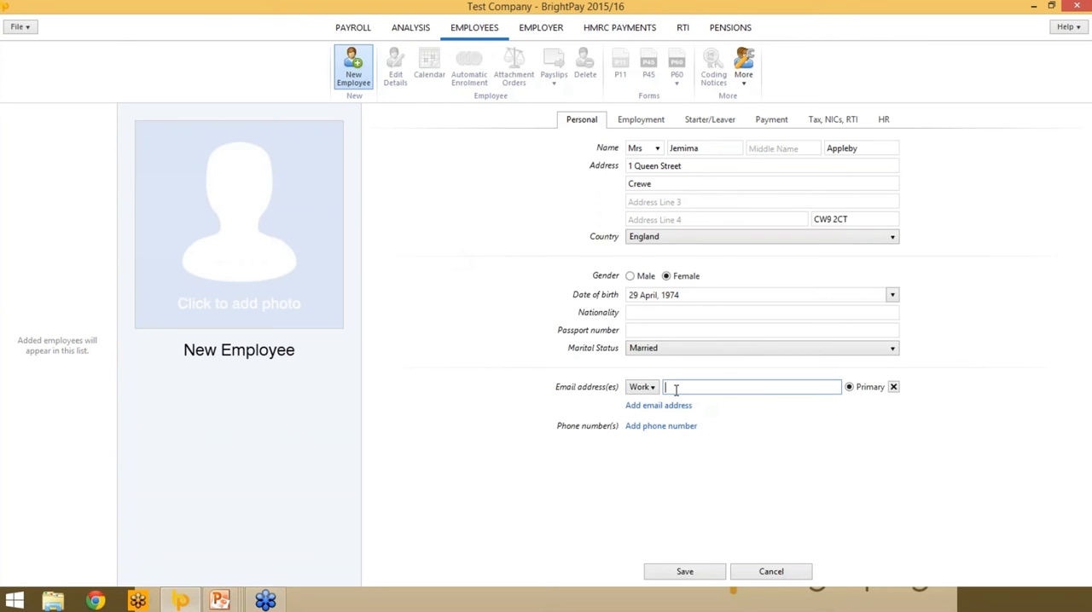
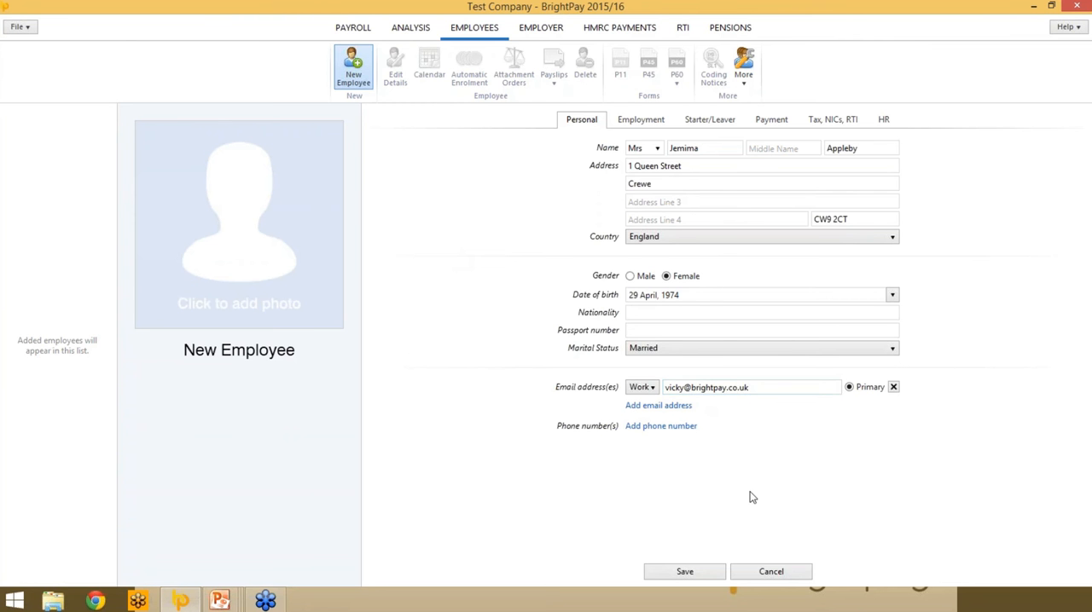
pyautogui.click(658, 405)
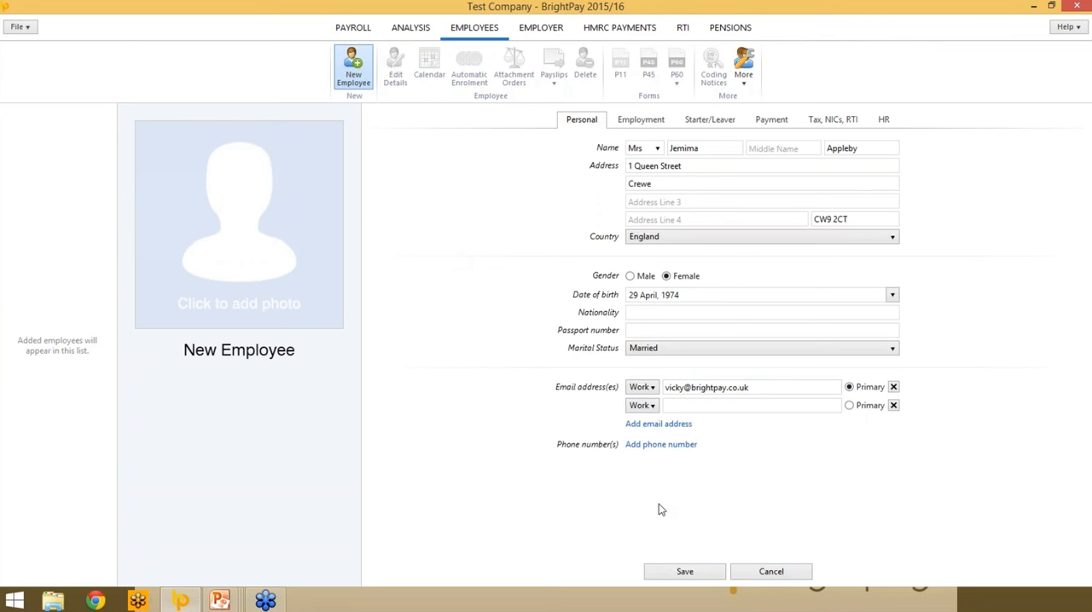
# - Associate the employee with the Sales department in the employment details
pyautogui.click(648, 121)
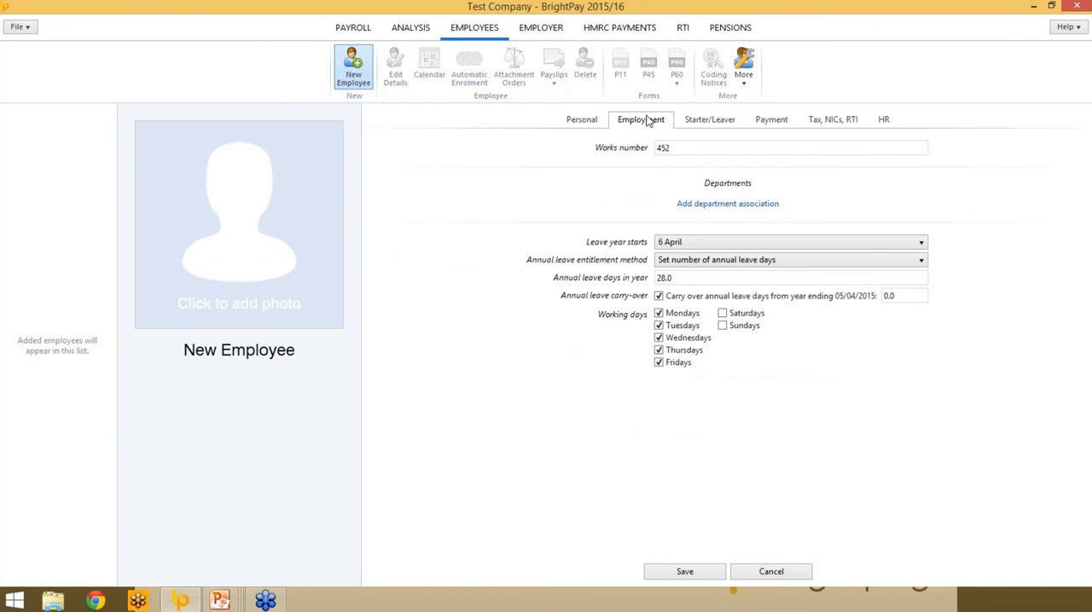
pyautogui.click(731, 205)
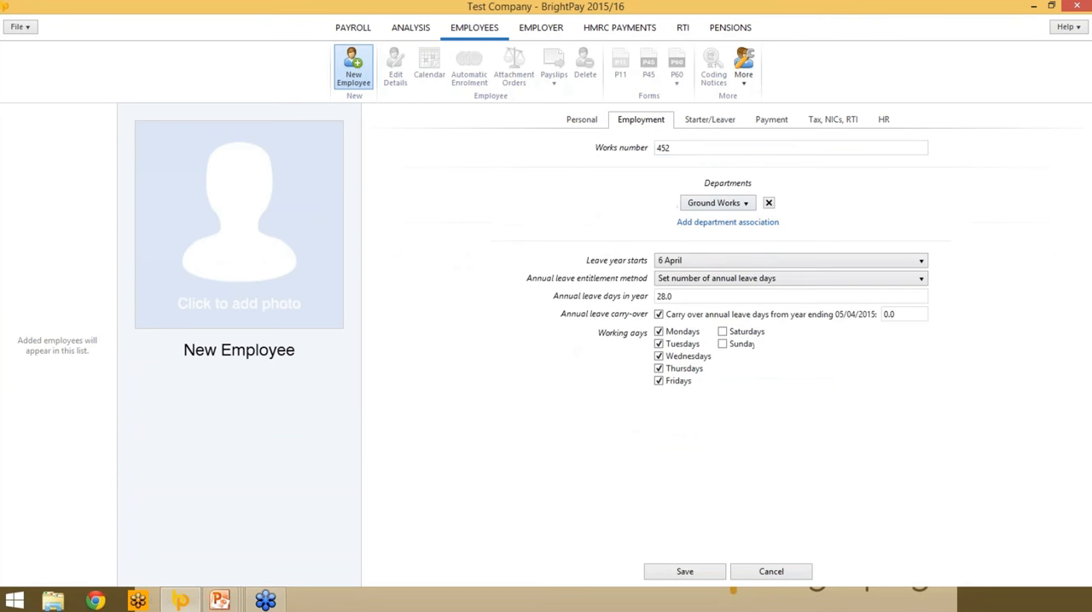
pyautogui.click(741, 205)
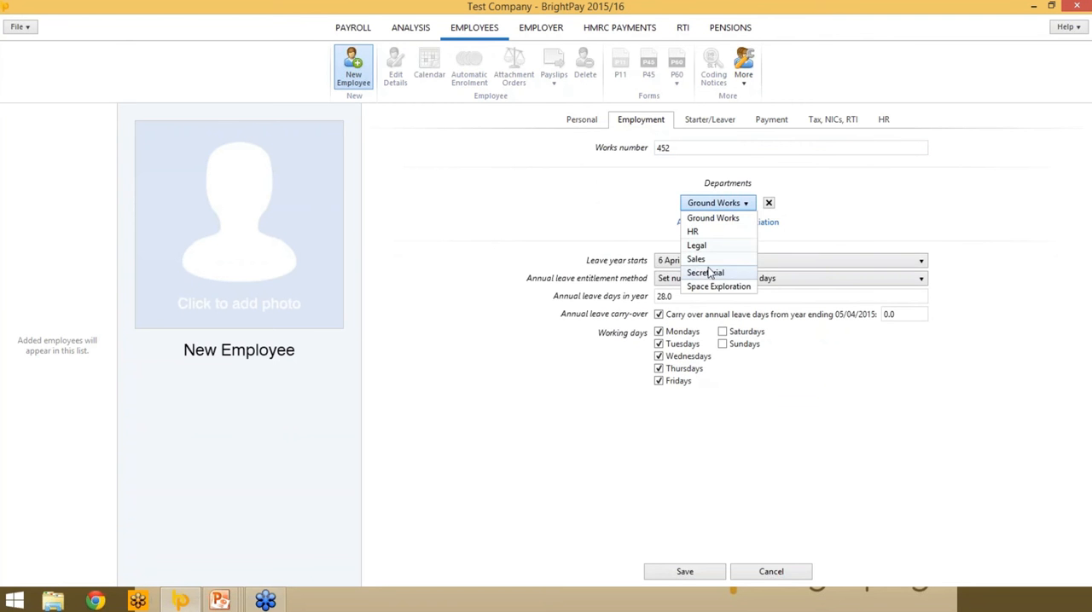
pyautogui.click(707, 260)
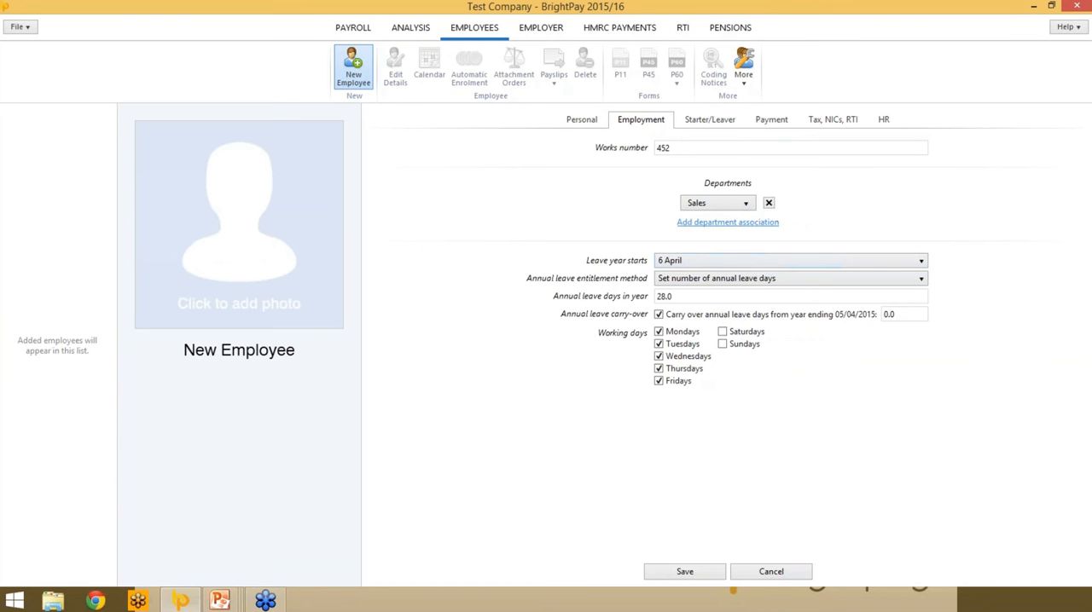
# - Add Secretarial as a second department and weight the split 60% Sales to 40% Secretarial
pyautogui.click(728, 223)
pyautogui.click(656, 238)
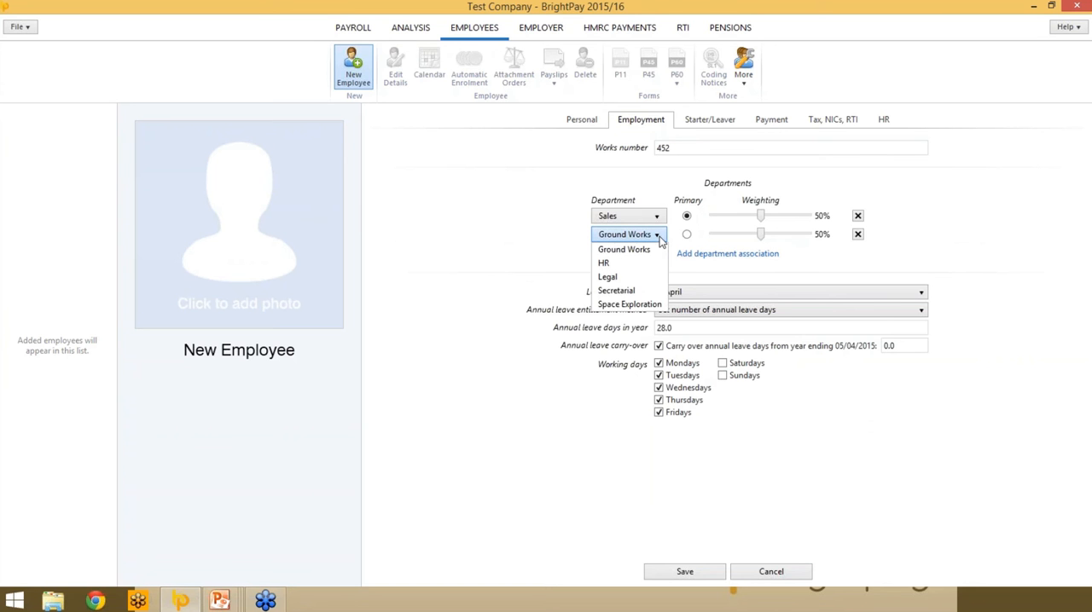
pyautogui.click(615, 292)
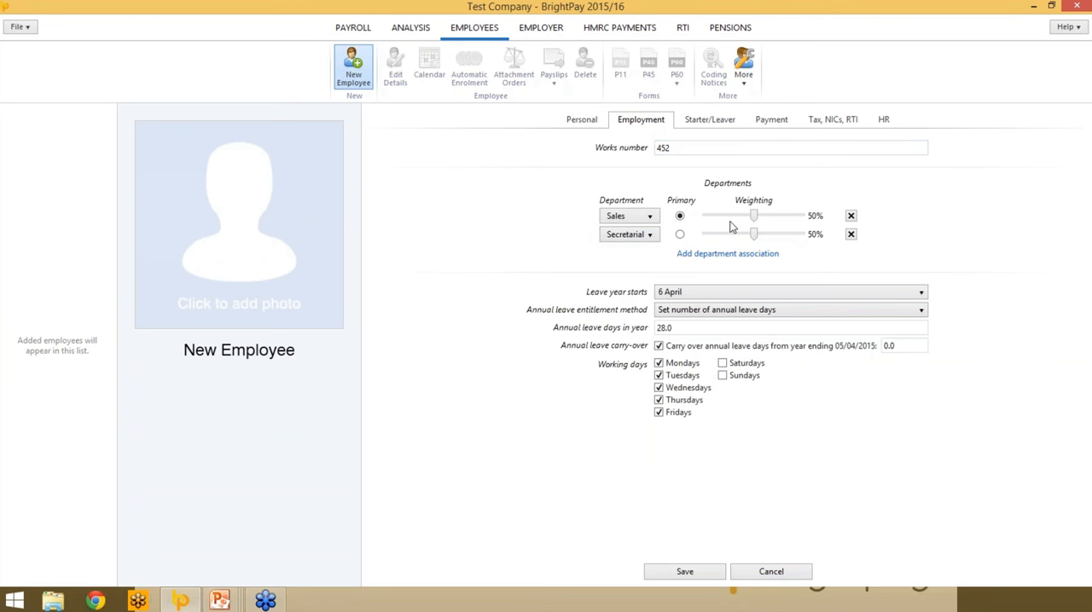
pyautogui.moveTo(757, 219); pyautogui.dragTo(762, 219)
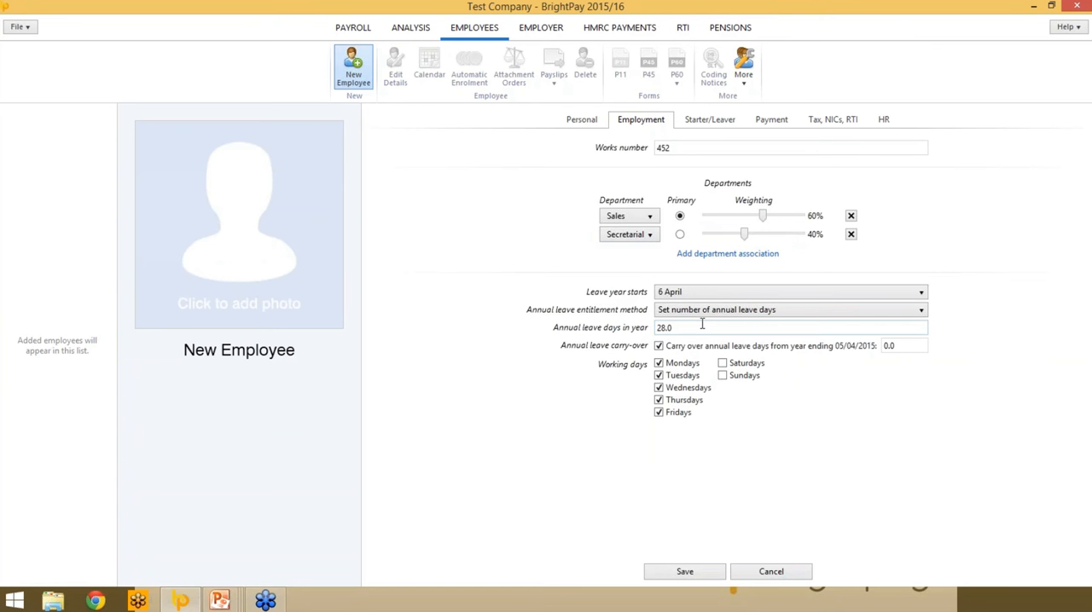
# - Choose "Set number of annual leave days" as the employee's annual leave entitlement method
pyautogui.click(908, 310)
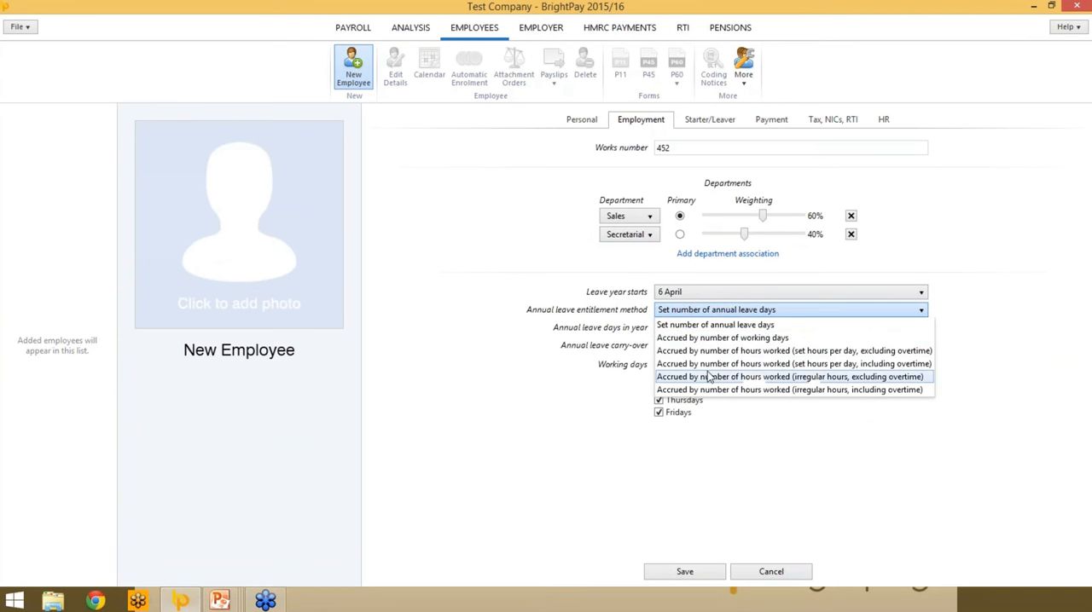
pyautogui.click(762, 327)
pyautogui.click(676, 327)
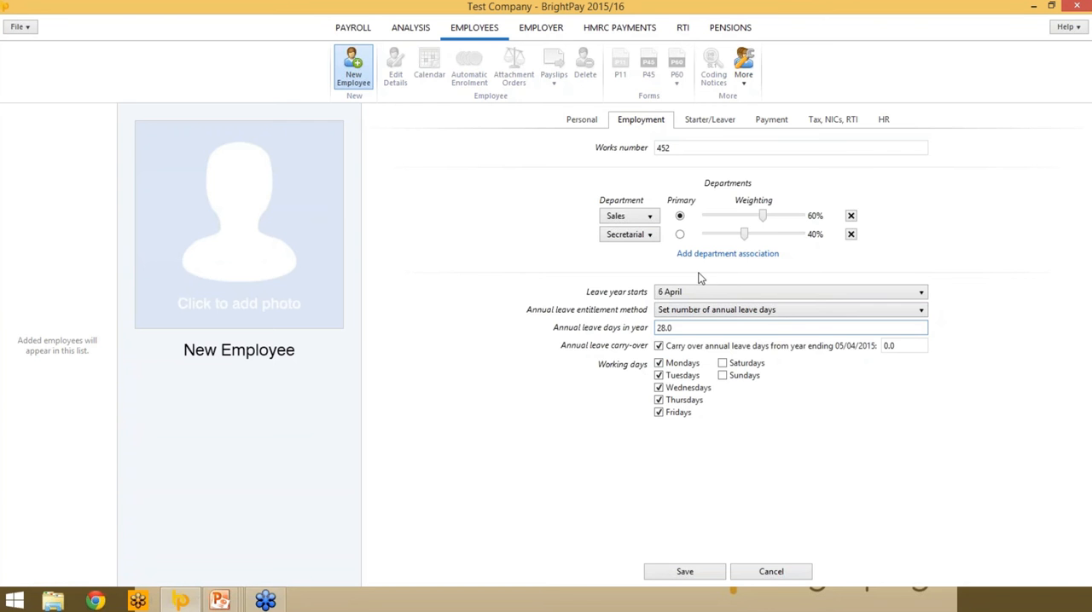
# - Try a start date of 1 August 2015 with starter declaration (C), another employment or pension, and clear the start date
pyautogui.click(721, 125)
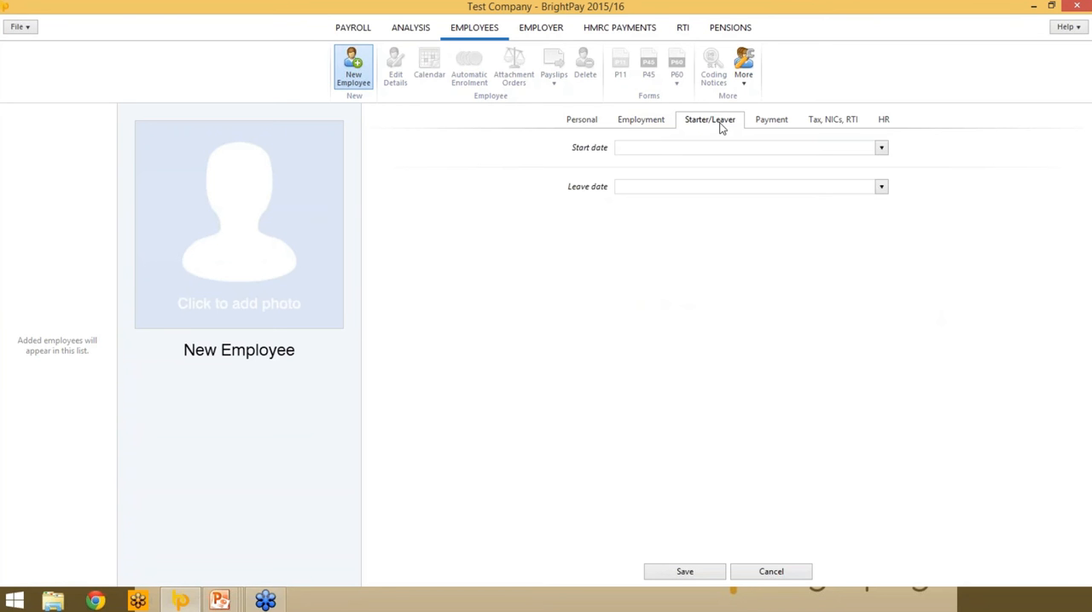
pyautogui.click(881, 148)
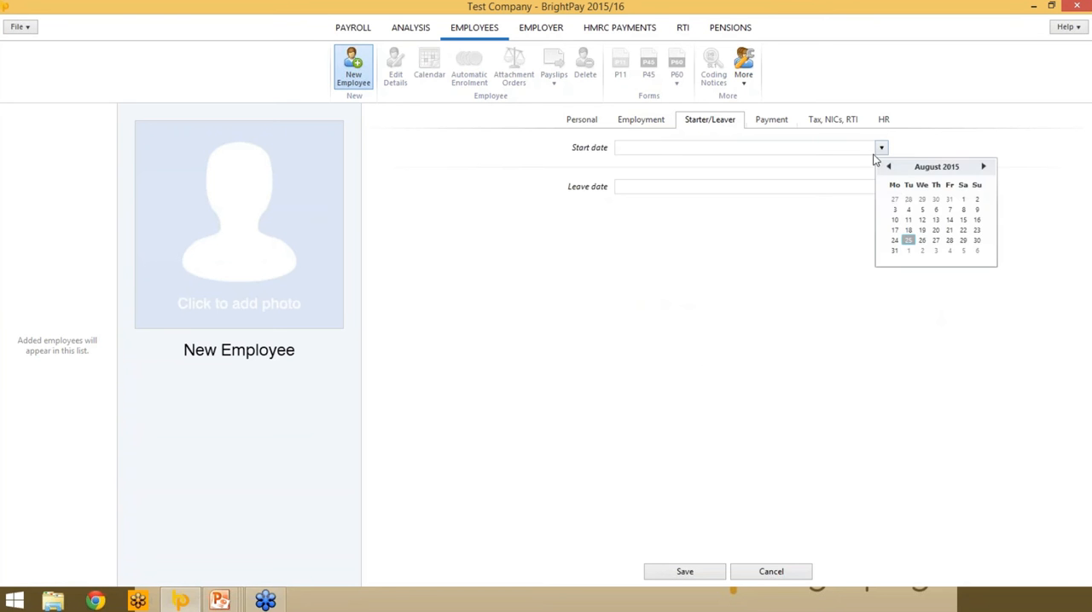
pyautogui.click(961, 200)
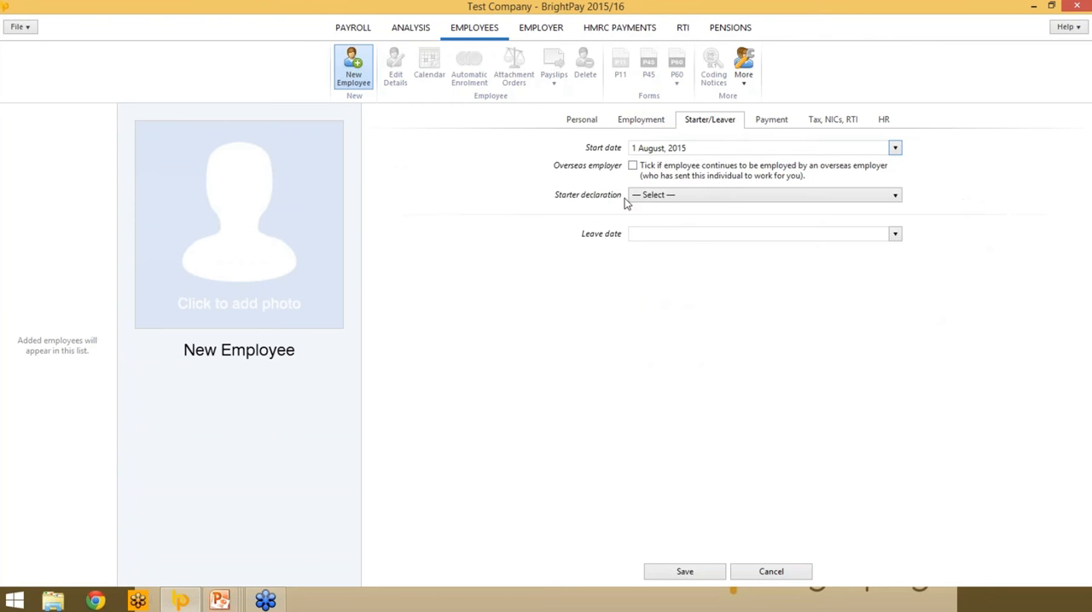
pyautogui.click(895, 196)
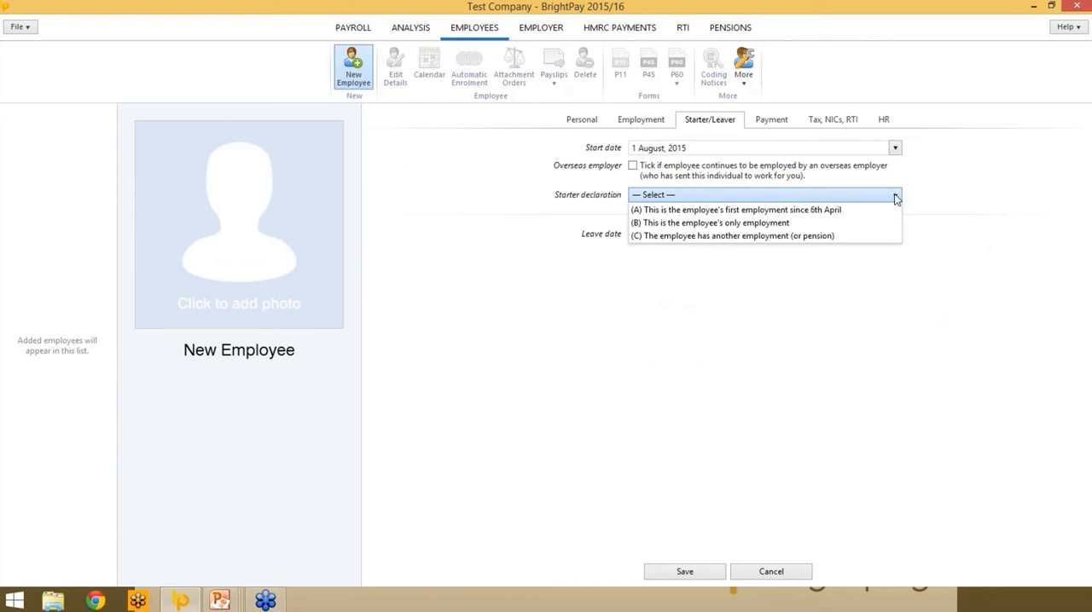
pyautogui.click(758, 235)
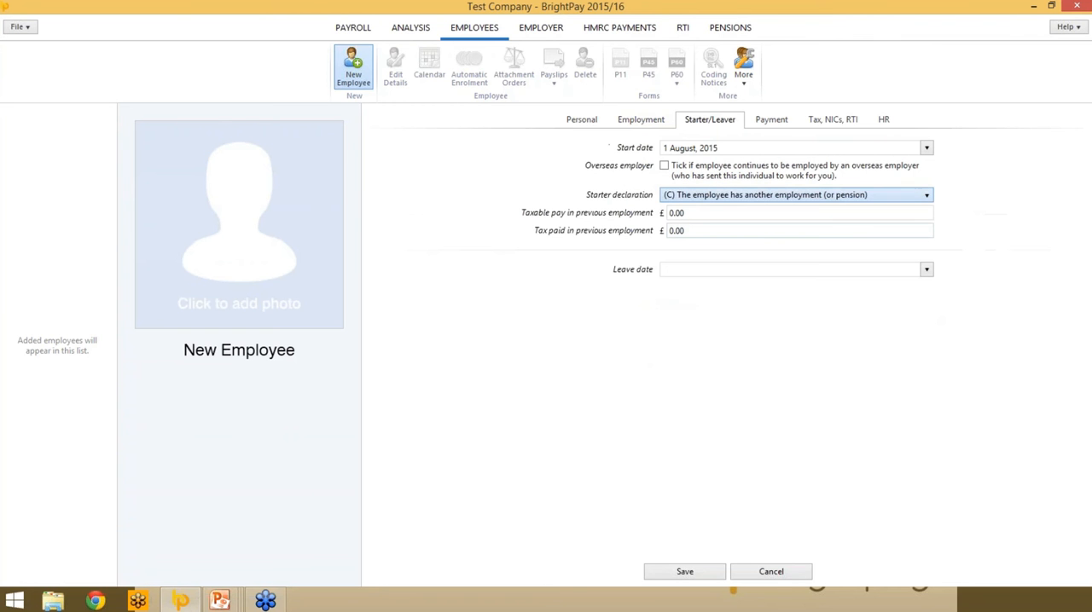
pyautogui.click(730, 149)
pyautogui.press('Delete')
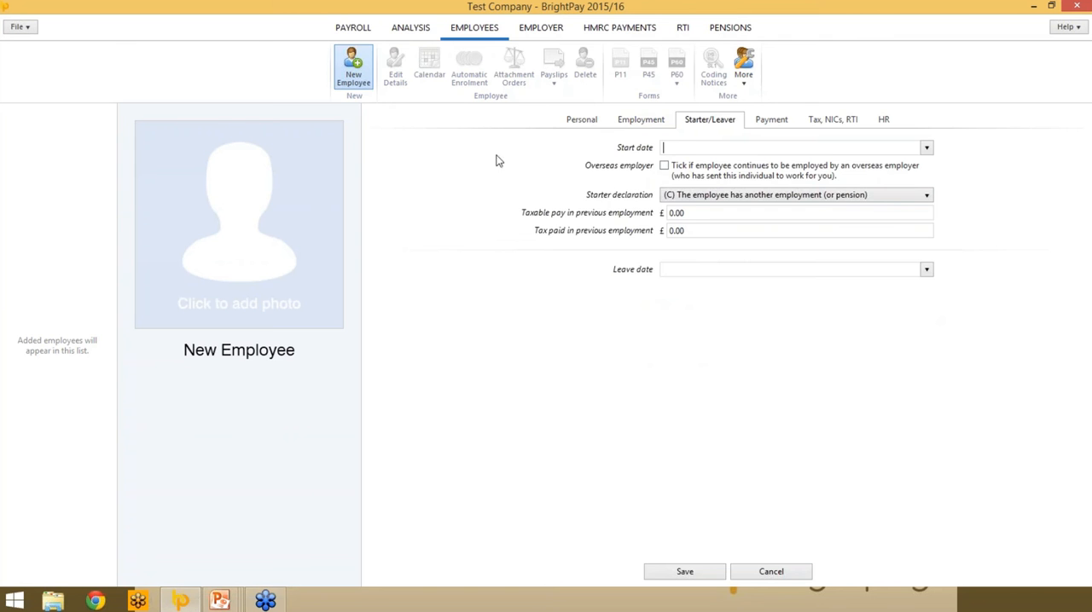
# - Set the employee to be paid weekly, based on a weekly rate / annual salary, with a weekly rate of £500
pyautogui.click(756, 125)
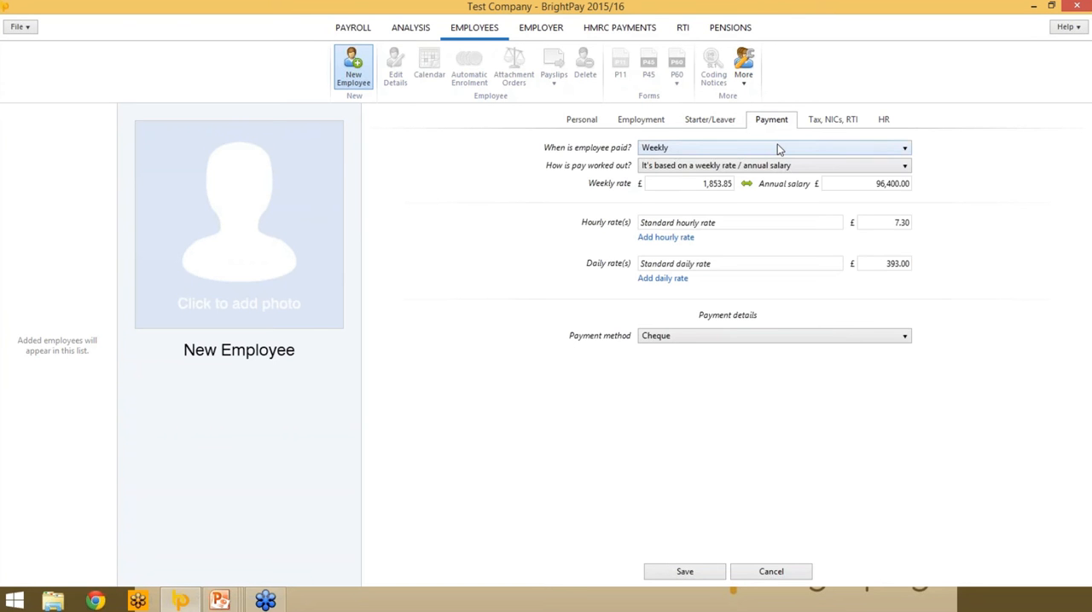
pyautogui.click(778, 149)
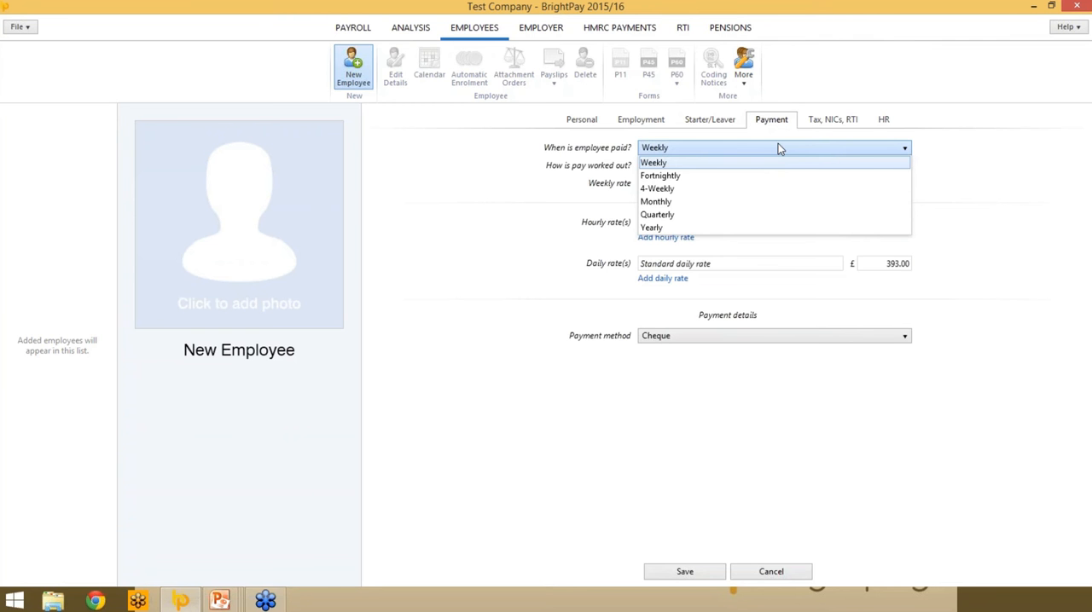
pyautogui.click(826, 162)
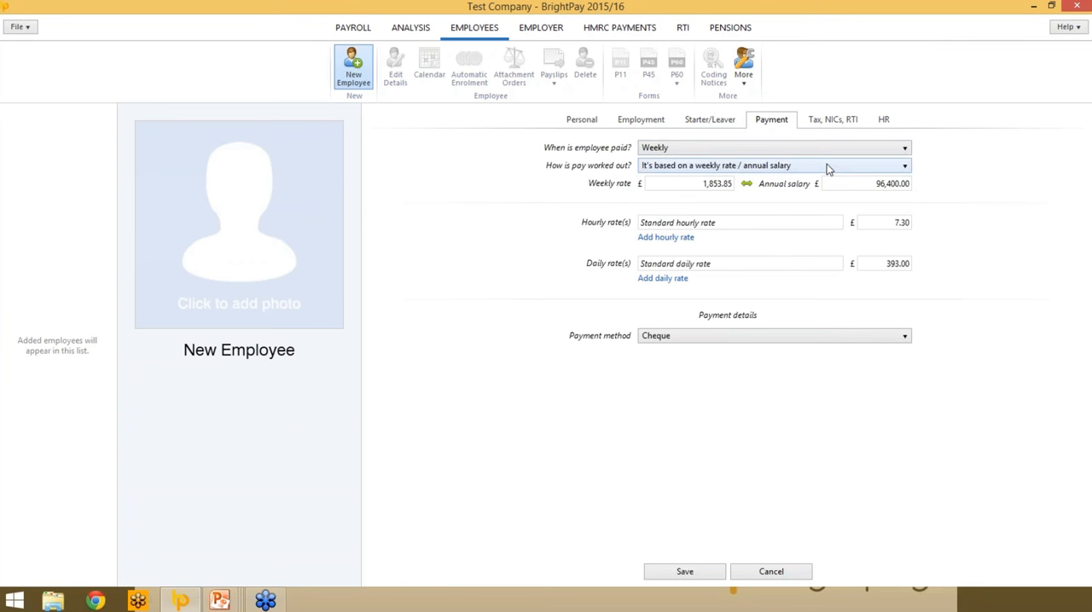
pyautogui.click(757, 170)
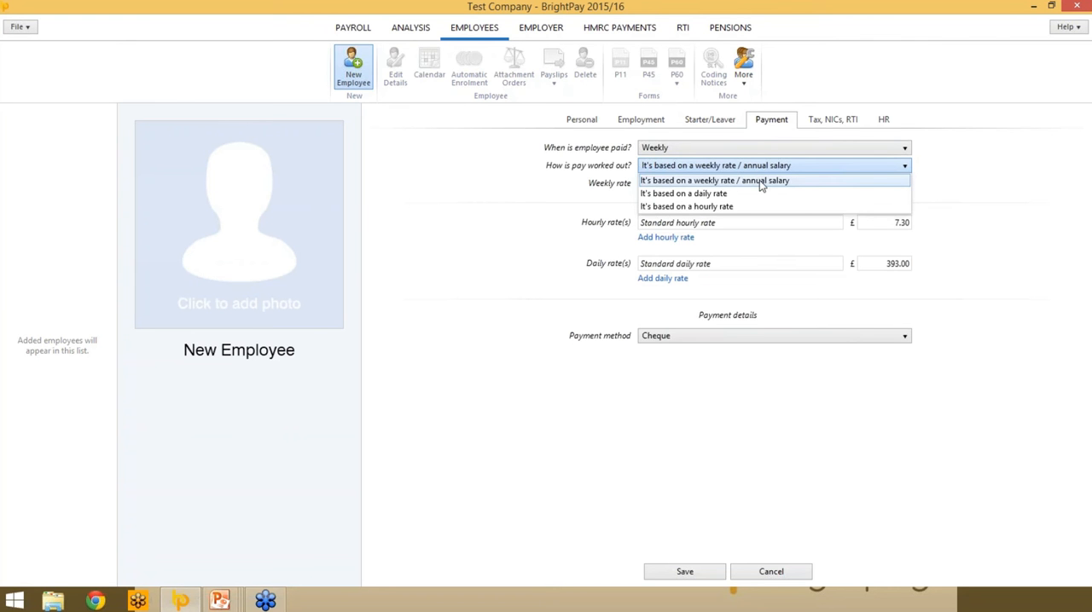
pyautogui.click(759, 180)
pyautogui.click(669, 185)
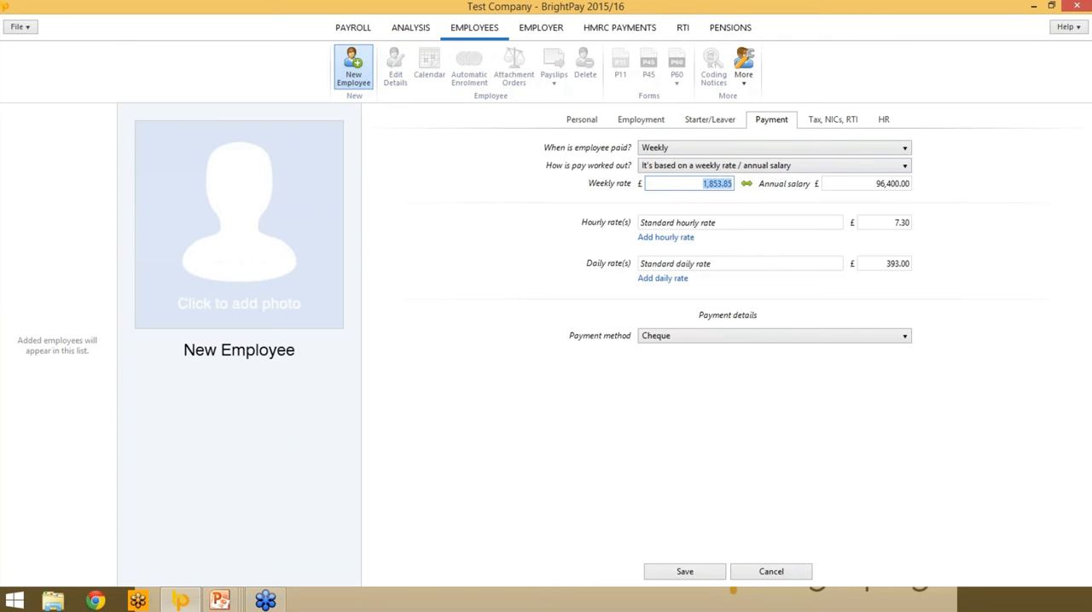
pyautogui.write('500')
pyautogui.press('Tab')
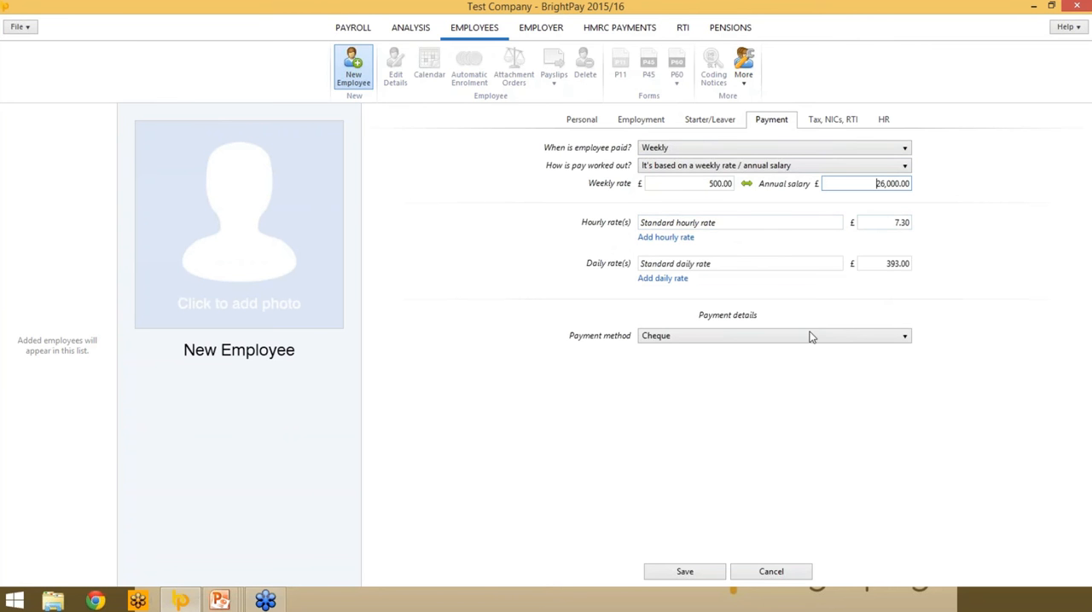
# - Set the employee's payment method to Credit Transfer, with HSBC as the bank name and Liverpool as the branch
pyautogui.click(731, 337)
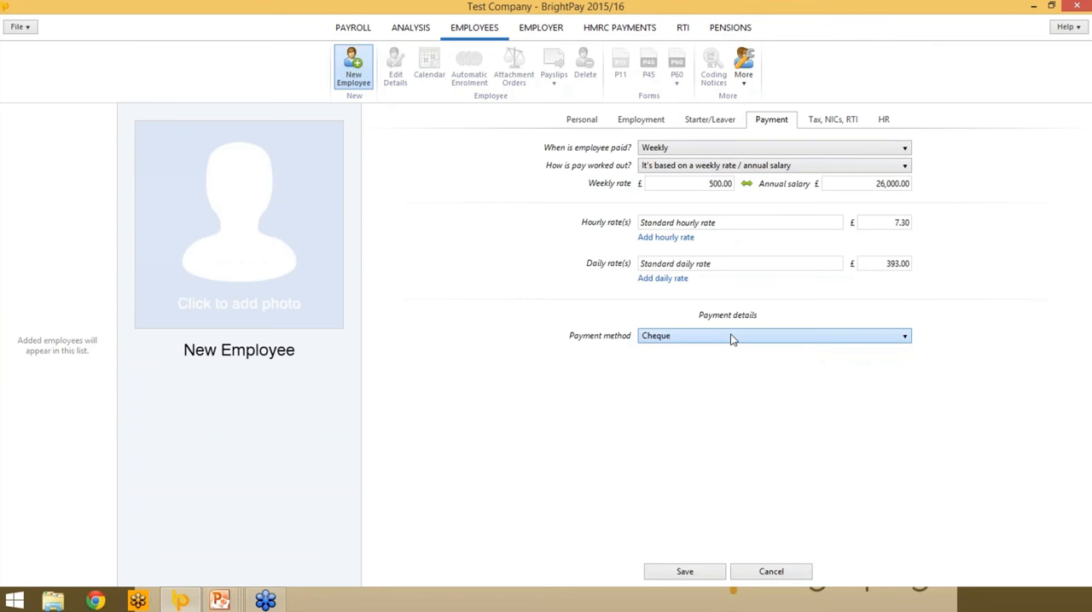
pyautogui.click(731, 339)
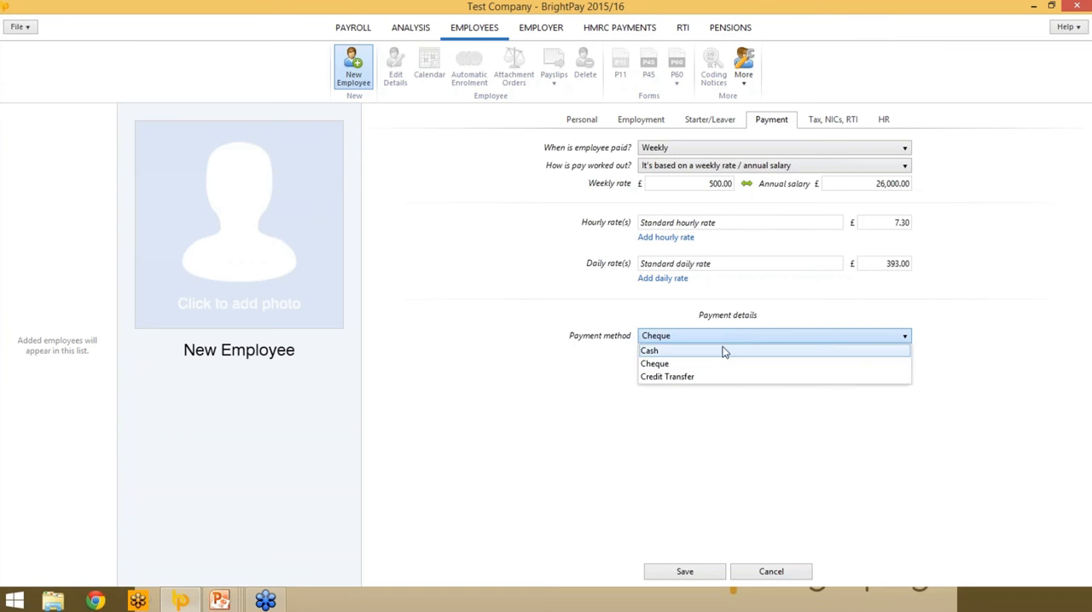
pyautogui.click(731, 377)
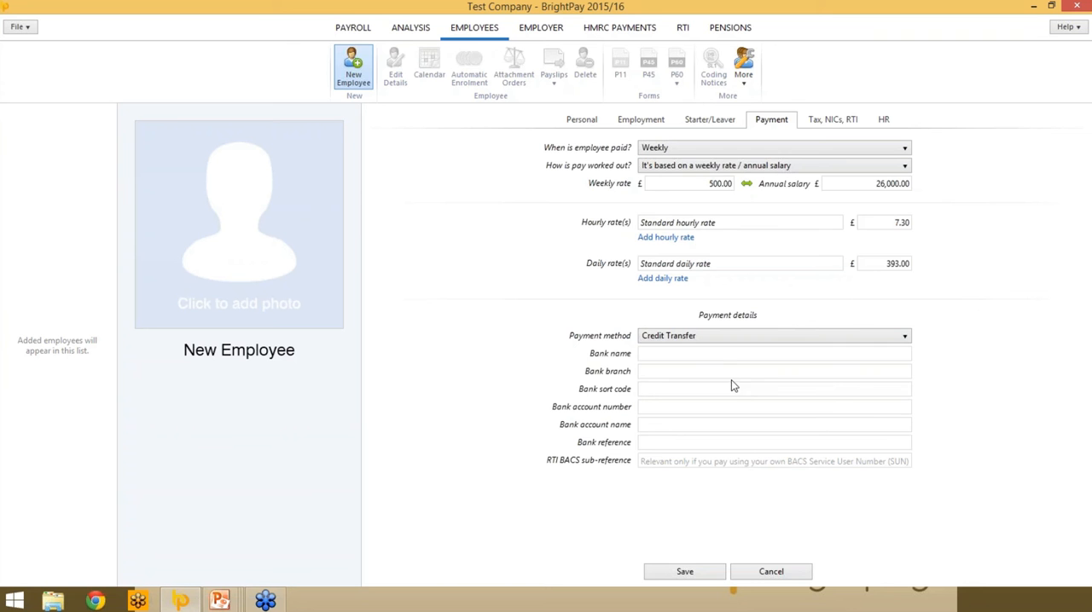
pyautogui.click(648, 357)
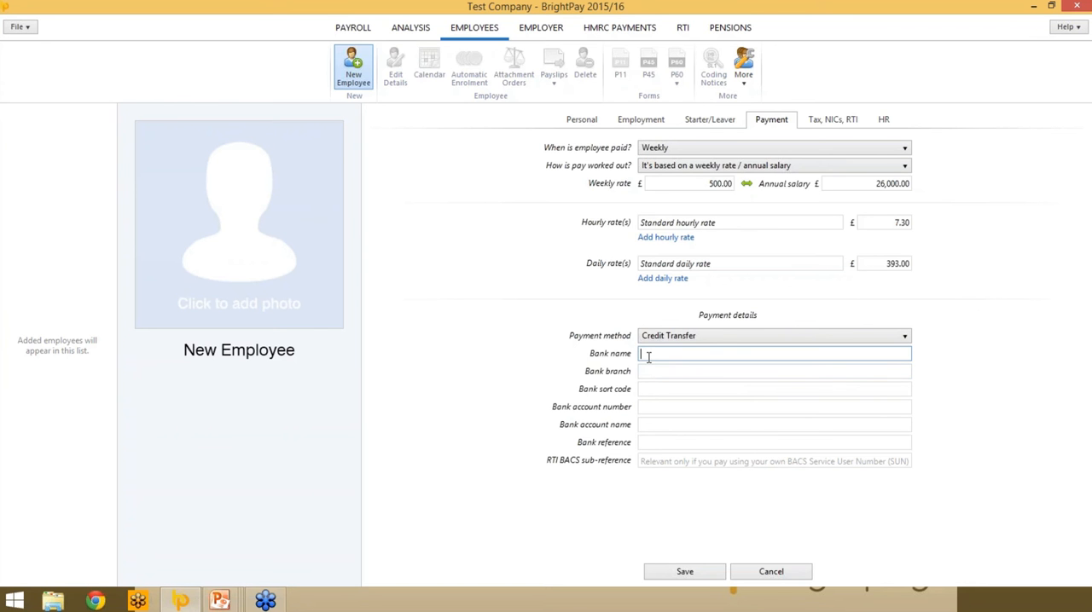
pyautogui.write('HSBC')
pyautogui.press('Tab')
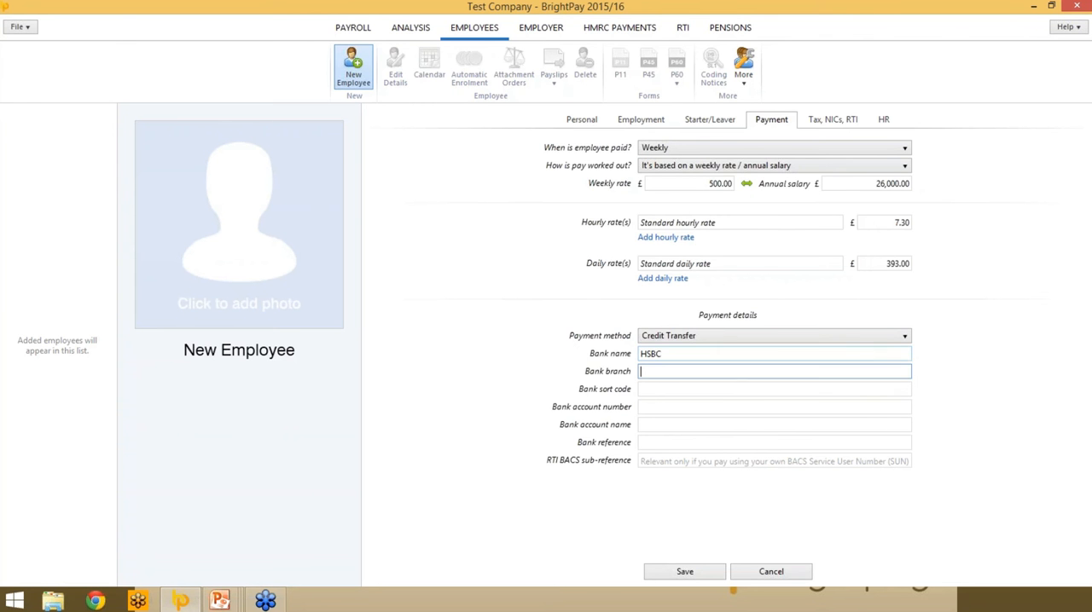
pyautogui.write('Liverpool')
pyautogui.press('Tab')
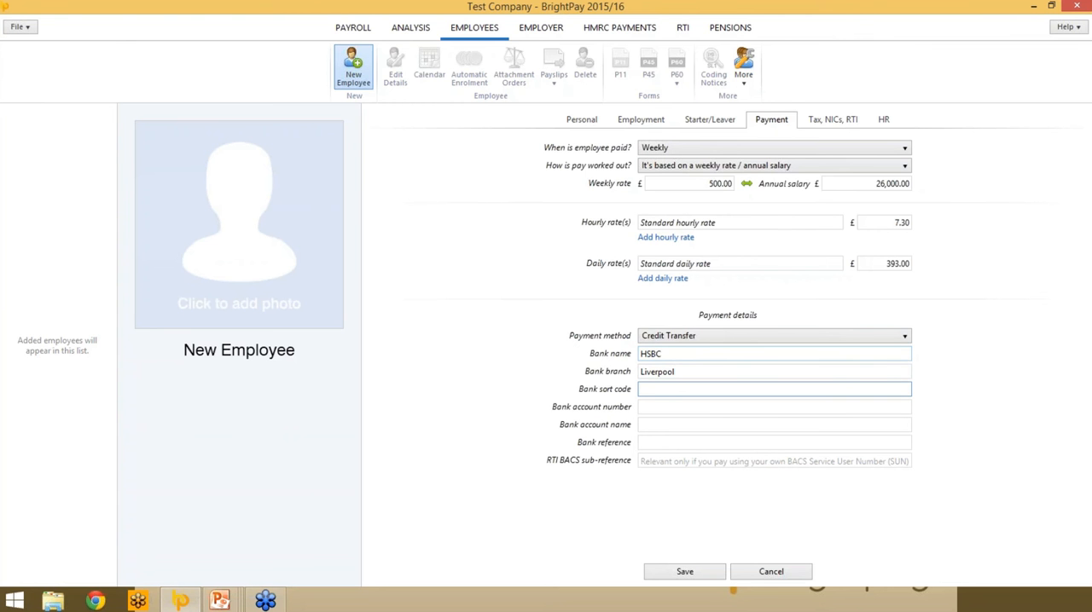
# - Fill in the employee's bank sort code, account number and account name, and set the bank reference to "wages"
pyautogui.write('22-33-44')
pyautogui.press('Tab')
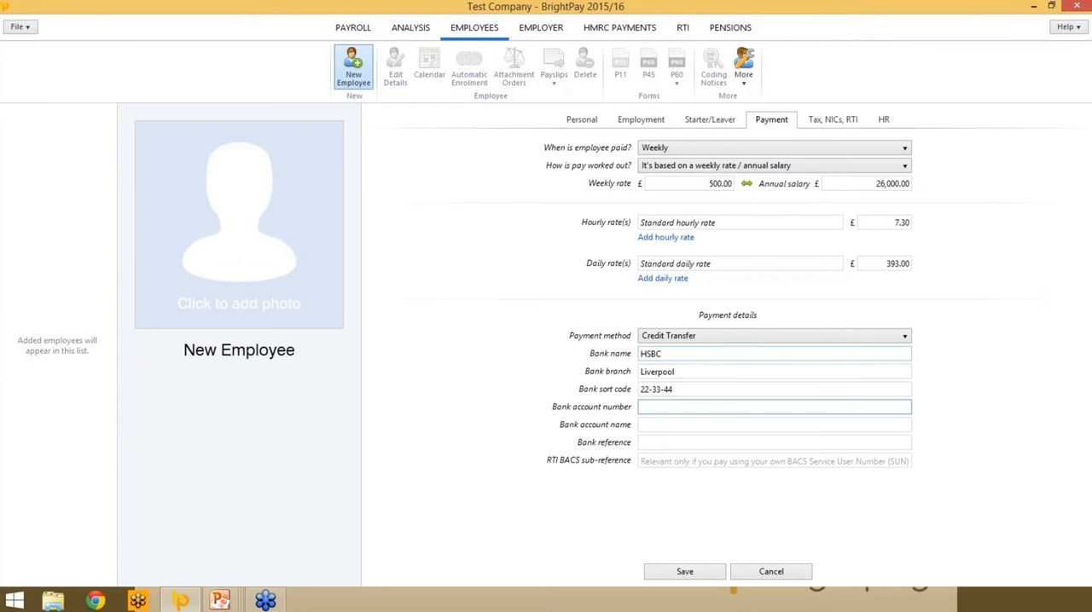
pyautogui.press('Tab')
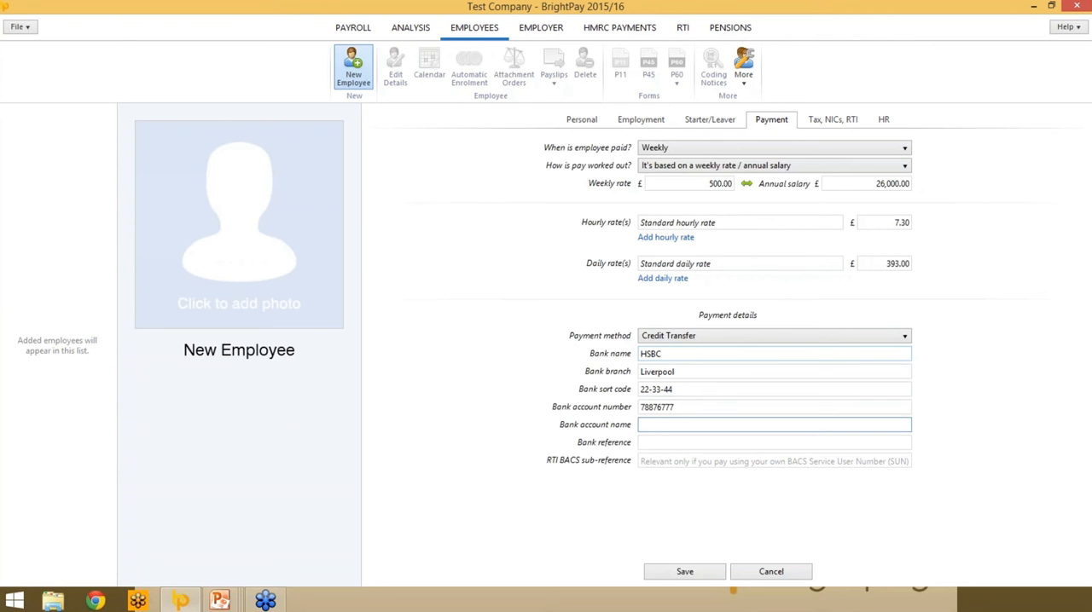
pyautogui.write('J Appleby')
pyautogui.press('Tab')
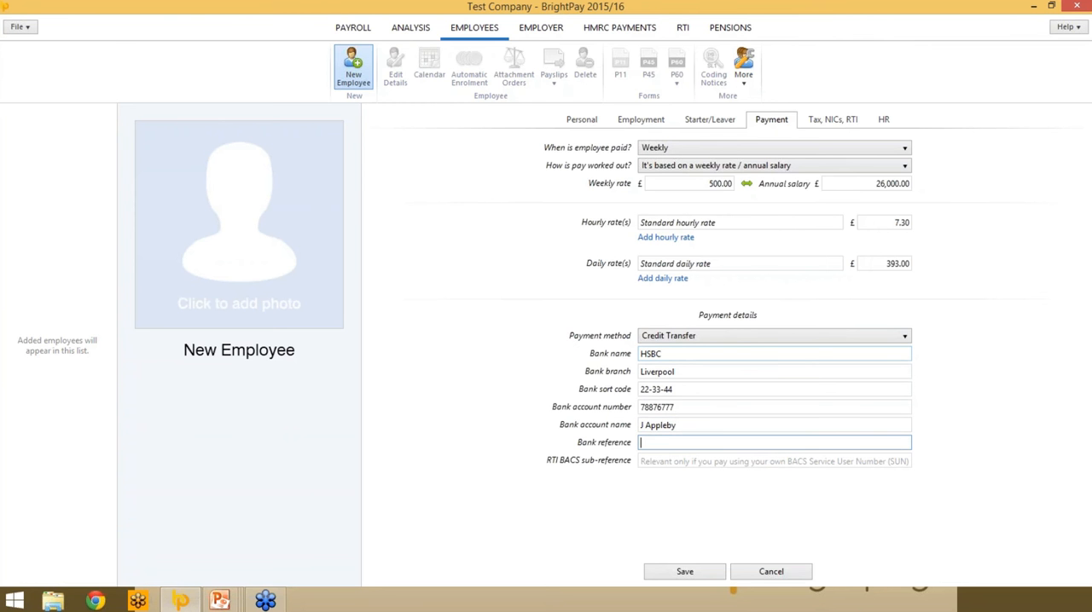
pyautogui.write('wages')
pyautogui.click(745, 530)
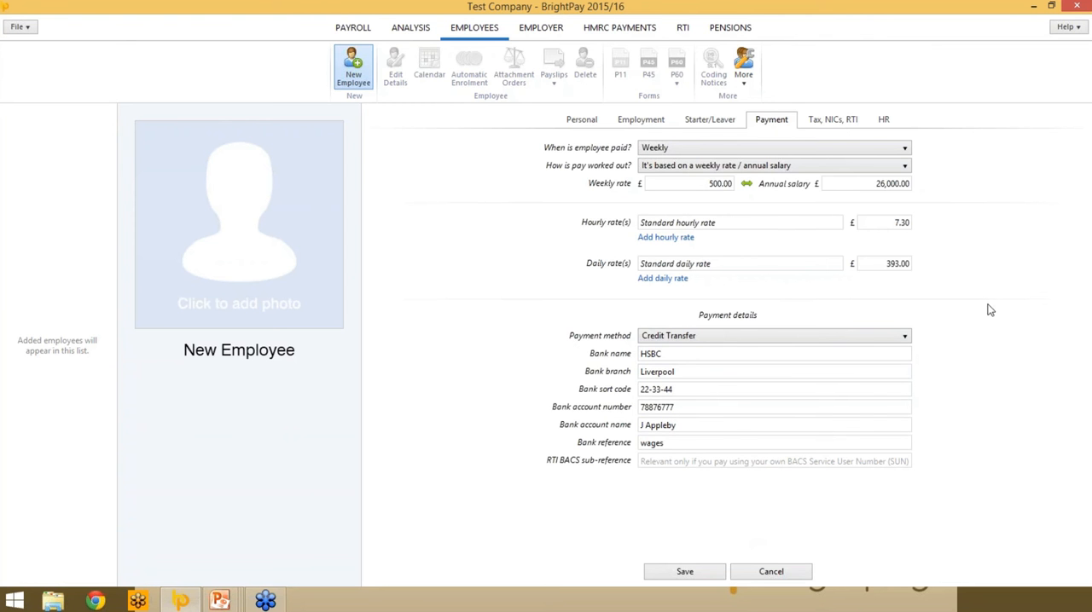
# - Try the age option "16 or over, and under 21" for the employee's National Insurance table and cancel the change
pyautogui.click(840, 124)
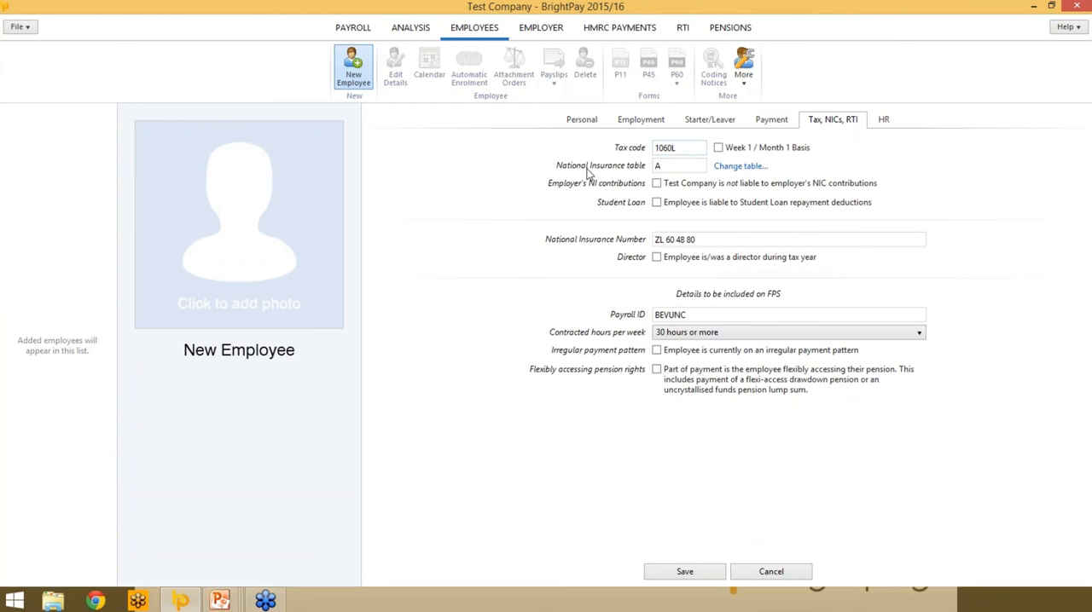
pyautogui.click(724, 170)
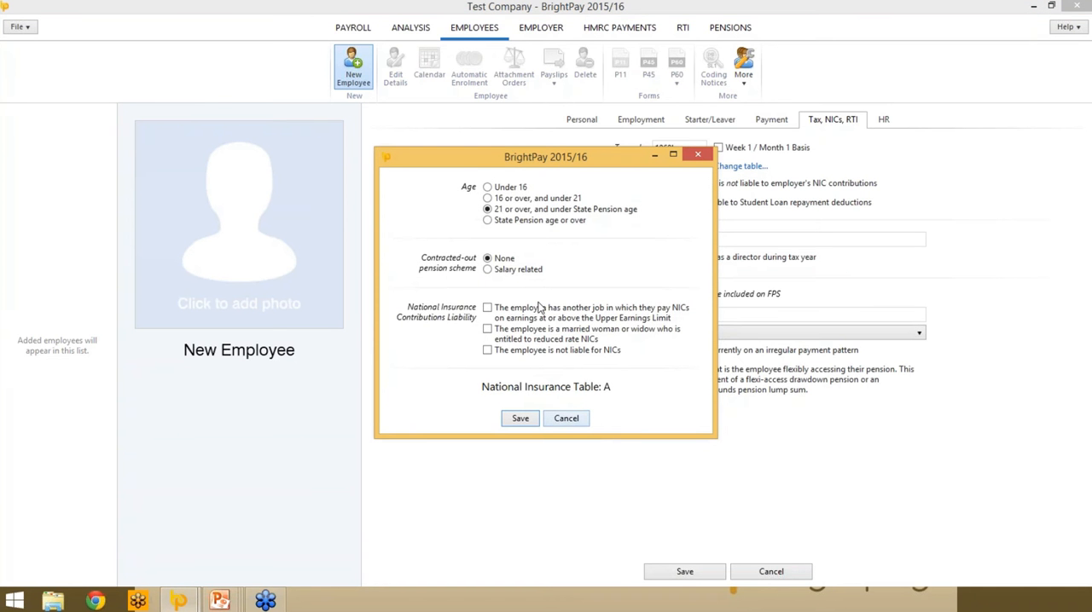
pyautogui.click(487, 198)
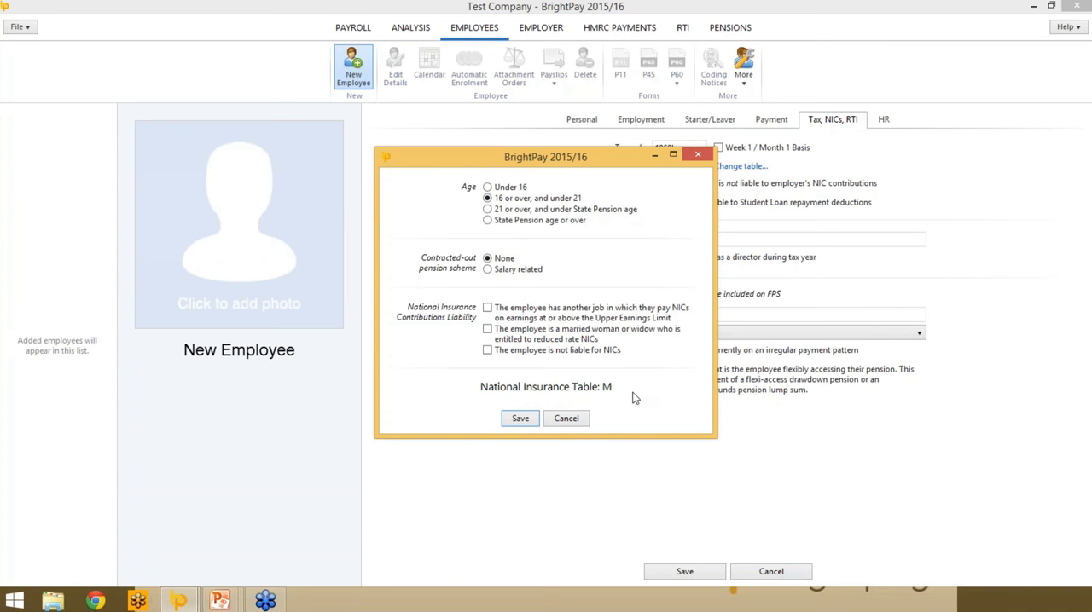
pyautogui.click(559, 419)
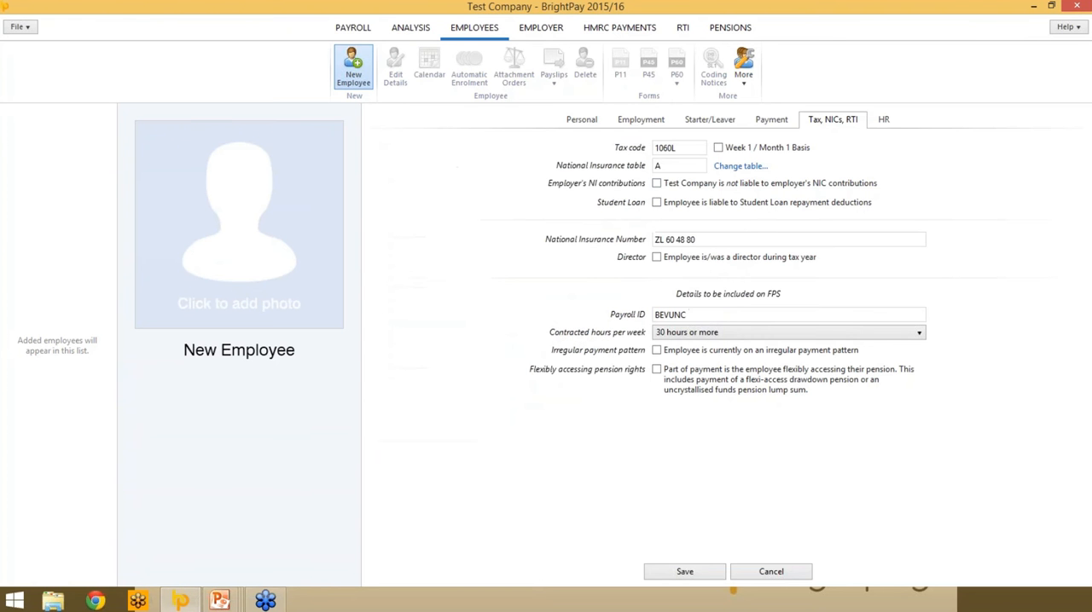
# - Mark the employee as liable to Student Loan repayment deductions
pyautogui.click(657, 203)
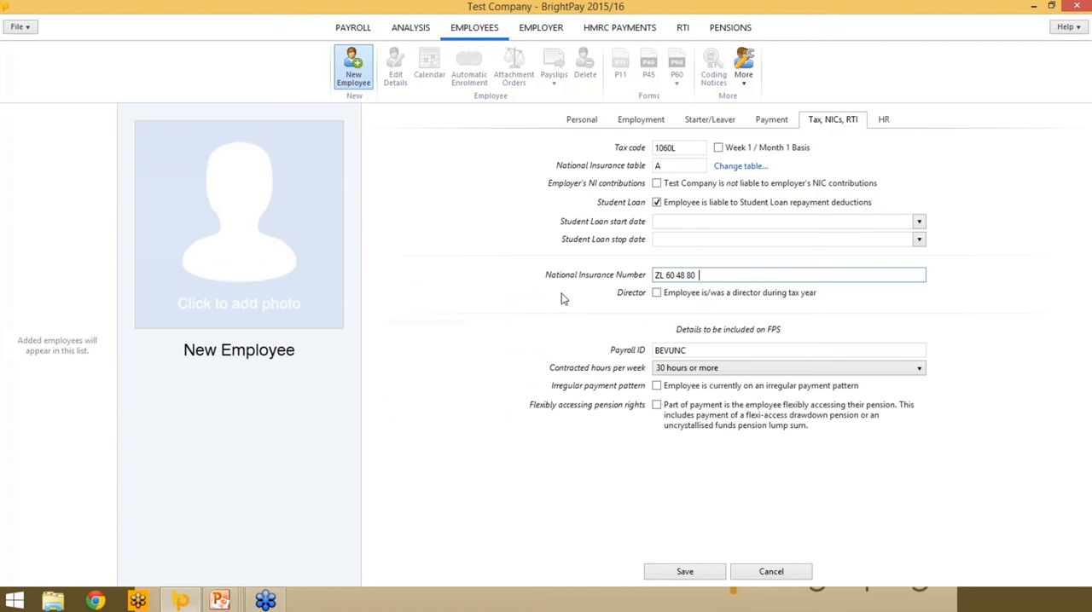
# - Try marking the employee as a director during the tax year and clear the director option again
pyautogui.click(657, 294)
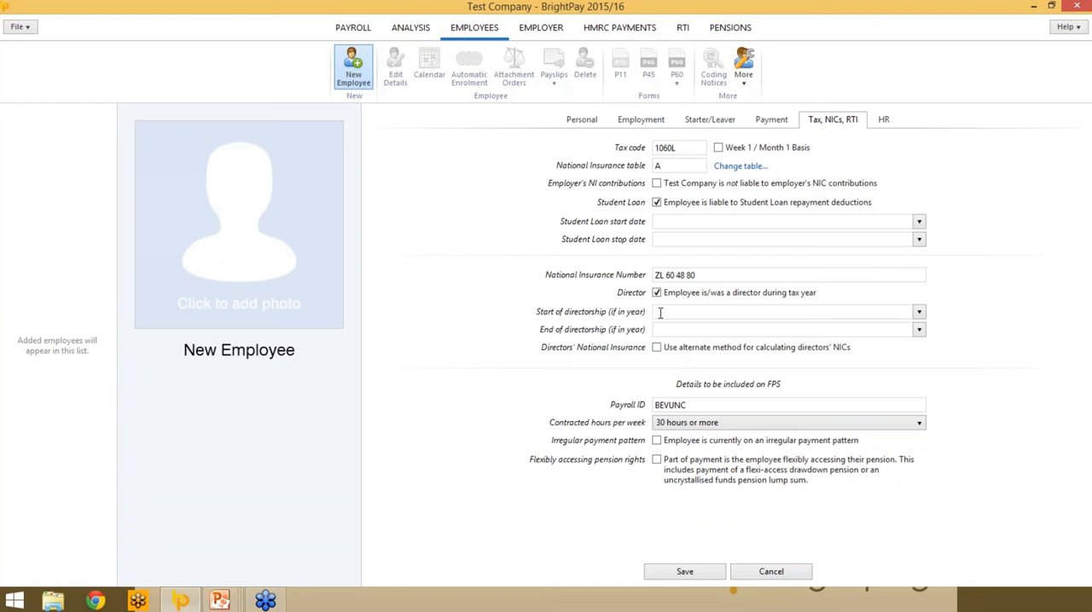
pyautogui.click(723, 329)
pyautogui.click(656, 349)
pyautogui.click(656, 293)
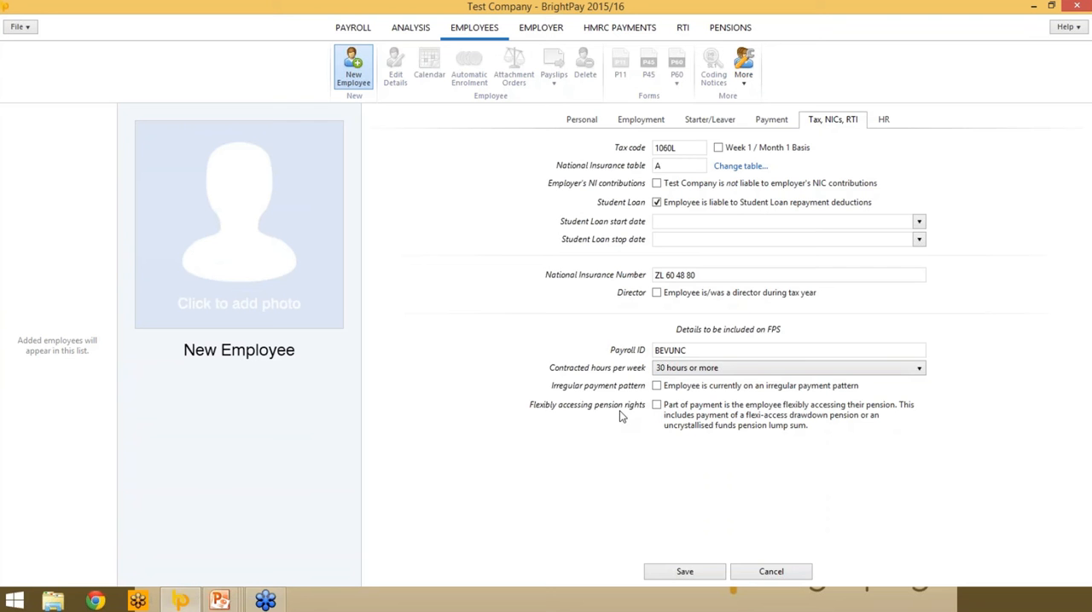
# - Check the new employee's Payroll ID, HR and personal details, and save the employee record
pyautogui.click(713, 348)
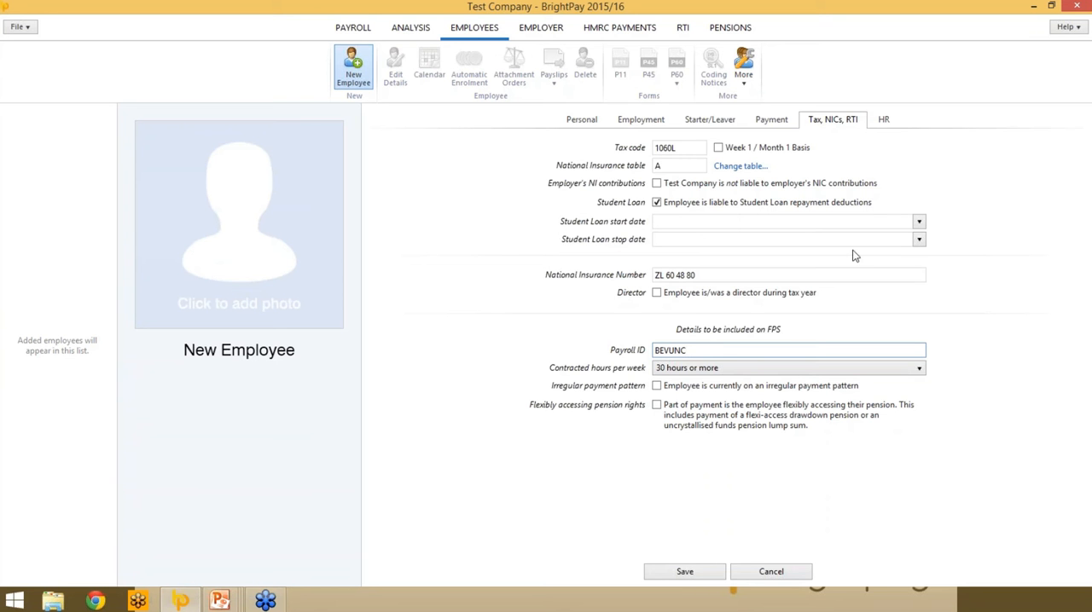
pyautogui.click(883, 125)
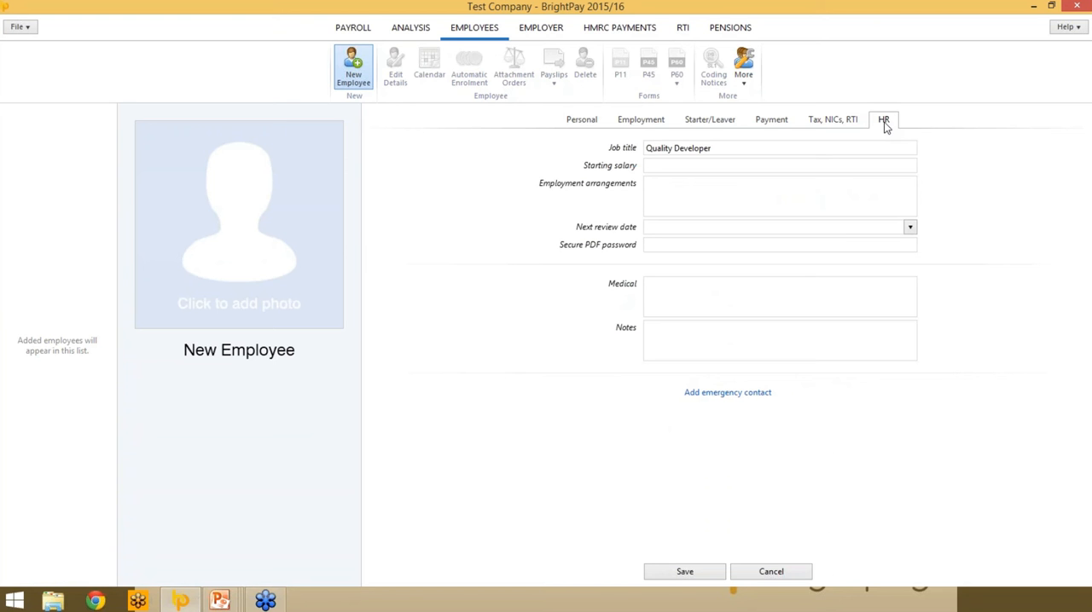
pyautogui.click(671, 247)
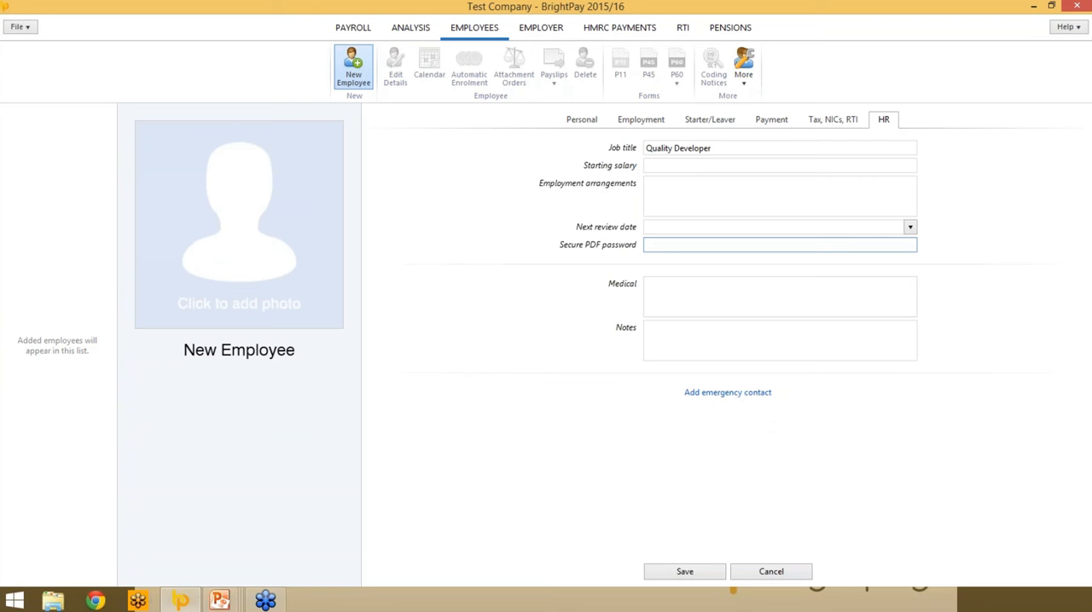
pyautogui.click(585, 120)
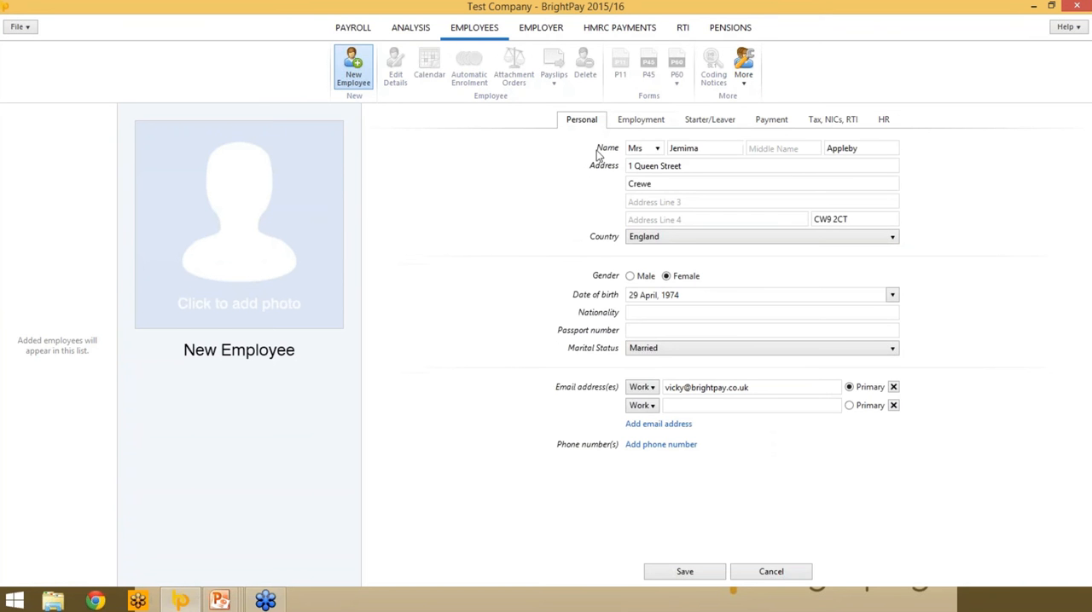
pyautogui.click(670, 576)
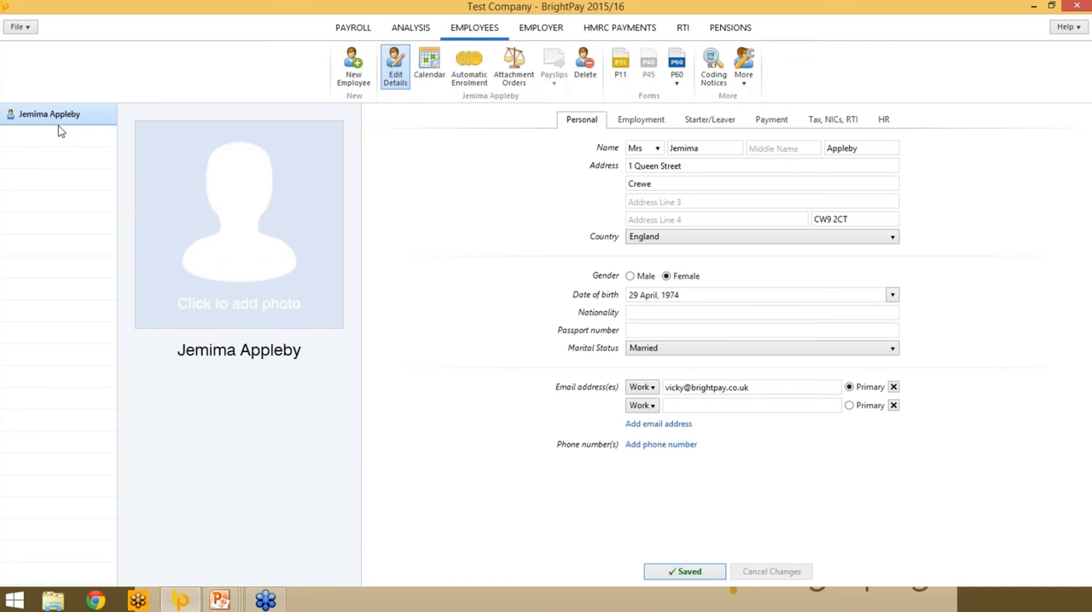
# - Start an employee import from a CSV file, using Employee Export.csv from the Online Demo Files folder on the desktop
pyautogui.click(31, 28)
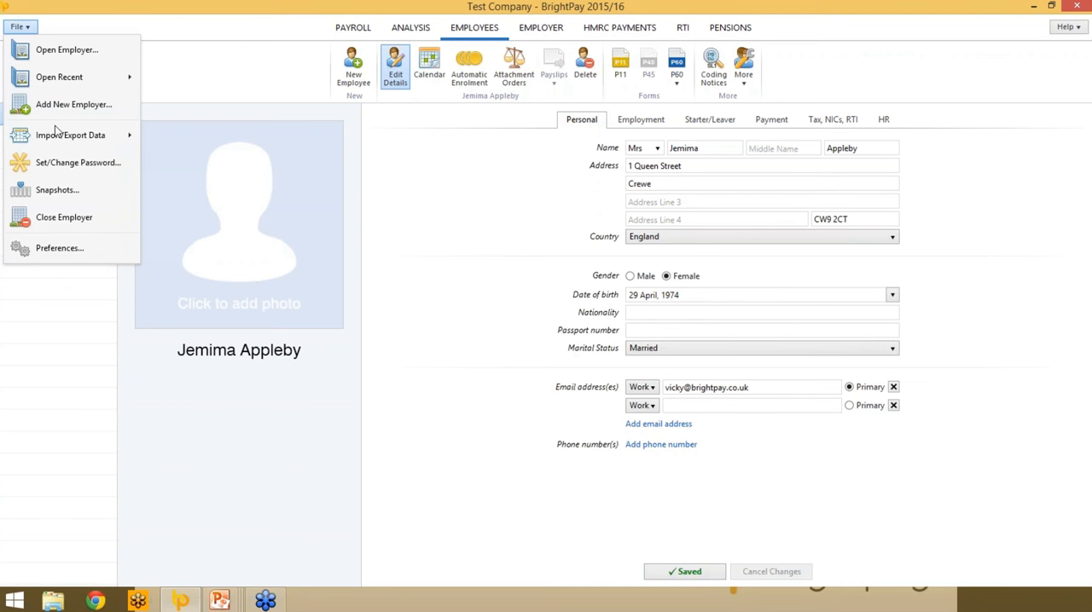
pyautogui.moveTo(59, 141)
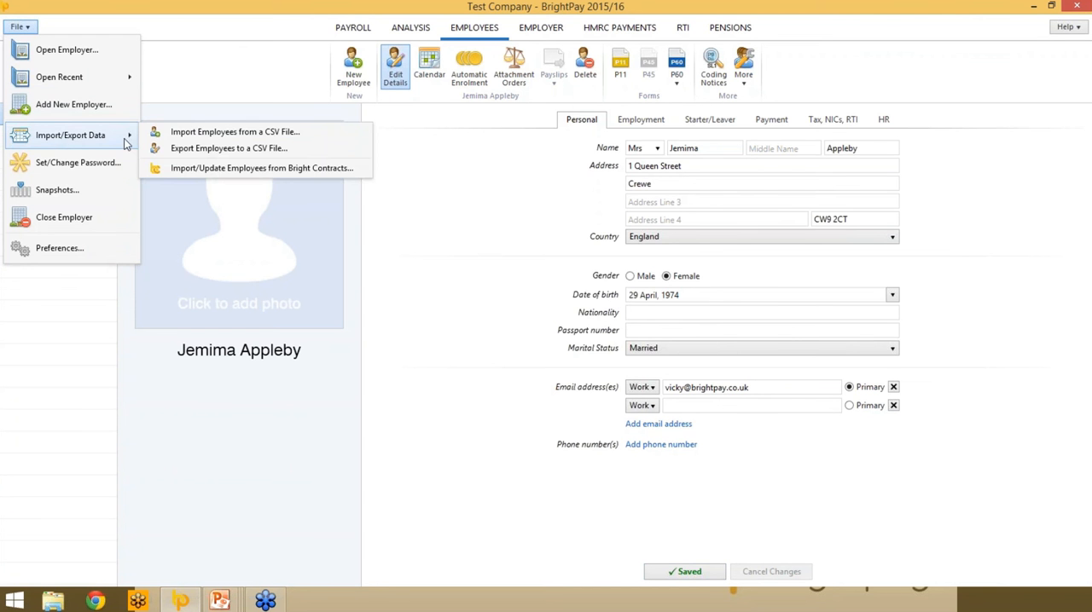
pyautogui.click(247, 134)
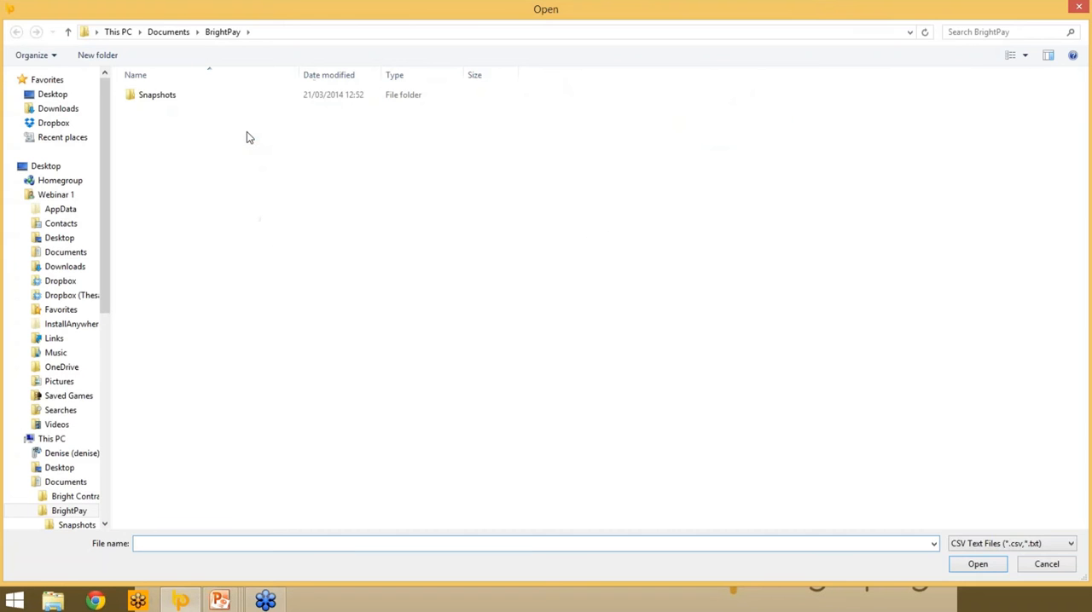
pyautogui.click(52, 94)
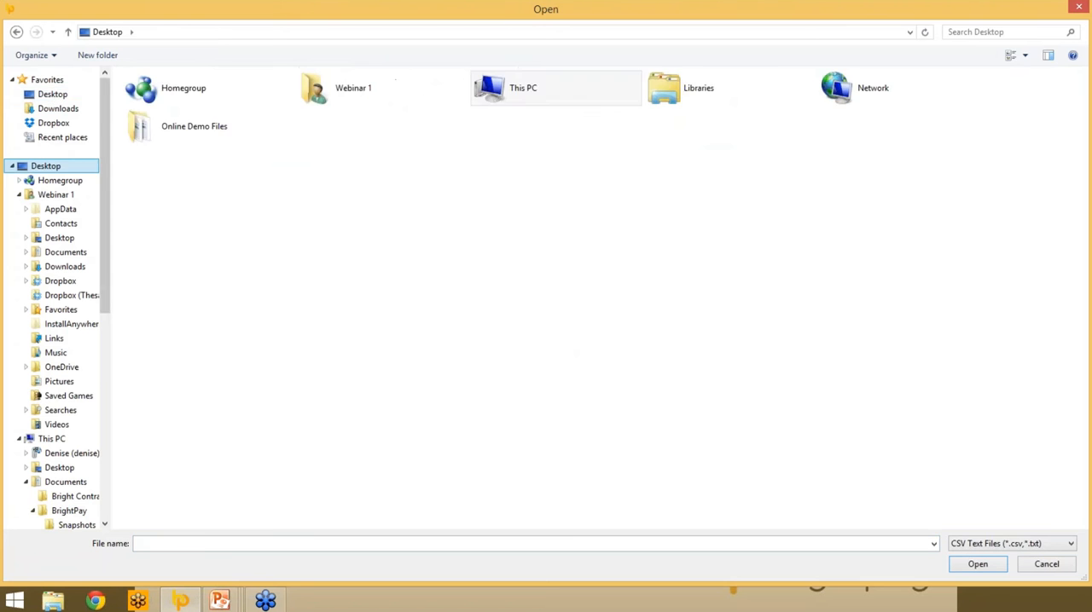
pyautogui.doubleClick(161, 134)
pyautogui.click(168, 167)
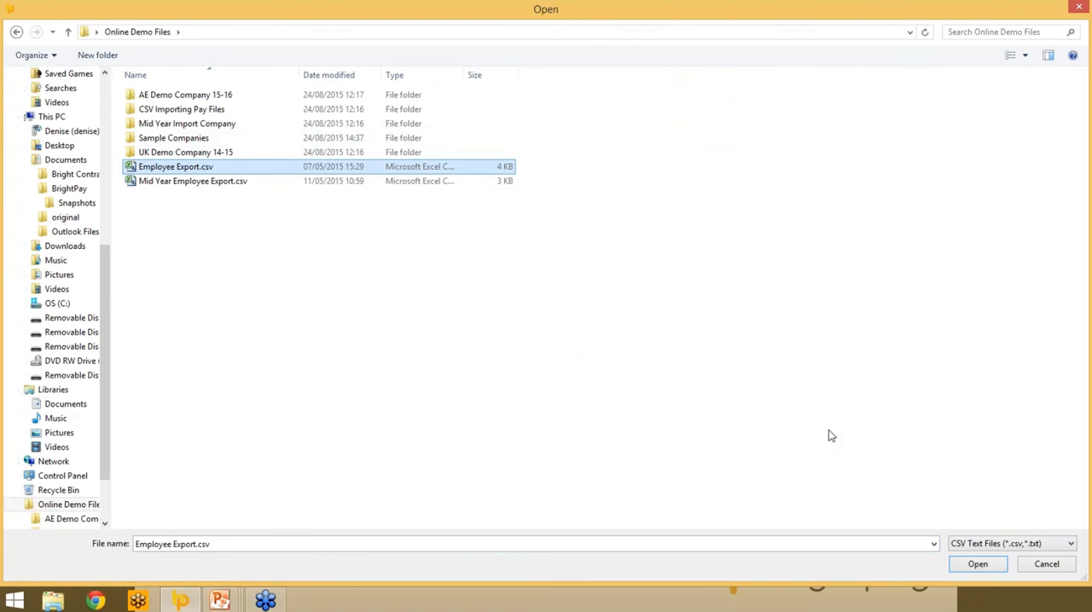
pyautogui.click(978, 565)
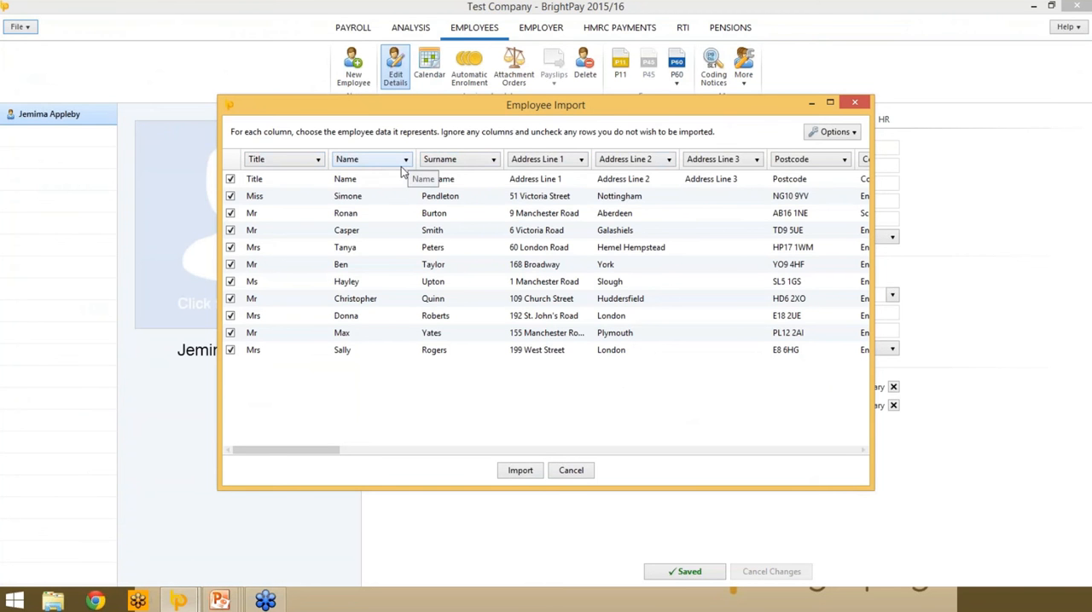
# - Examine the data types available for the import columns and the options for remembering, matching or resetting column selections
pyautogui.click(317, 161)
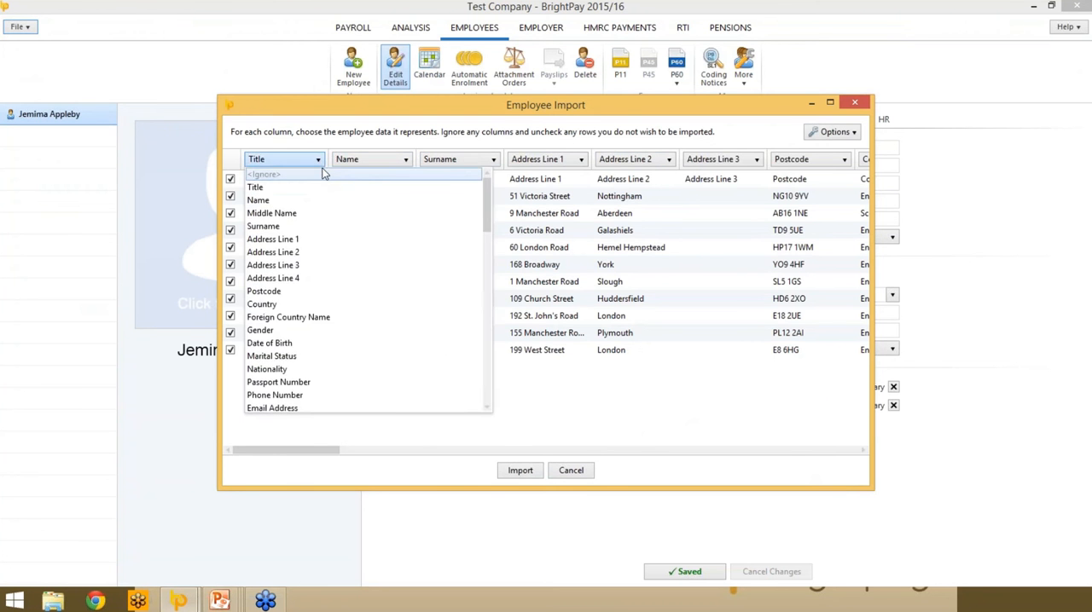
pyautogui.click(318, 162)
pyautogui.click(300, 162)
pyautogui.click(287, 165)
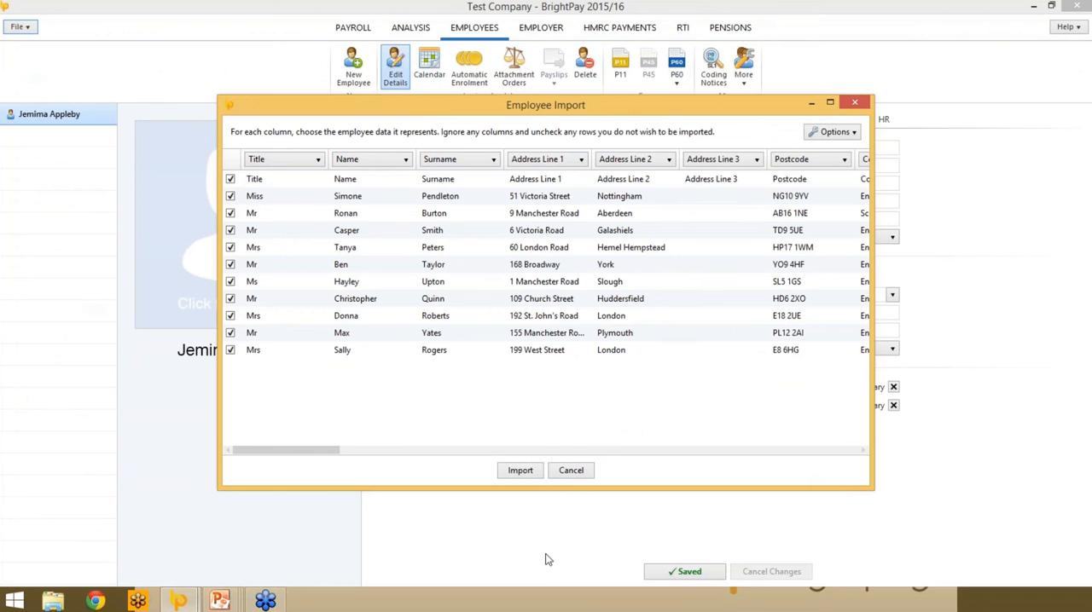
pyautogui.moveTo(274, 453)
pyautogui.mouseDown()
pyautogui.moveTo(801, 468)
pyautogui.moveTo(568, 470)
pyautogui.moveTo(286, 452)
pyautogui.mouseUp()
pyautogui.click(854, 134)
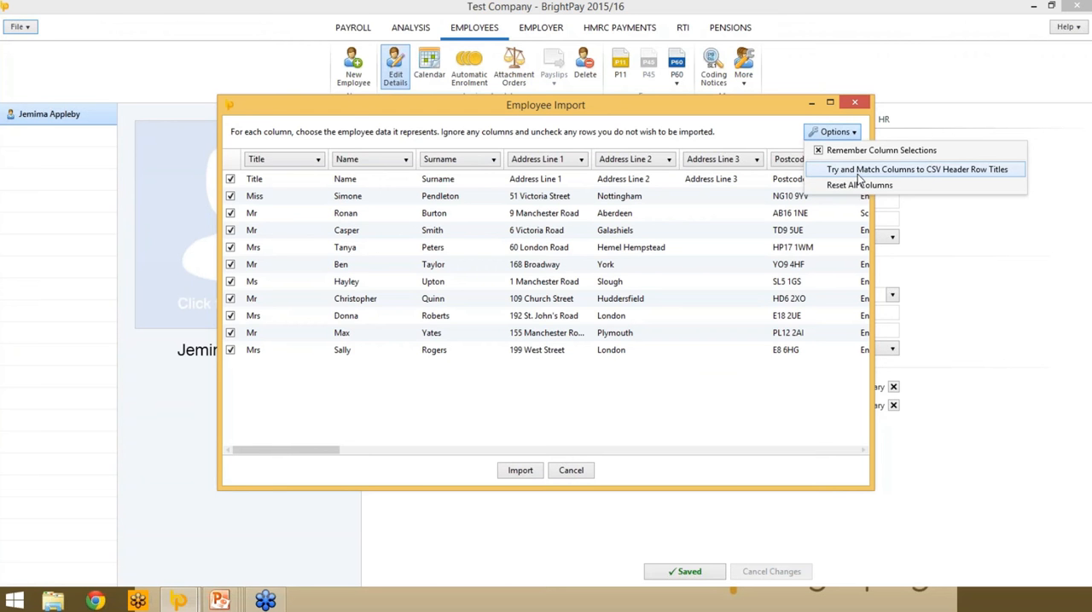
pyautogui.click(353, 125)
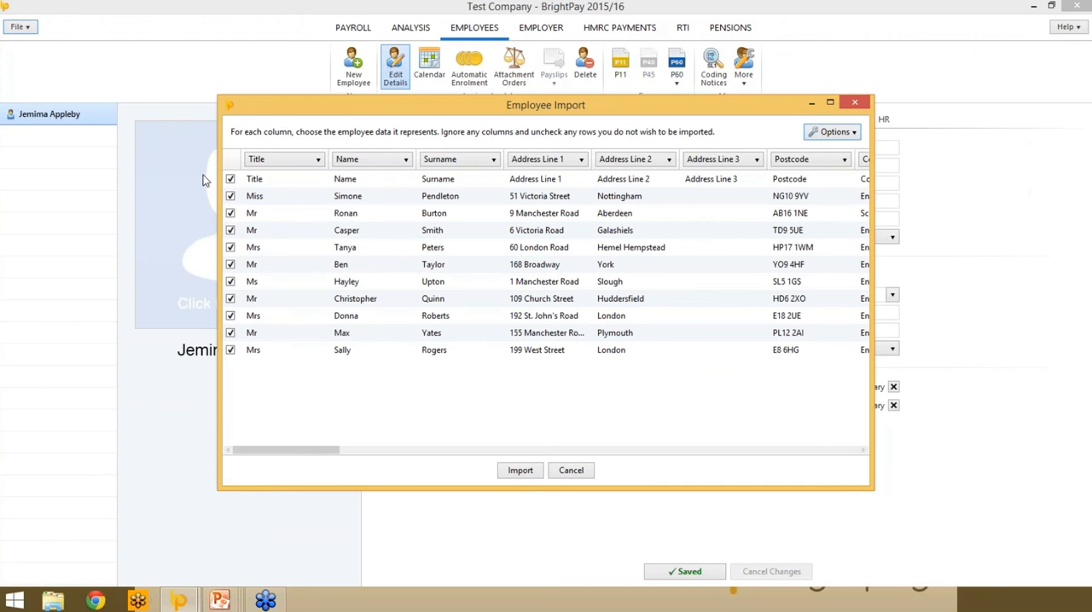
# - Exclude the header row from the employee import and import the remaining rows
pyautogui.click(230, 179)
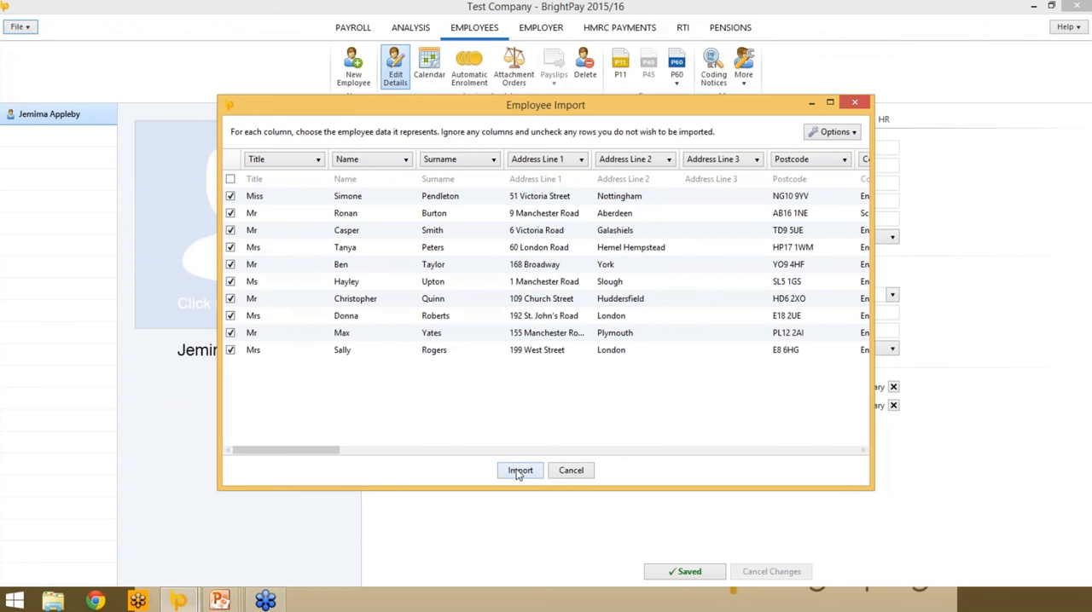
pyautogui.click(518, 472)
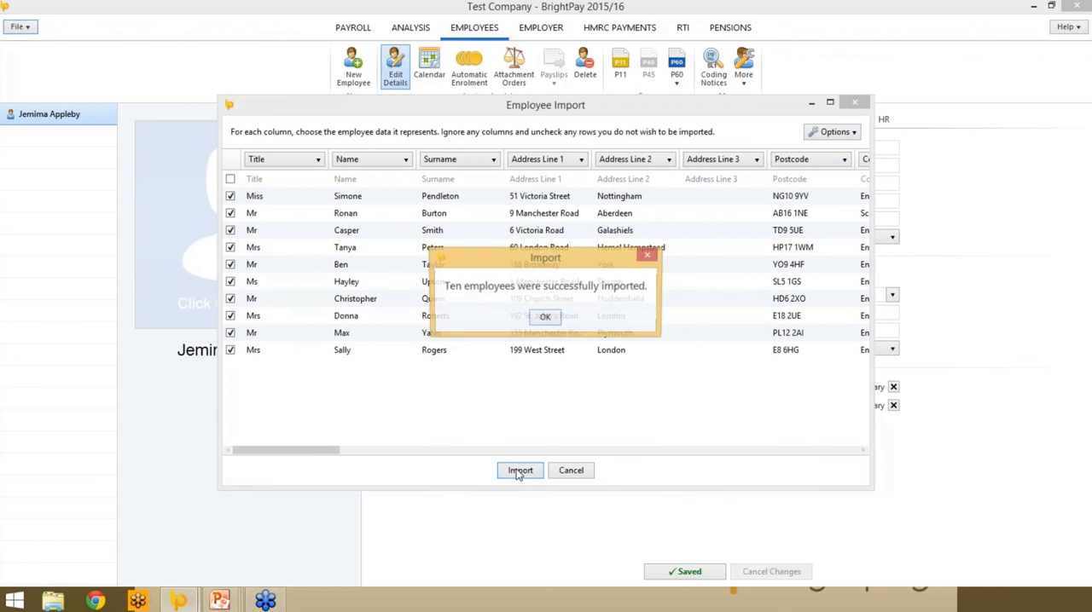
pyautogui.click(543, 318)
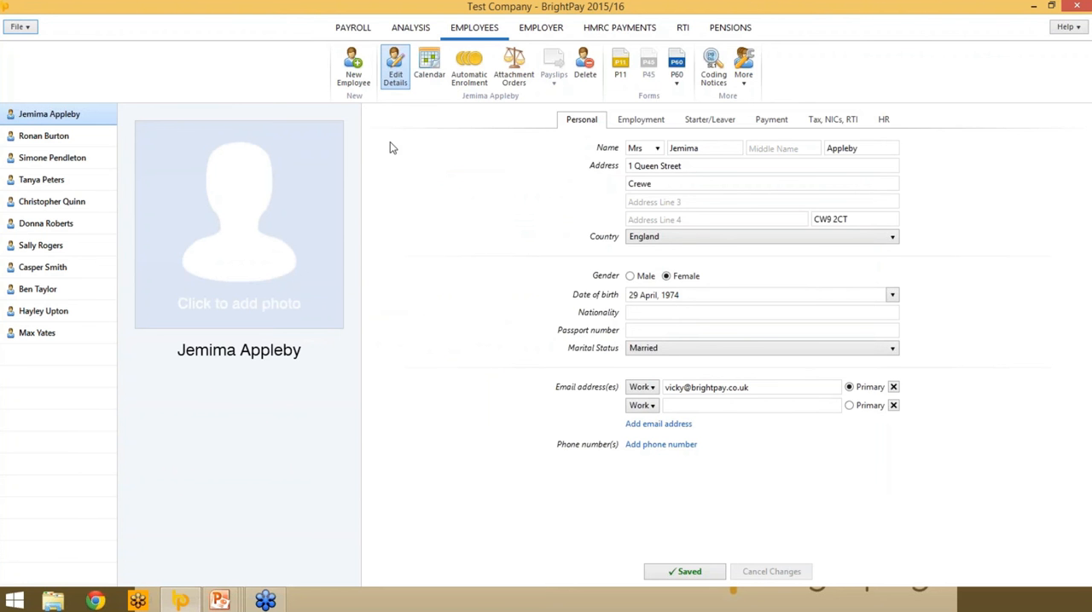
# - Start setting up the payroll's weekly and monthly schedule and set the first week-ending date to 3 April 2015
pyautogui.click(352, 31)
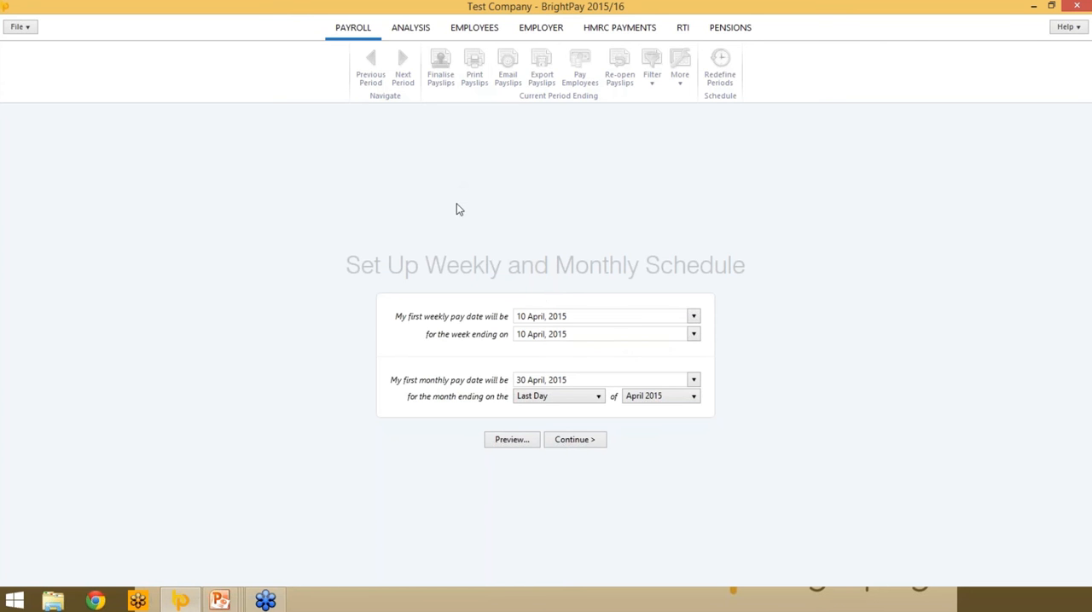
pyautogui.click(695, 317)
pyautogui.click(694, 317)
pyautogui.click(694, 335)
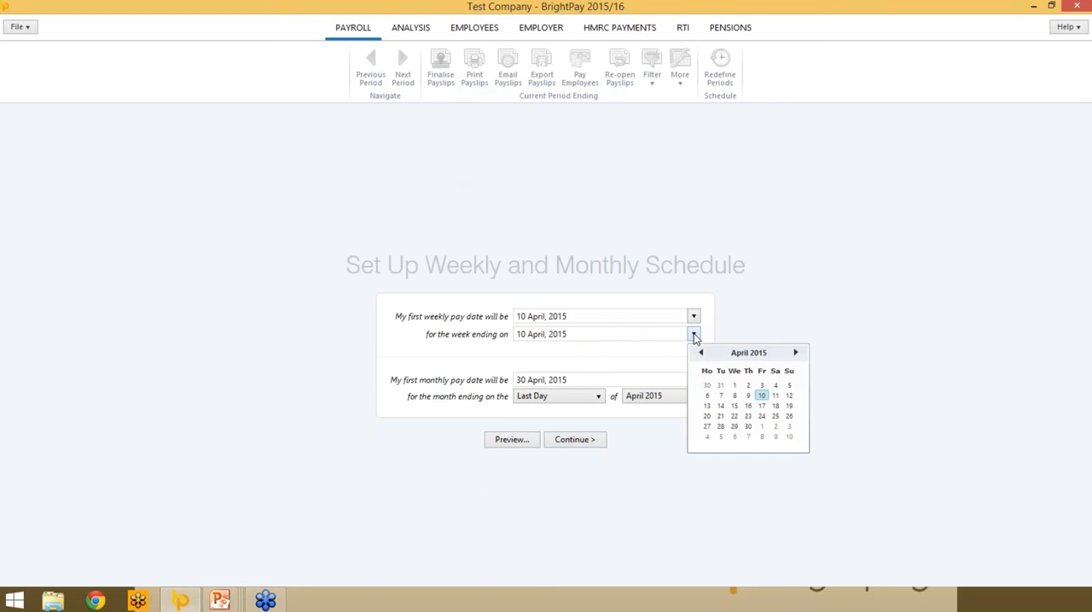
pyautogui.click(762, 384)
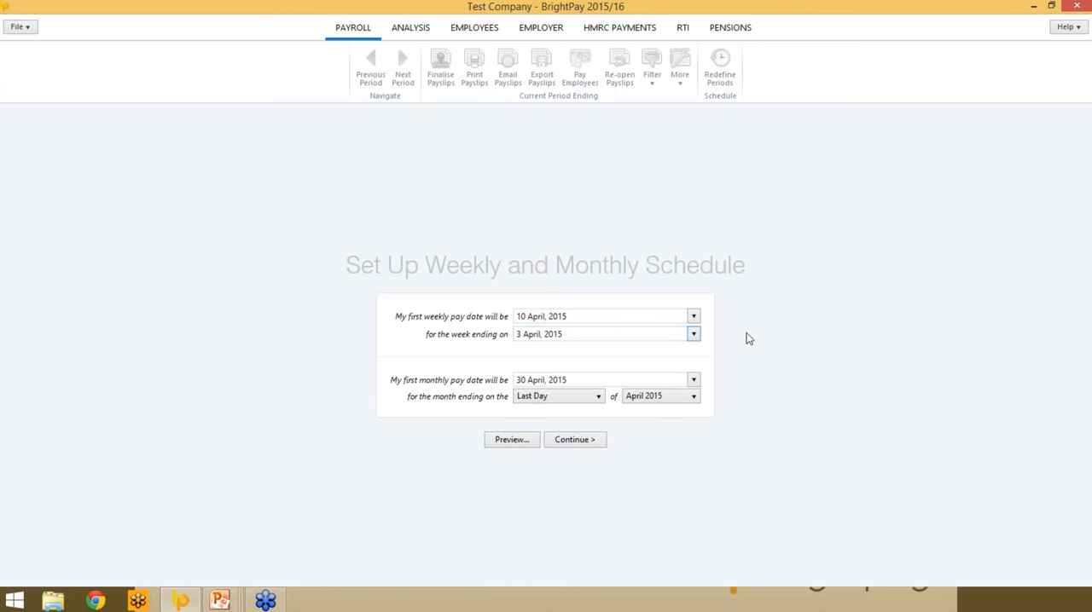
# - Preview the weekly schedule of period endings and pay dates, and accept the schedule setup
pyautogui.click(520, 443)
pyautogui.scroll(-12, 576, 274)
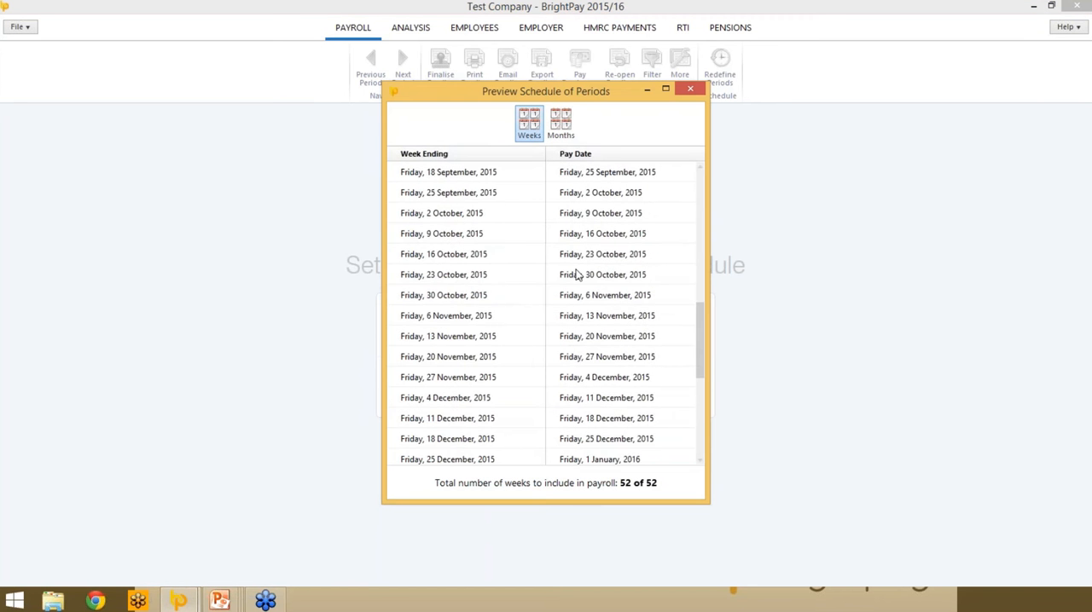
pyautogui.scroll(5, 575, 274)
pyautogui.scroll(7, 576, 274)
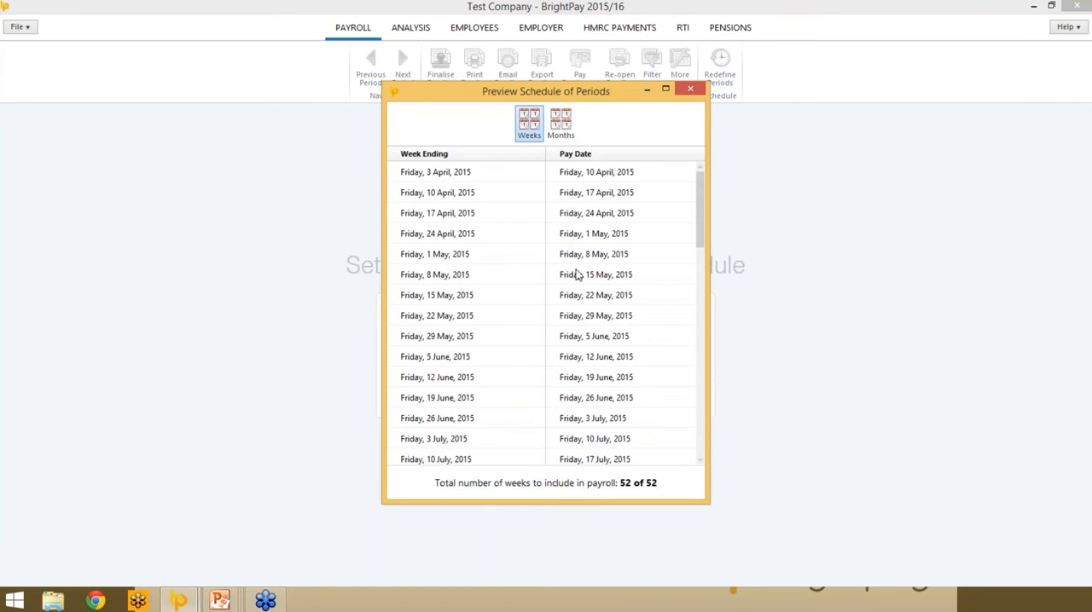
pyautogui.click(695, 91)
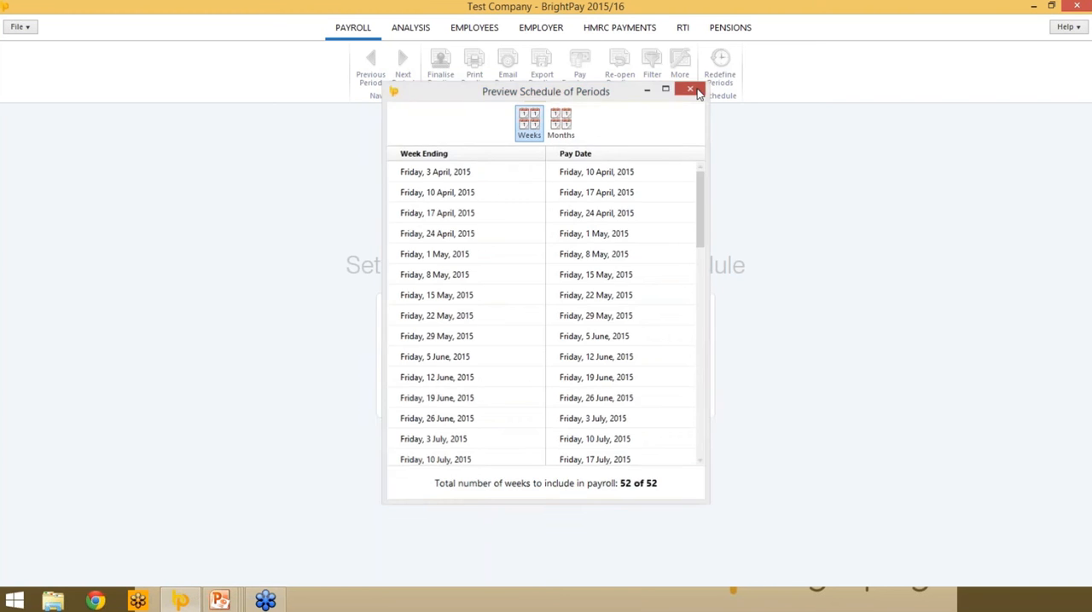
pyautogui.click(568, 439)
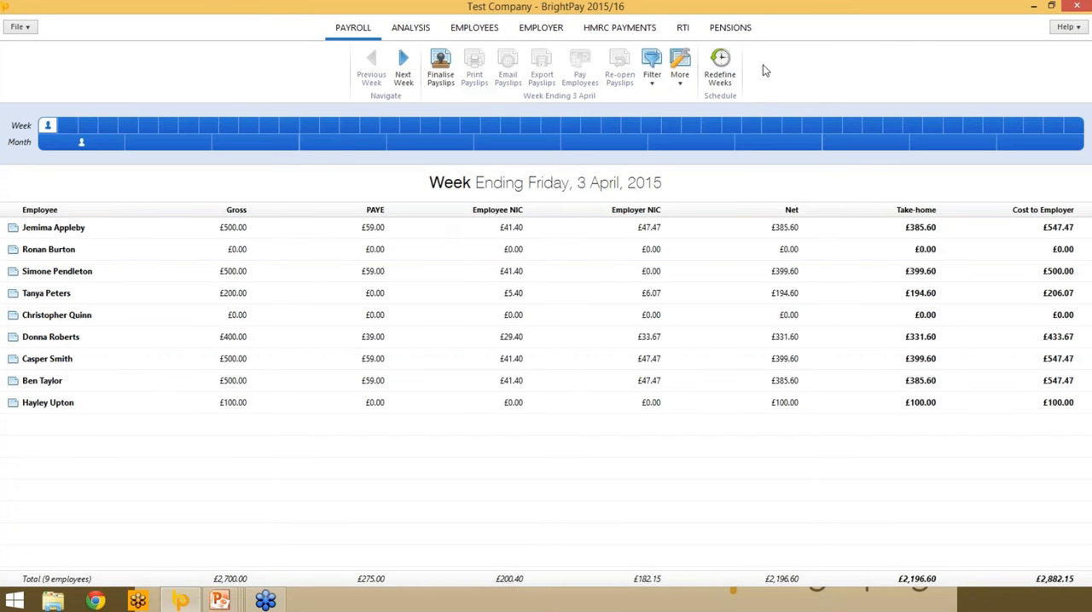
# - Examine the extra payroll options, and the pay, addition and deduction types available on the first employee's payslip for the week ending 3 April
pyautogui.click(678, 81)
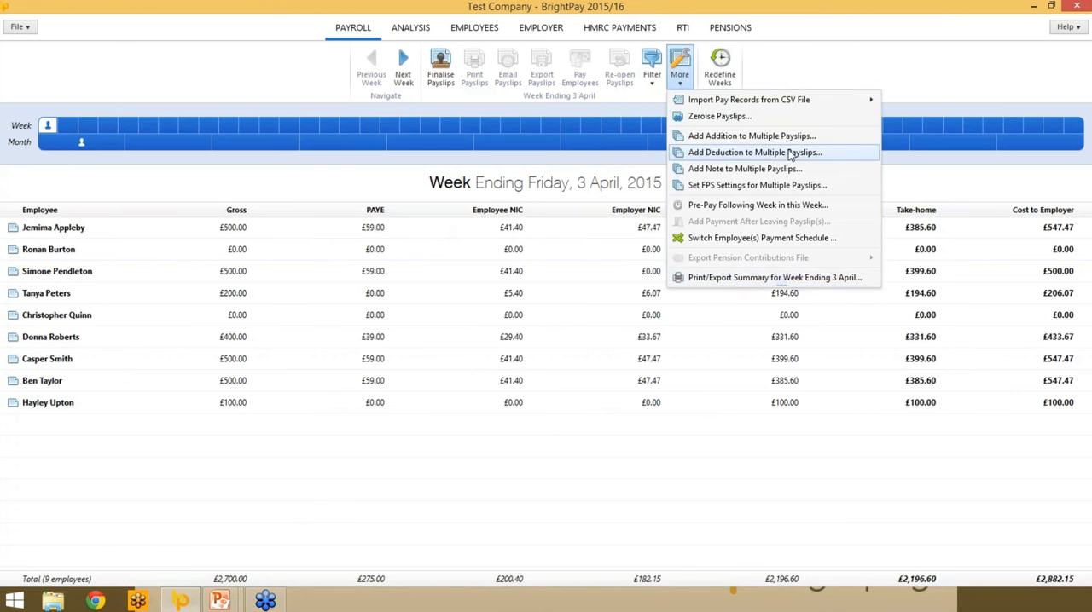
pyautogui.click(843, 77)
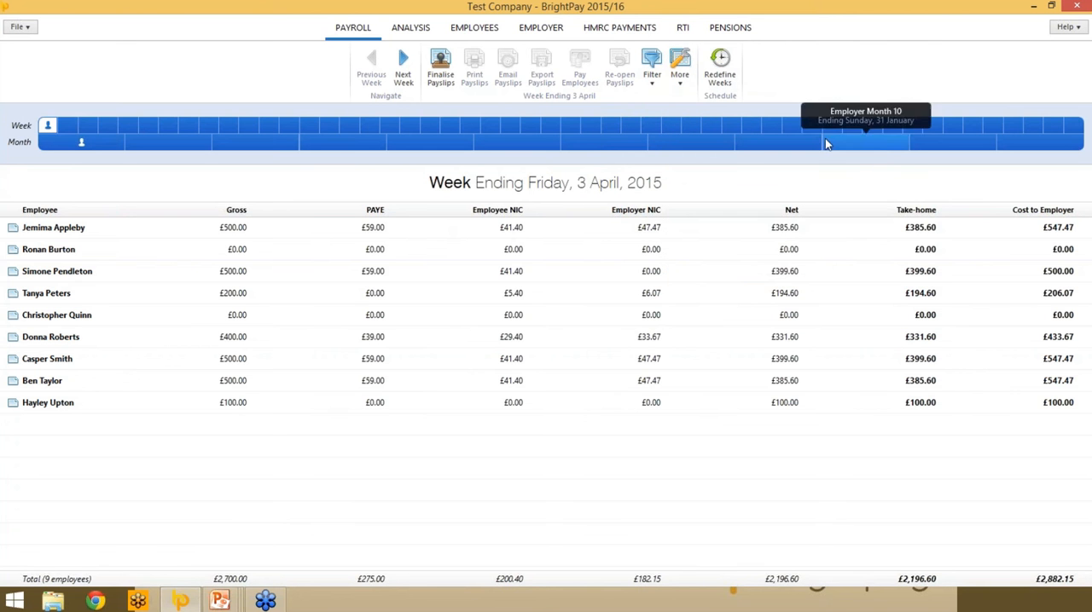
pyautogui.doubleClick(244, 228)
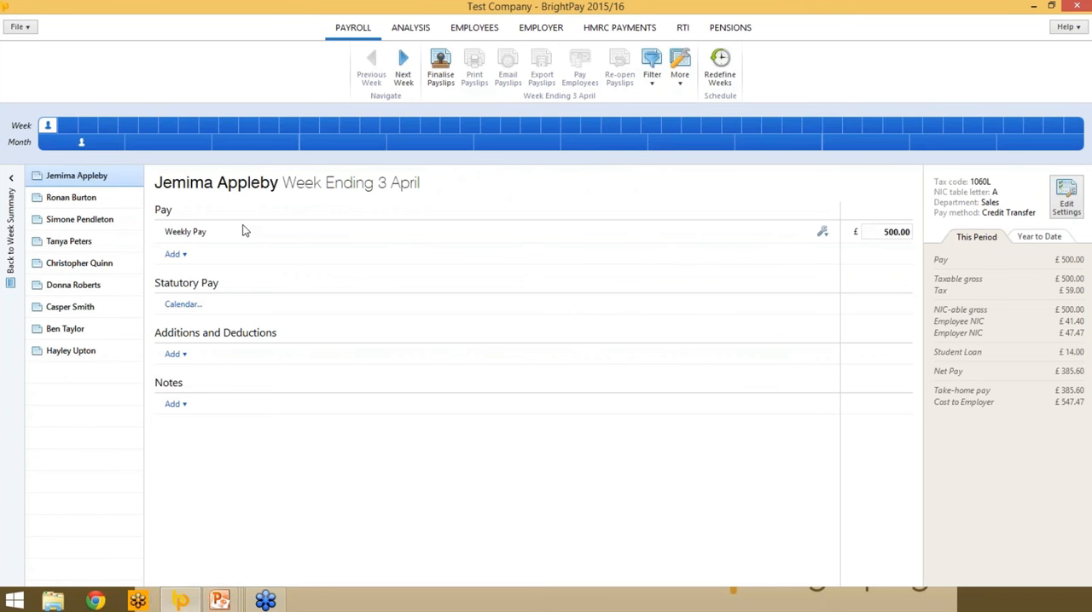
pyautogui.click(887, 230)
pyautogui.click(174, 254)
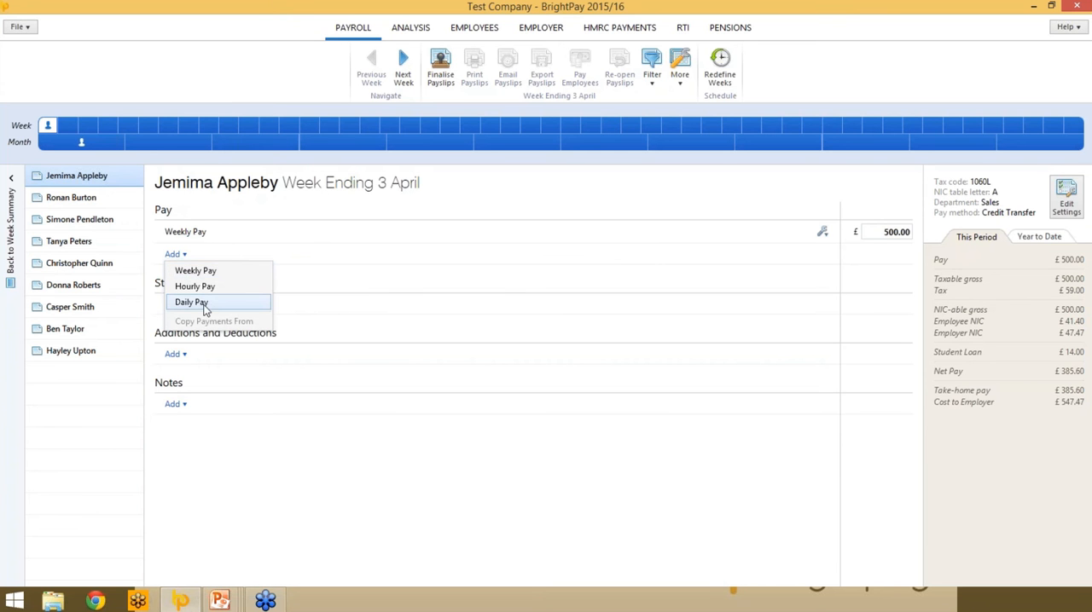
pyautogui.click(283, 455)
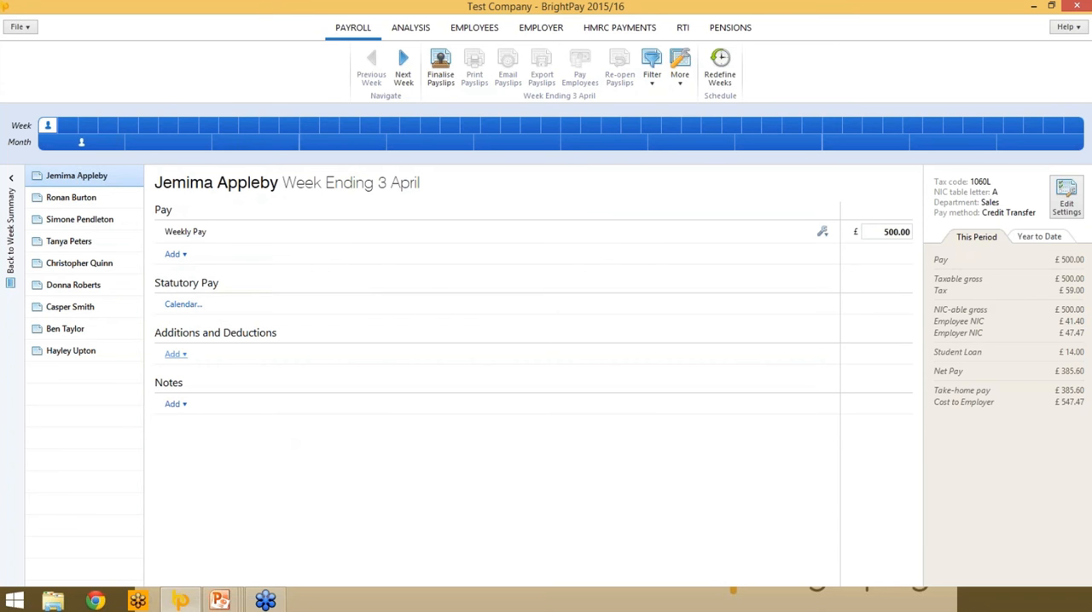
pyautogui.click(175, 354)
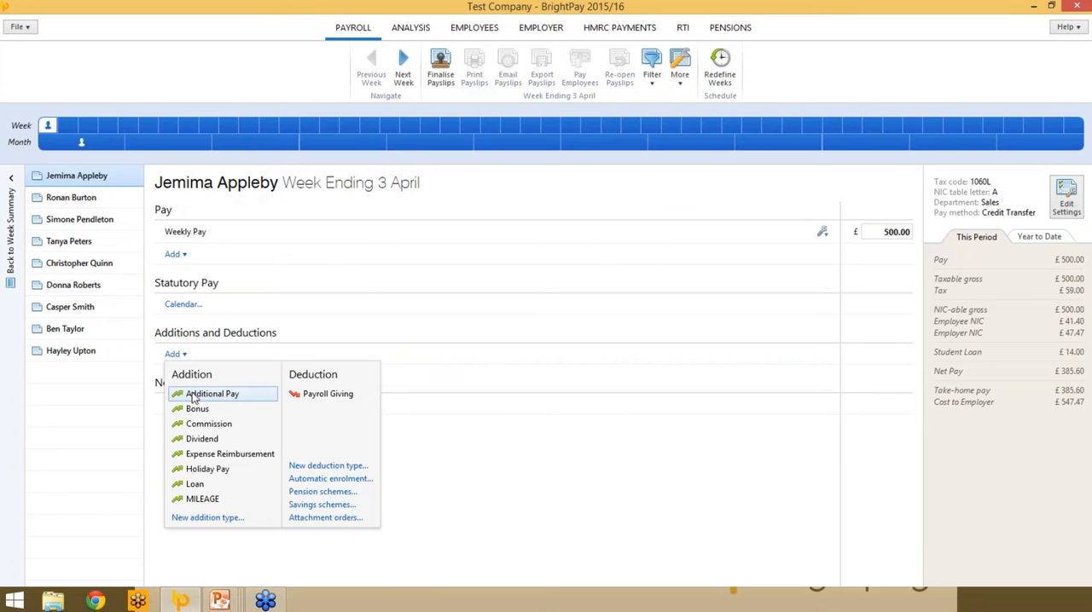
pyautogui.click(512, 468)
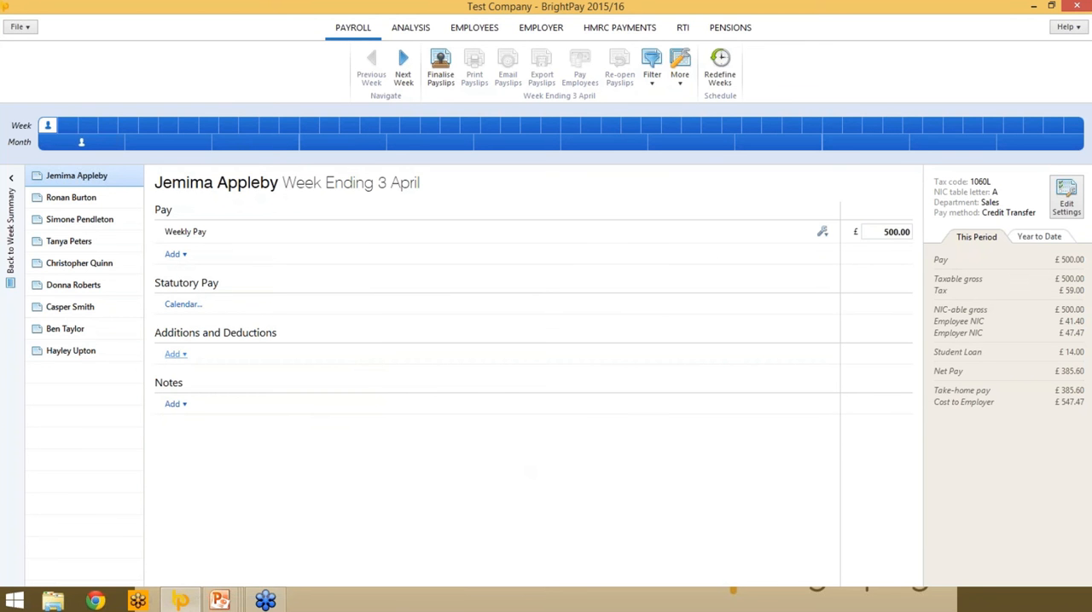
# - Add a Commission addition of £100.00 to the first employee's weekly payslip
pyautogui.click(175, 354)
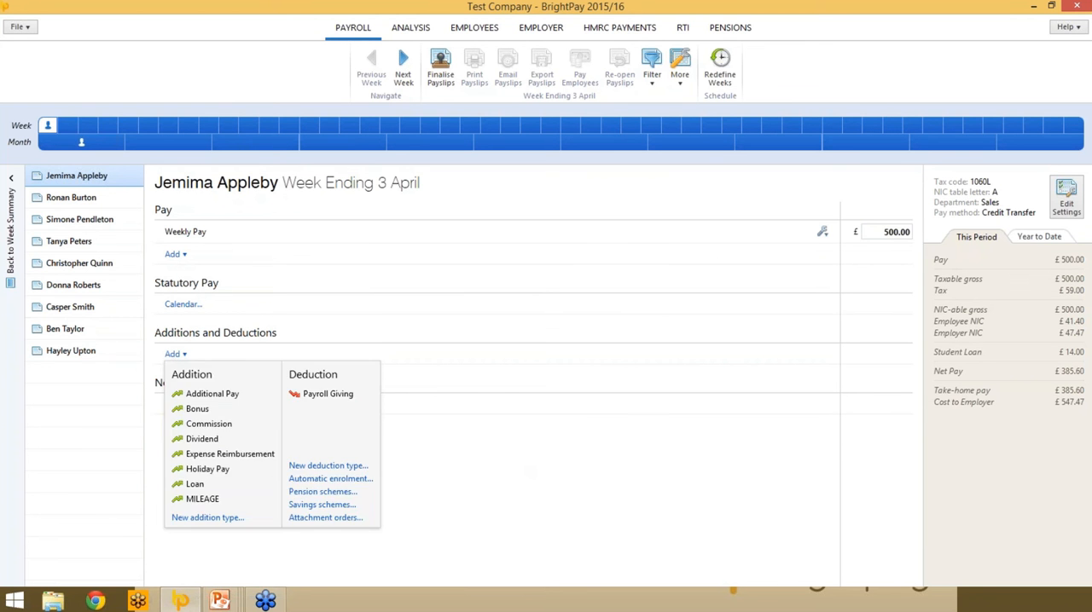
pyautogui.click(202, 426)
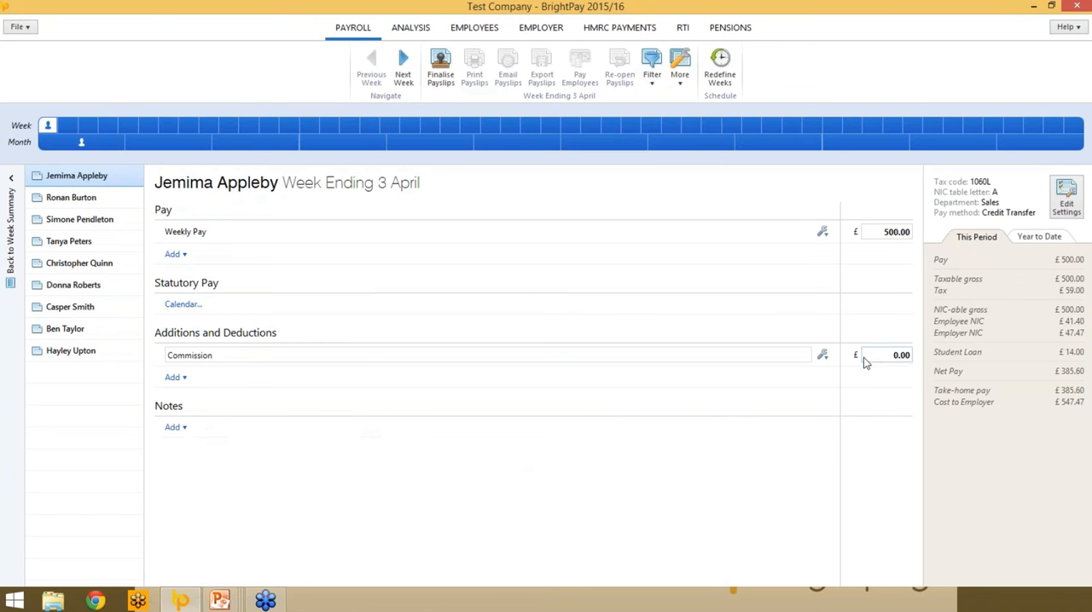
pyautogui.click(863, 358)
pyautogui.write('10')
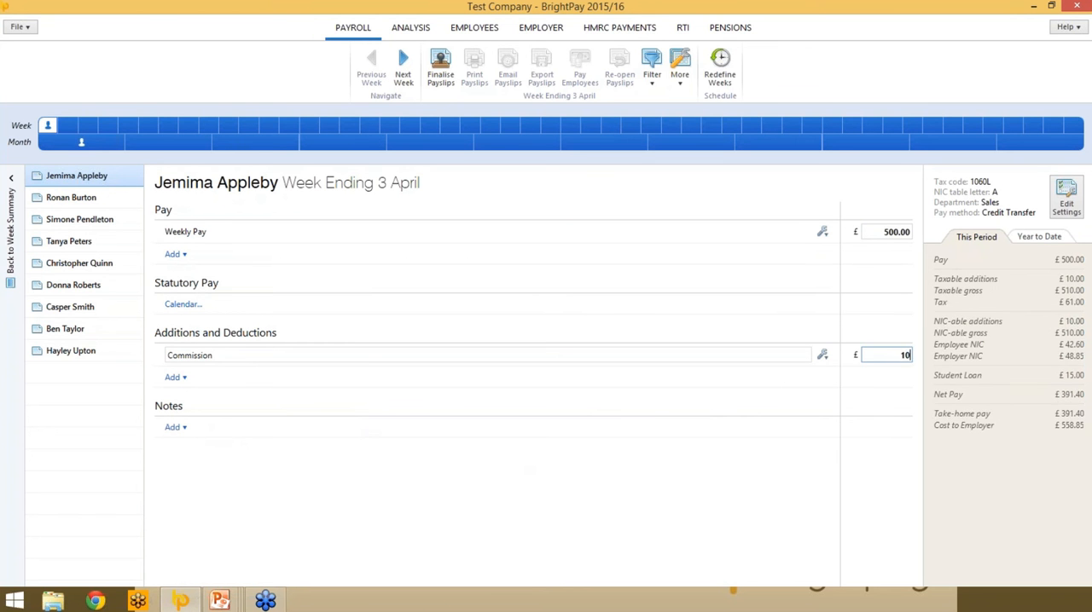
pyautogui.write('0')
pyautogui.press('Tab')
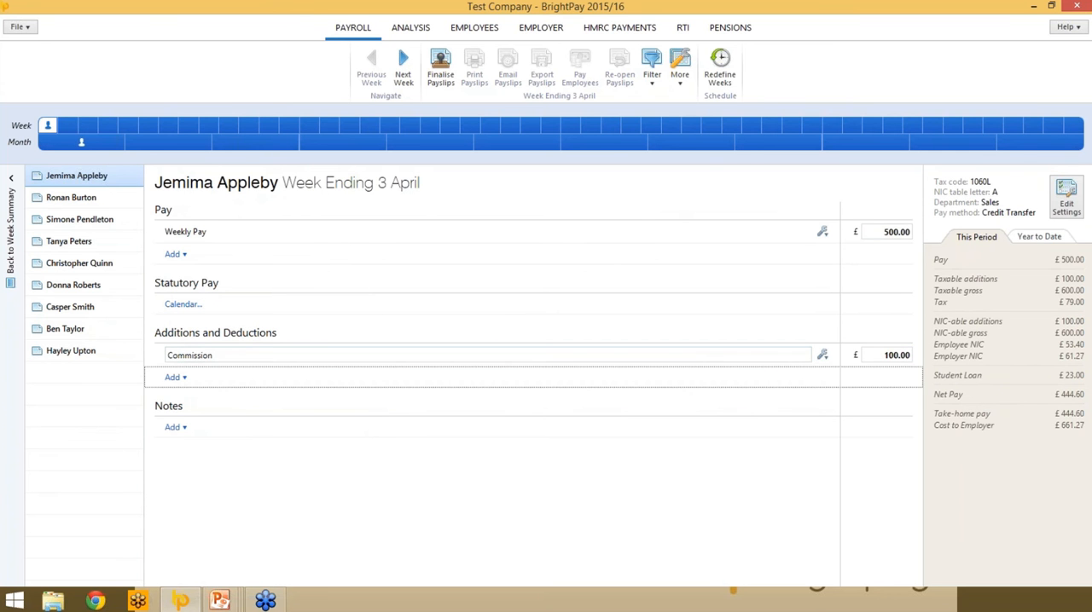
# - Add an Expense Reimbursement of £50.00 to the same payslip
pyautogui.click(174, 377)
pyautogui.click(213, 476)
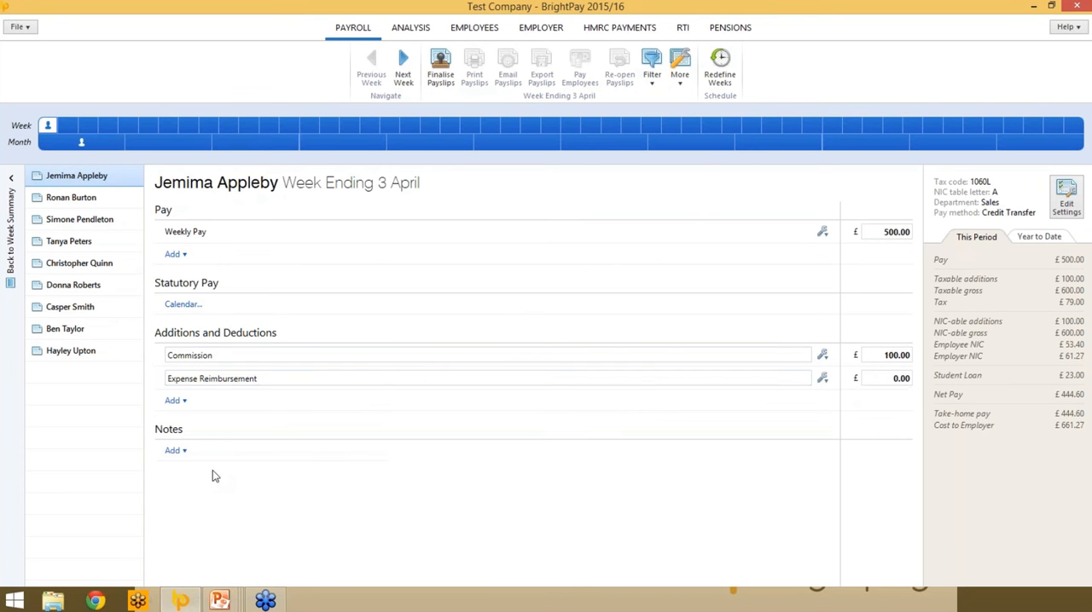
pyautogui.click(879, 377)
pyautogui.write('50')
pyautogui.press('Tab')
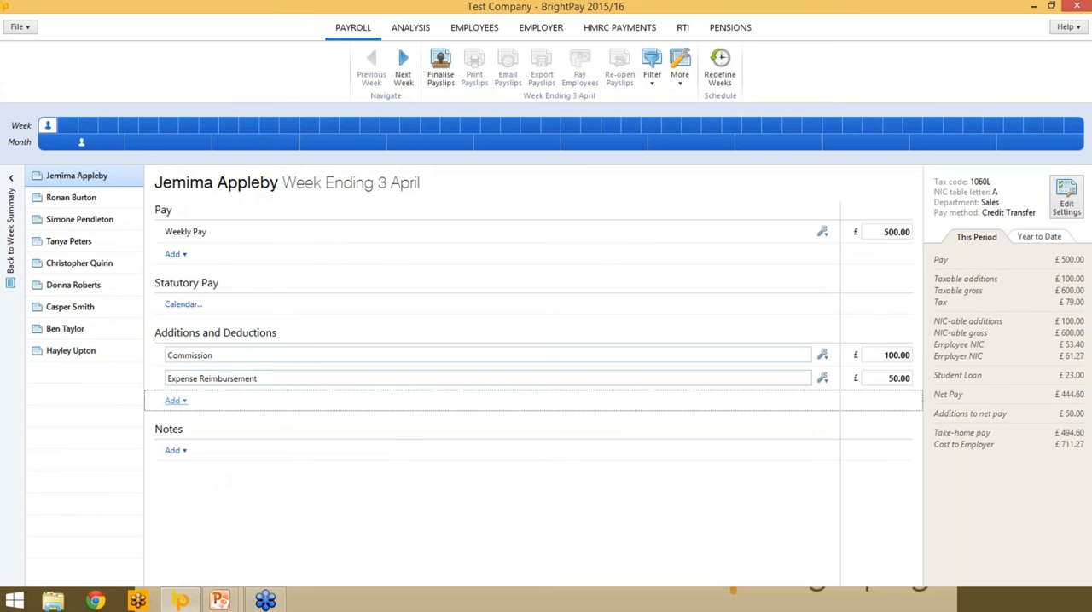
# - Create a Lottery Syndicate deduction of £5.00 that repeats until manually removed and is remembered for use by any employee
pyautogui.press('Return')
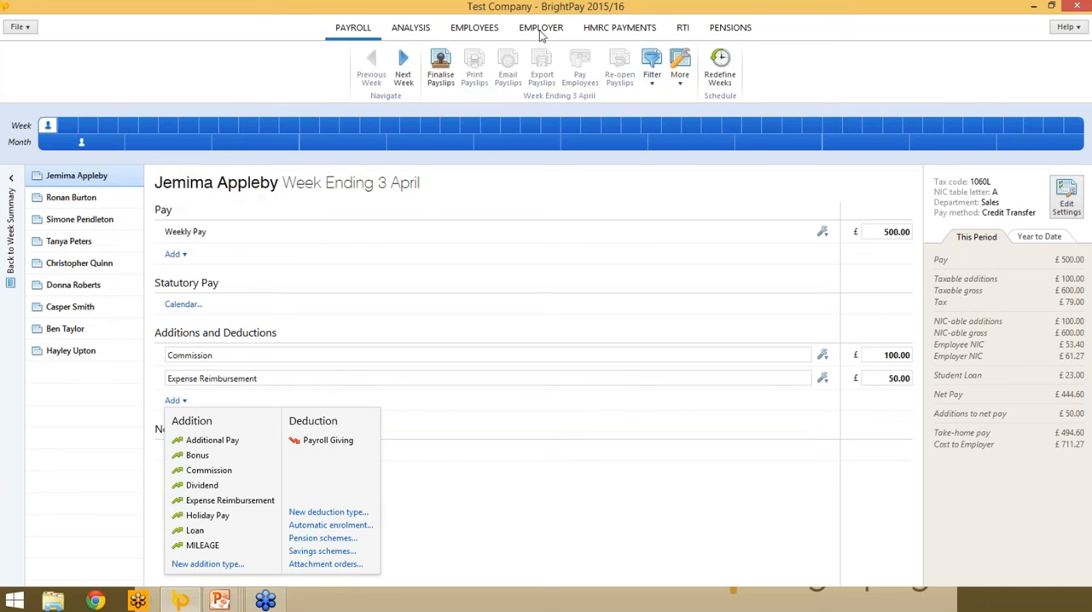
pyautogui.click(341, 513)
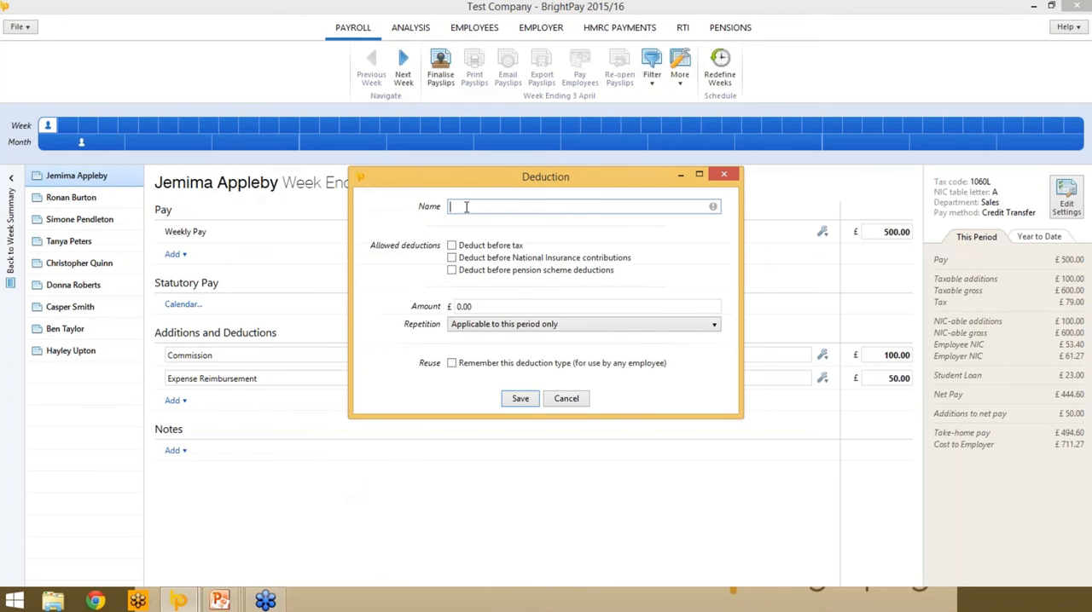
pyautogui.write('Lottery Syndicate')
pyautogui.click(483, 306)
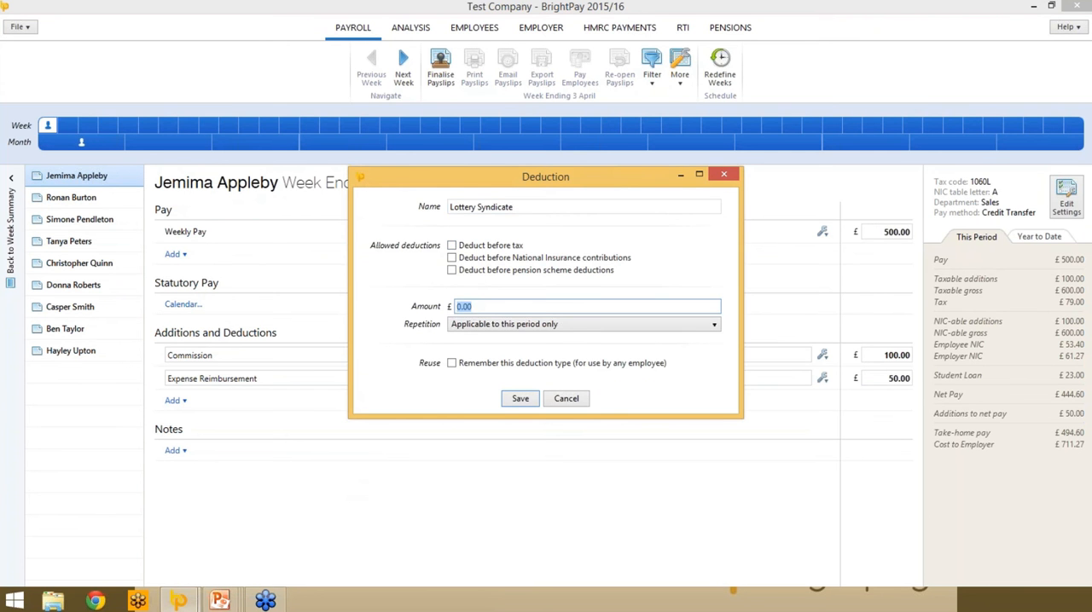
pyautogui.write('5.00')
pyautogui.press('Tab')
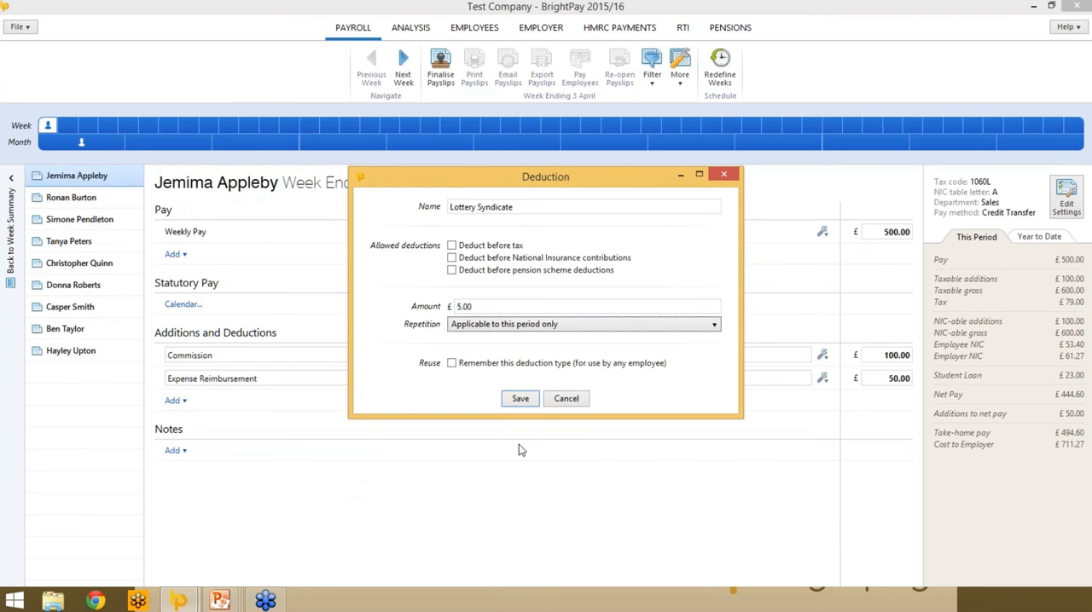
pyautogui.click(567, 327)
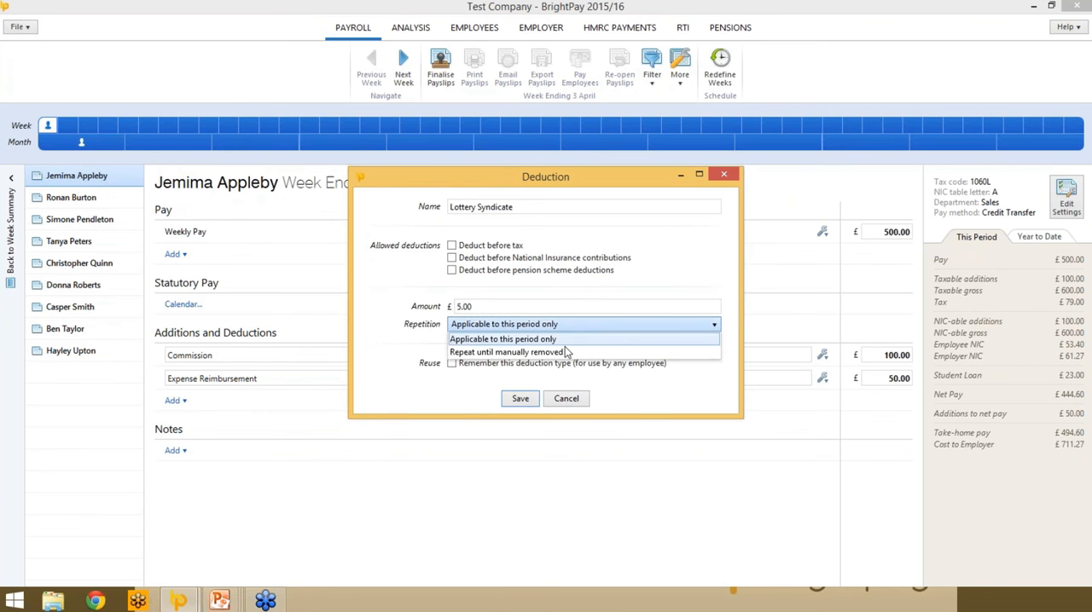
pyautogui.click(546, 351)
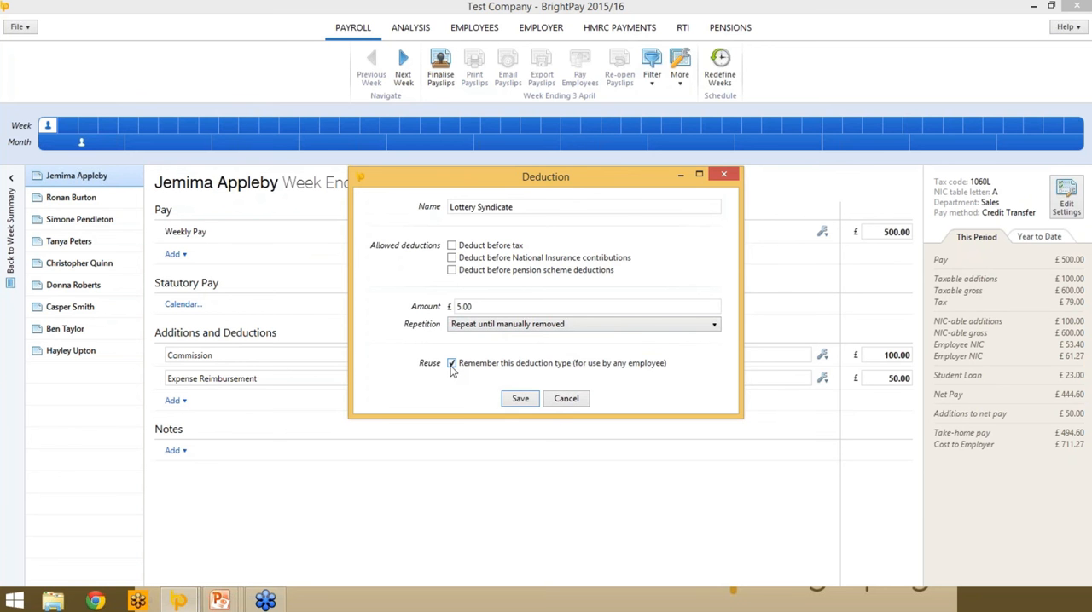
pyautogui.click(530, 402)
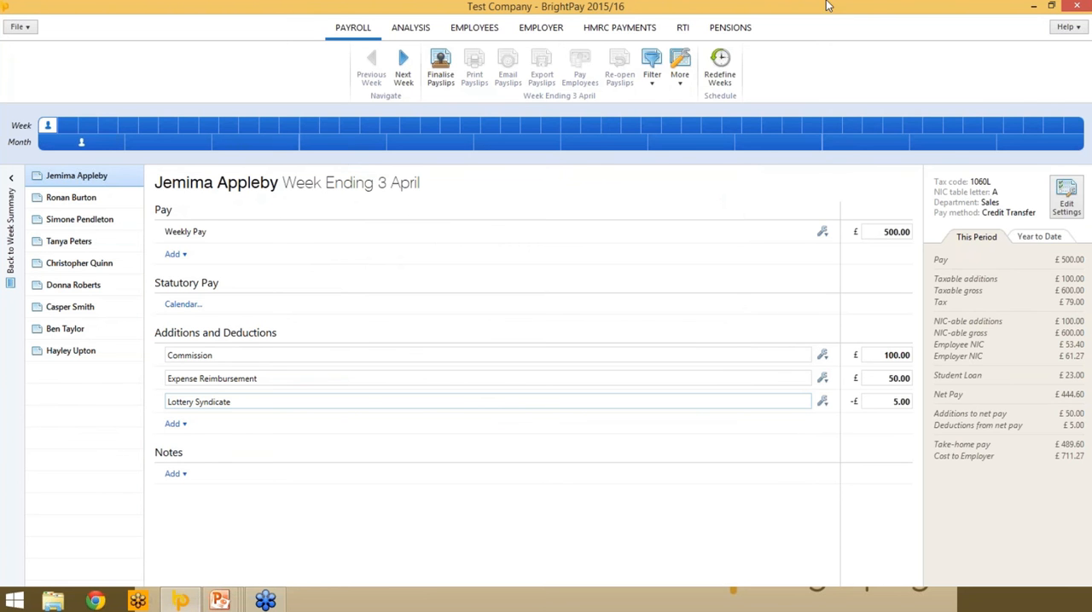
# - Calculate the weekly pay from net to gross for a desired net pay of £500.00 and accept the result
pyautogui.click(821, 233)
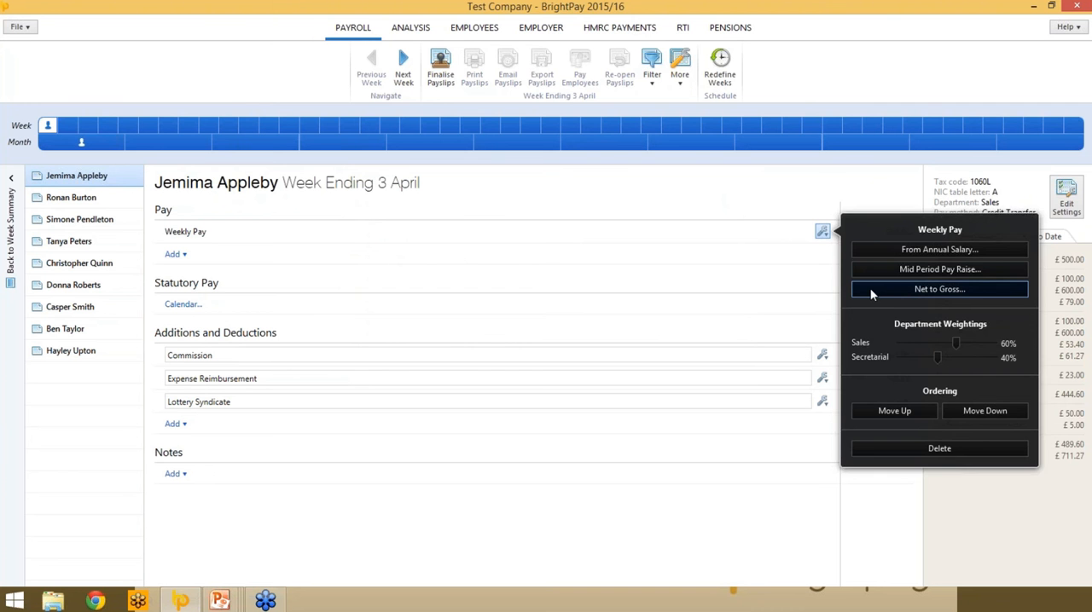
pyautogui.click(871, 291)
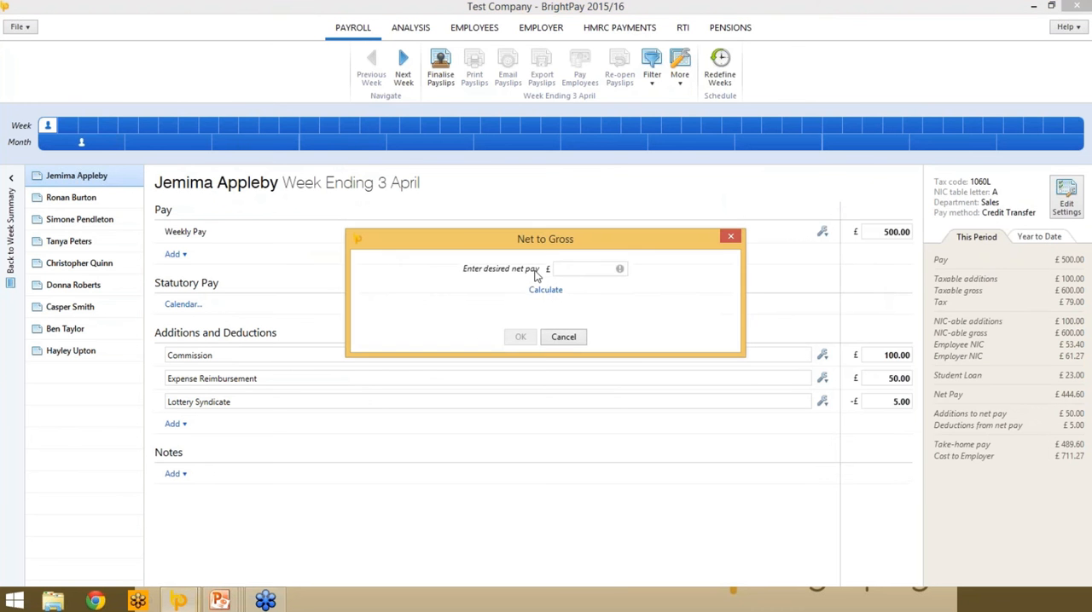
pyautogui.write('500')
pyautogui.press('Tab')
pyautogui.click(546, 294)
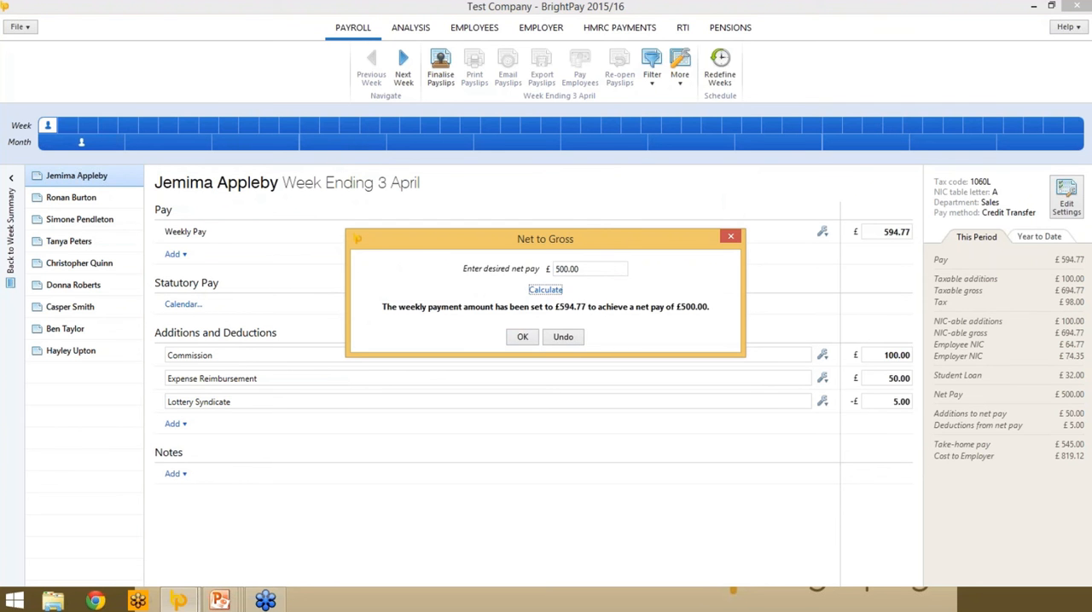
pyautogui.click(522, 337)
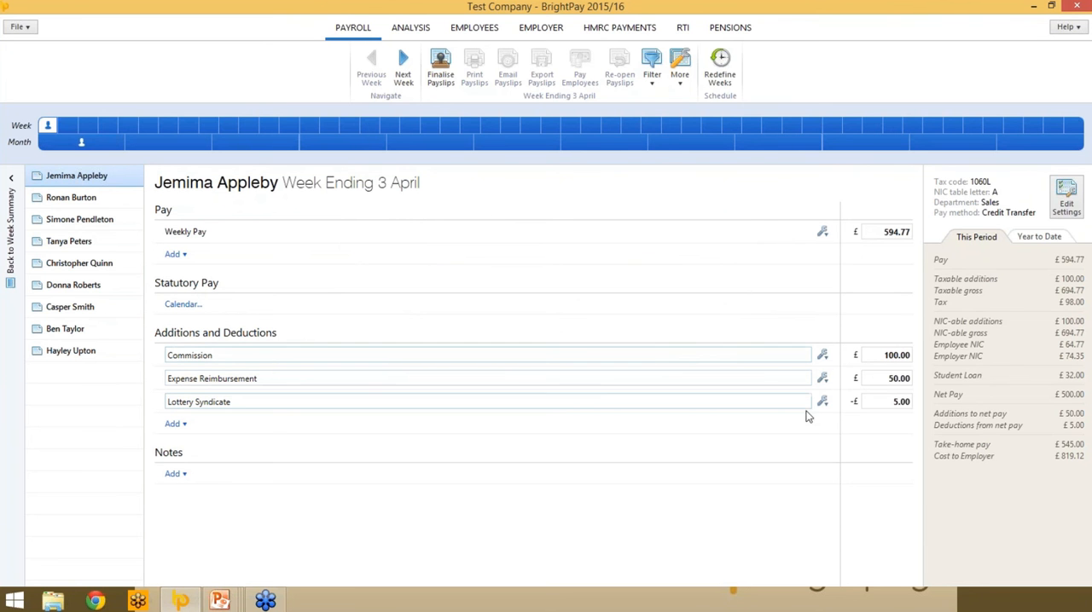
# - Move Commission below Expense Reimbursement and check the settings of the Lottery Syndicate deduction
pyautogui.click(822, 355)
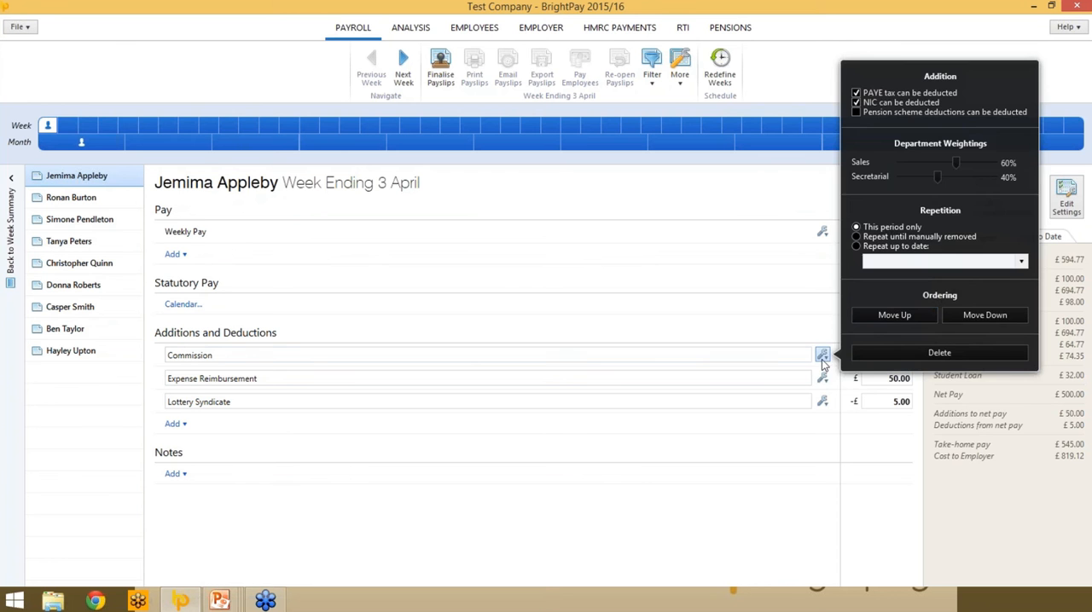
pyautogui.click(970, 315)
pyautogui.click(823, 402)
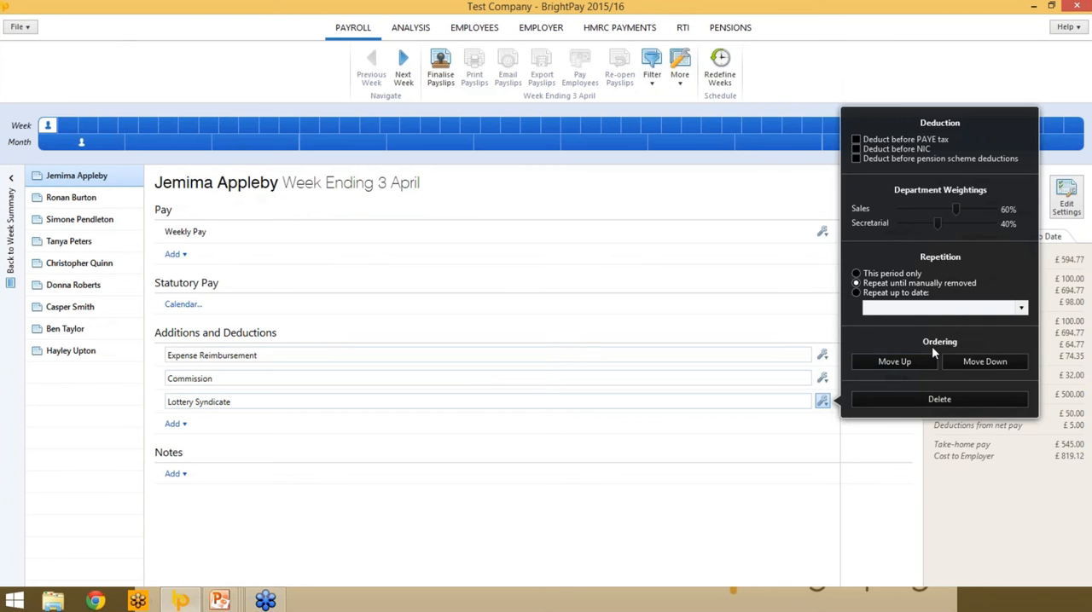
pyautogui.click(706, 301)
# - Set the Commission addition on the first employee's payslip to repeat up to 1 April, 2015
pyautogui.click(822, 377)
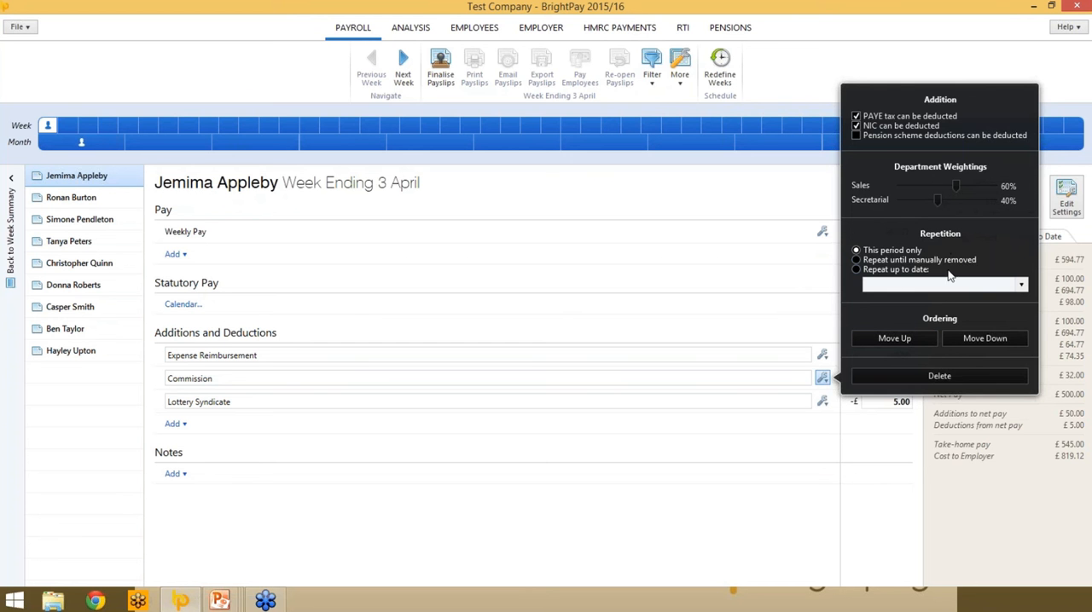
pyautogui.click(855, 270)
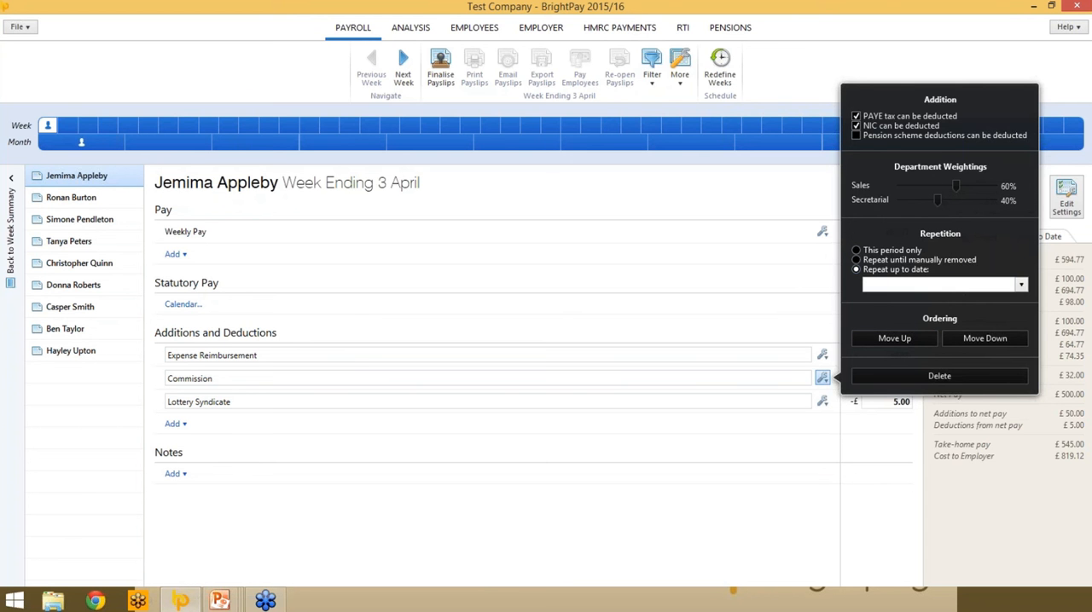
pyautogui.click(1022, 285)
pyautogui.click(986, 304)
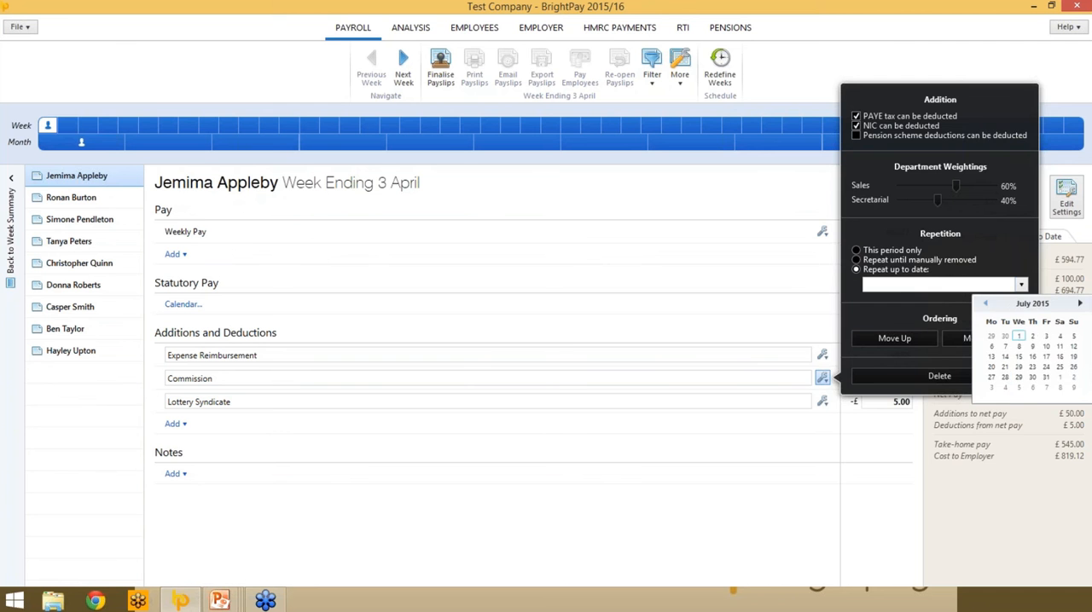
pyautogui.click(985, 303)
pyautogui.click(985, 304)
pyautogui.click(985, 303)
pyautogui.click(1019, 337)
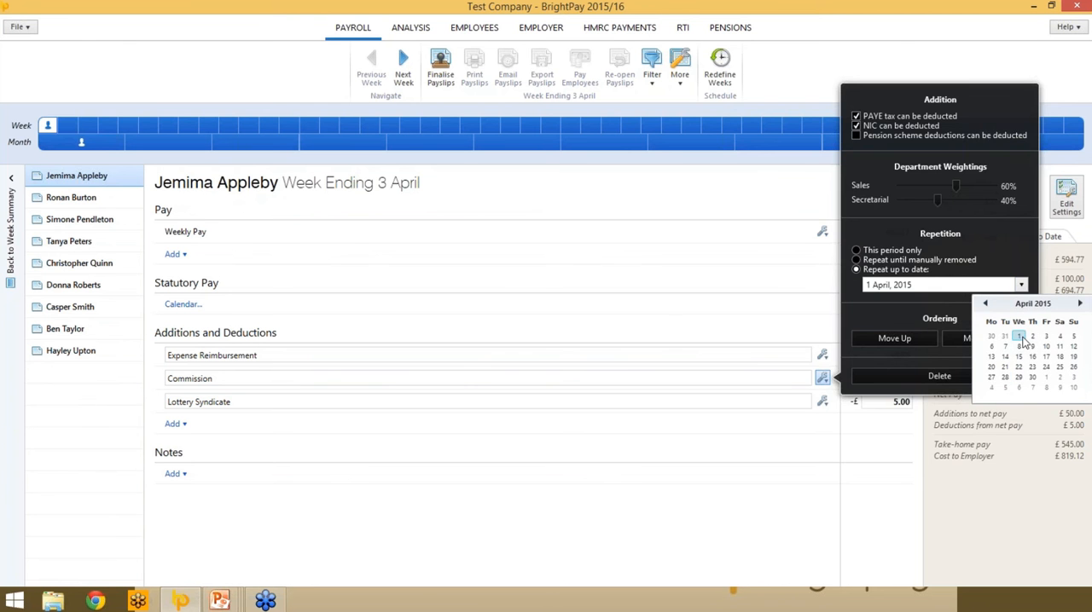
pyautogui.click(741, 519)
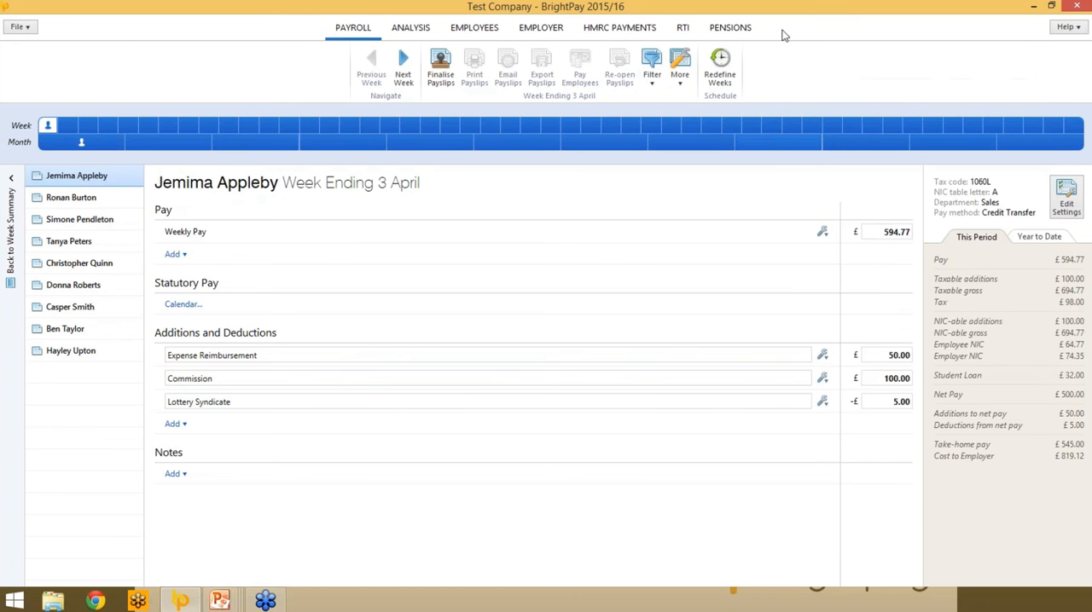
# - Lower the Sales department weighting slightly for Weekly Pay and raise the Sales weighting for Commission
pyautogui.click(822, 233)
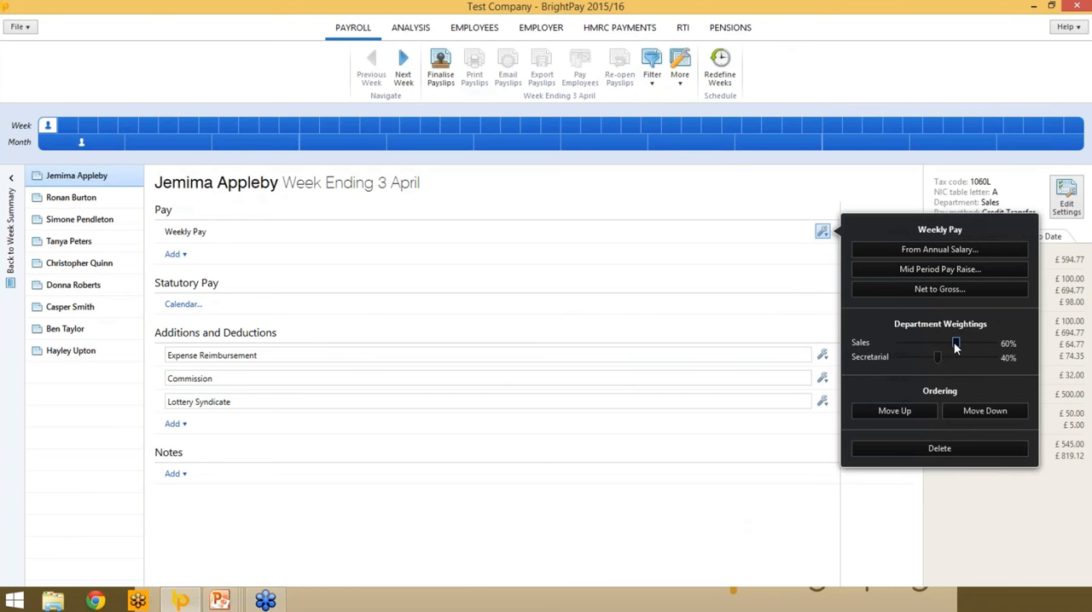
pyautogui.moveTo(955, 346); pyautogui.dragTo(945, 341)
pyautogui.click(863, 474)
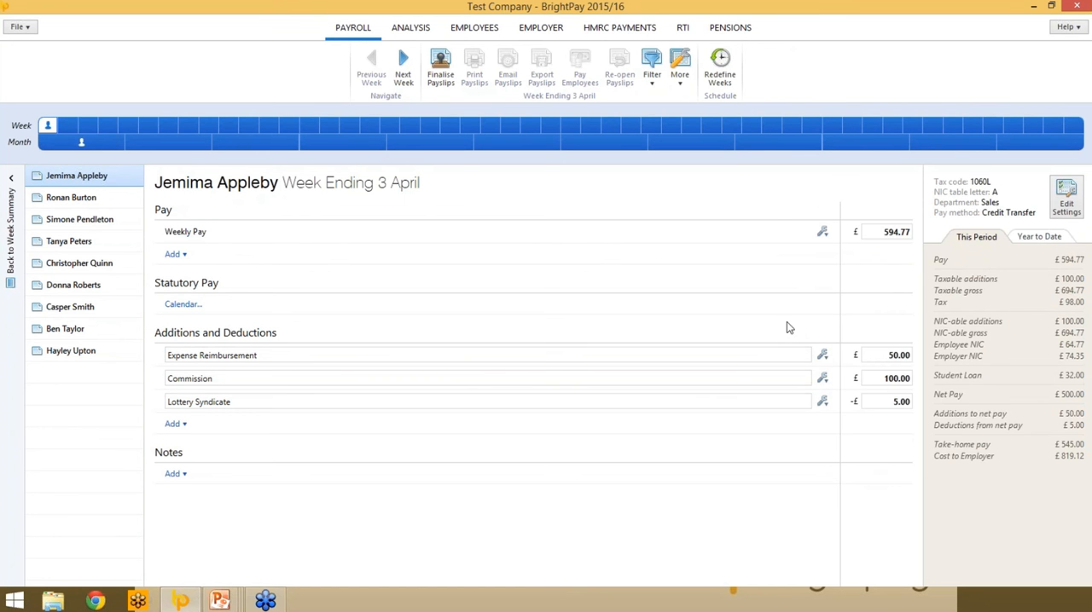
pyautogui.click(821, 378)
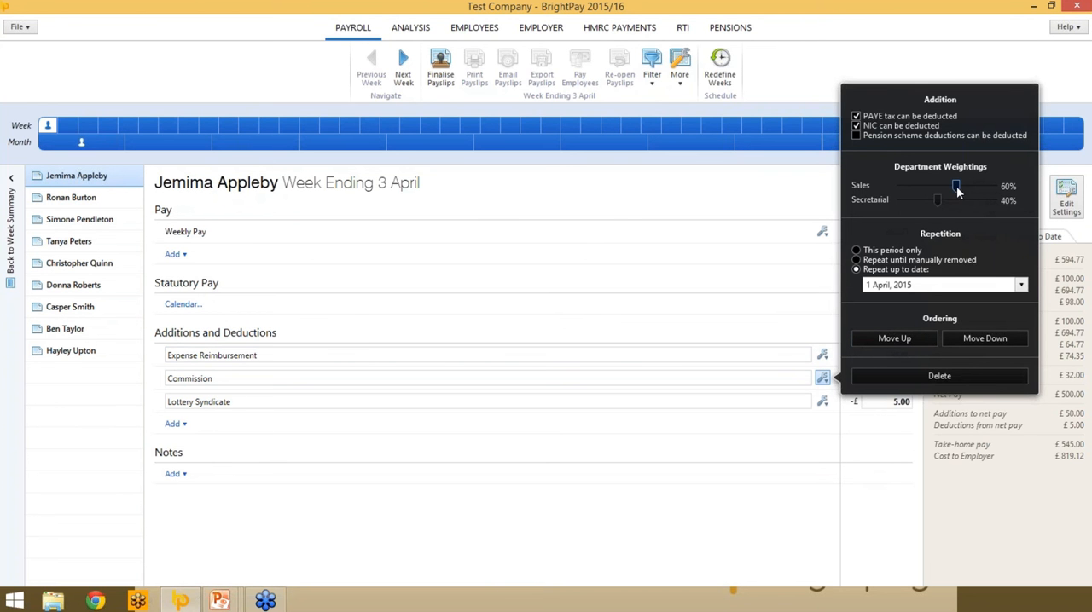
pyautogui.moveTo(956, 187); pyautogui.dragTo(999, 189)
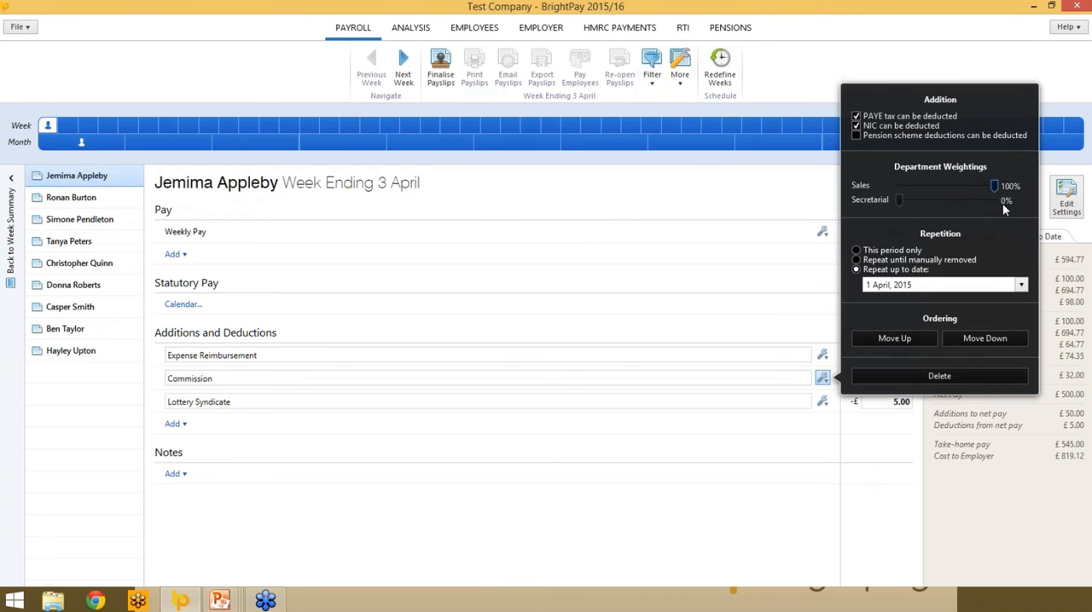
pyautogui.click(817, 455)
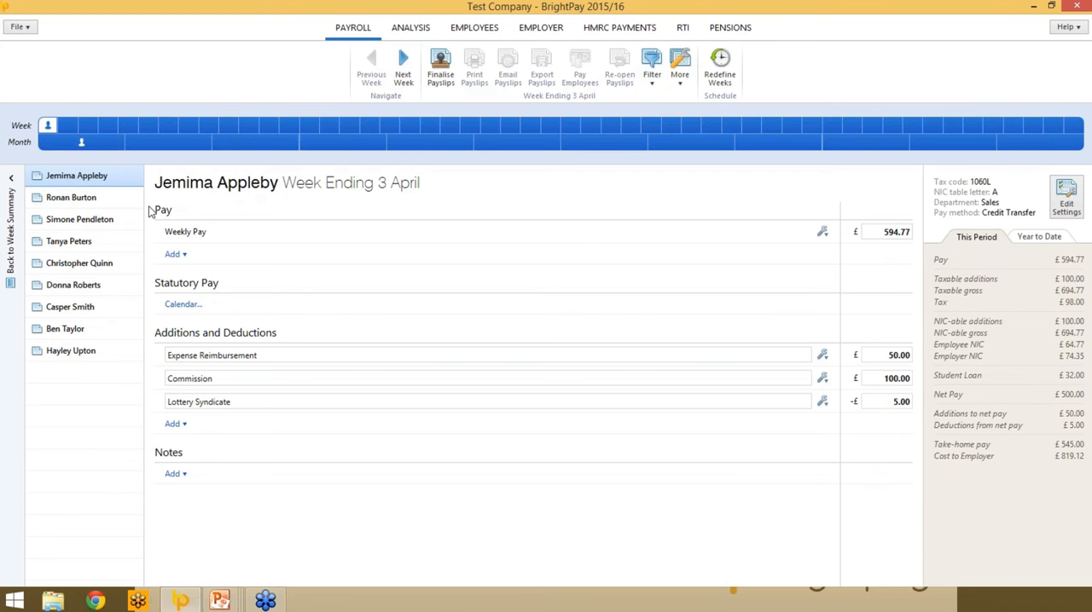
# - Enter 10 hours at the £10.00 standard rate on the second employee's payslip
pyautogui.click(92, 202)
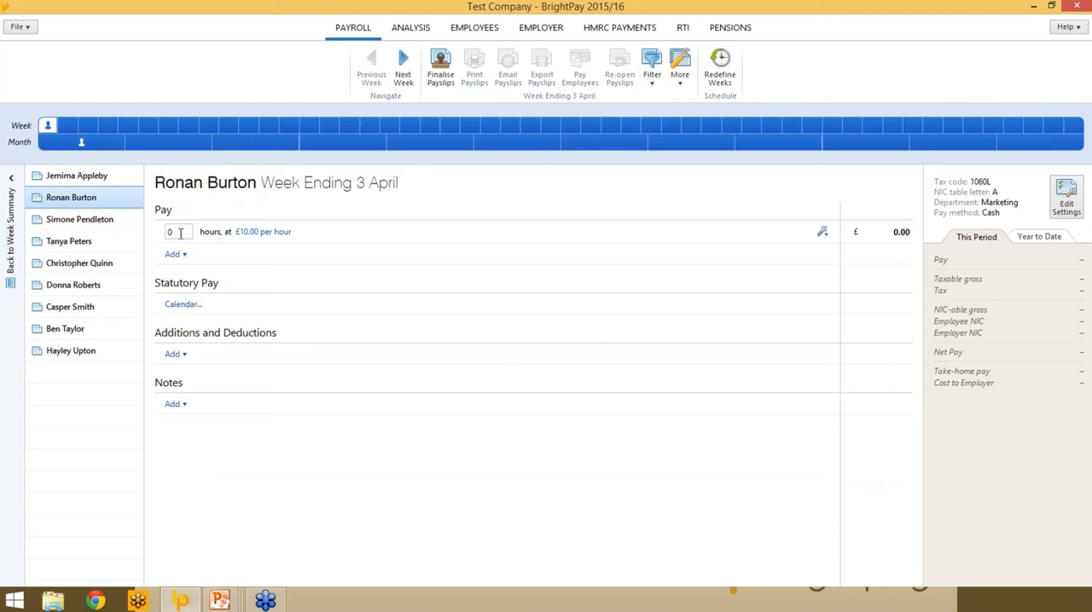
pyautogui.click(179, 232)
pyautogui.write('10')
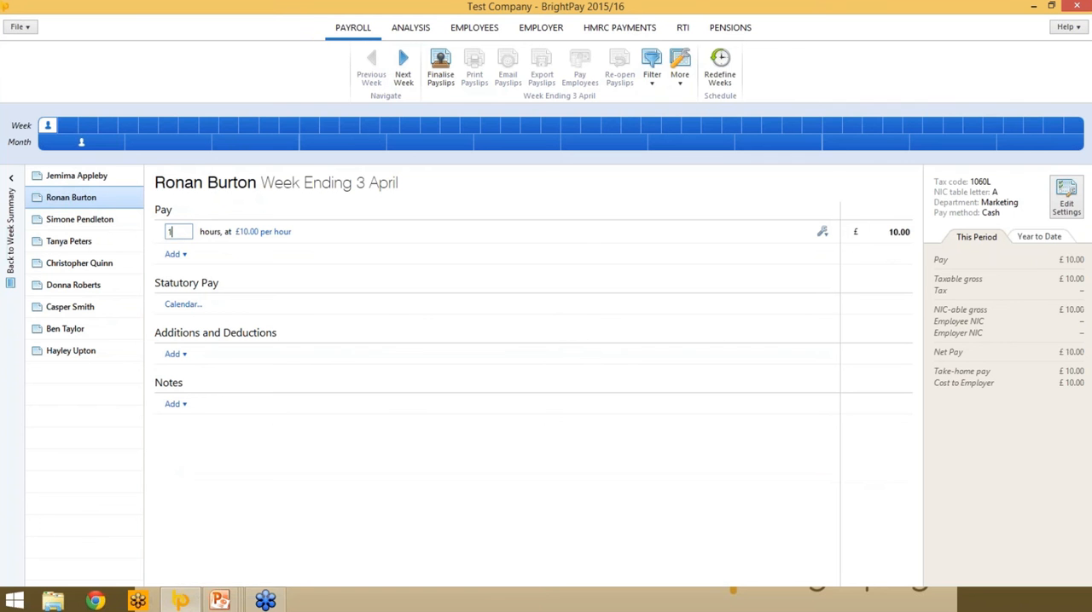
pyautogui.press('Tab')
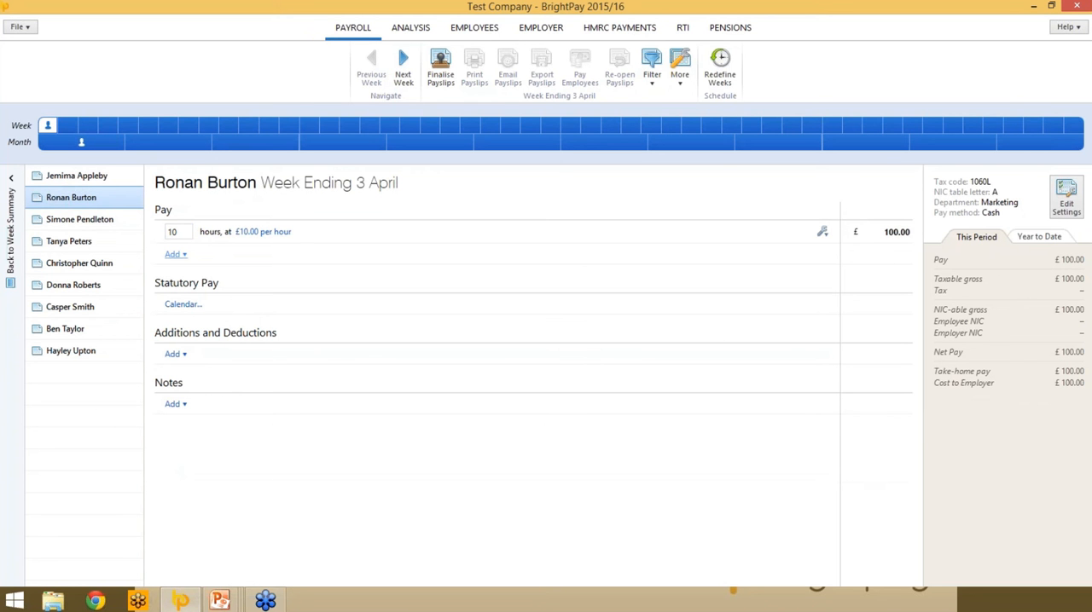
# - Add a second hourly payment of 20 hours at the Sunday Rate of £20.00 per hour to this payslip
pyautogui.click(173, 254)
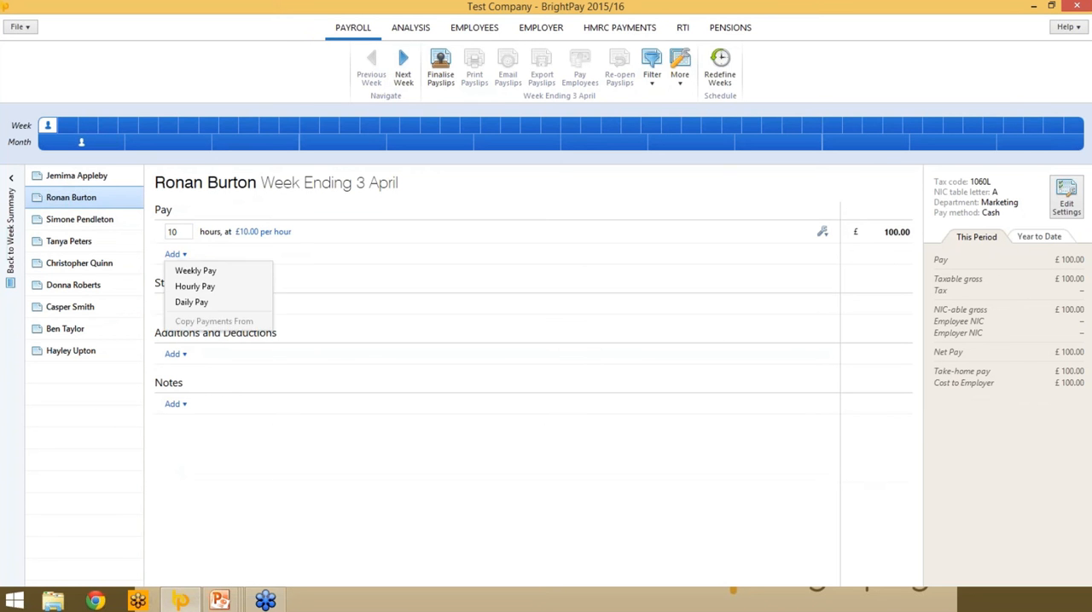
pyautogui.click(186, 288)
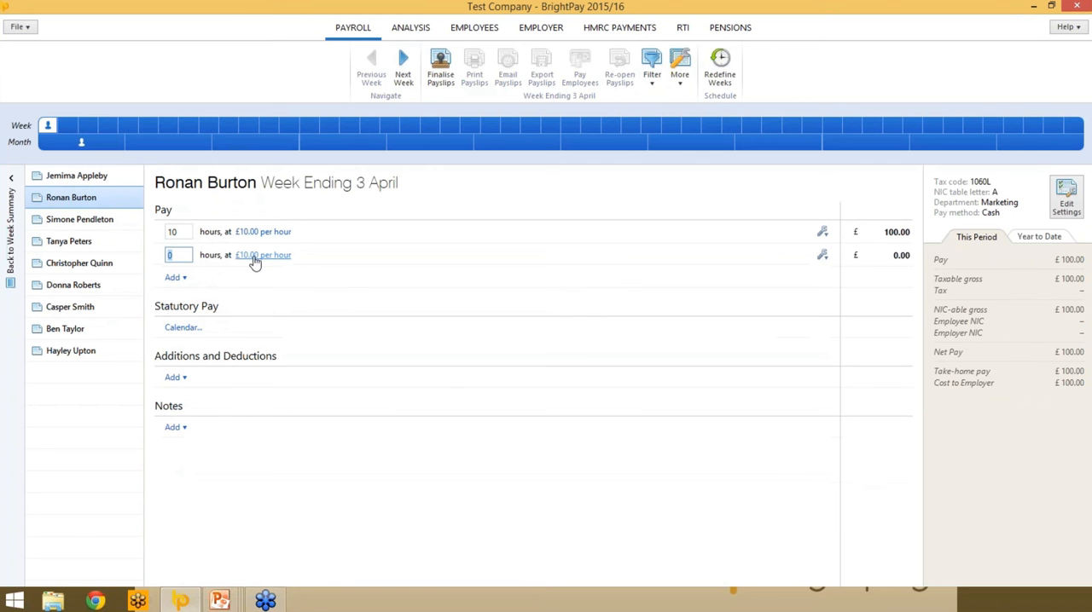
pyautogui.write('20')
pyautogui.press('Tab')
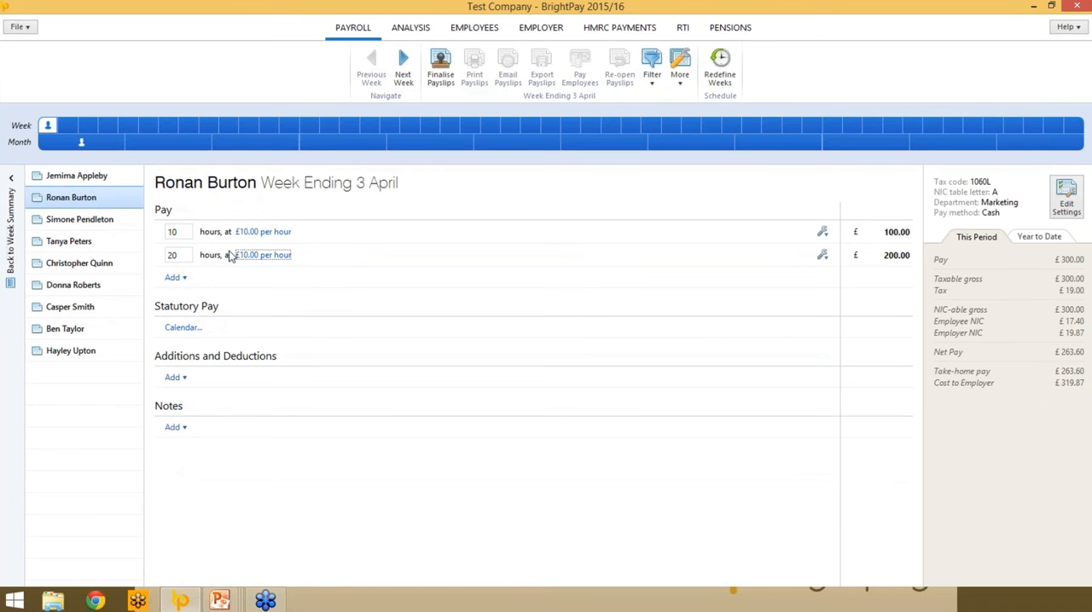
pyautogui.click(281, 256)
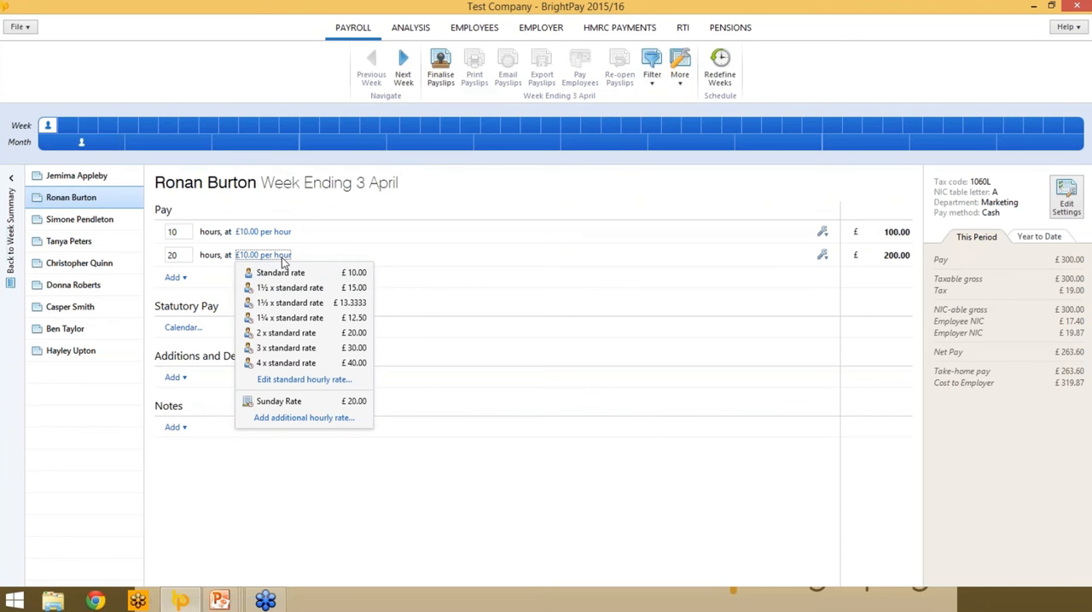
pyautogui.click(291, 401)
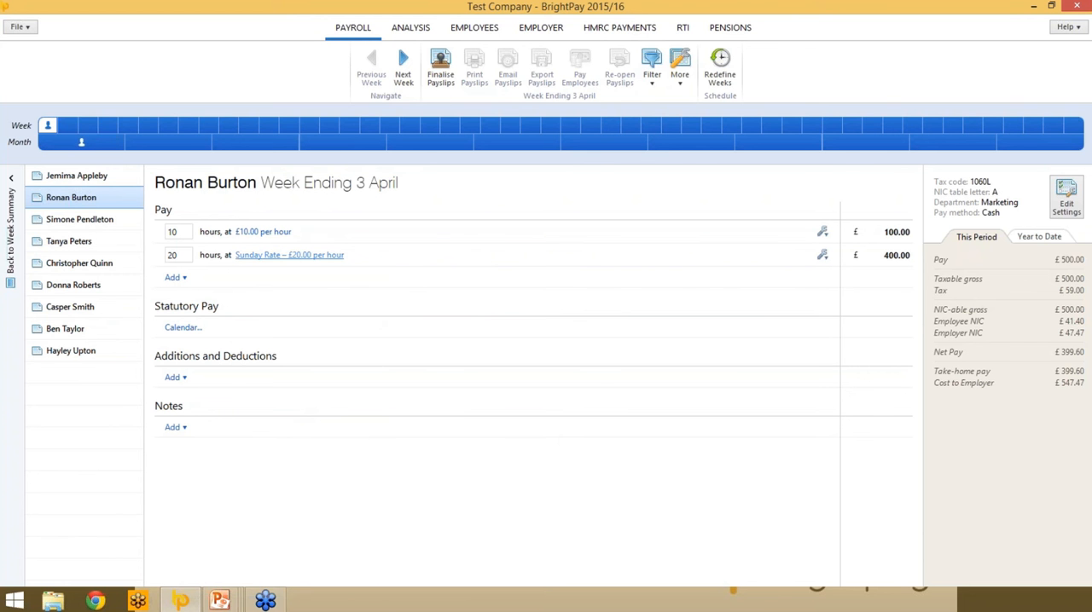
# - Set the days worked to 4 on the third employee's daily-paid payslip
pyautogui.click(94, 220)
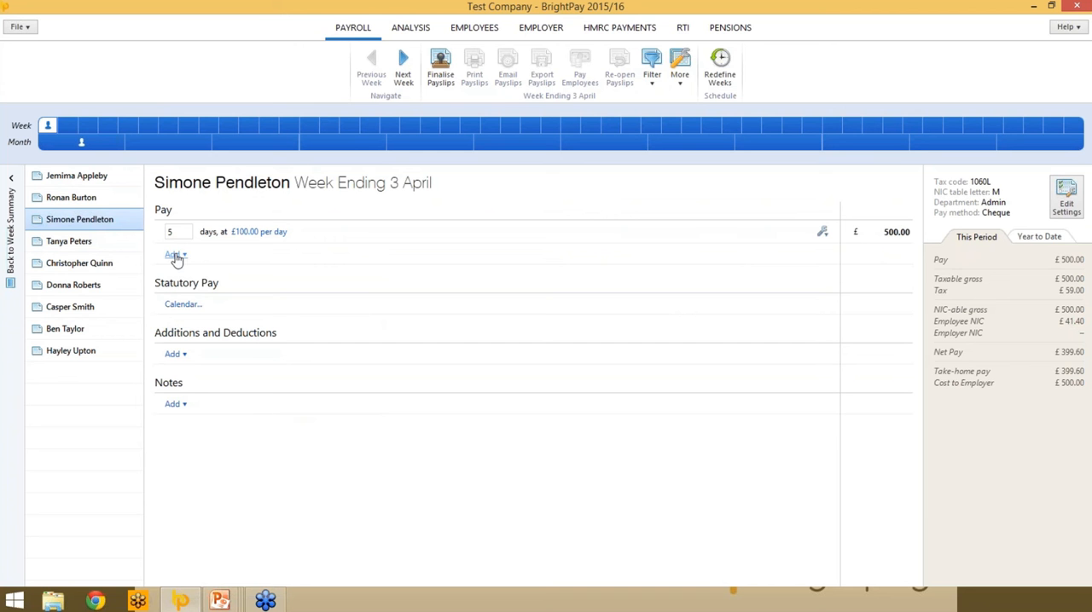
pyautogui.click(178, 232)
pyautogui.press('BackSpace')
pyautogui.write('4')
pyautogui.click(302, 398)
# - From the week summary, finalise only the first four employees' payslips for the week ending 3 April, with pay date 10 April, 2015
pyautogui.click(10, 260)
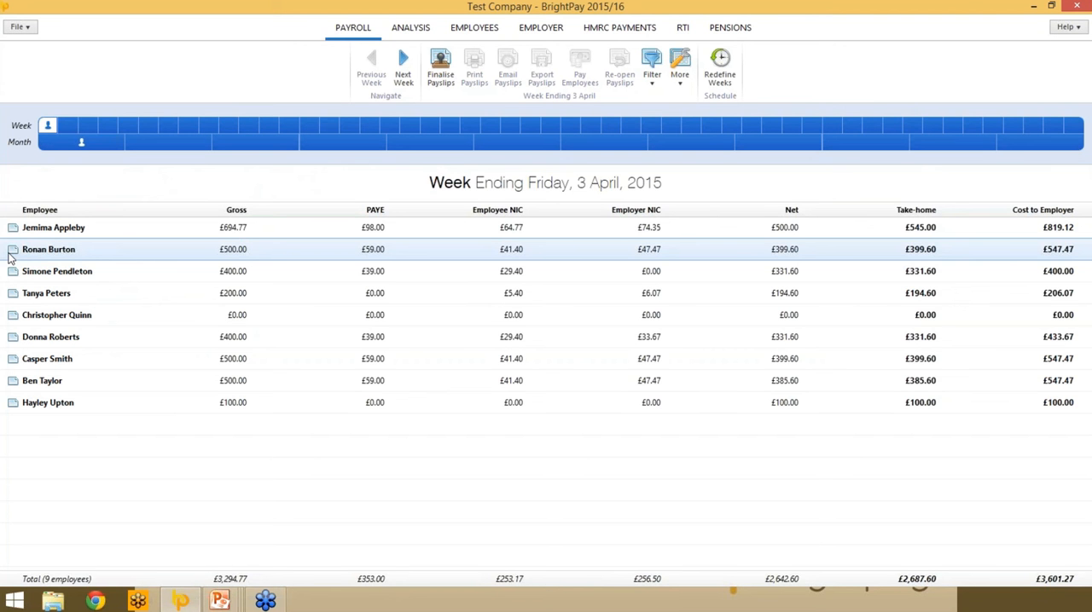
pyautogui.click(442, 70)
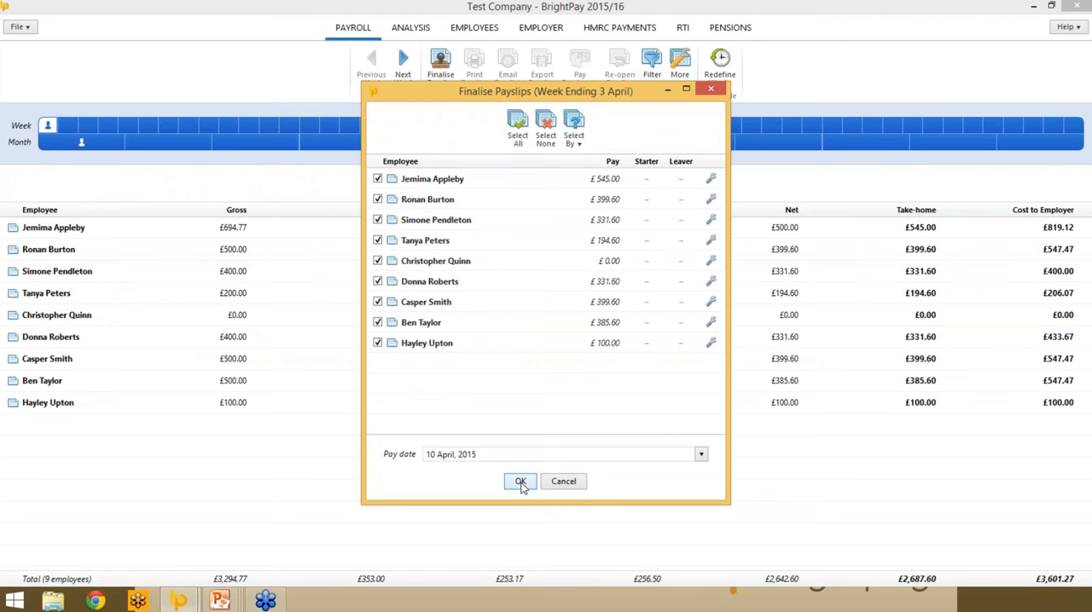
pyautogui.click(378, 261)
pyautogui.click(377, 281)
pyautogui.click(378, 302)
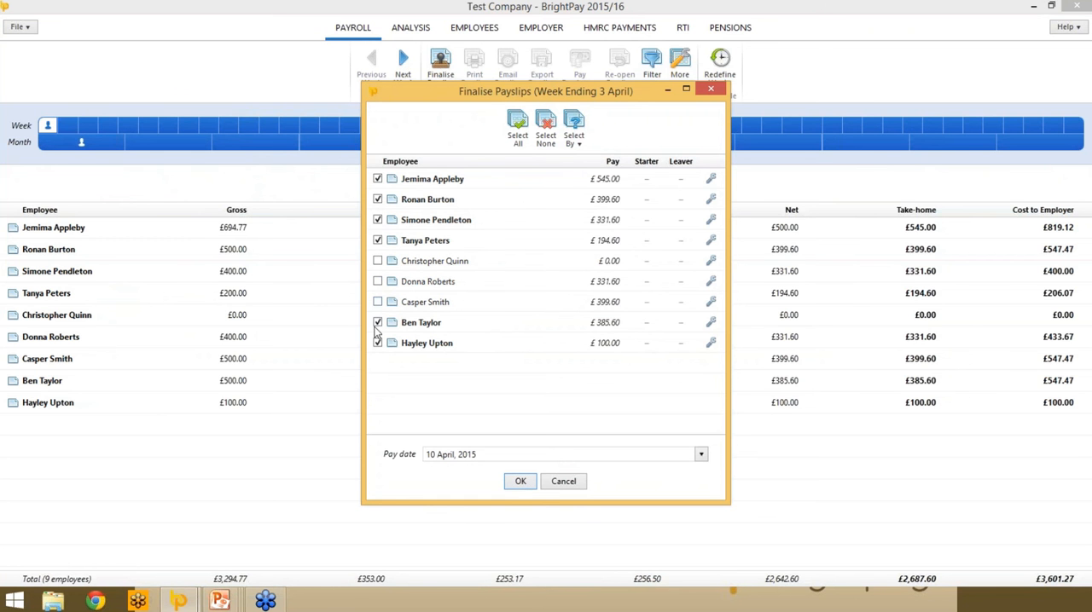
pyautogui.click(378, 323)
pyautogui.click(378, 342)
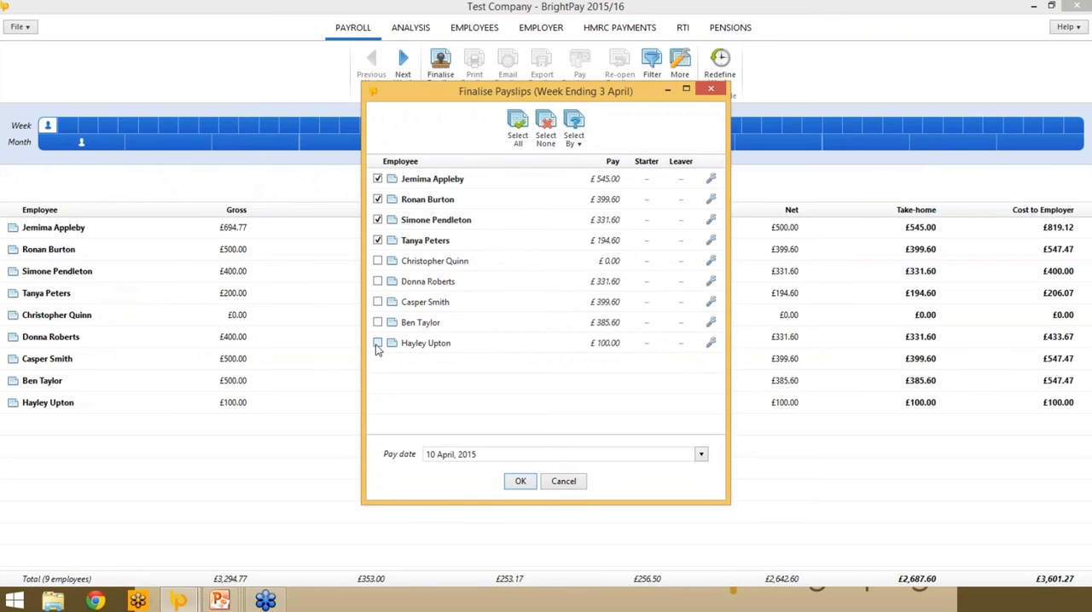
pyautogui.click(520, 483)
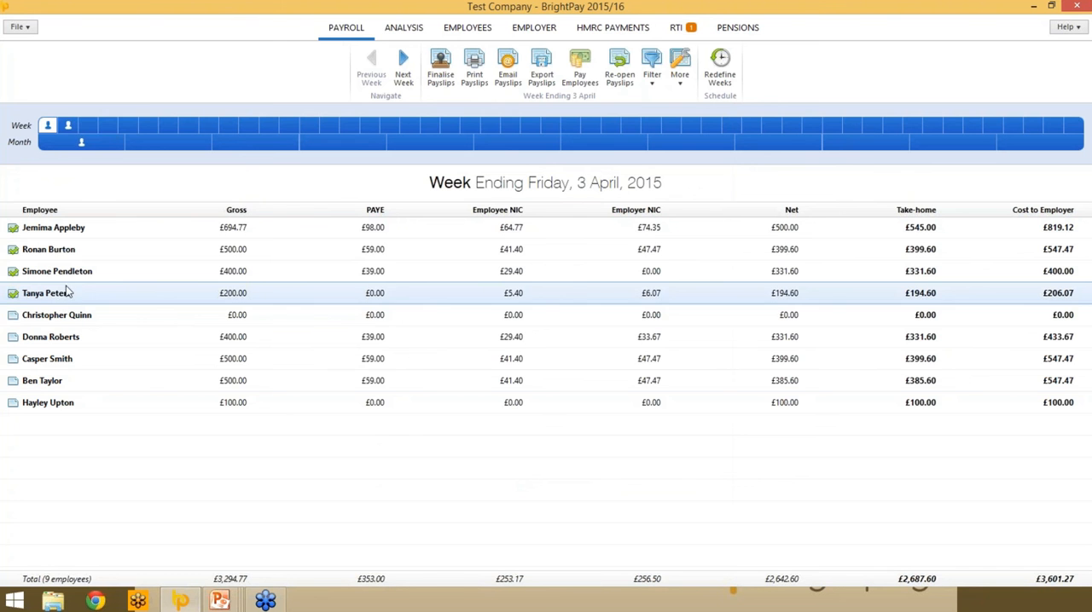
# - Check the following week's schedule, then return to the week ending 3 April and finalise the remaining five payslips
pyautogui.click(67, 128)
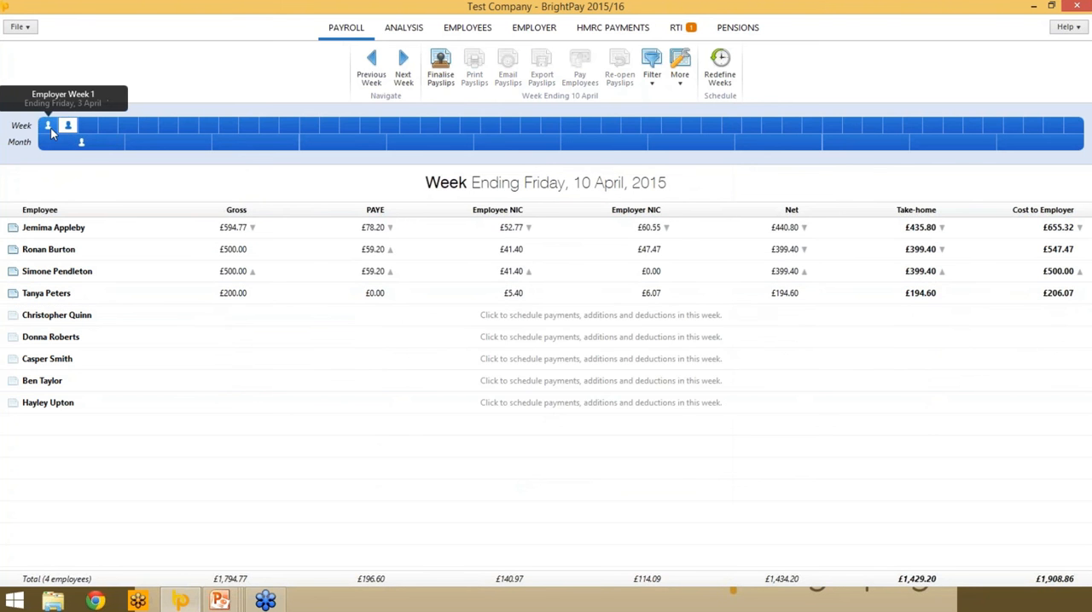
pyautogui.click(48, 126)
pyautogui.click(65, 128)
pyautogui.click(48, 126)
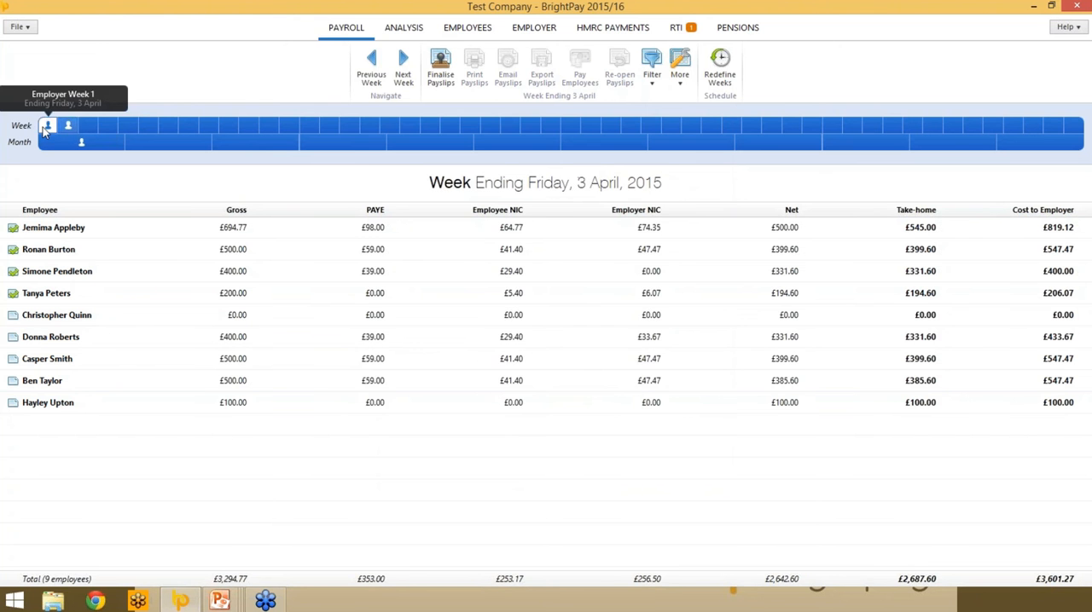
pyautogui.click(440, 68)
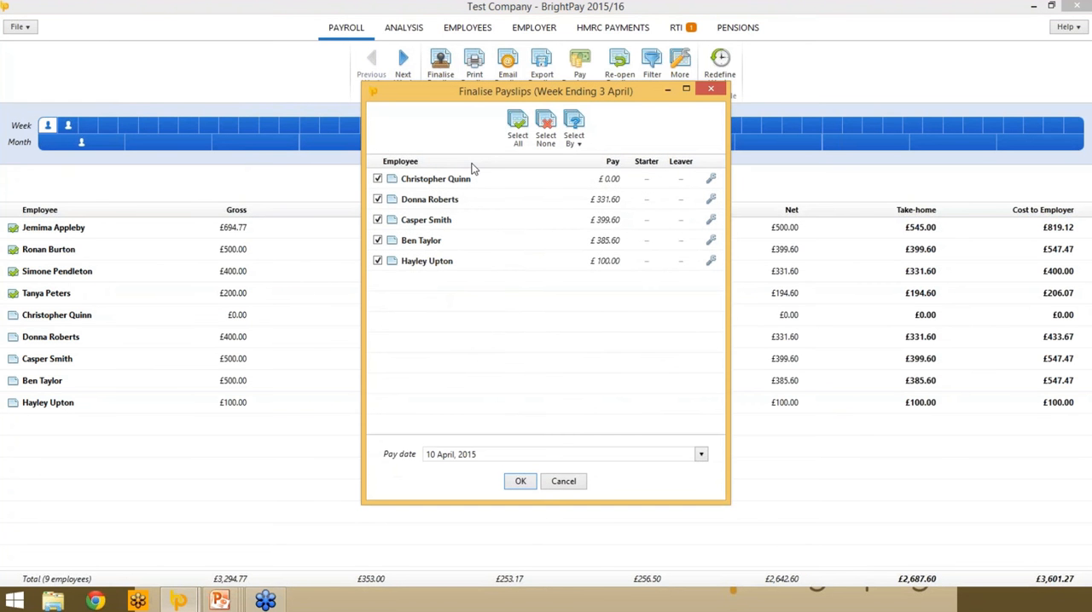
pyautogui.click(520, 481)
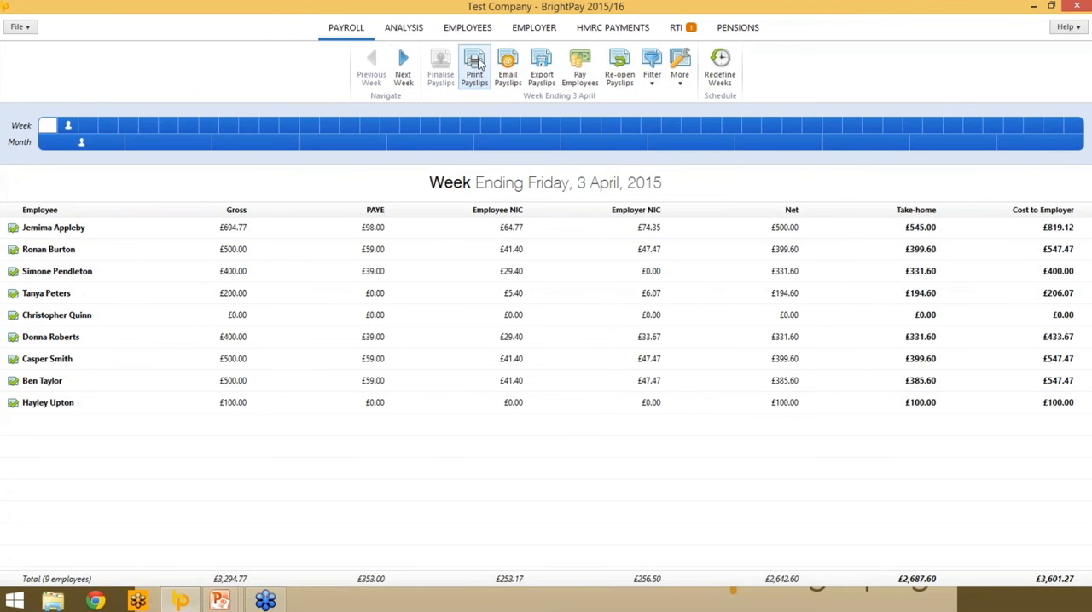
# - Open payslip printing for the week ending 3 April and review the employee selection criteria and available payslip layouts
pyautogui.click(479, 64)
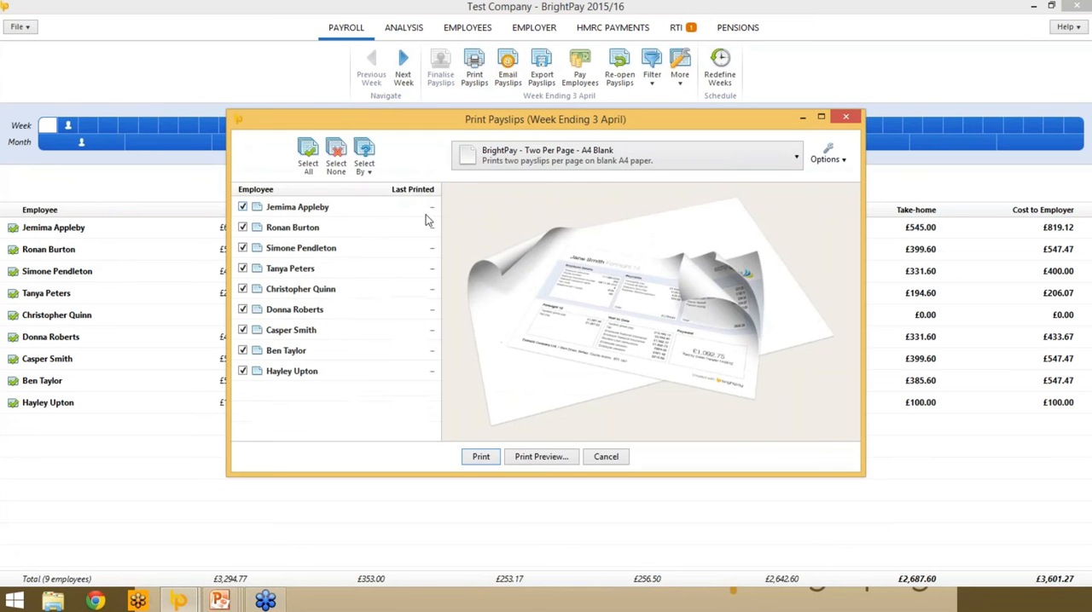
pyautogui.click(364, 156)
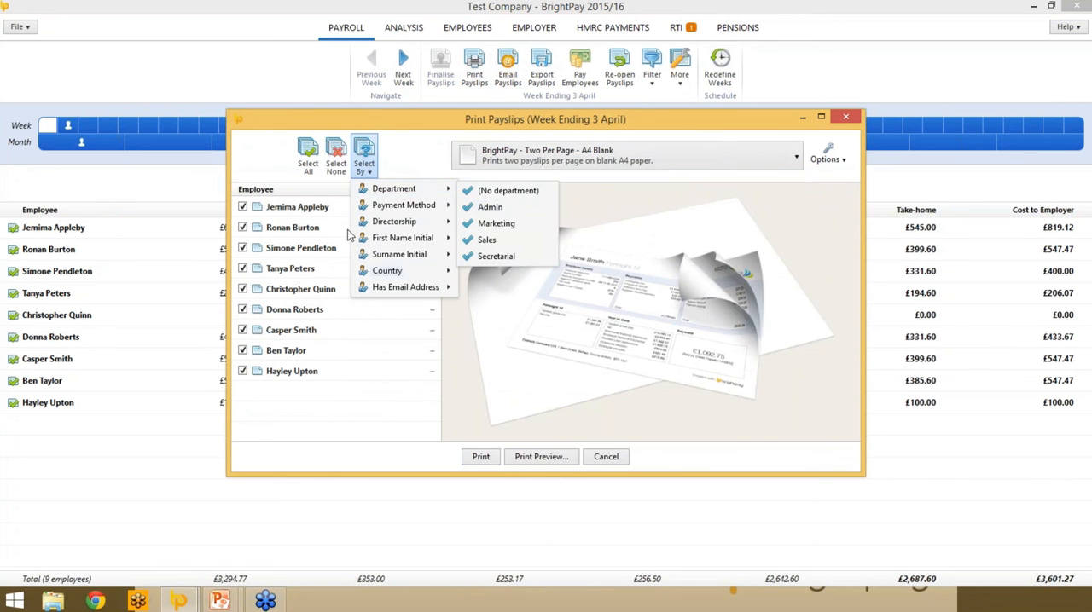
pyautogui.moveTo(373, 225)
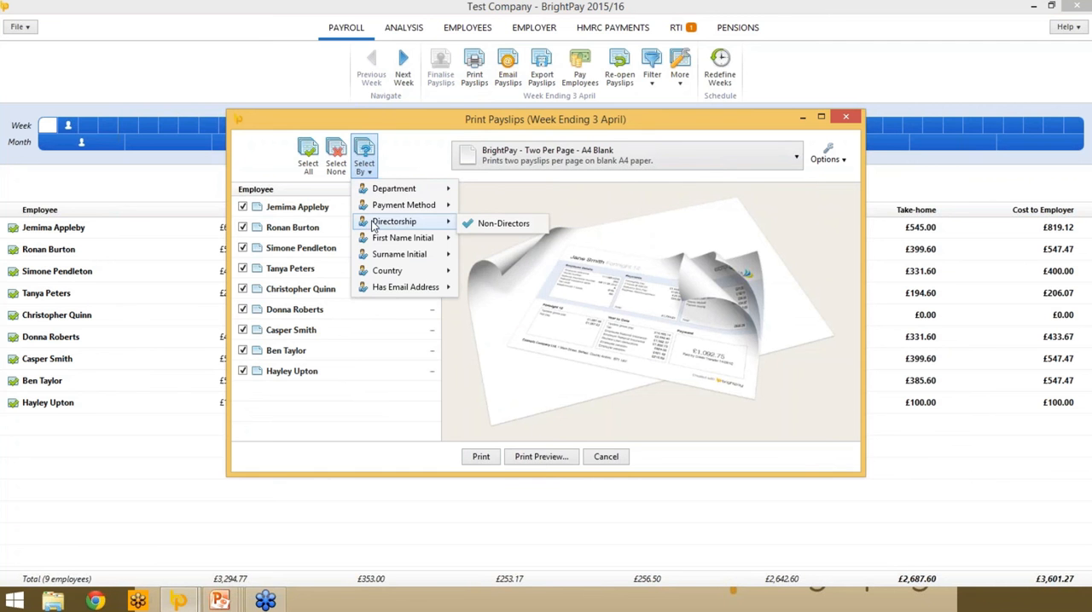
pyautogui.click(383, 169)
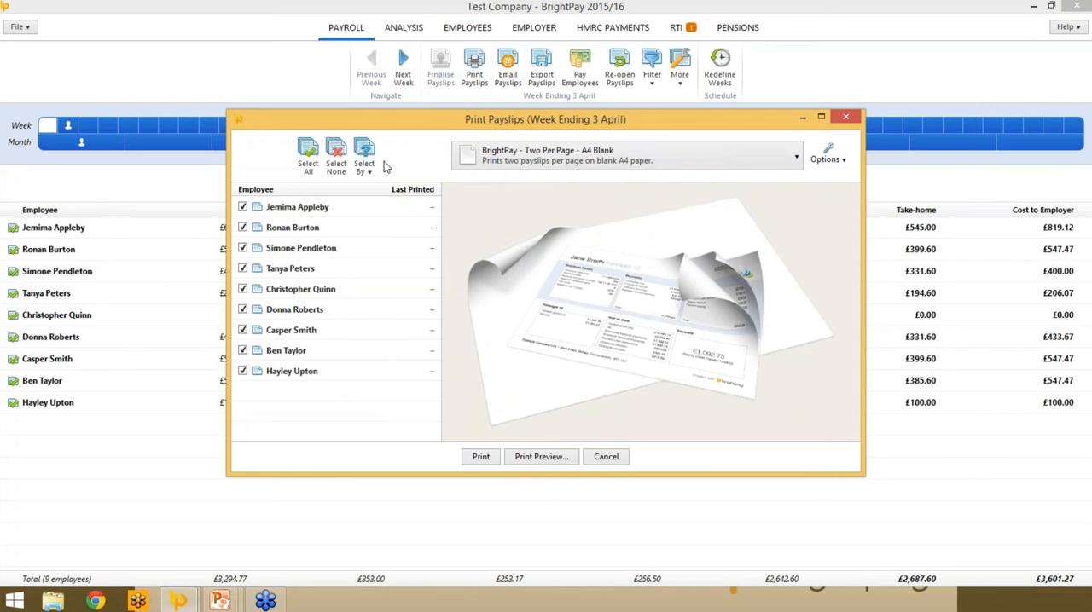
pyautogui.click(798, 158)
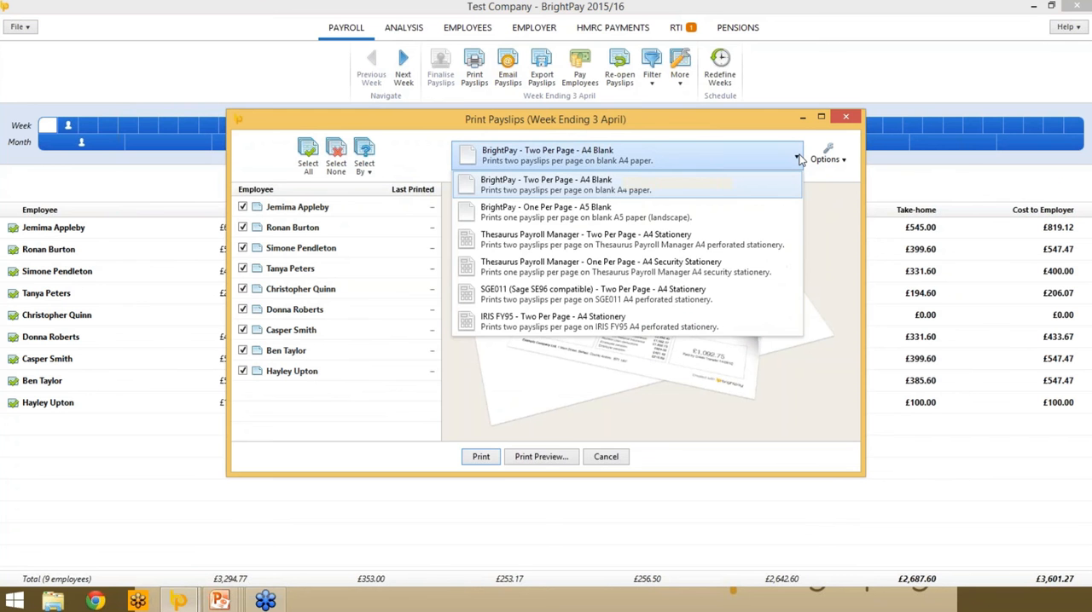
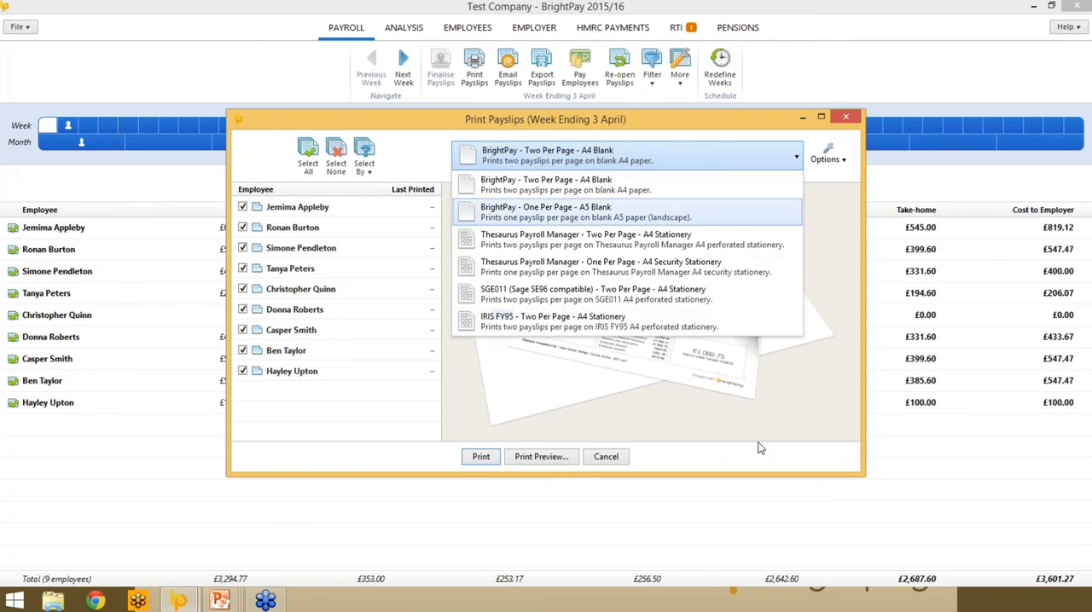
# - Keep the BrightPay - Two Per Page - A4 Blank layout and turn on showing the employee address on the printed payslips
pyautogui.click(800, 407)
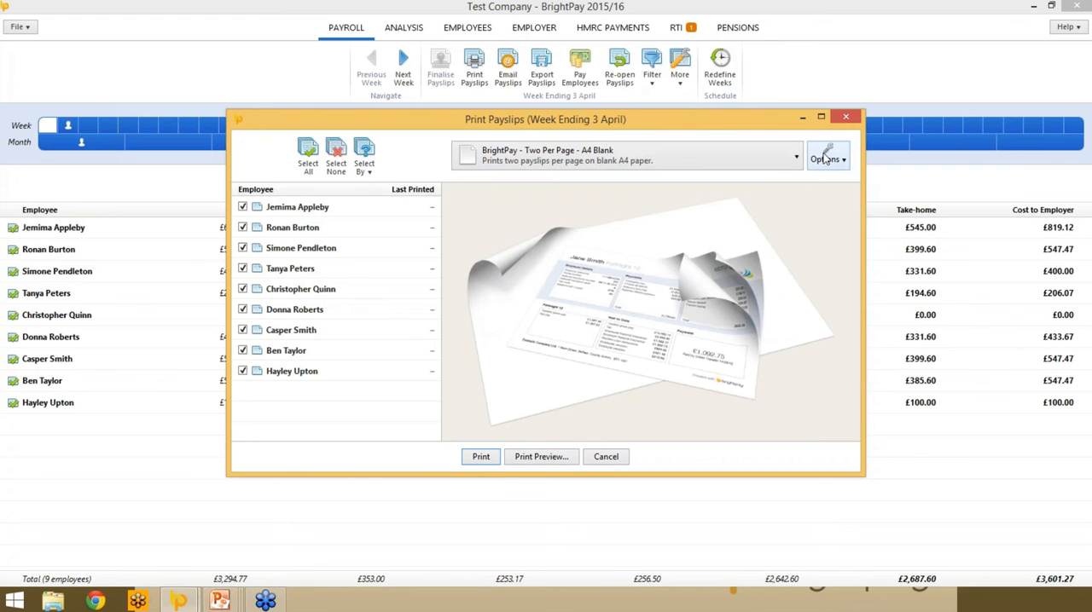
pyautogui.click(825, 159)
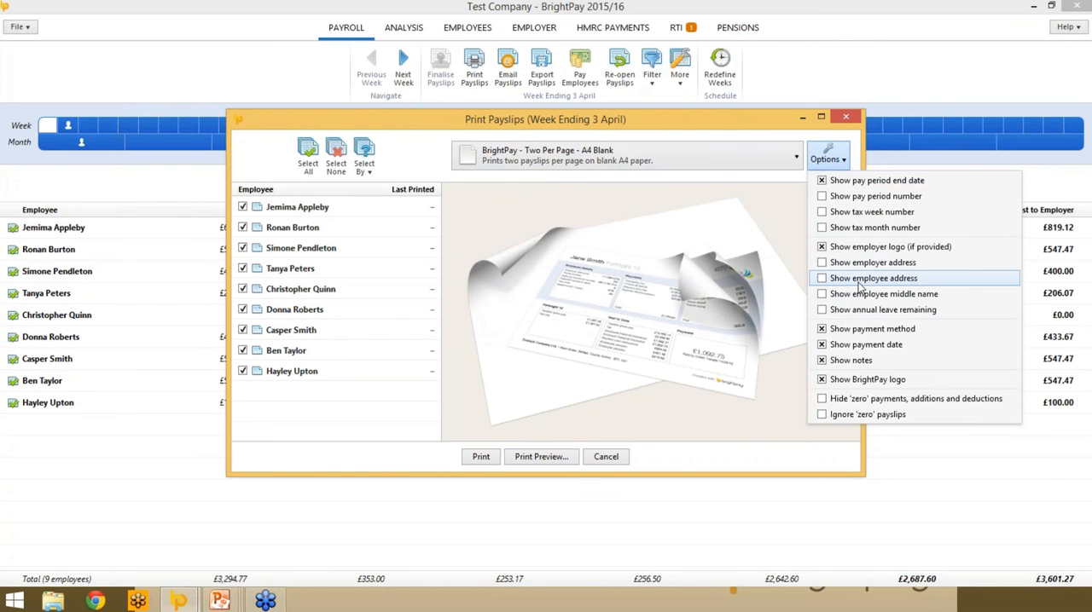
pyautogui.click(822, 281)
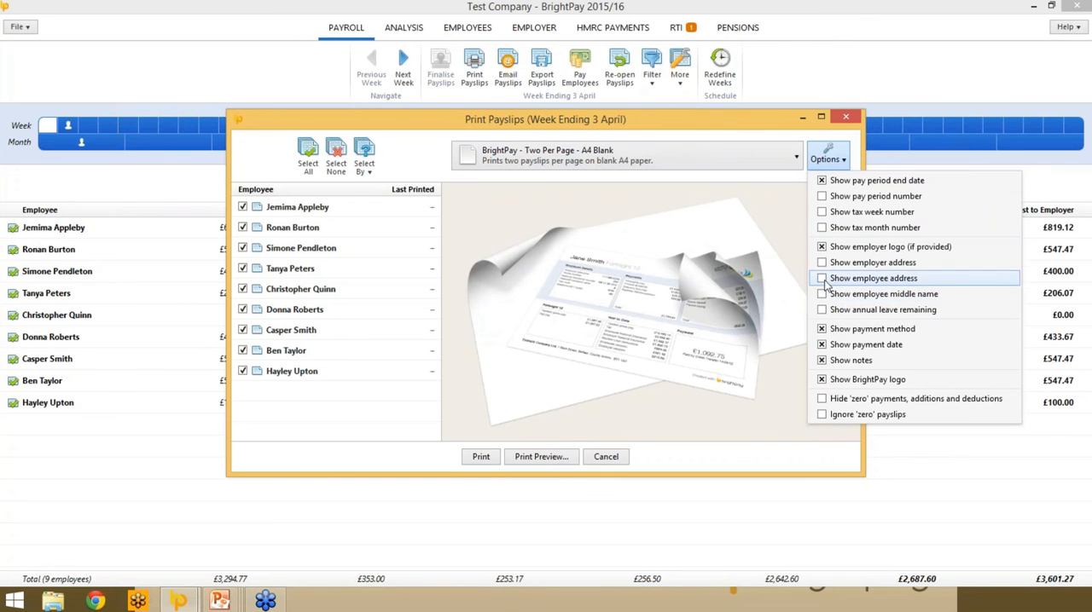
pyautogui.click(835, 164)
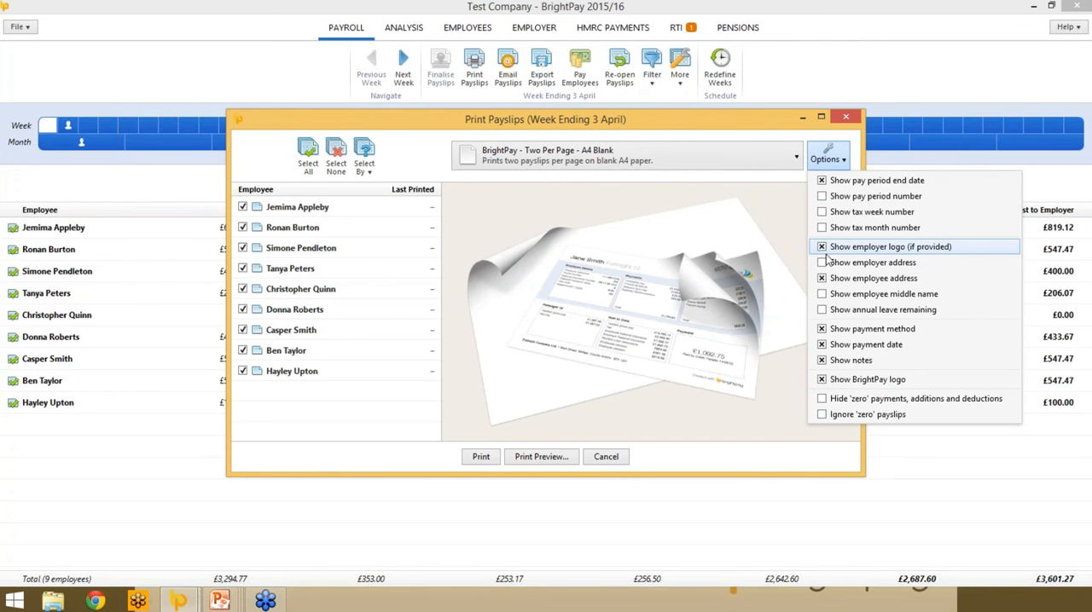
pyautogui.click(775, 448)
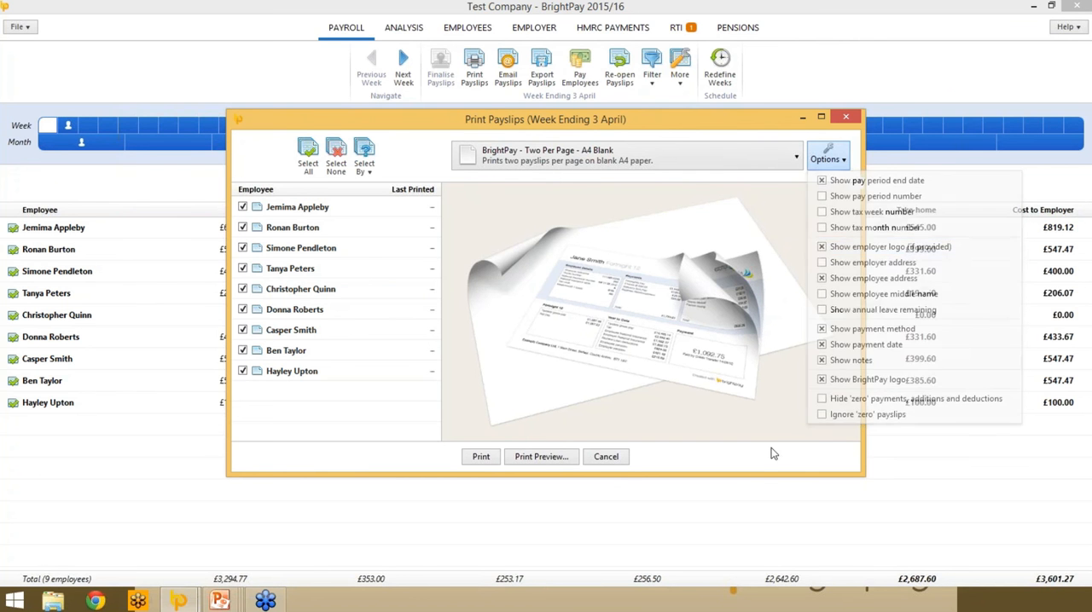
# - Preview the payslips for the week ending 3 April, look through the first few employees, and leave payslip printing without printing
pyautogui.click(540, 457)
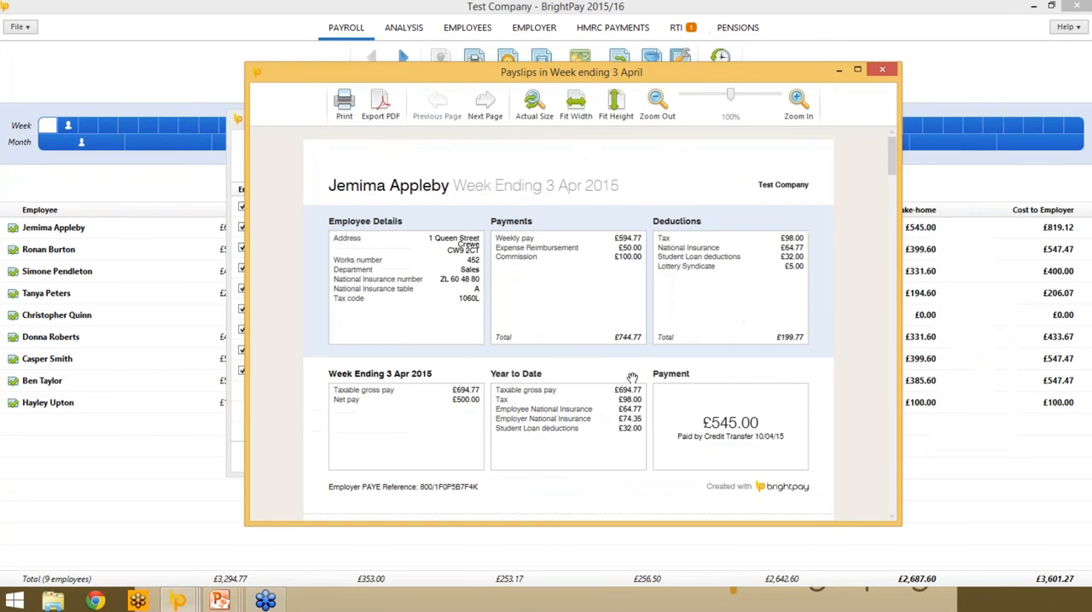
pyautogui.scroll(-8, 642, 313)
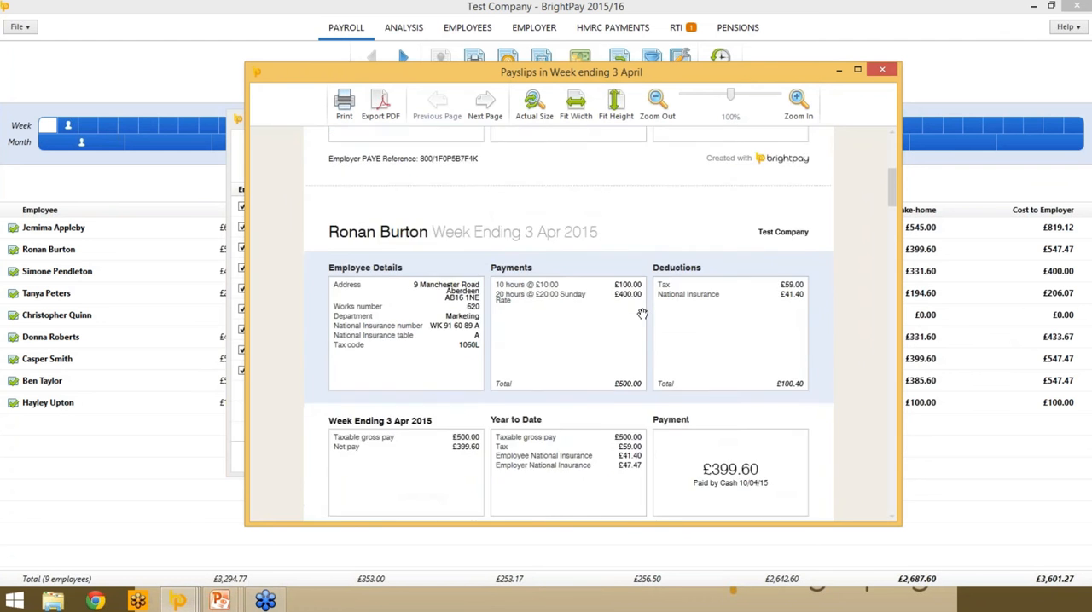
pyautogui.scroll(-4, 642, 314)
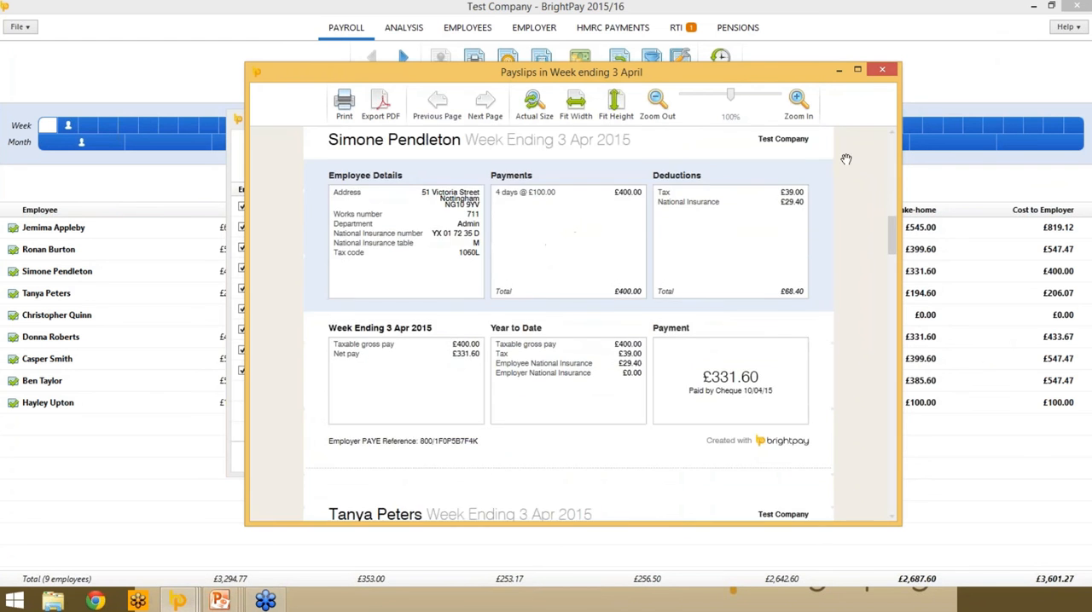
pyautogui.click(880, 75)
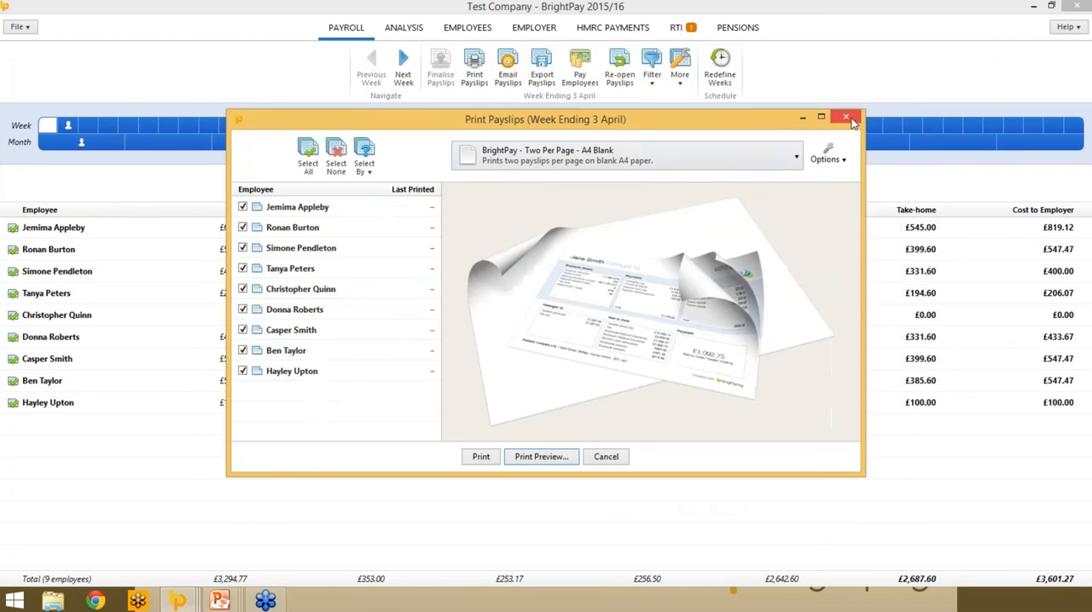
pyautogui.click(844, 115)
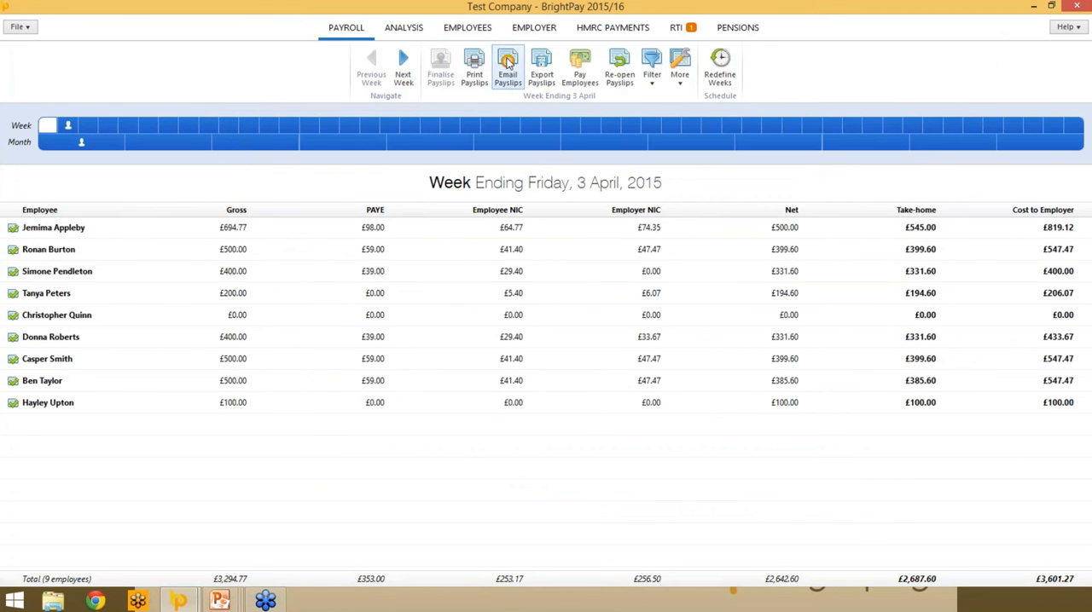
# - Email the A5 PDF payslips for the week ending 3 April to all listed employees, entering the reply-to e-mail address
pyautogui.click(508, 64)
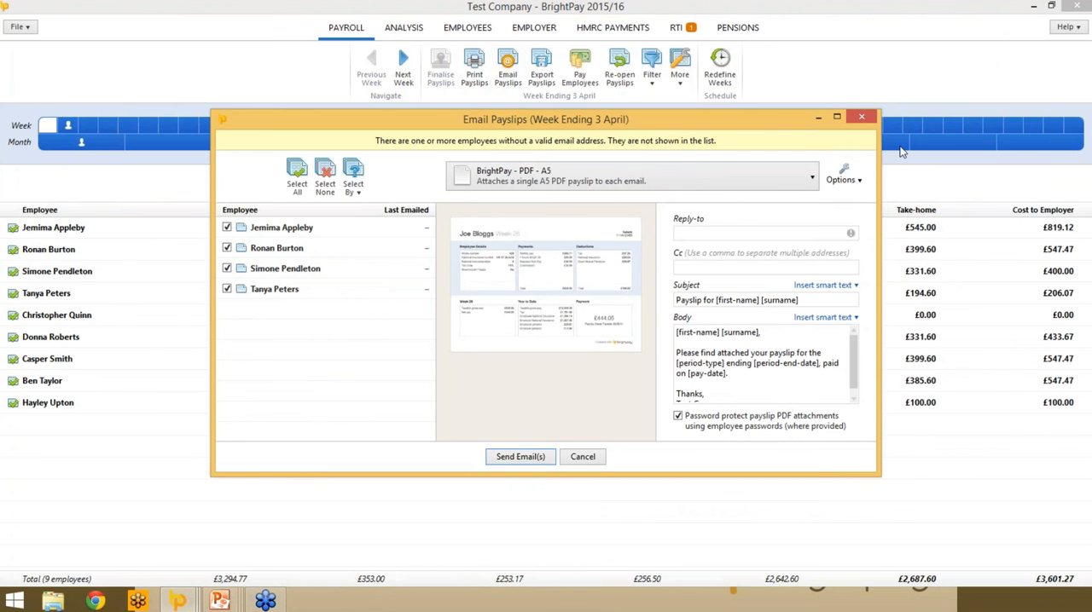
pyautogui.click(854, 182)
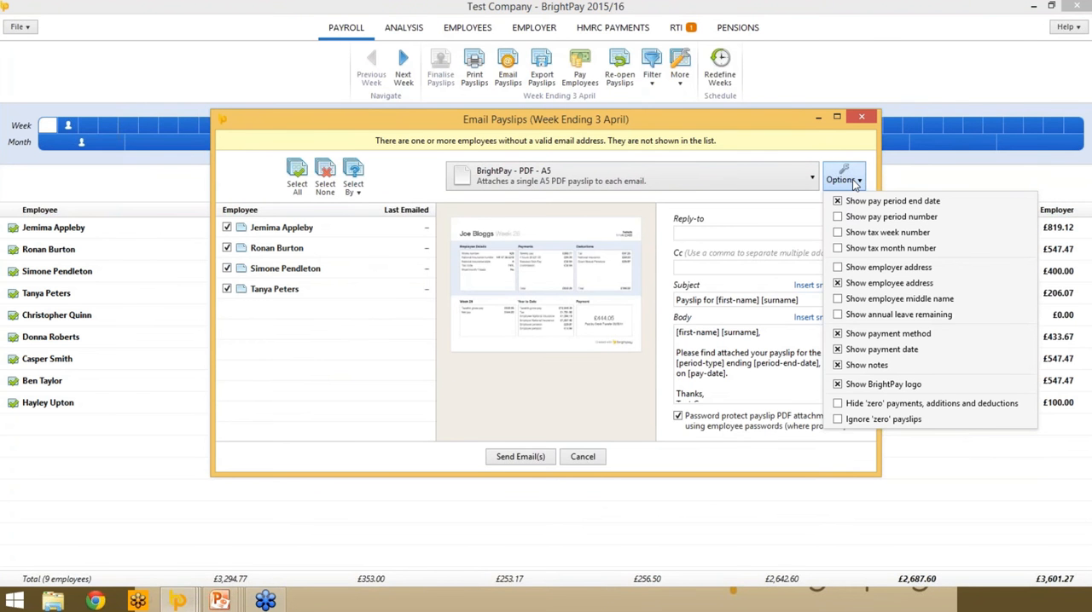
pyautogui.click(687, 236)
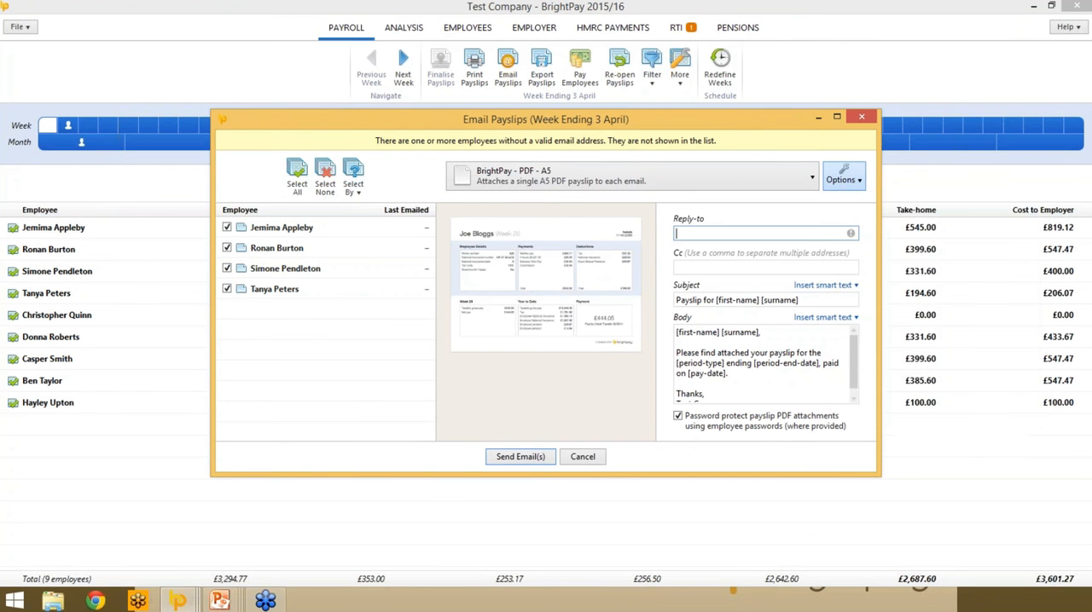
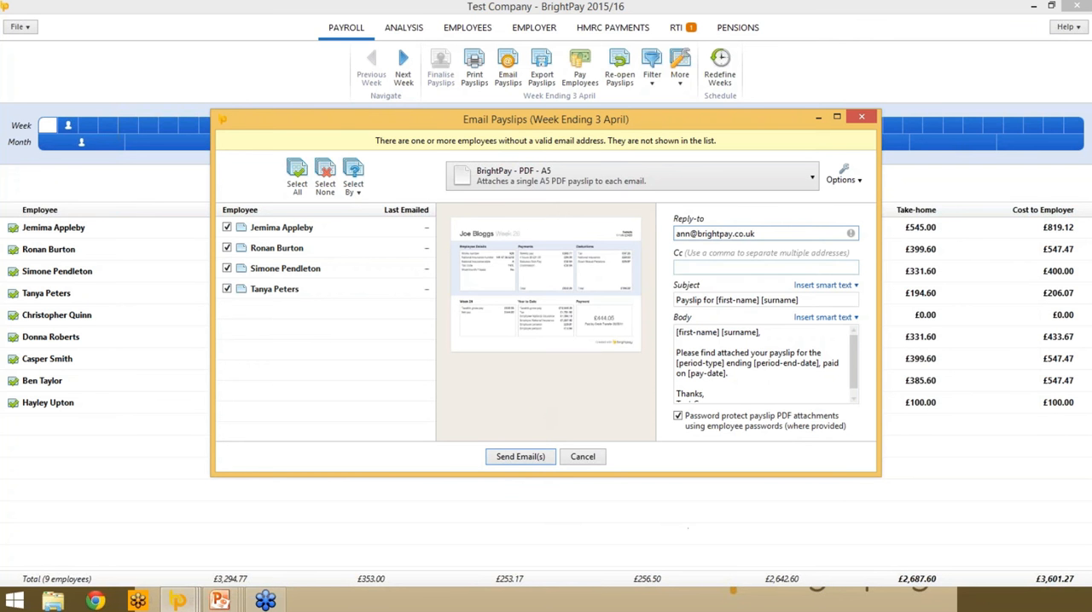
pyautogui.press('Tab')
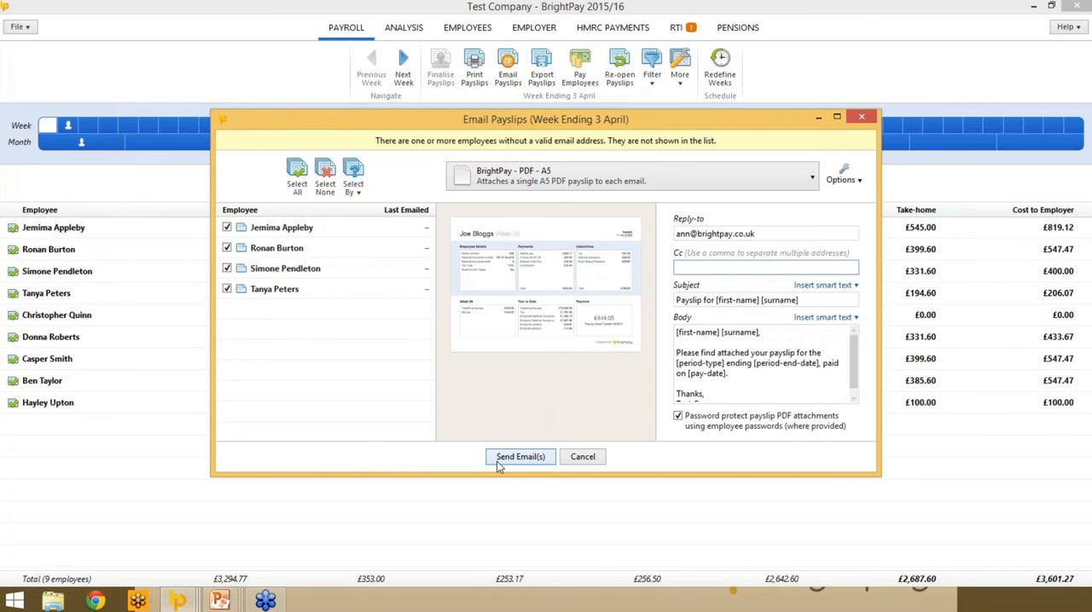
pyautogui.click(519, 457)
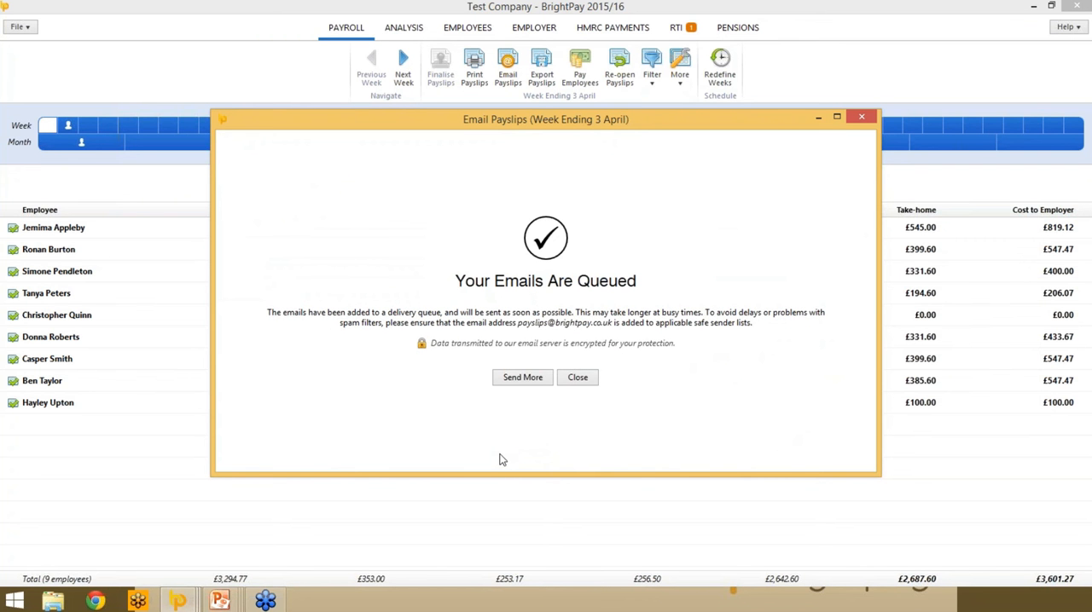
pyautogui.click(577, 377)
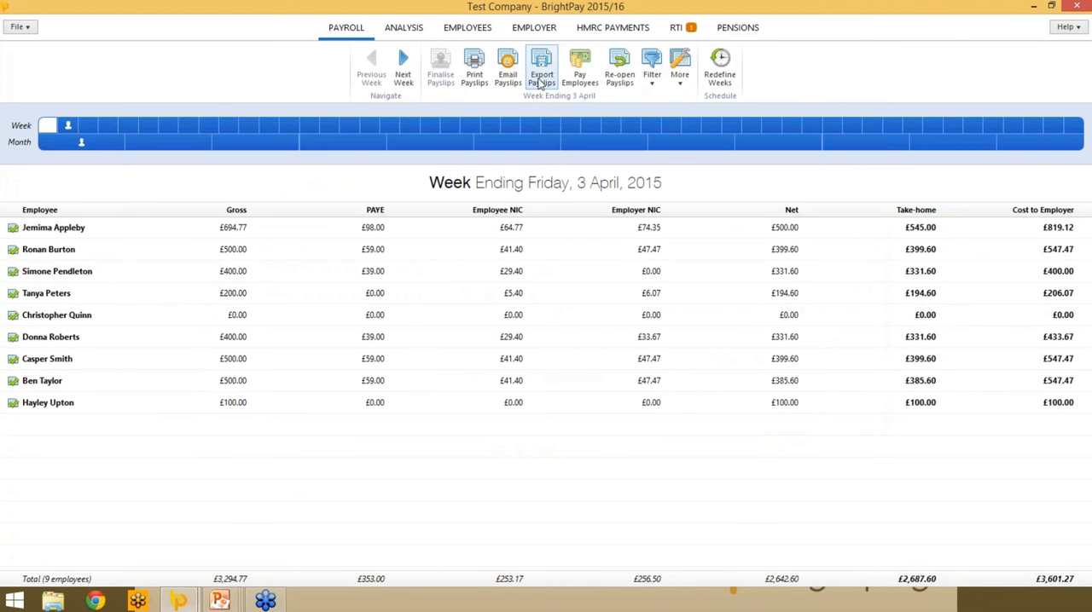
# - Review the payslip export settings and display options for the week ending 3 April, then cancel without exporting
pyautogui.click(541, 76)
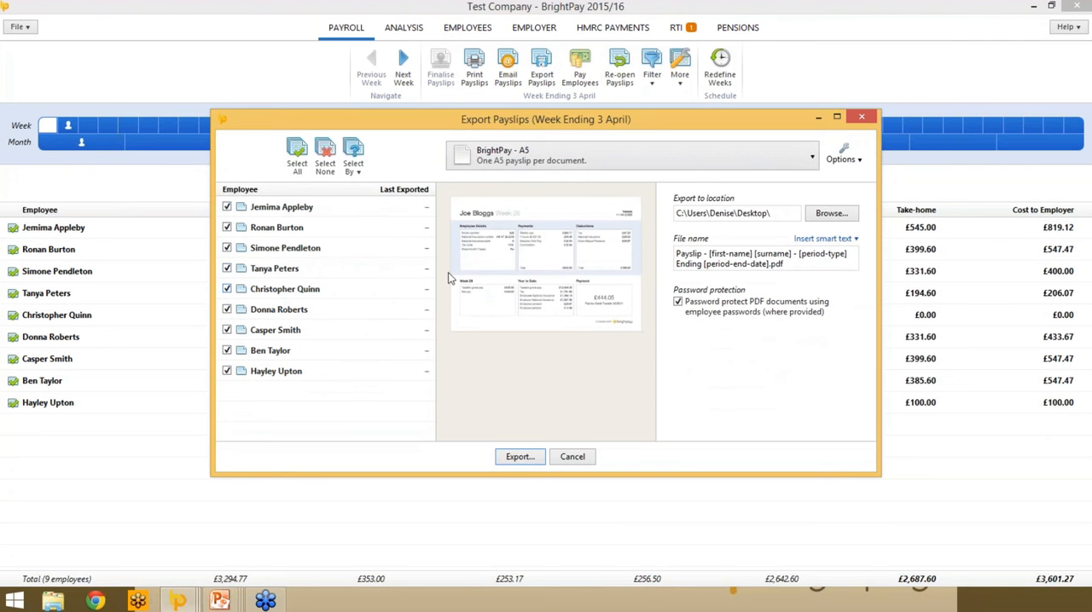
pyautogui.click(842, 159)
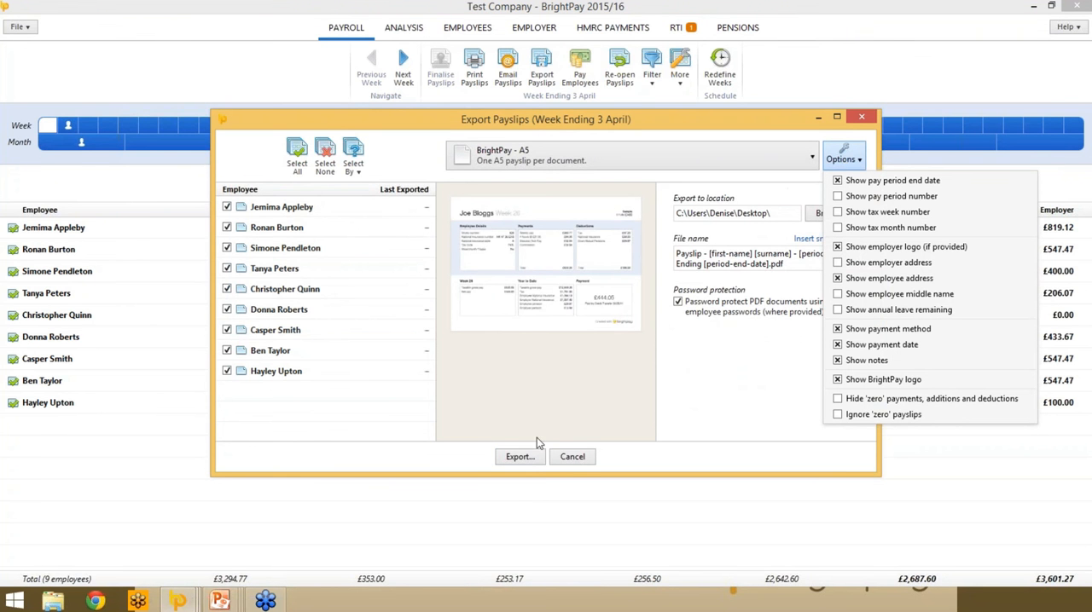
pyautogui.click(567, 461)
pyautogui.click(567, 459)
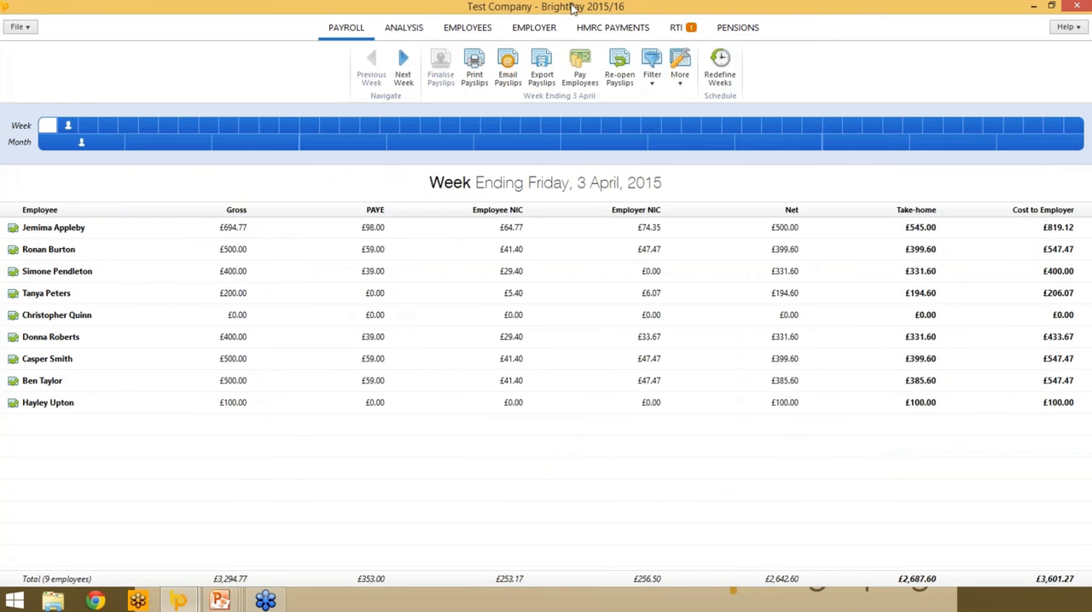
# - Review the cash, cheque and credit transfer payments due to employees for the week ending 3 April
pyautogui.click(577, 78)
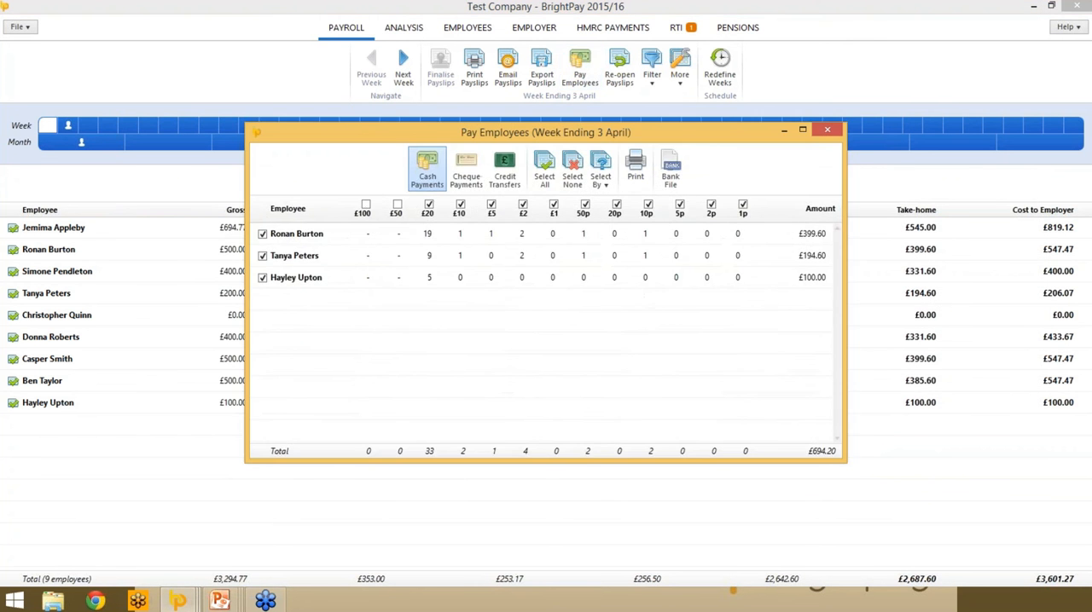
pyautogui.moveTo(370, 133); pyautogui.dragTo(357, 115)
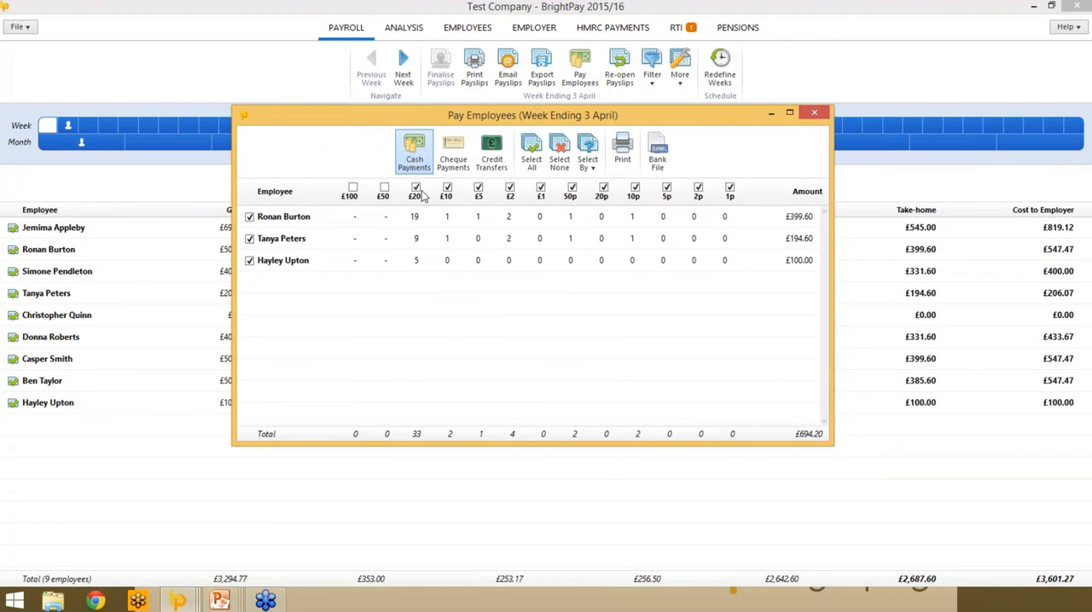
pyautogui.click(454, 162)
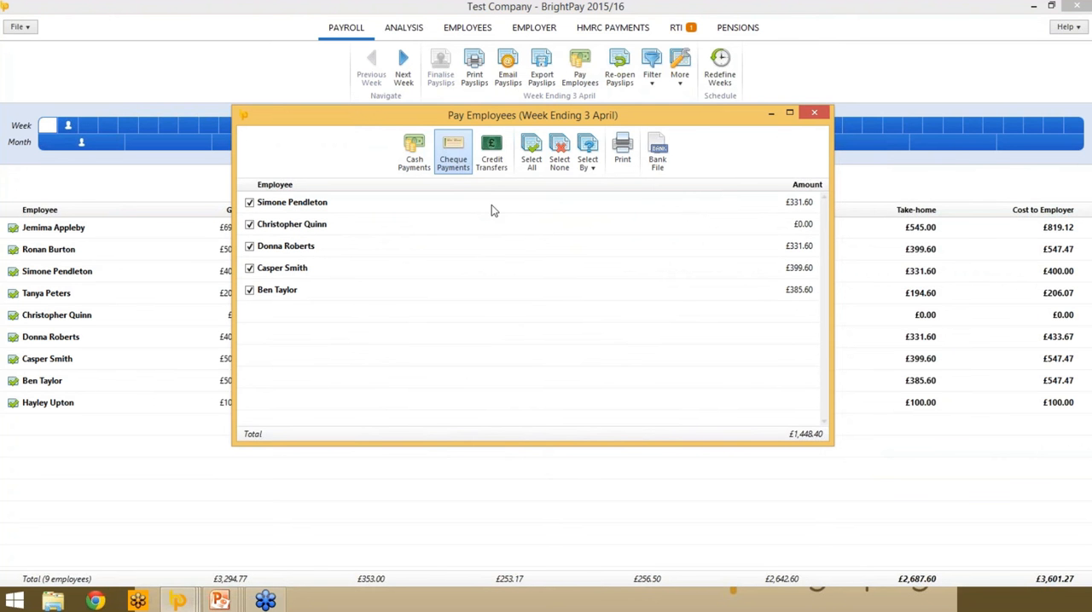
pyautogui.click(498, 162)
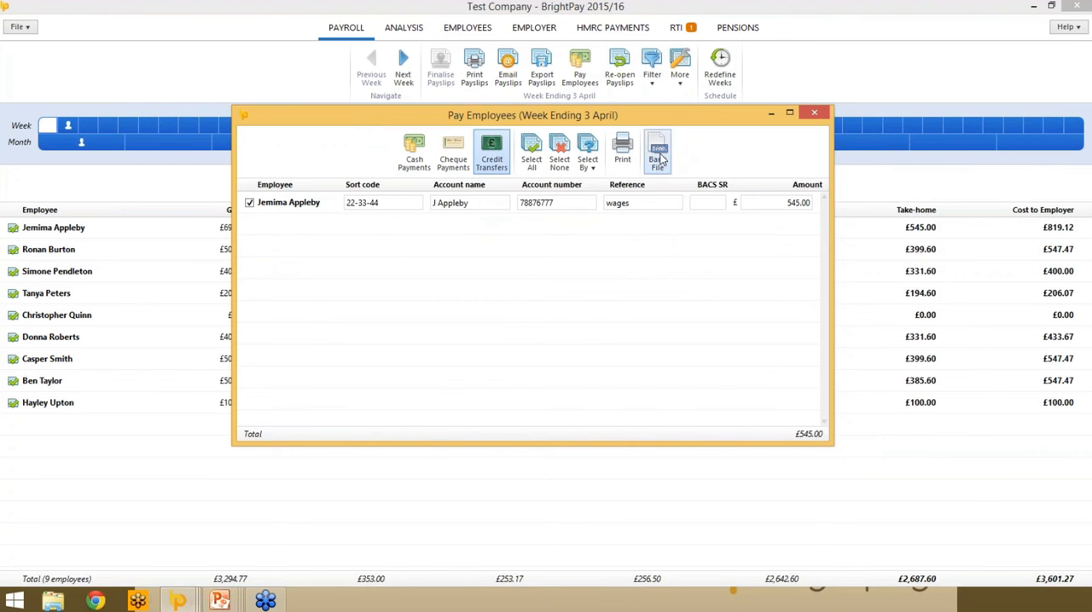
# - Create a bank payments file from the Barclays - Test Co account, save it to the Desktop, and close the employee payments
pyautogui.click(660, 159)
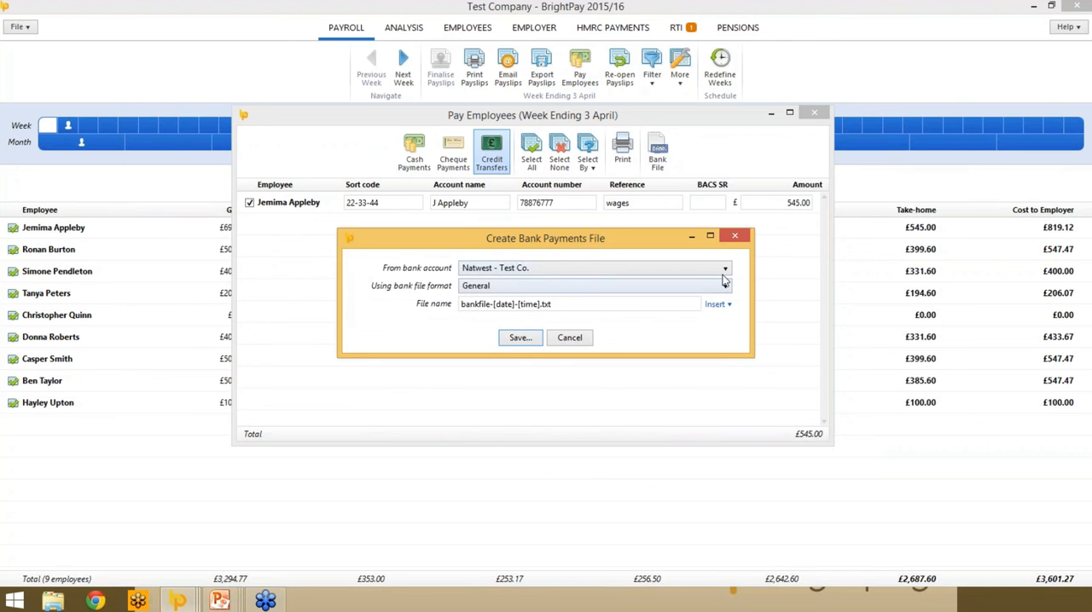
pyautogui.click(724, 269)
pyautogui.click(597, 283)
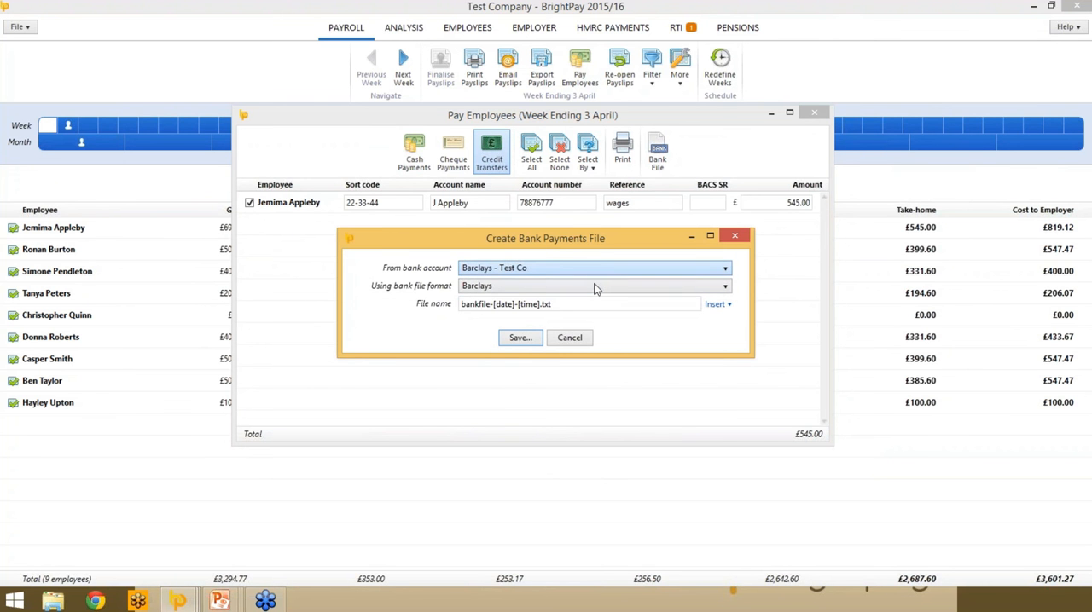
pyautogui.click(521, 338)
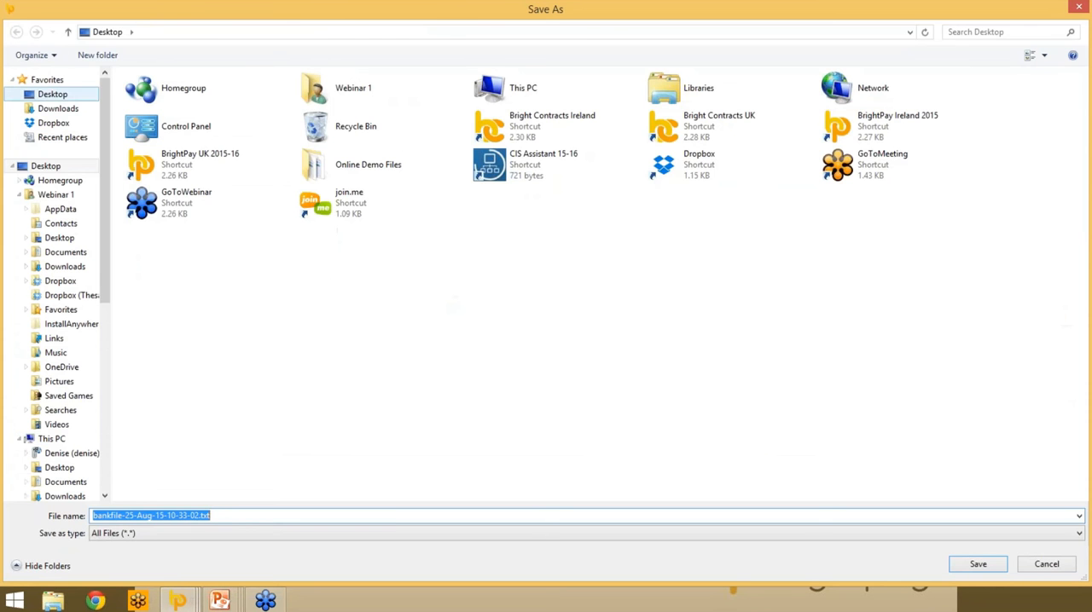
pyautogui.click(974, 566)
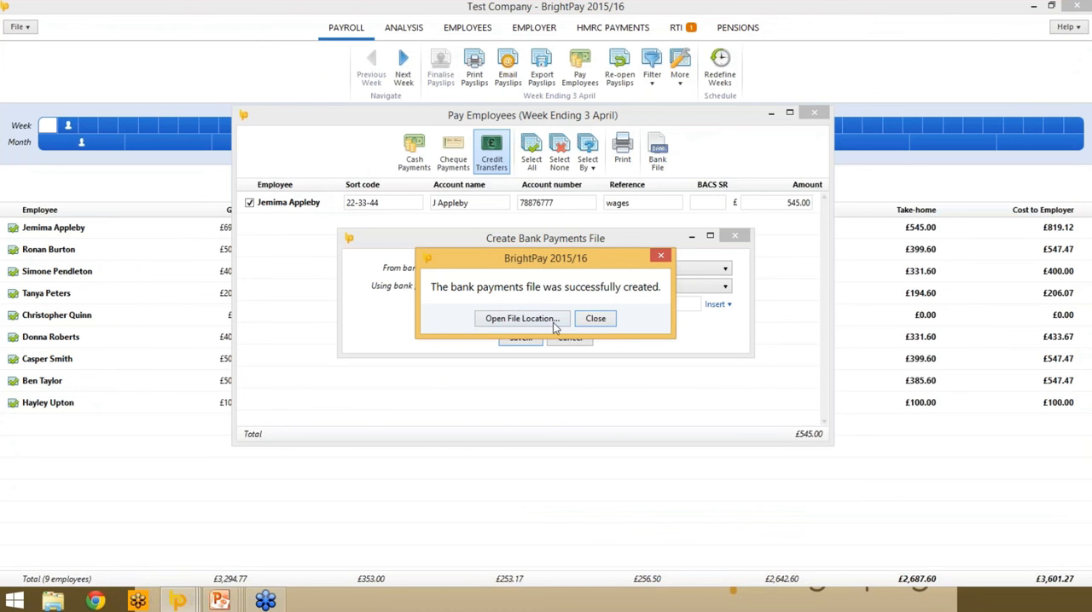
pyautogui.click(596, 317)
pyautogui.click(814, 113)
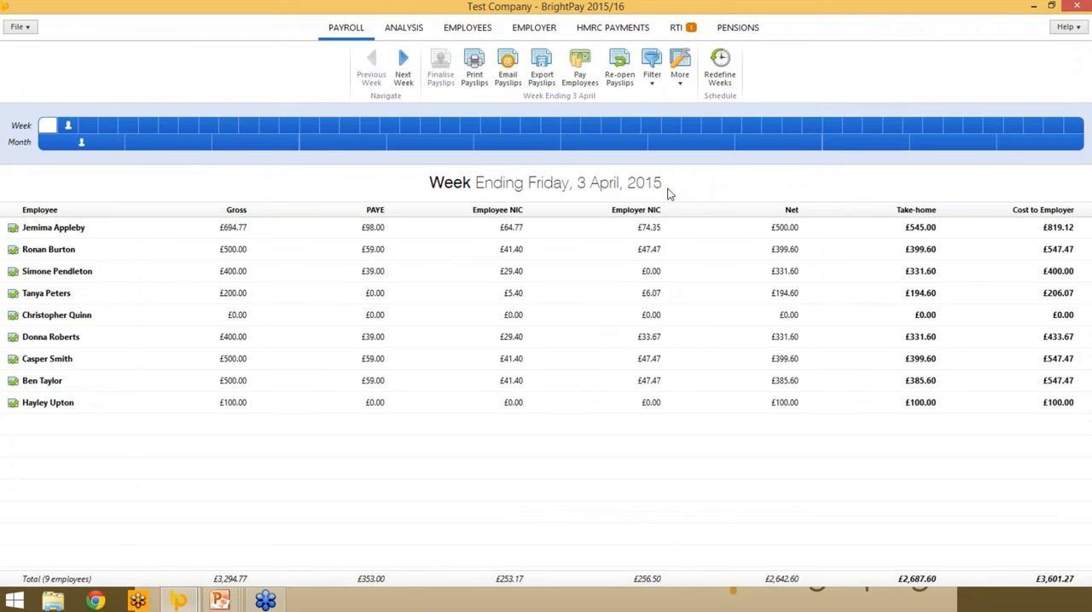
# - Open the unsent RTI Full Payment Submission for the 10 April payment and examine its content summary
pyautogui.click(690, 33)
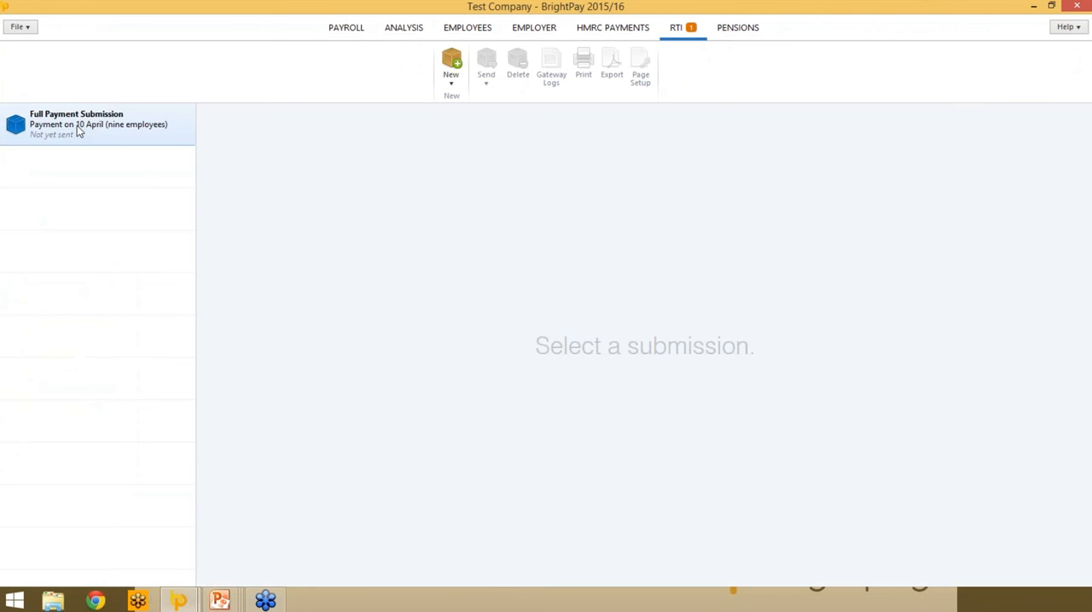
pyautogui.click(78, 130)
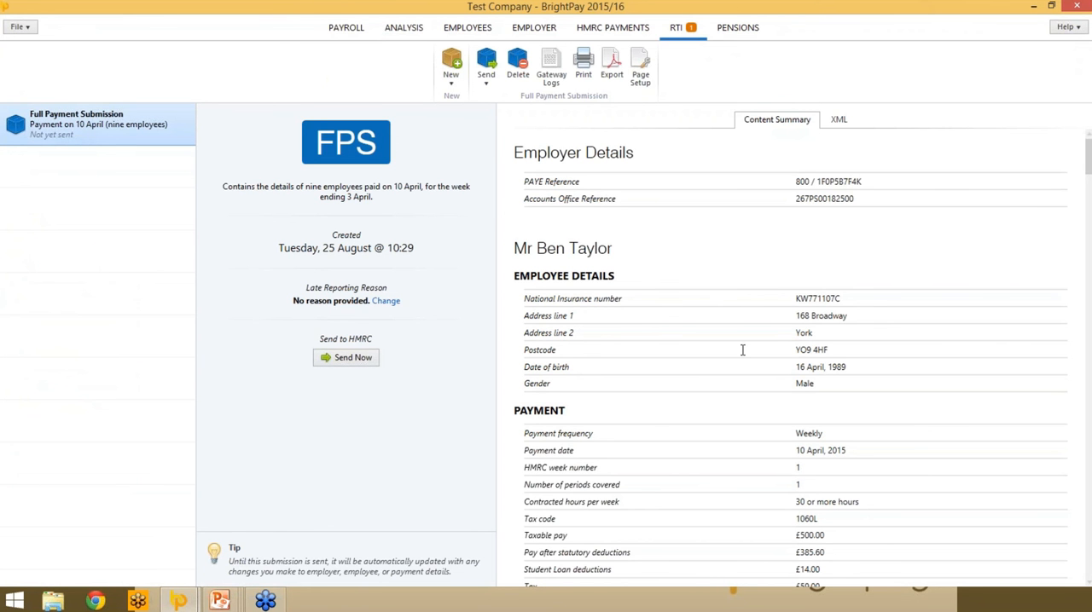
pyautogui.scroll(-1, 776, 229)
pyautogui.scroll(1, 771, 273)
# - Set the Full Payment Submission's late reporting reason to Reasonable excuse and send the submission to HMRC
pyautogui.click(379, 304)
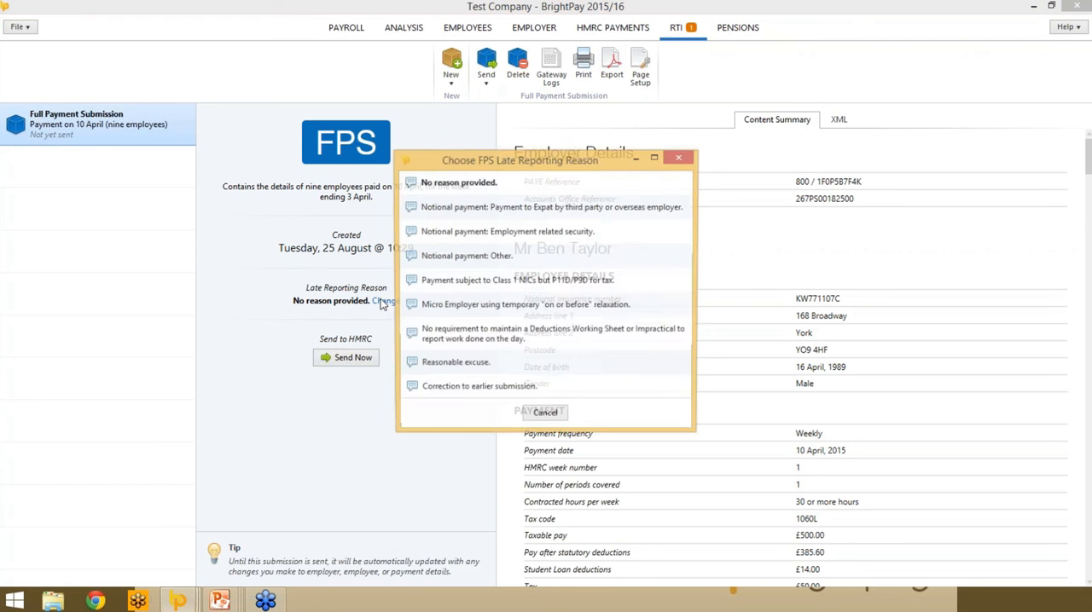
pyautogui.click(442, 367)
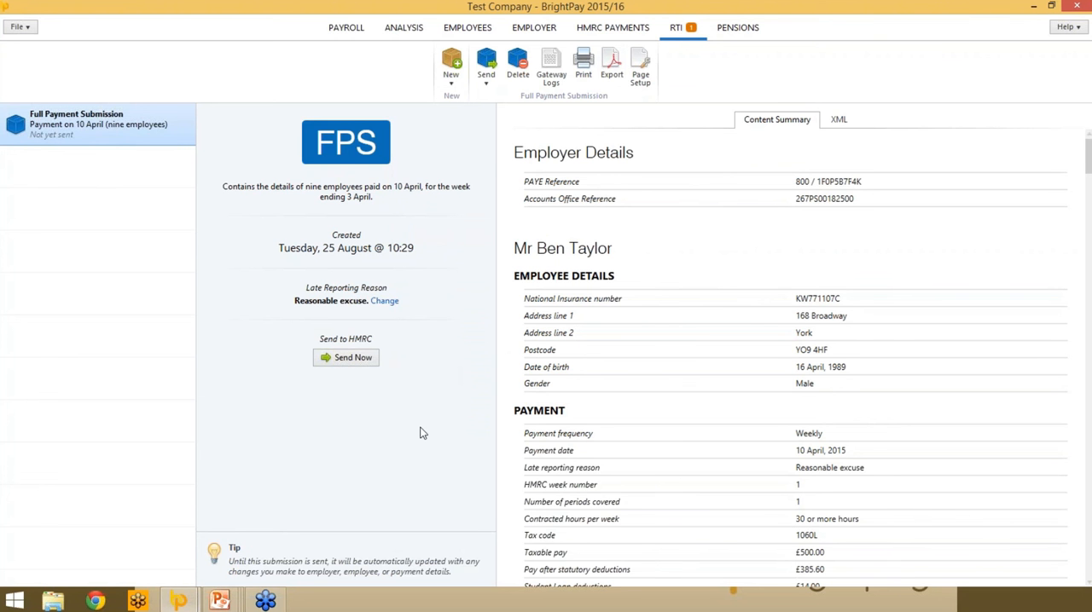
pyautogui.click(331, 359)
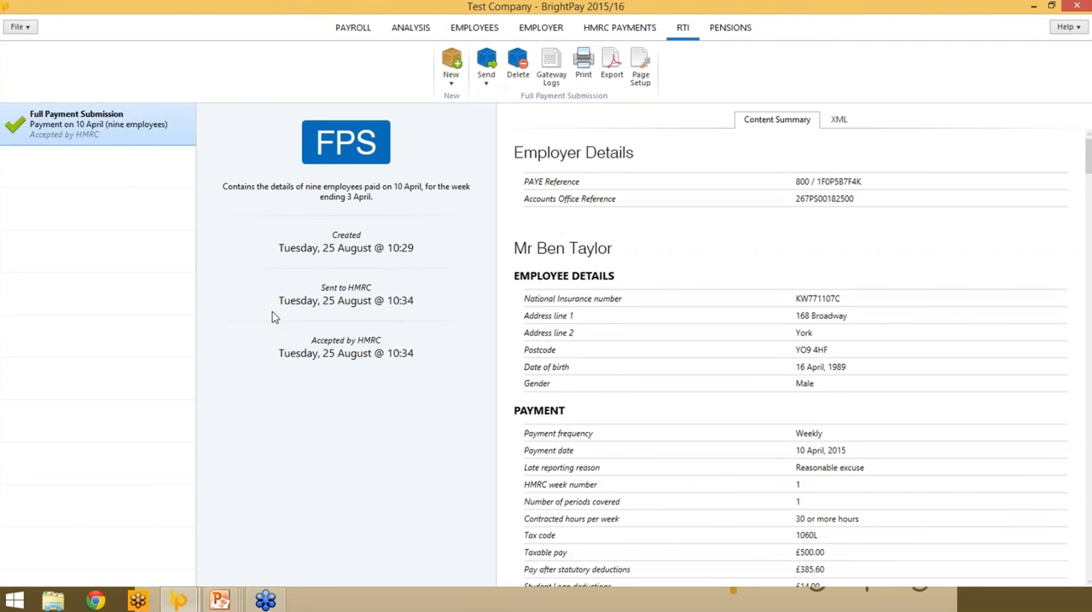
# - Move the payroll to the week ending 10 April and open the first listed employee's payslip
pyautogui.click(343, 30)
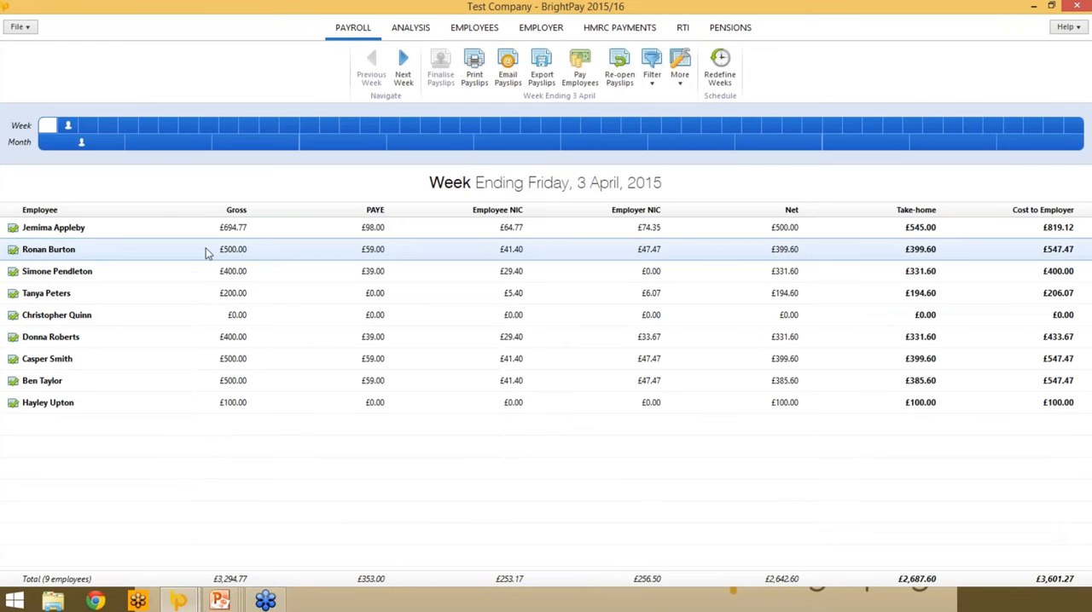
pyautogui.click(404, 80)
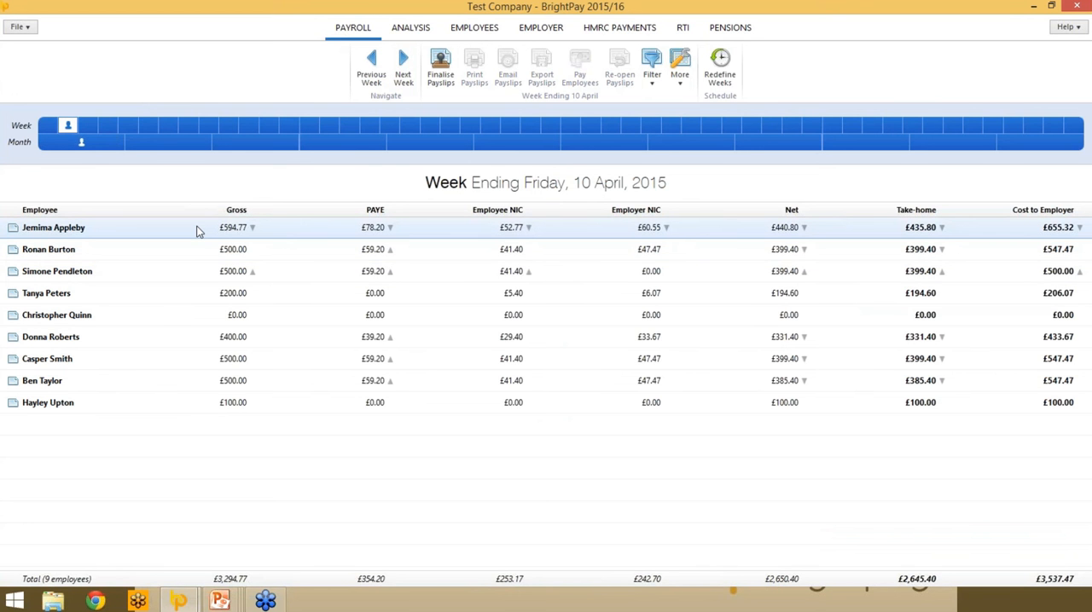
pyautogui.click(236, 229)
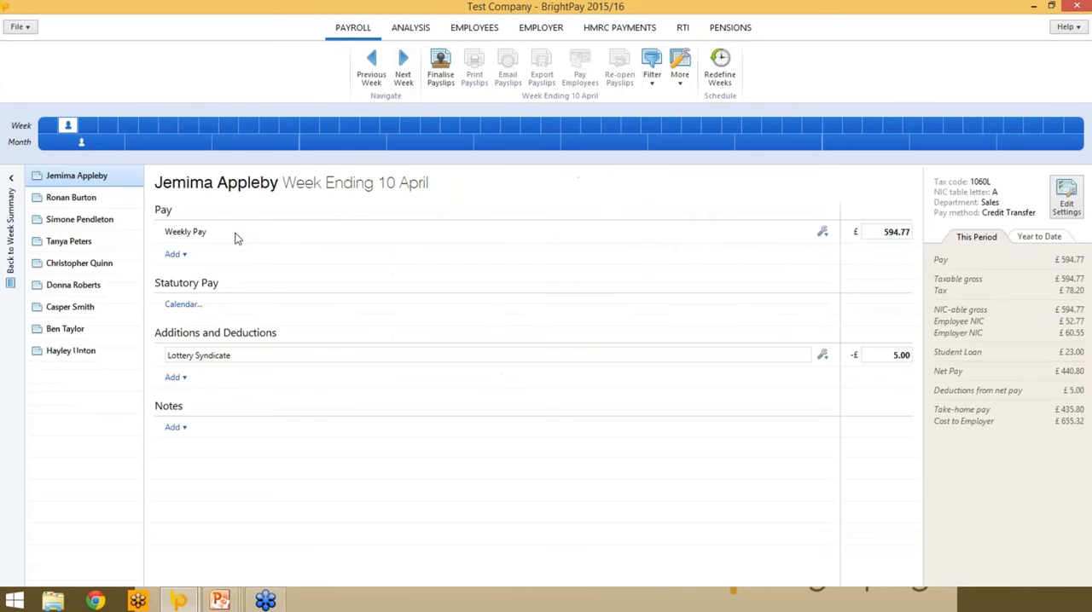
# - Examine the Zeroise Payslips options for the week ending 10 April and leave them without applying anything
pyautogui.click(681, 77)
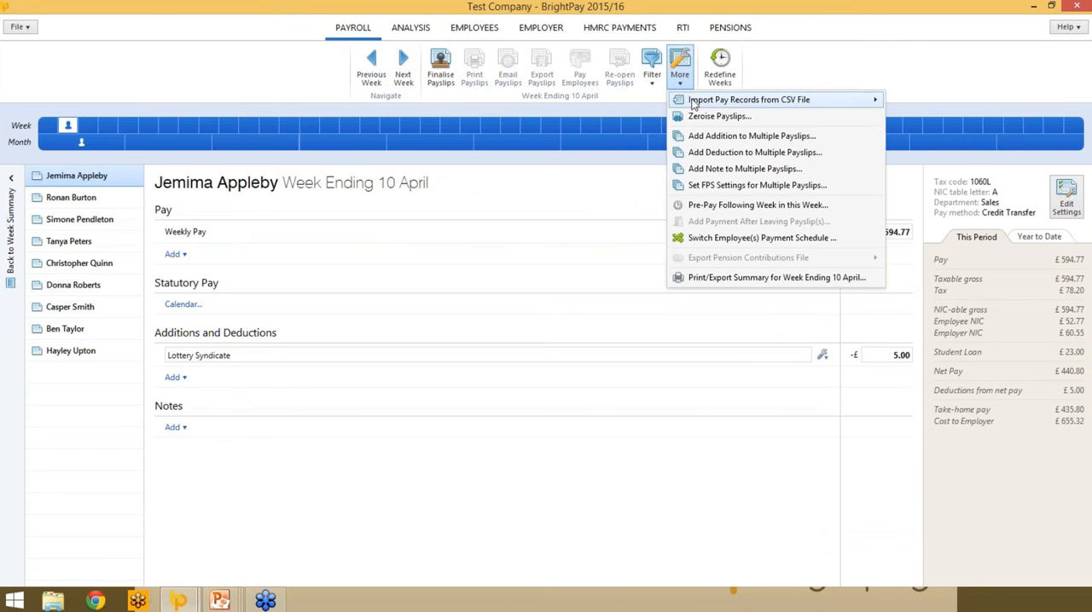
pyautogui.moveTo(693, 103)
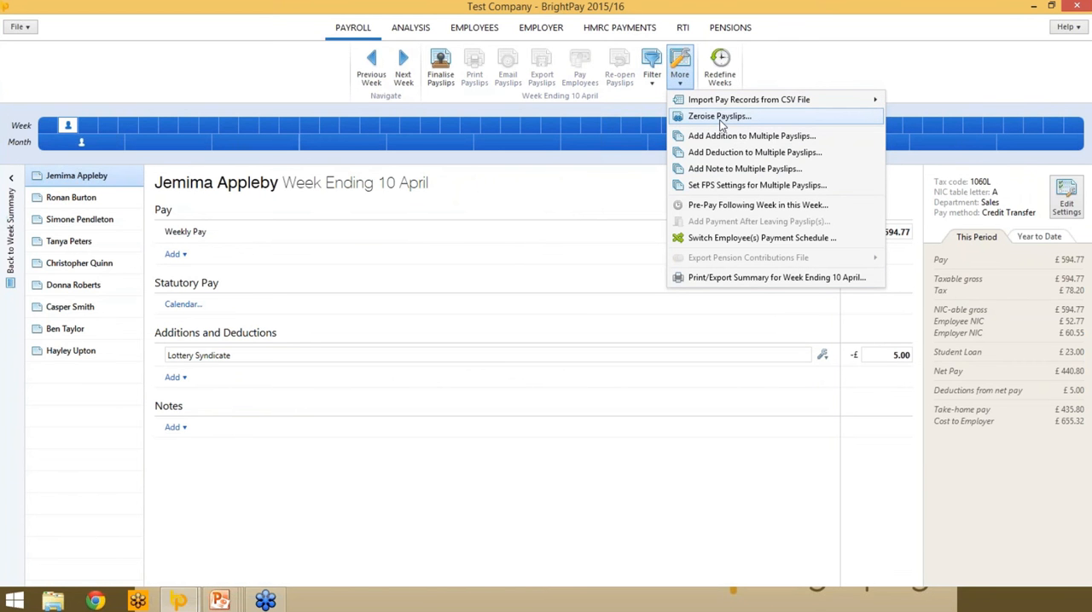
pyautogui.click(720, 119)
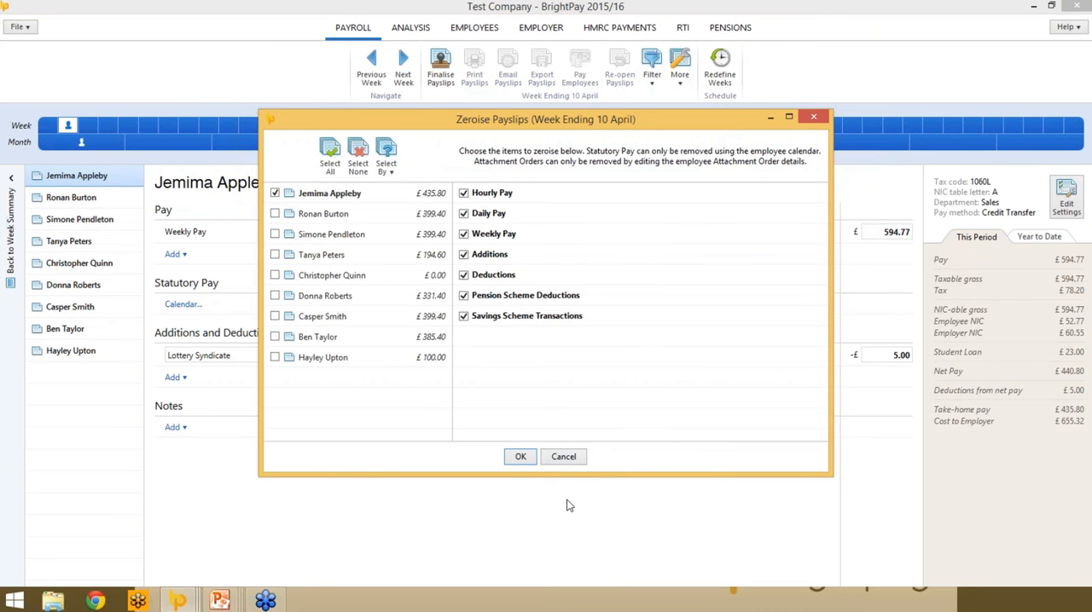
pyautogui.click(563, 457)
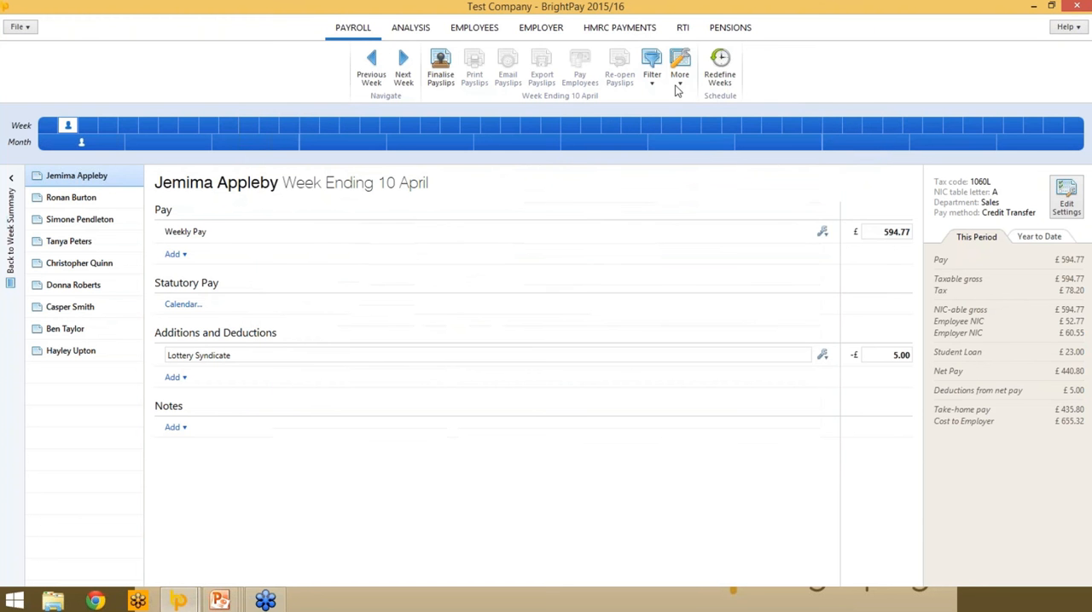
# - Add the employee note "Test Note" to the payslips of only the first four listed employees, for the week ending 10 April
pyautogui.click(679, 66)
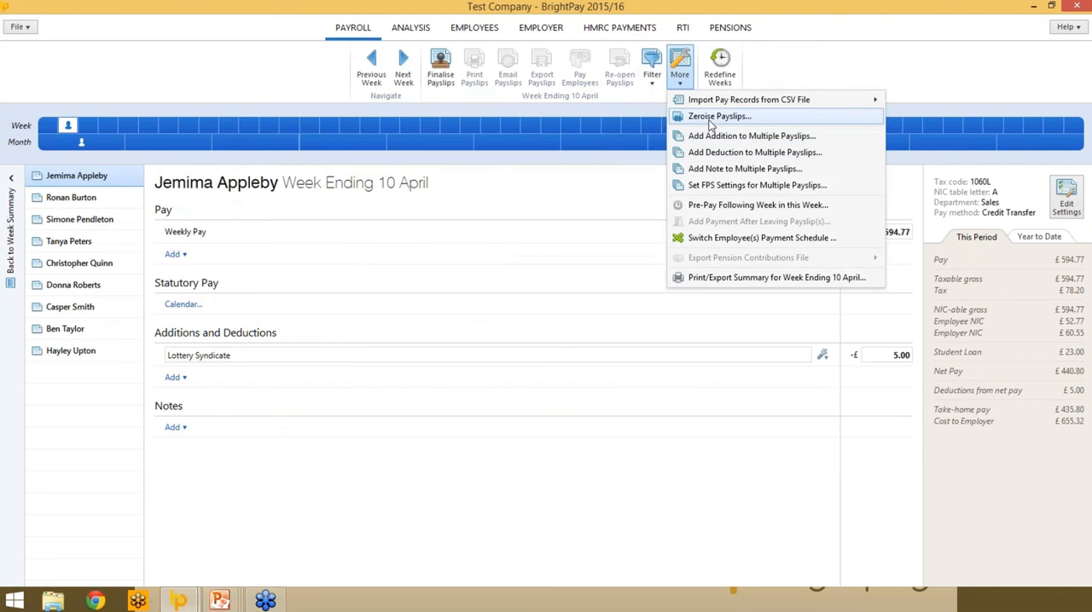
pyautogui.click(731, 171)
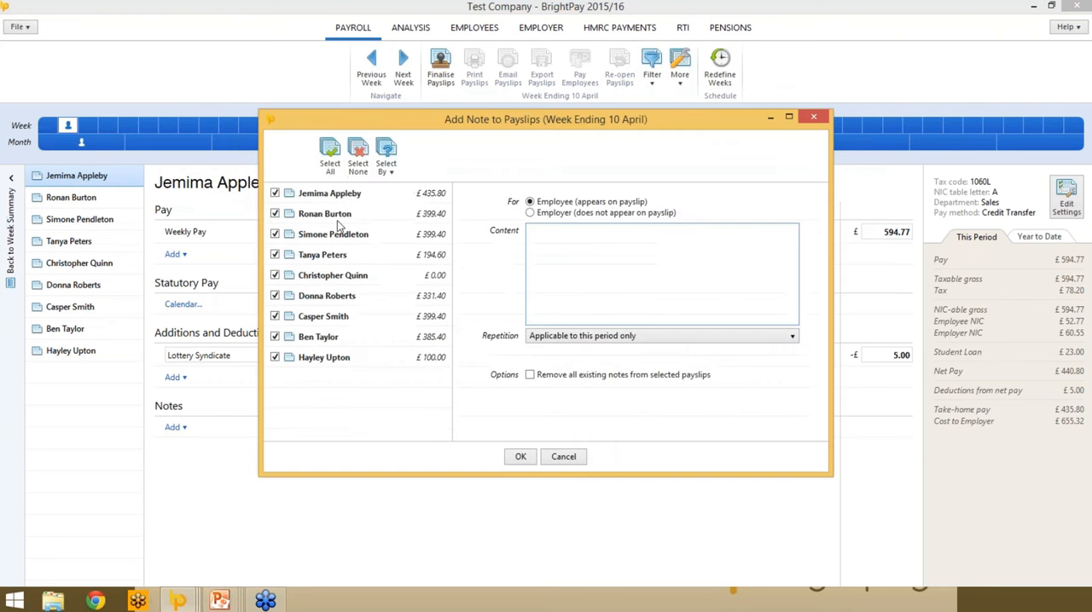
pyautogui.click(544, 273)
pyautogui.write('Test Note')
pyautogui.click(275, 274)
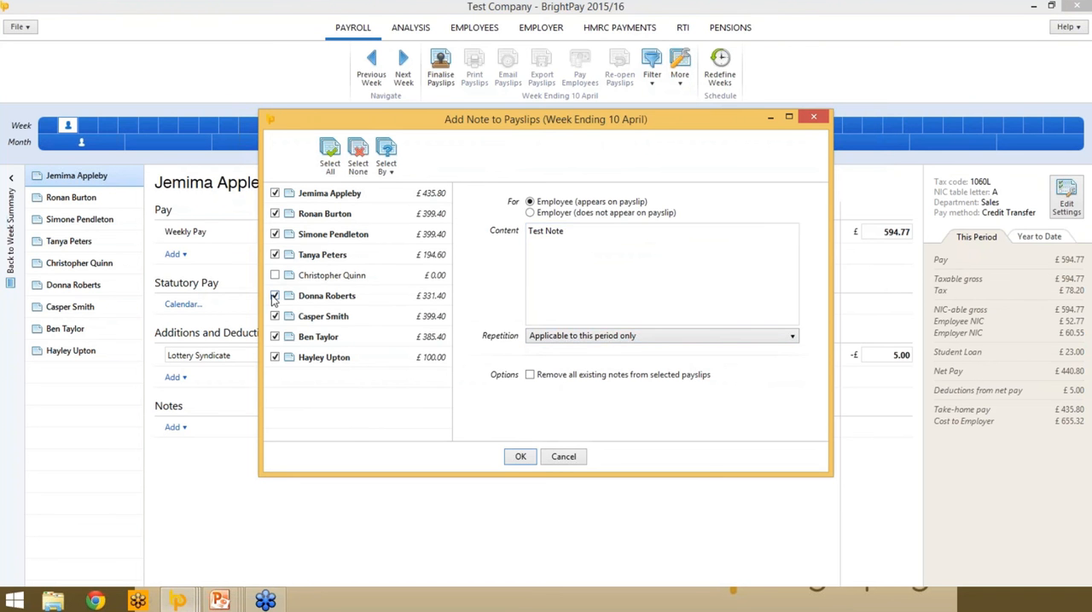
pyautogui.click(275, 295)
pyautogui.click(274, 315)
pyautogui.click(274, 336)
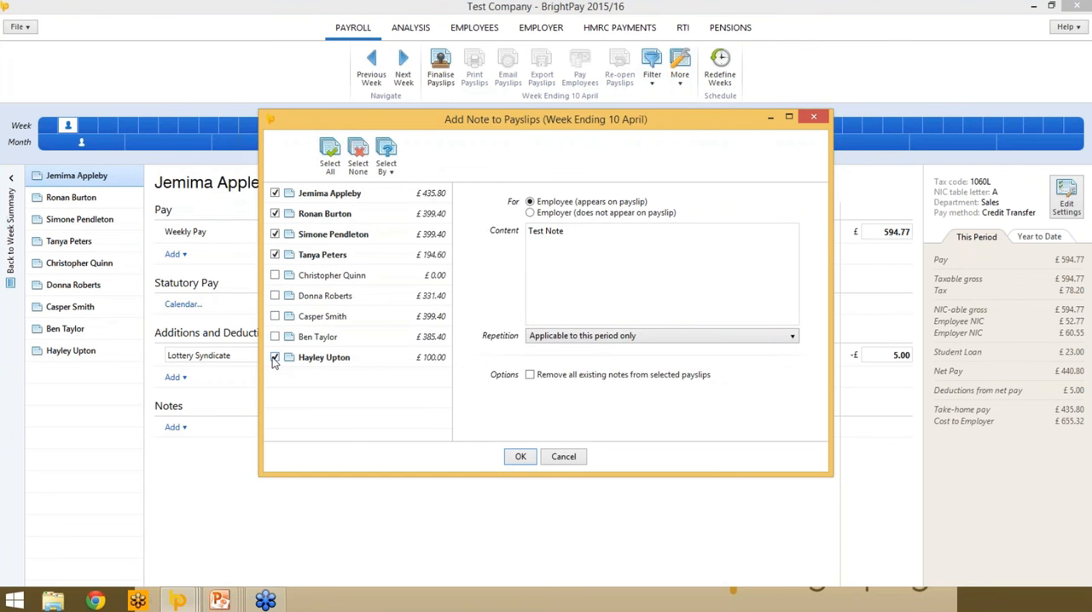
pyautogui.click(275, 357)
pyautogui.click(520, 457)
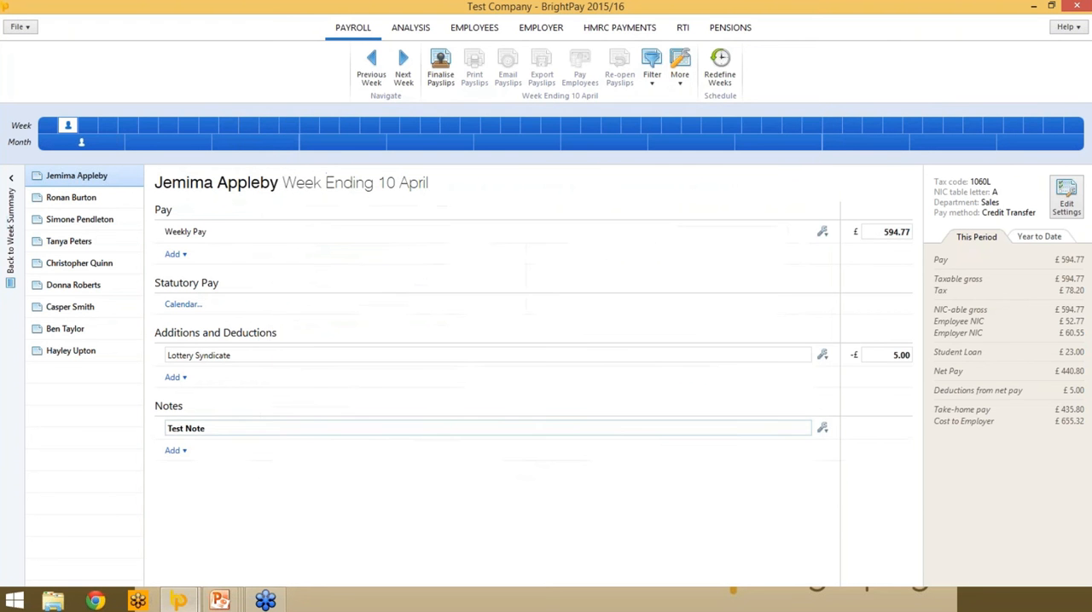
# - Check the note on the second, third and fourth employees' payslips and return to the first employee's payslip
pyautogui.click(46, 199)
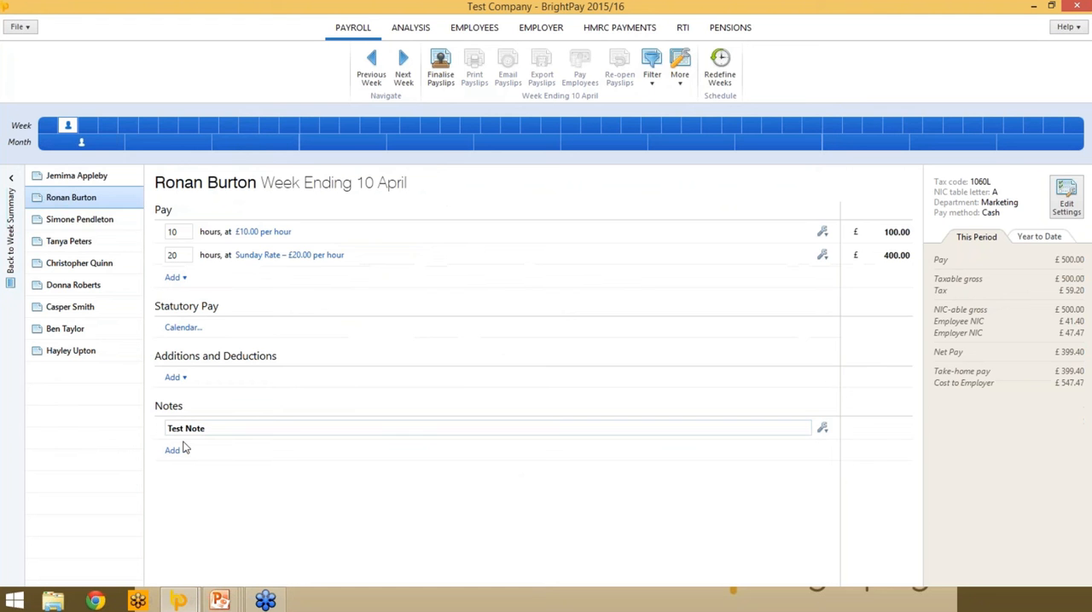
pyautogui.click(85, 221)
pyautogui.click(88, 244)
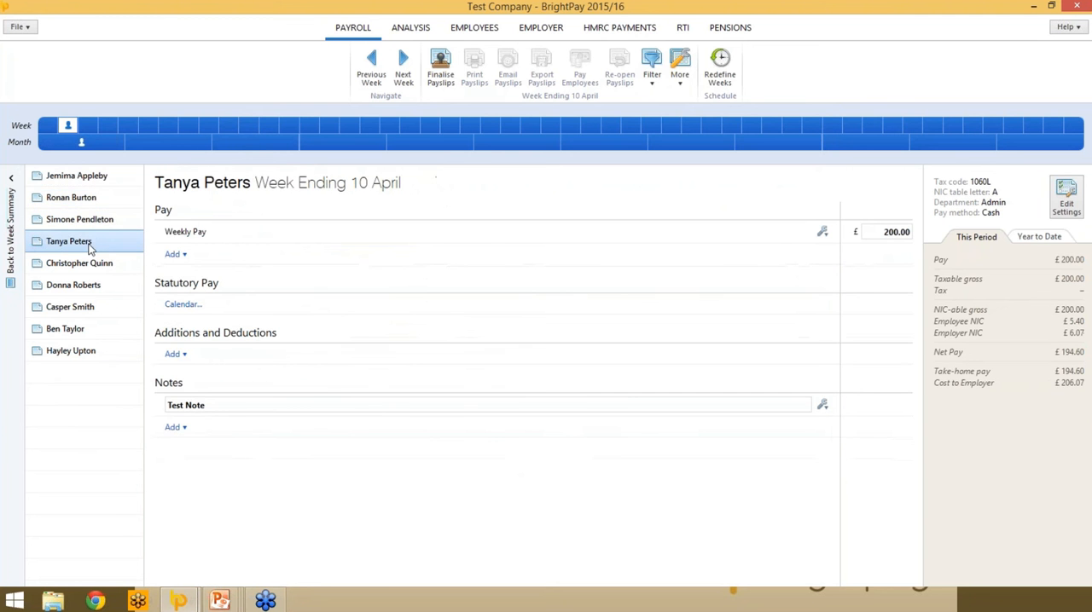
pyautogui.click(109, 178)
# - Examine the additional payslip operations and the options for adding pay, including copying payments from an earlier week
pyautogui.click(680, 67)
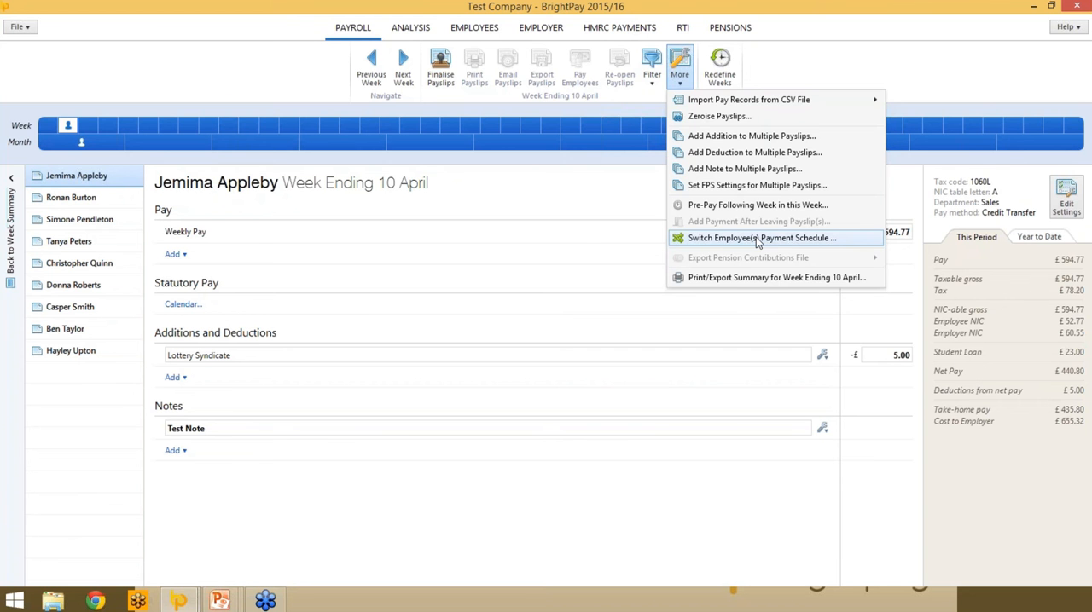
pyautogui.click(313, 220)
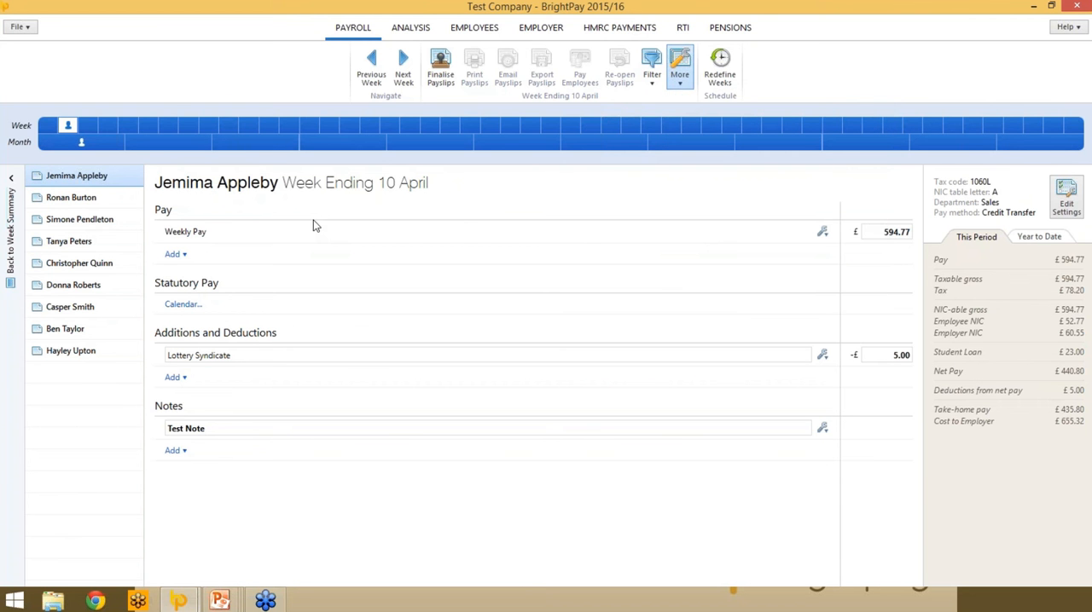
pyautogui.click(175, 255)
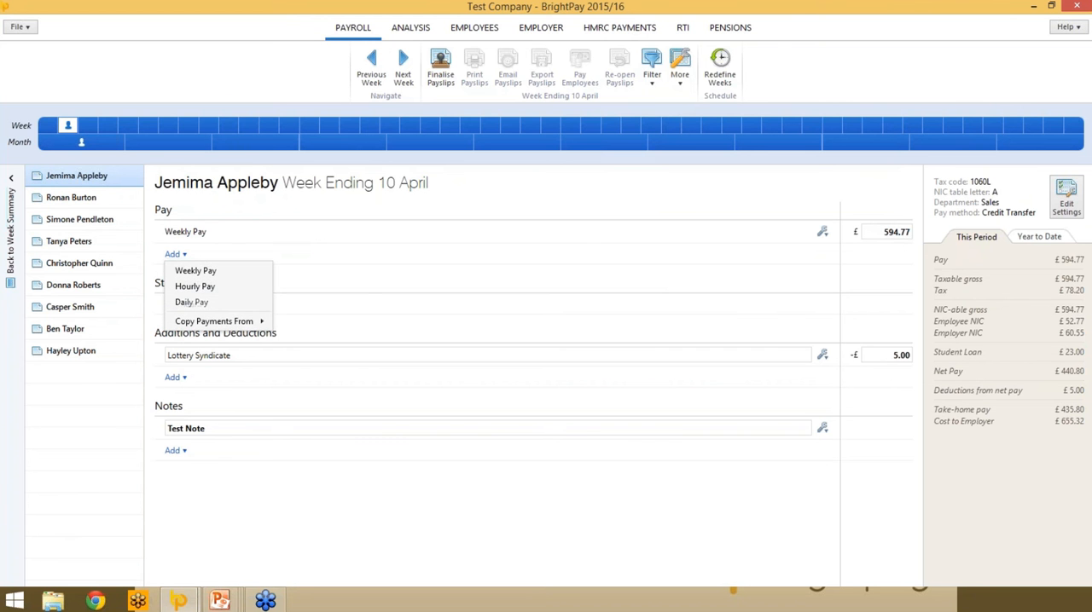
pyautogui.moveTo(186, 328)
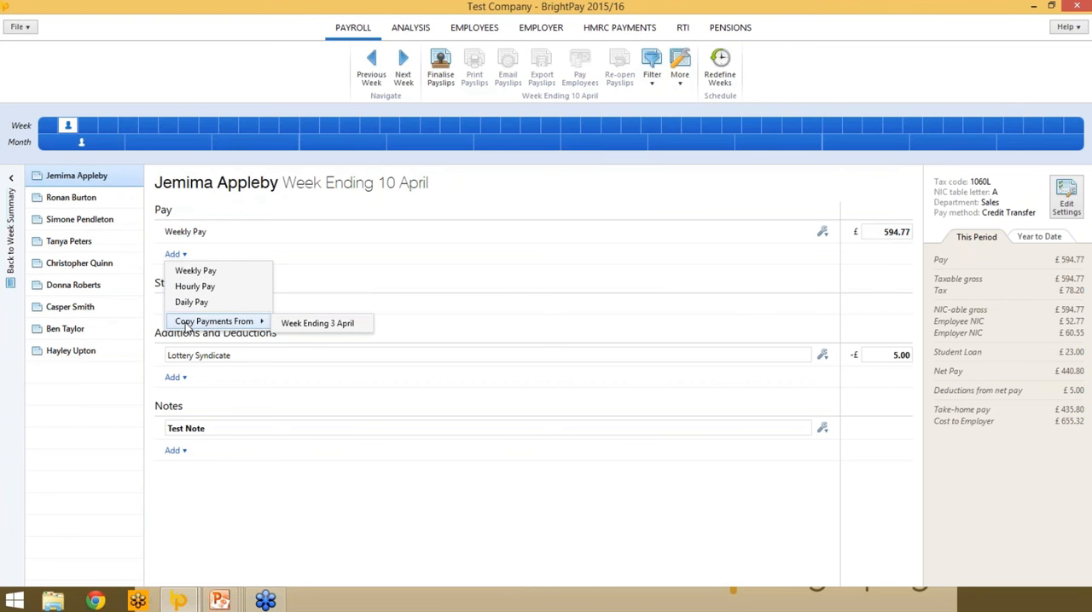
pyautogui.click(128, 458)
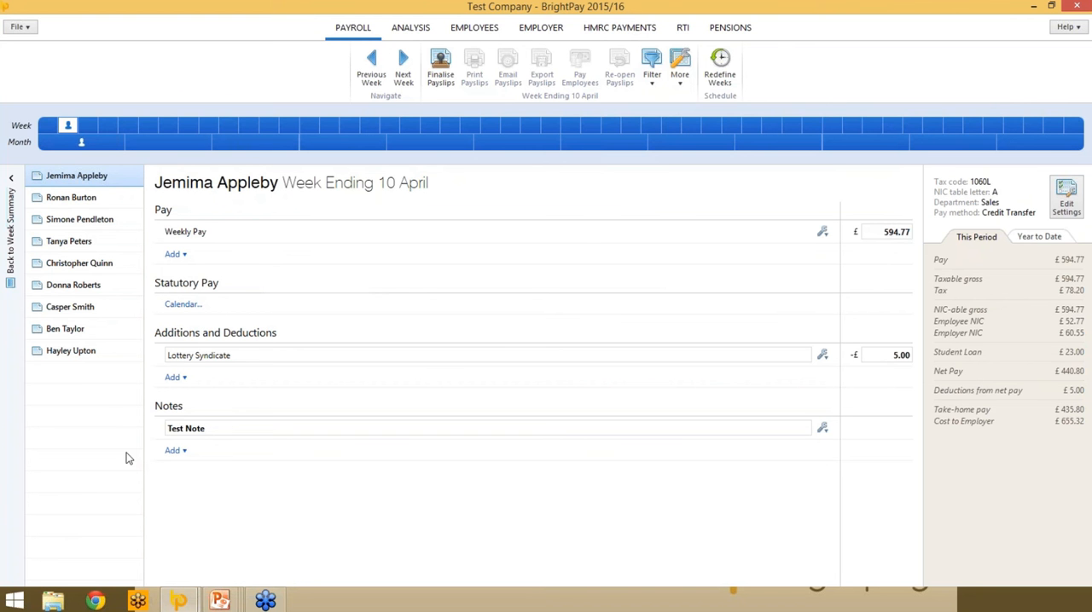
# - Open the first employee's calendar from the Statutory Pay section and select 1 April 2015
pyautogui.click(97, 180)
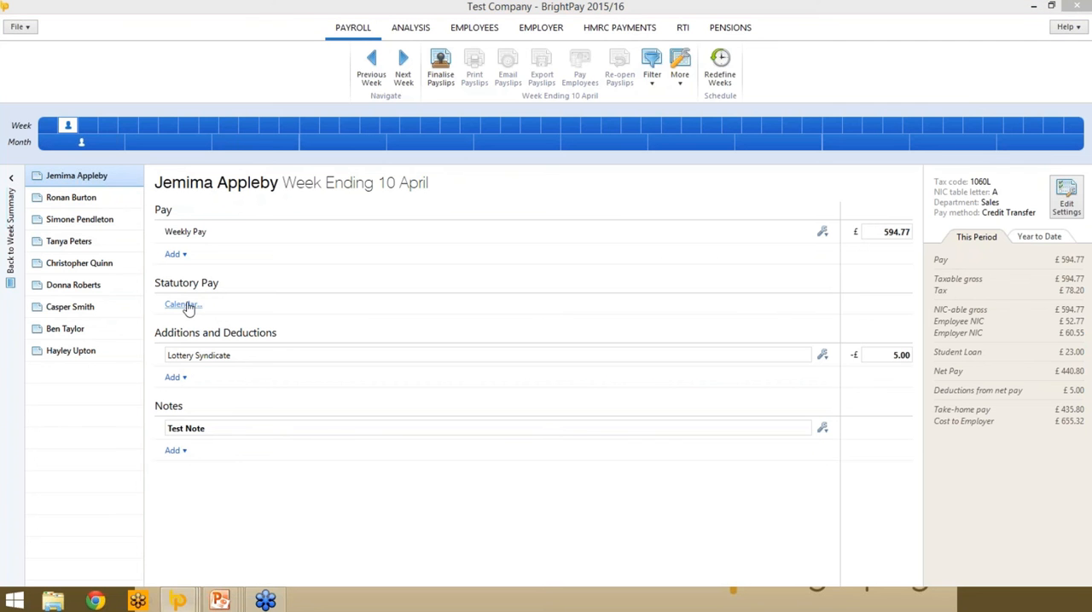
pyautogui.click(188, 307)
pyautogui.moveTo(678, 5); pyautogui.dragTo(576, 96)
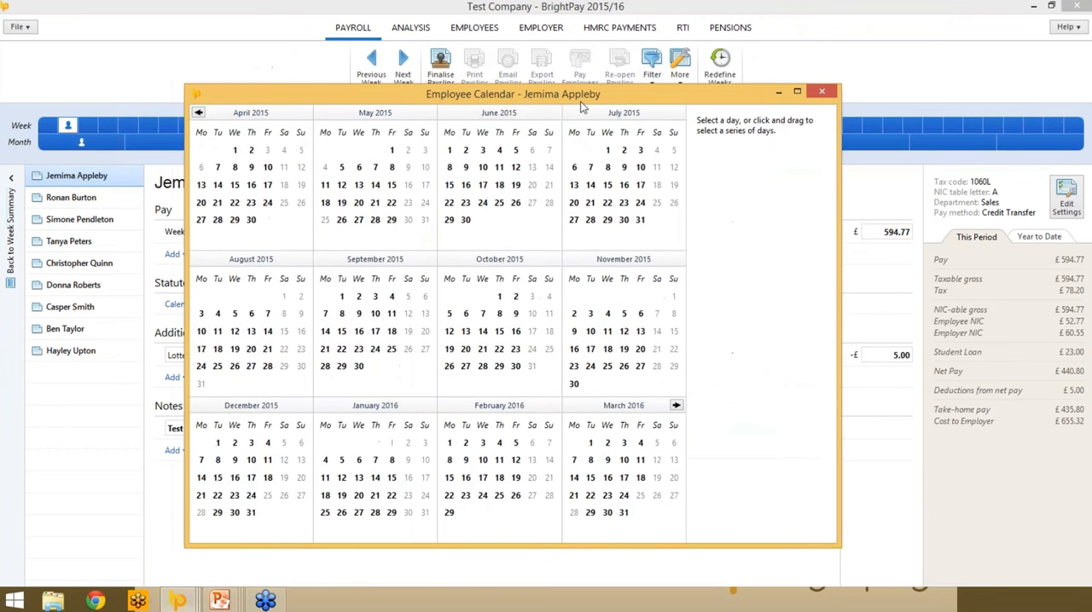
pyautogui.click(235, 151)
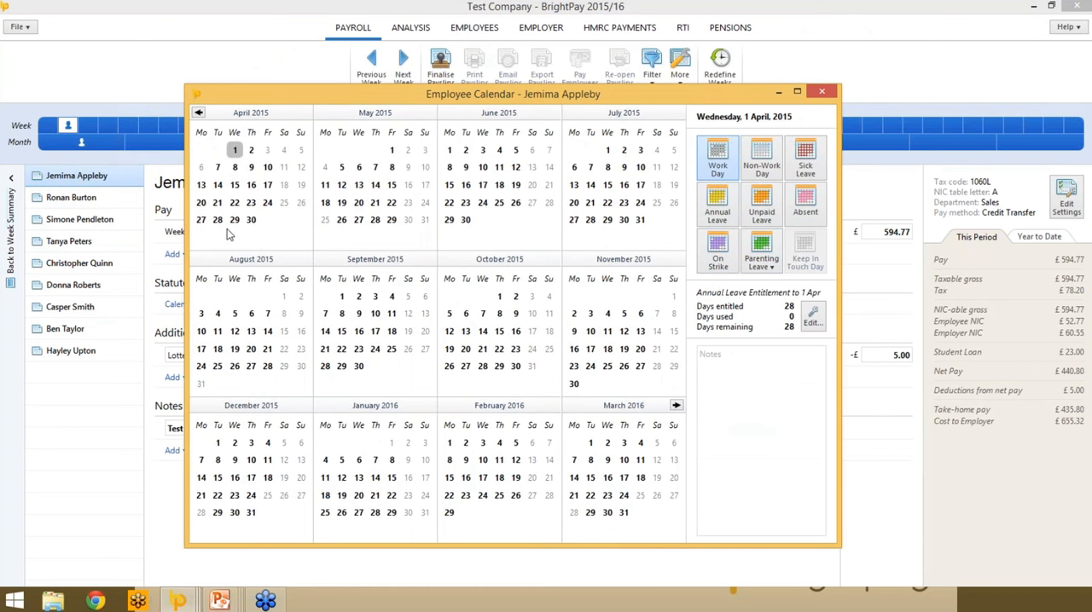
# - Mark 13 to 17 April 2015 as annual leave in the employee's calendar and remove that leave again
pyautogui.moveTo(201, 185); pyautogui.dragTo(269, 188)
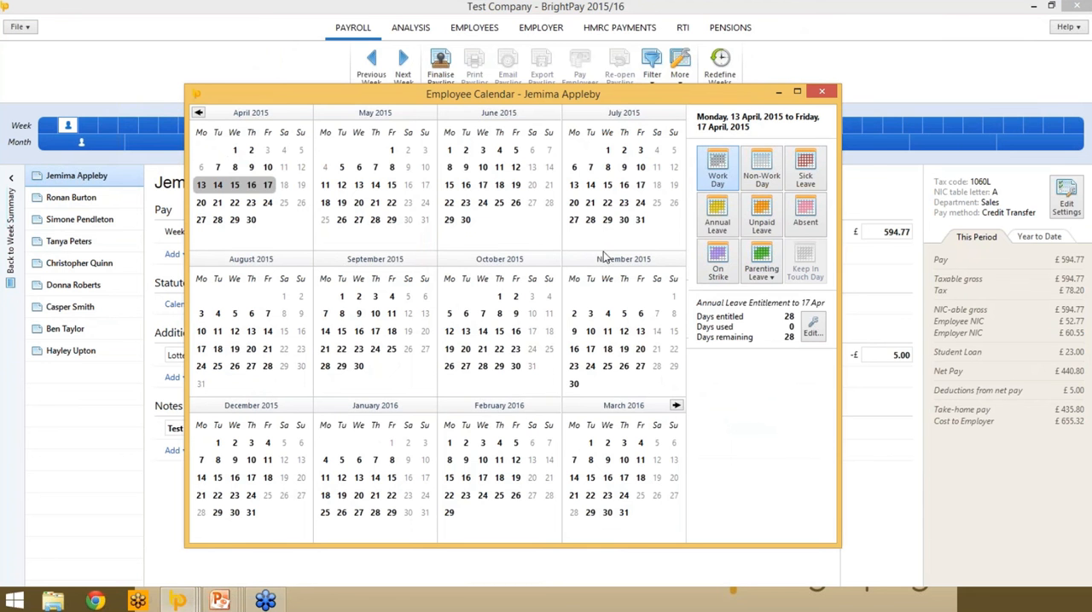
pyautogui.click(727, 218)
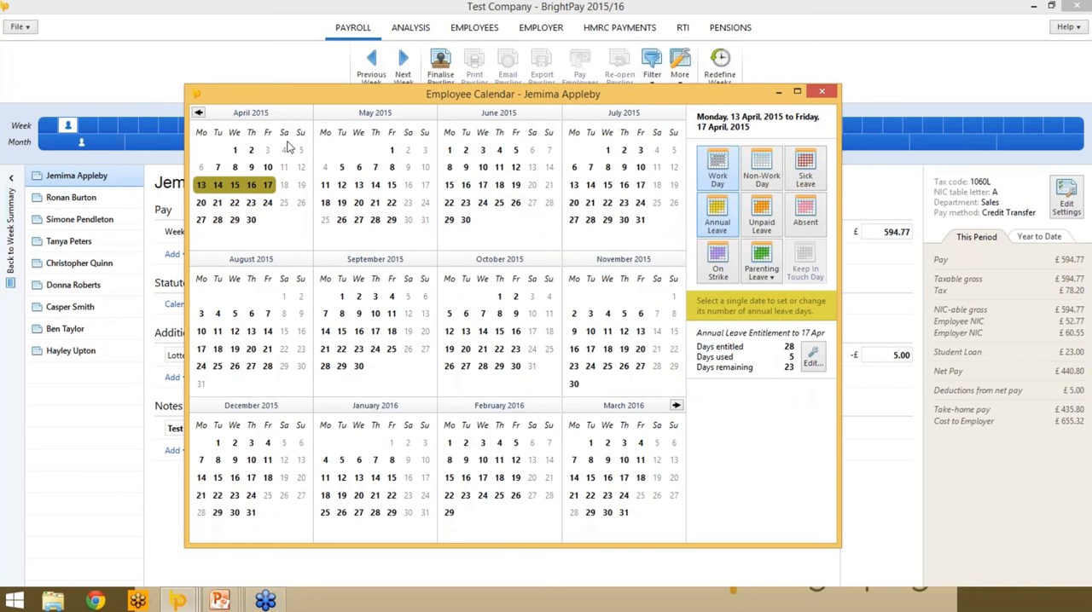
pyautogui.moveTo(205, 191); pyautogui.dragTo(267, 191)
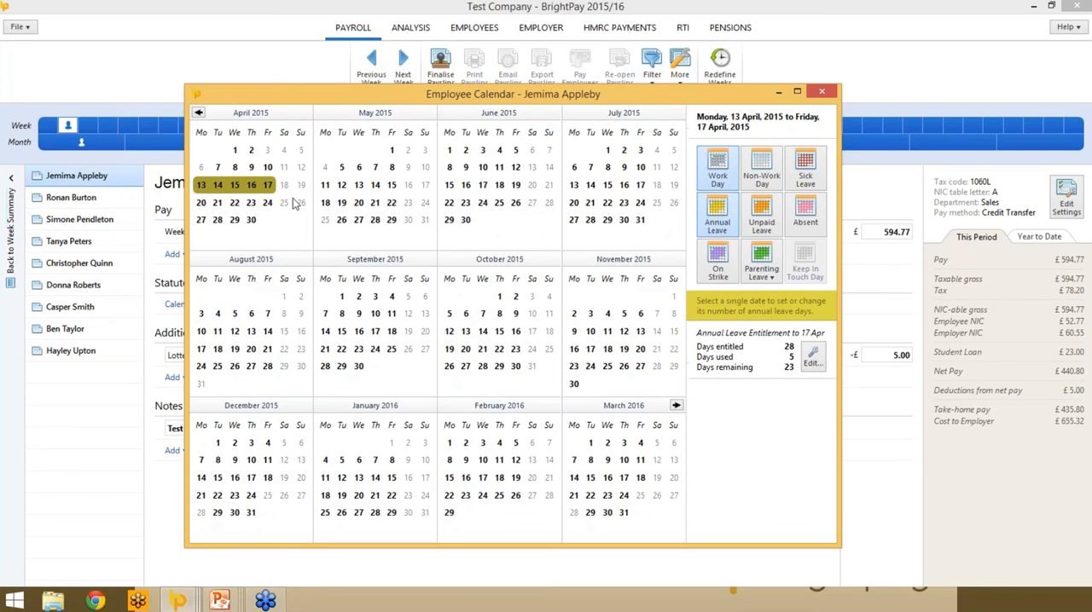
pyautogui.click(721, 215)
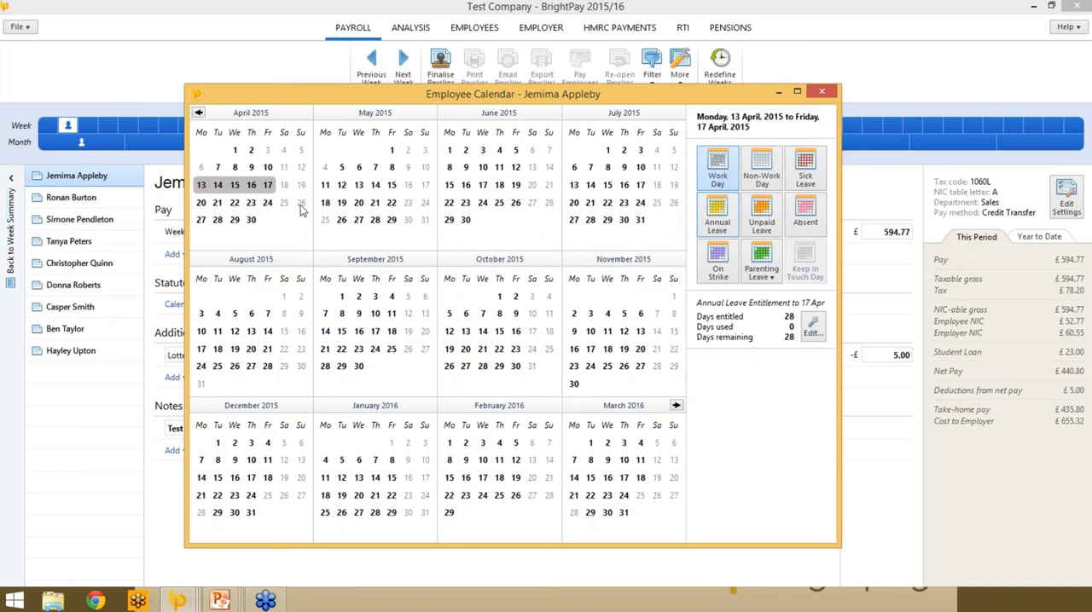
# - Add maternity leave starting 1 April 2015 with an expected birth date of 13 April 2015, and close the employee calendar
pyautogui.click(235, 151)
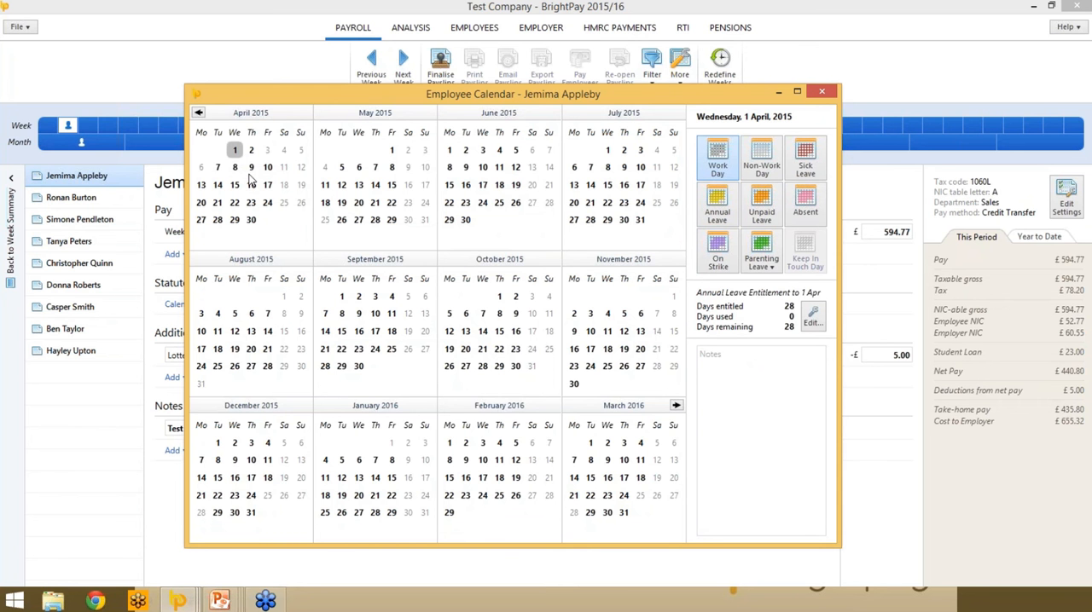
pyautogui.click(759, 253)
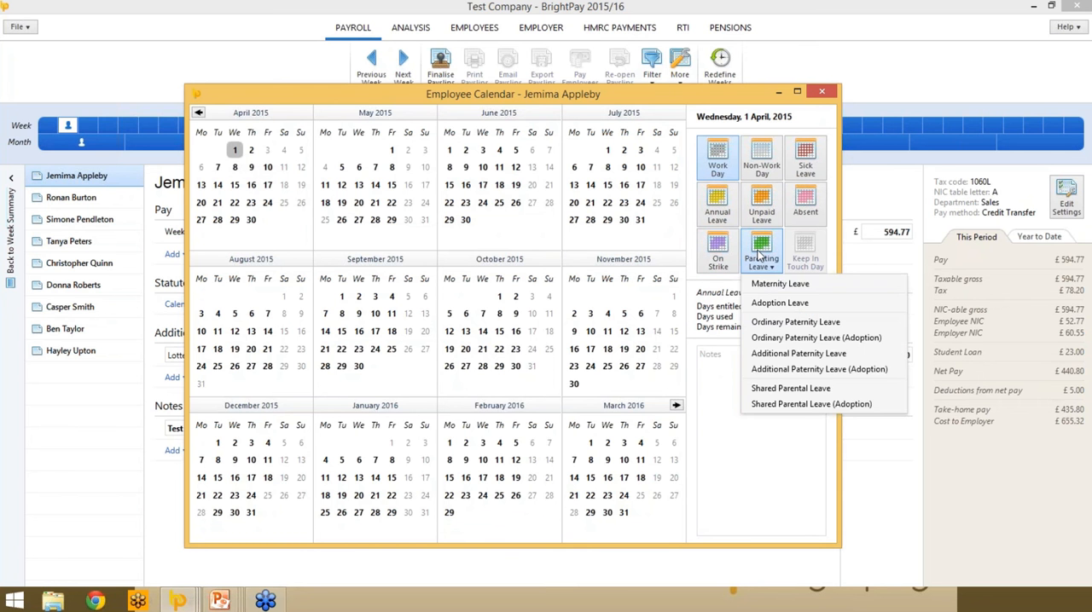
pyautogui.click(787, 286)
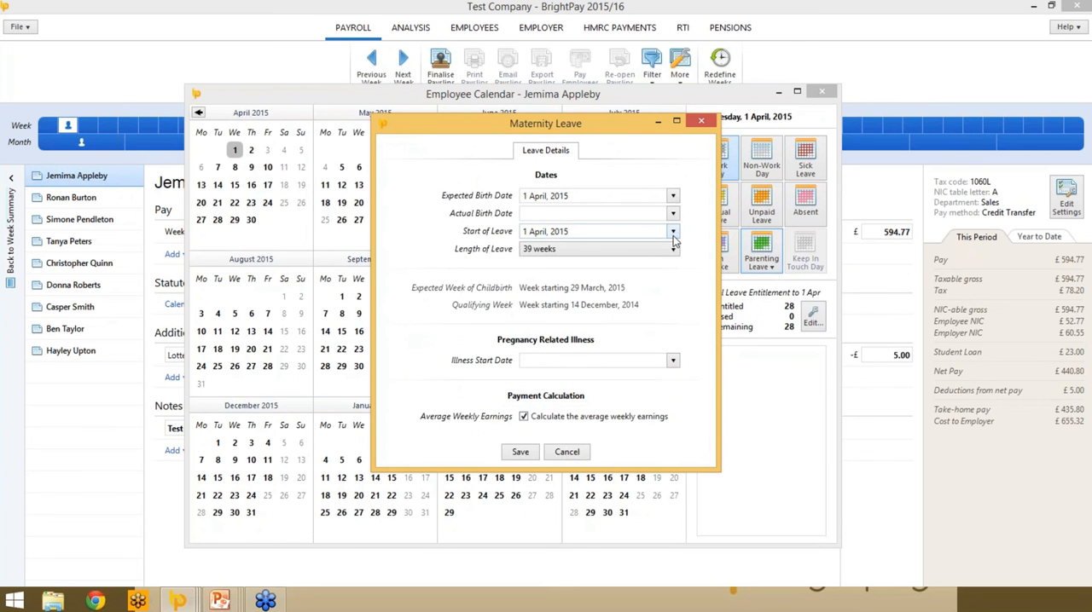
pyautogui.click(673, 197)
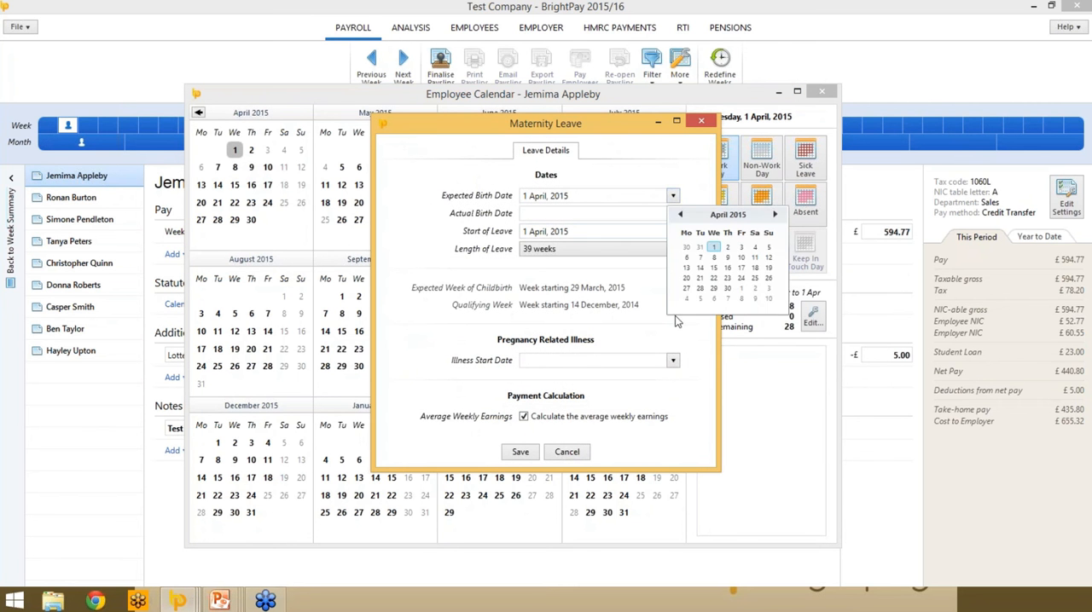
pyautogui.click(686, 268)
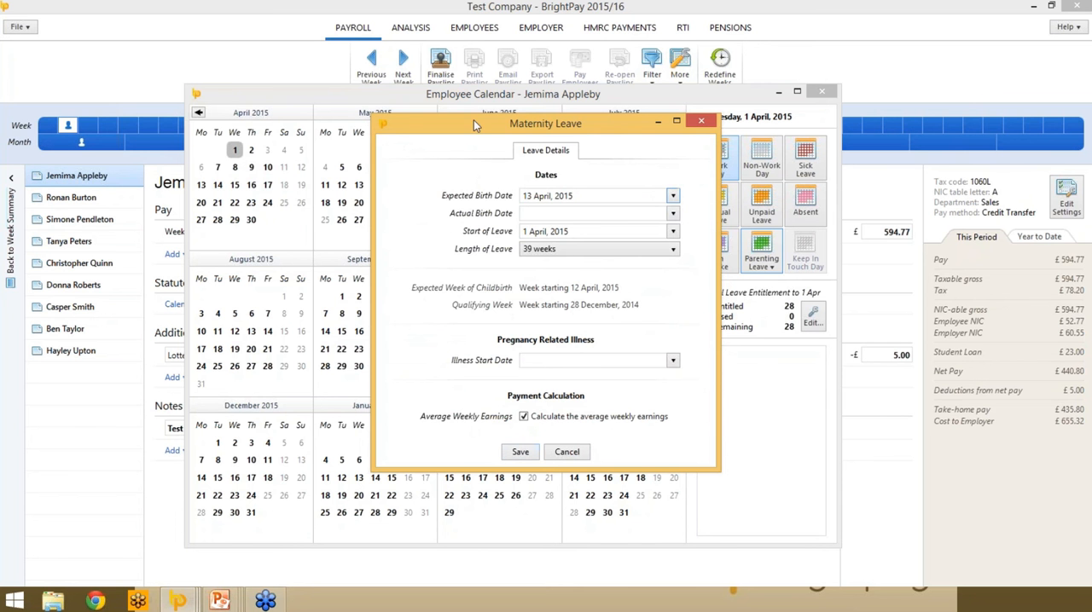
pyautogui.click(520, 453)
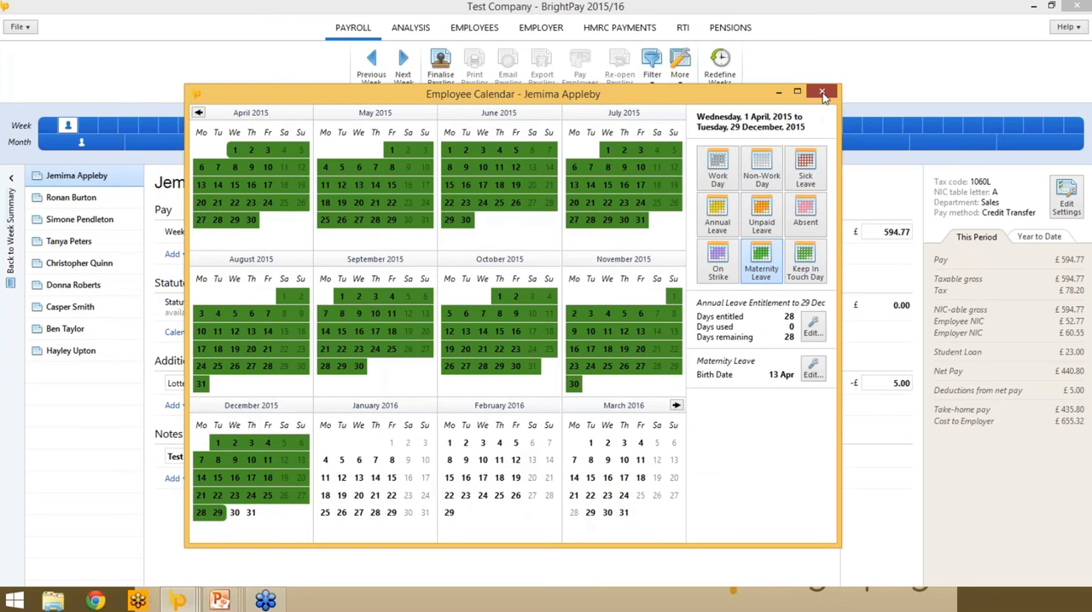
pyautogui.click(821, 92)
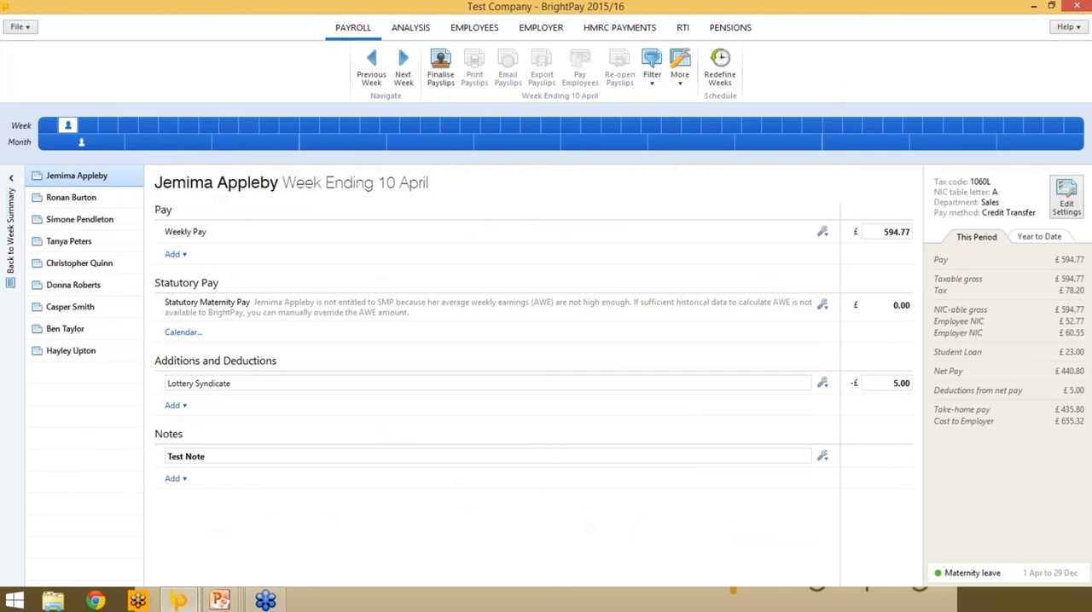
# - Override the average weekly earnings for the Statutory Maternity Pay with 500.00
pyautogui.click(821, 307)
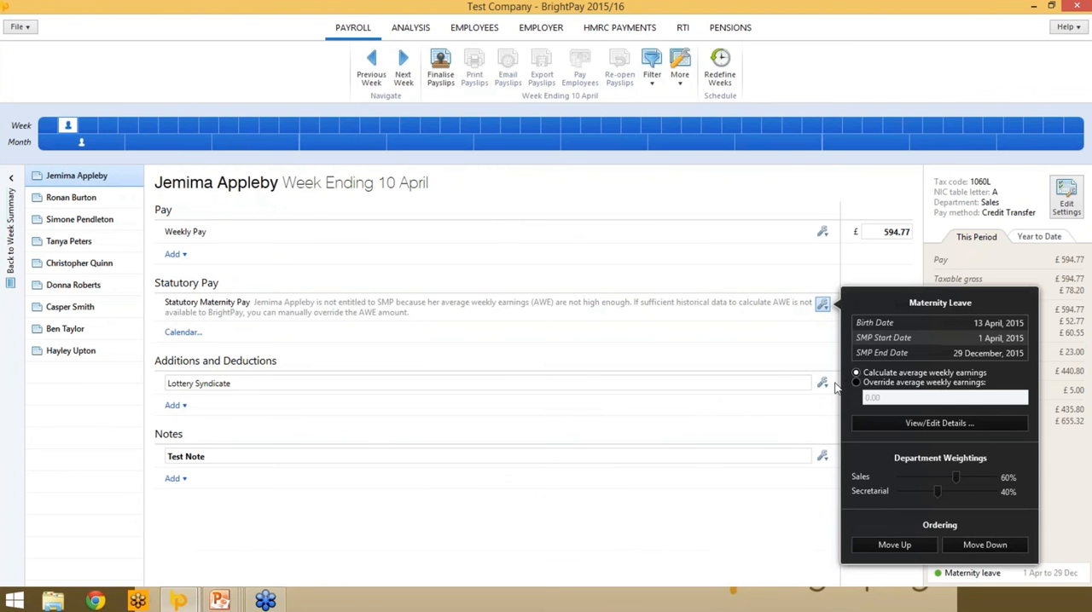
pyautogui.click(855, 382)
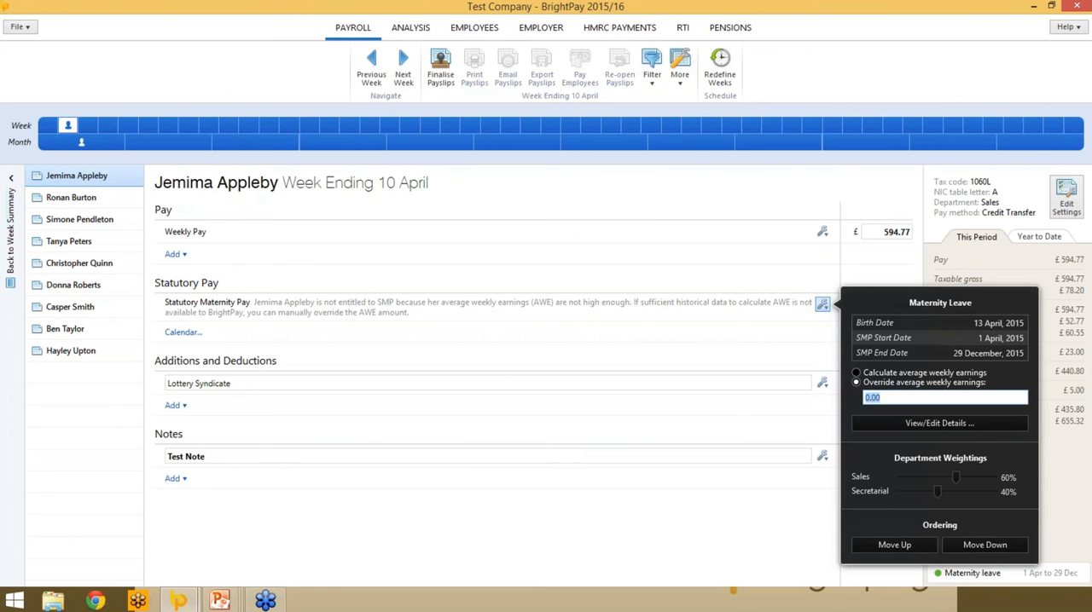
pyautogui.write('5.00')
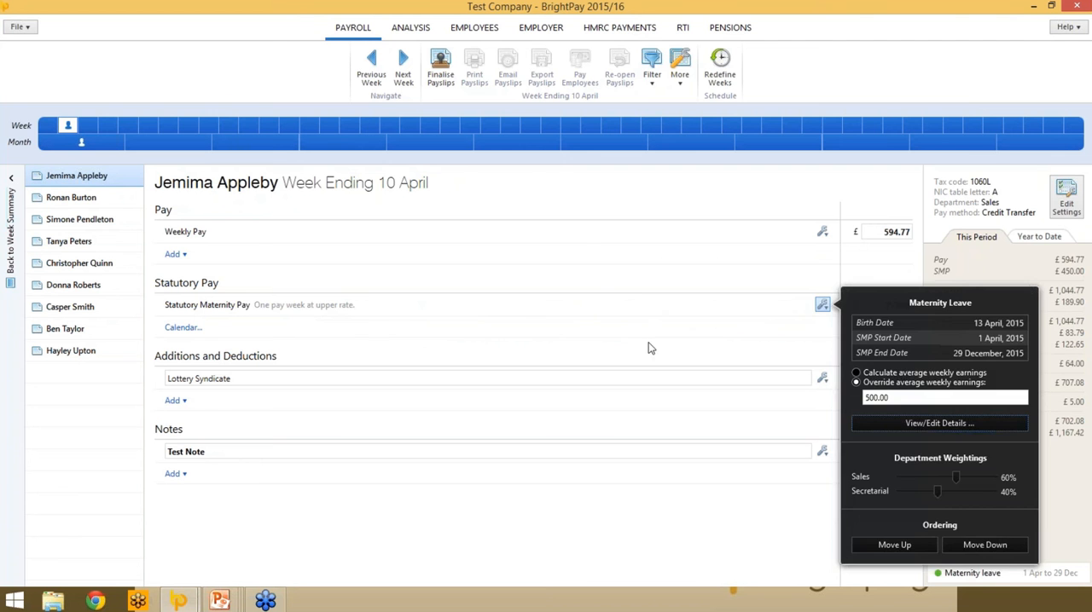
# - Start a Council Tax Attachment of Earnings Order (CTAEO) for the first employee, with description CTAEO and reference abc123
pyautogui.click(648, 342)
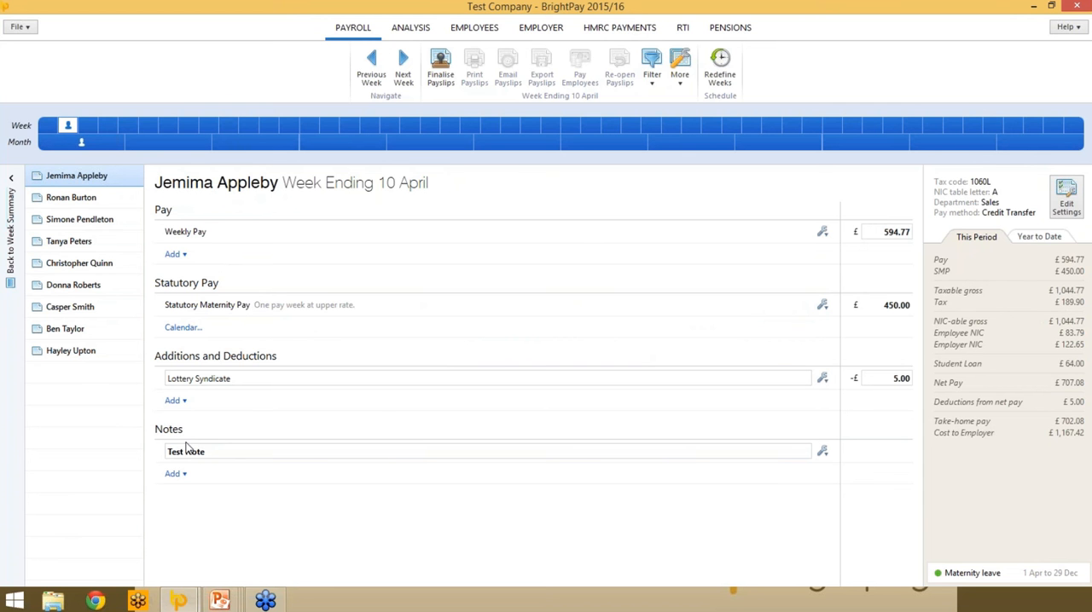
pyautogui.click(180, 401)
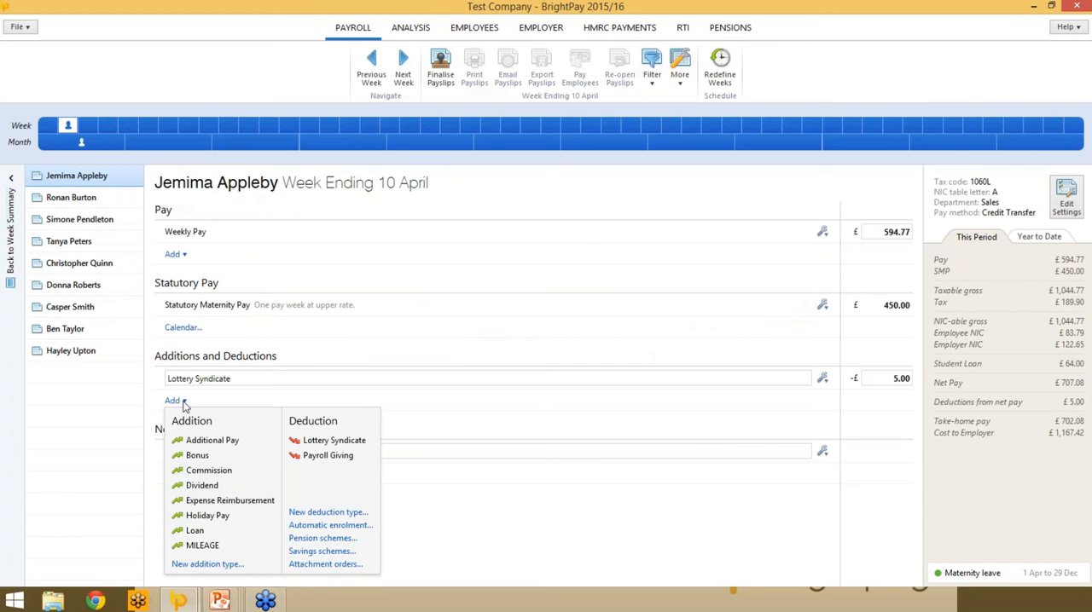
pyautogui.click(322, 567)
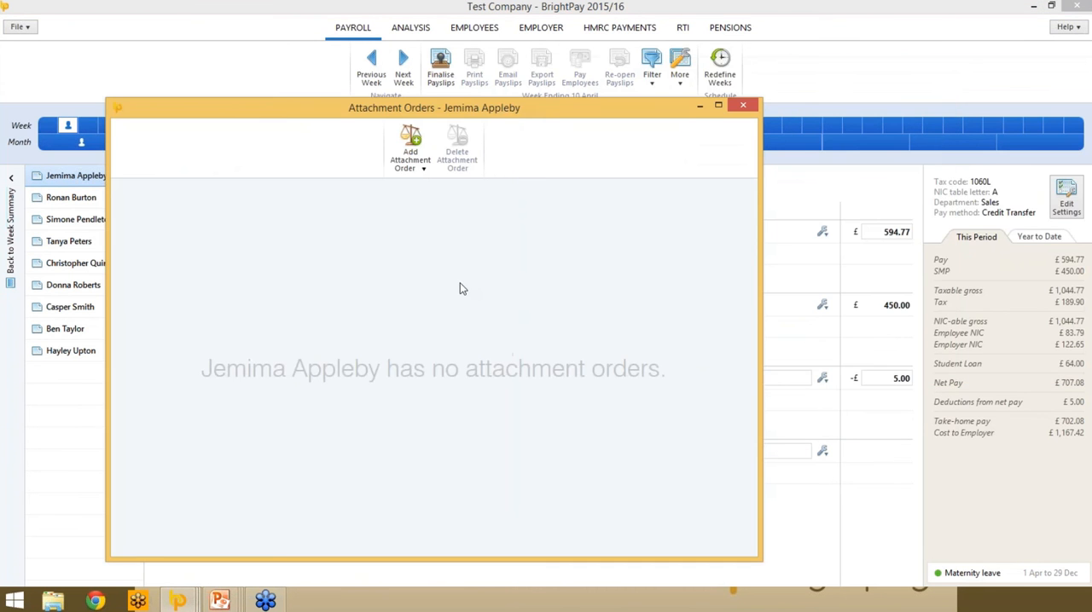
pyautogui.click(423, 164)
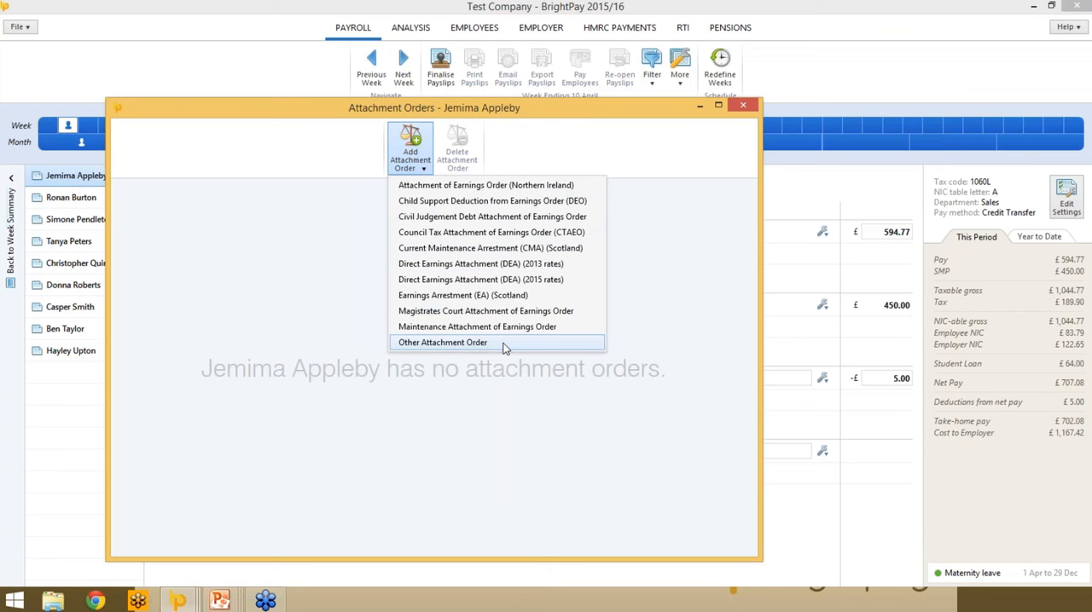
pyautogui.click(517, 232)
pyautogui.click(435, 239)
pyautogui.write('CTAEO')
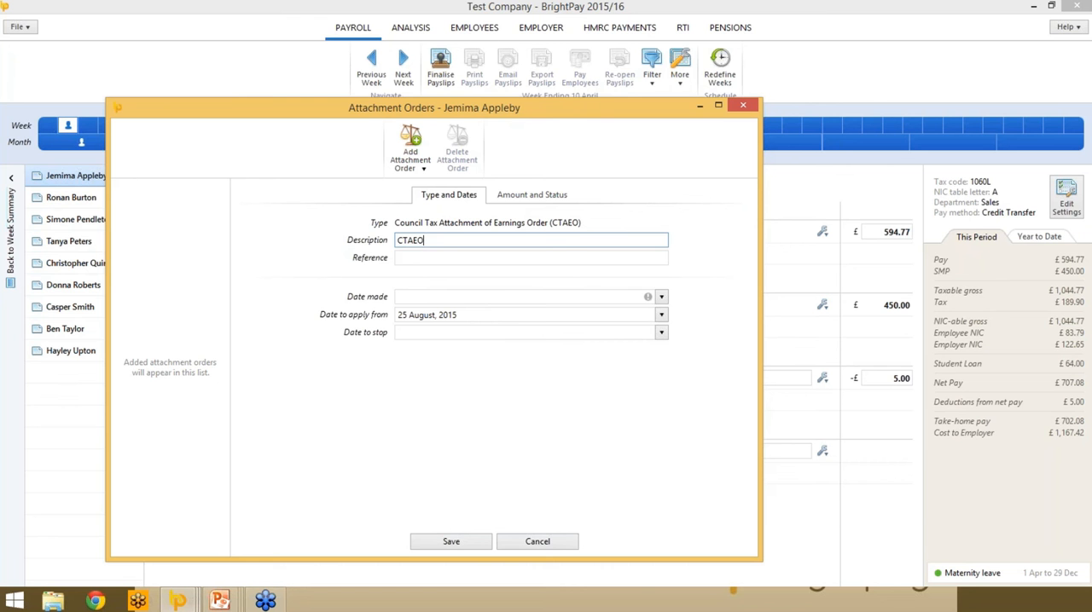
pyautogui.press('Tab')
pyautogui.write('abc123')
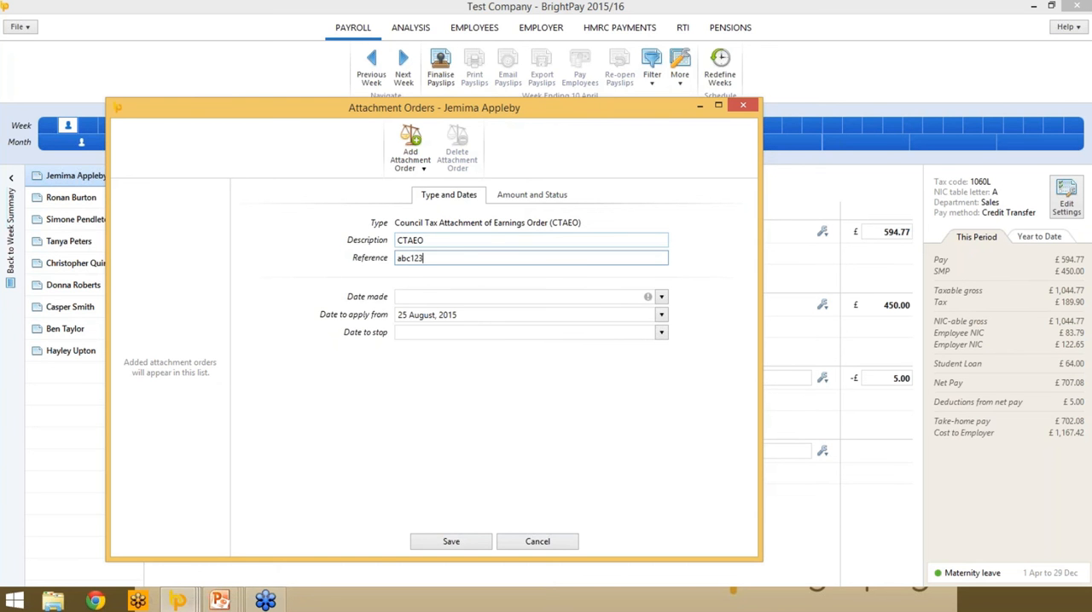
pyautogui.press('Tab')
# - Set both the attachment order's date made and its date to apply from to 1 April 2015
pyautogui.click(661, 297)
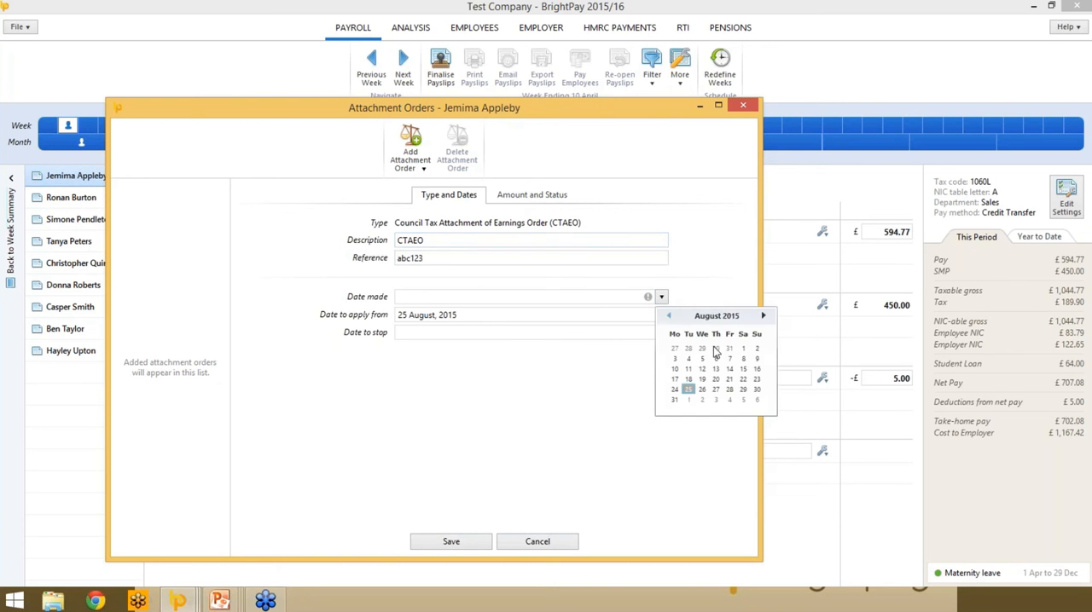
pyautogui.click(672, 317)
pyautogui.click(672, 318)
pyautogui.click(672, 318)
pyautogui.click(672, 317)
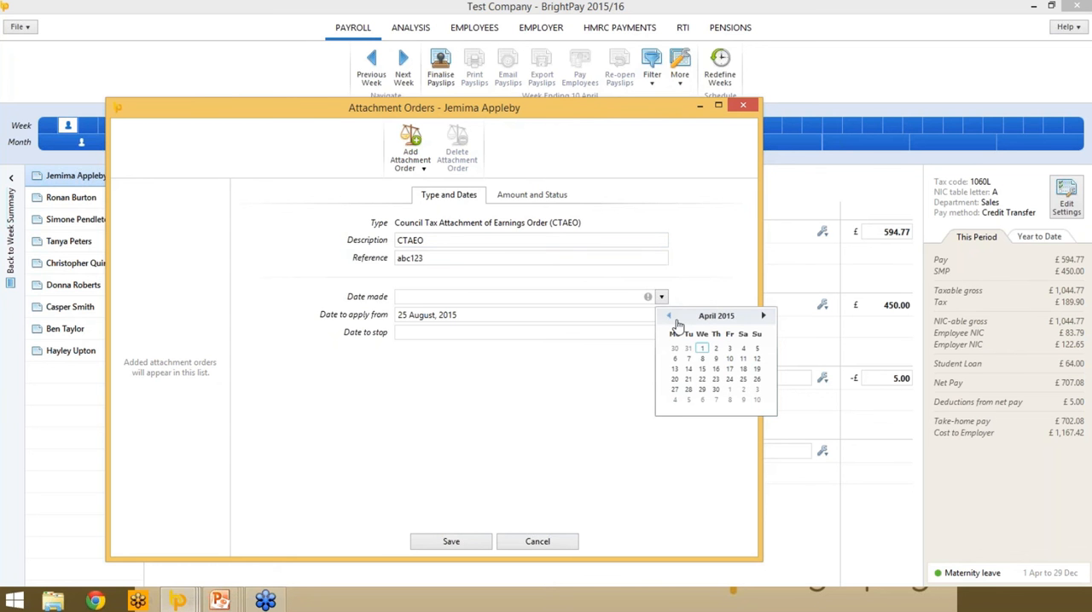
pyautogui.click(701, 348)
pyautogui.click(662, 315)
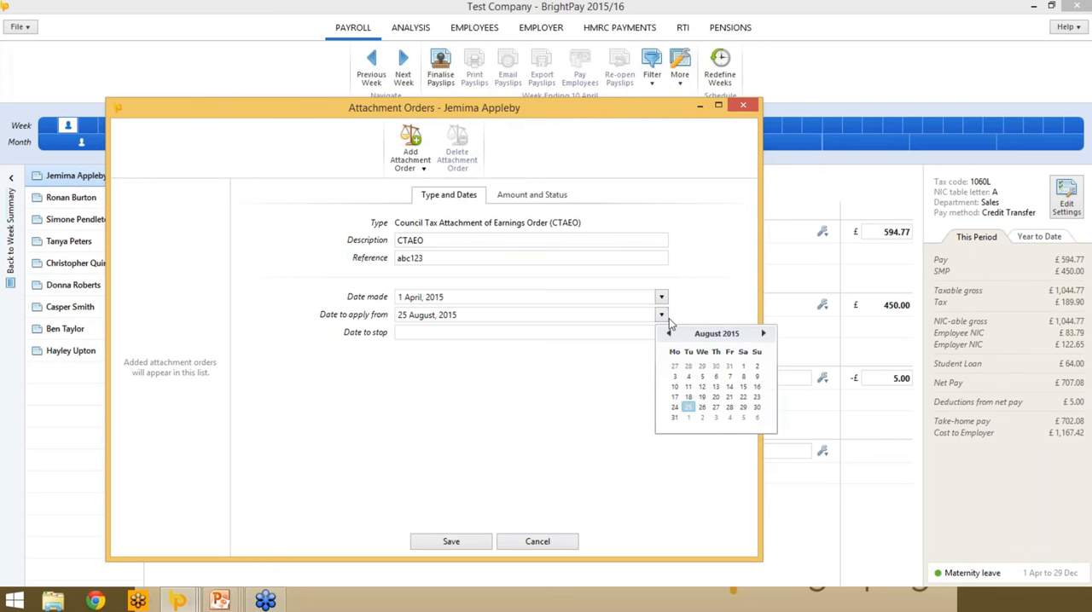
pyautogui.click(669, 333)
pyautogui.click(668, 333)
pyautogui.click(669, 334)
pyautogui.click(669, 333)
pyautogui.click(701, 366)
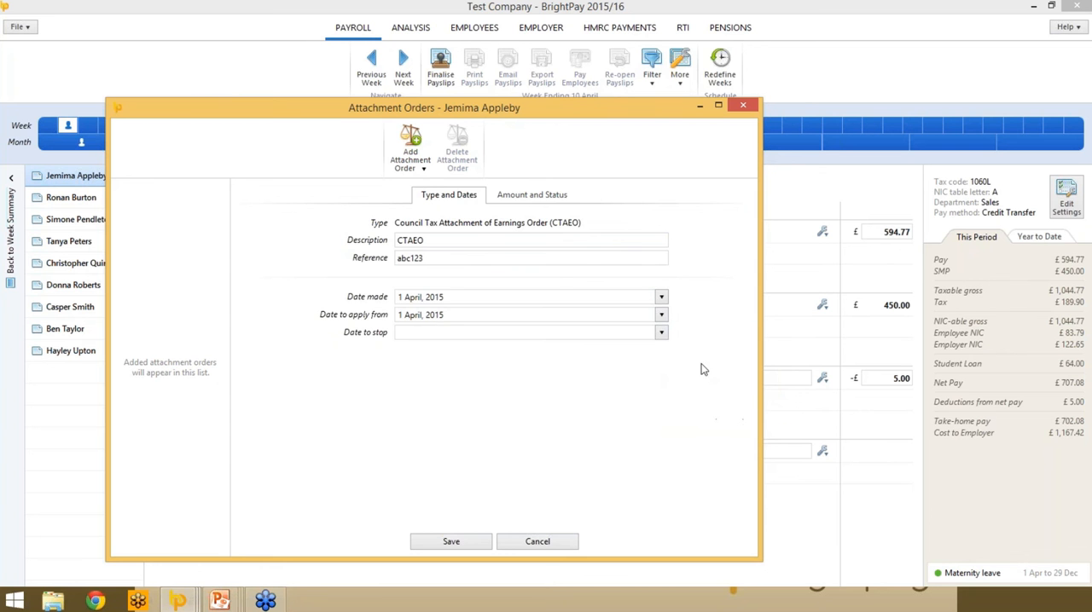
# - Enable the £1 admin charge each period, set the total amount to be paid to £1,000, and save the attachment order
pyautogui.click(527, 197)
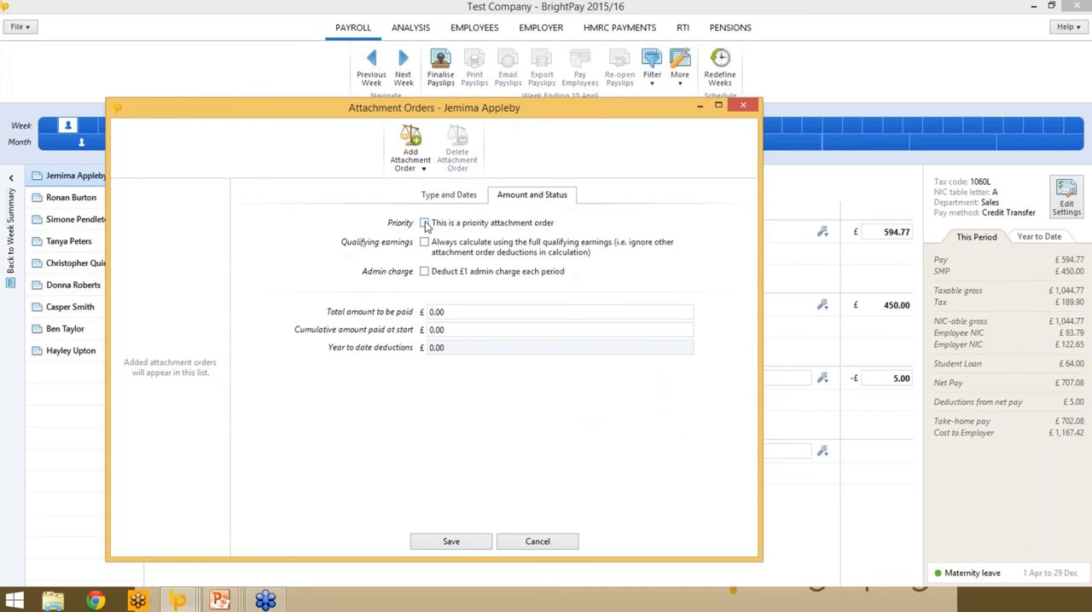
pyautogui.click(424, 273)
pyautogui.click(458, 313)
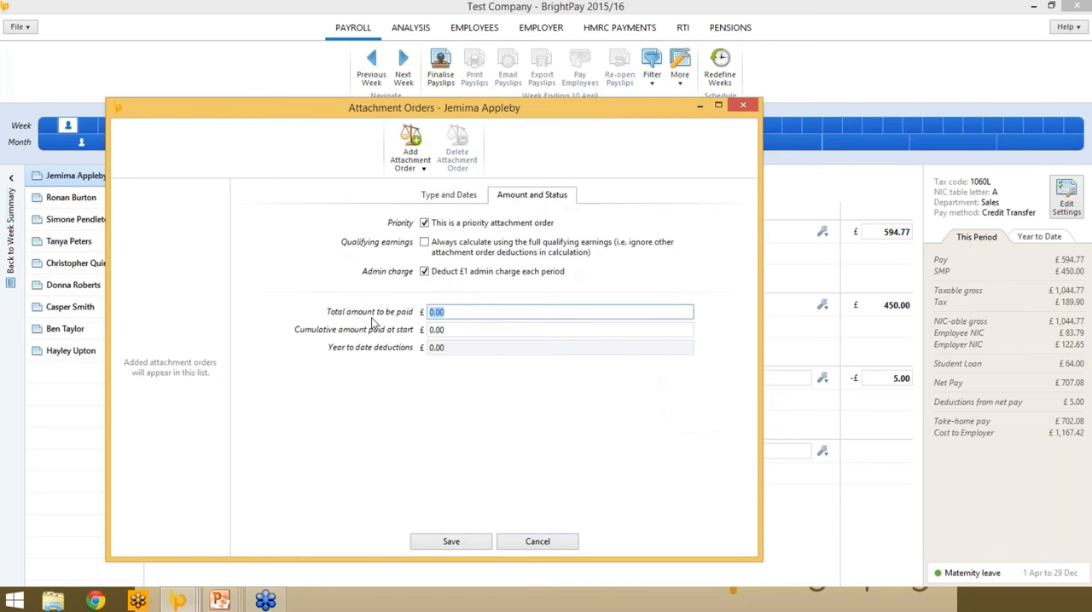
pyautogui.write('1000')
pyautogui.press('Tab')
pyautogui.click(437, 544)
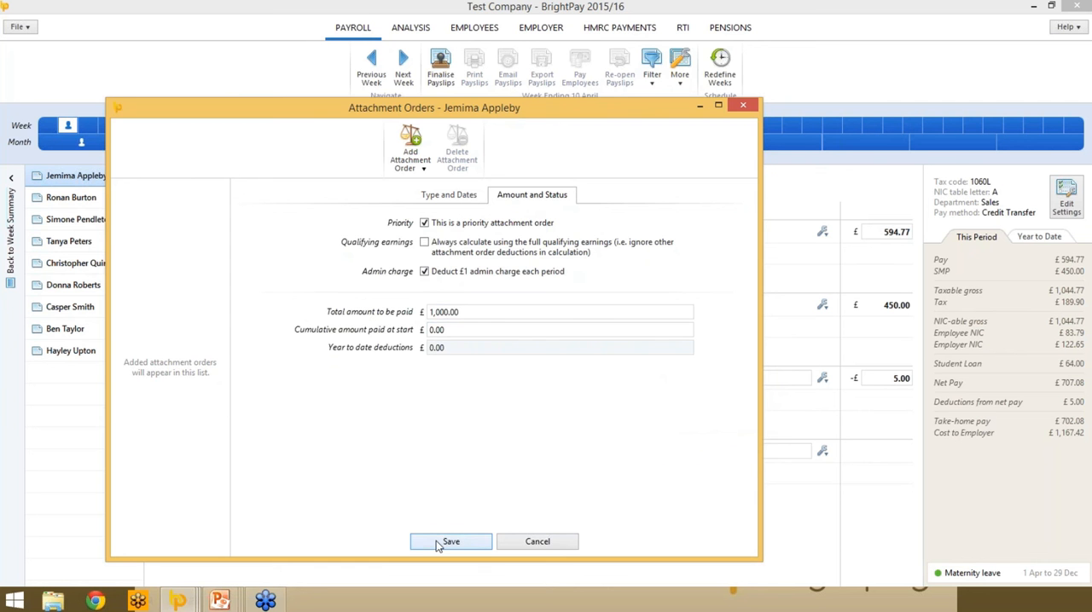
pyautogui.click(743, 111)
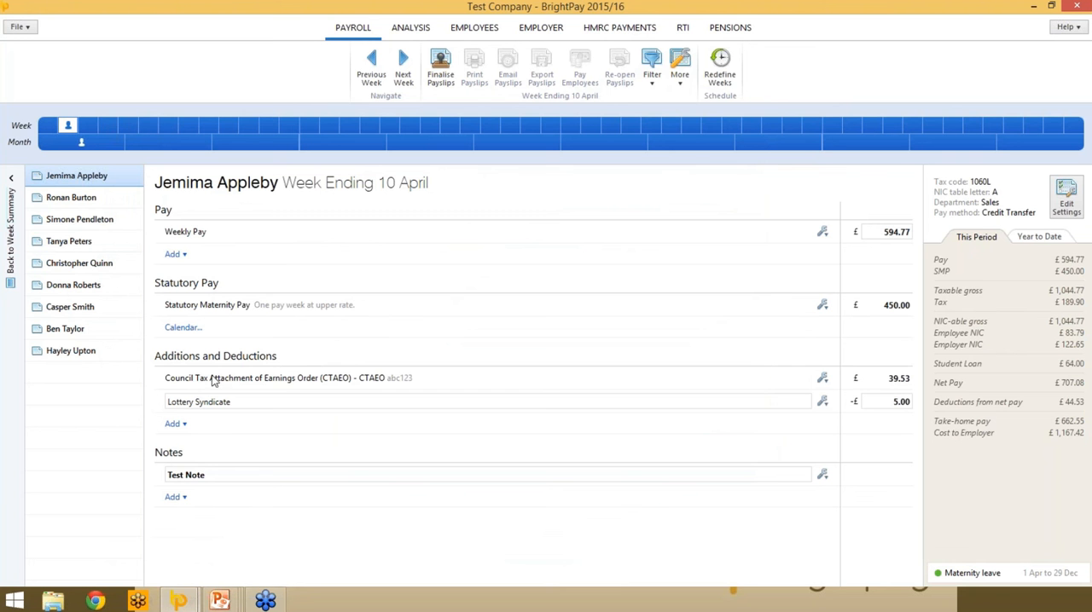
# - Finalise all payslips for the week ending 10 April with pay date 17 April 2015 and check the RTI submissions list
pyautogui.click(443, 70)
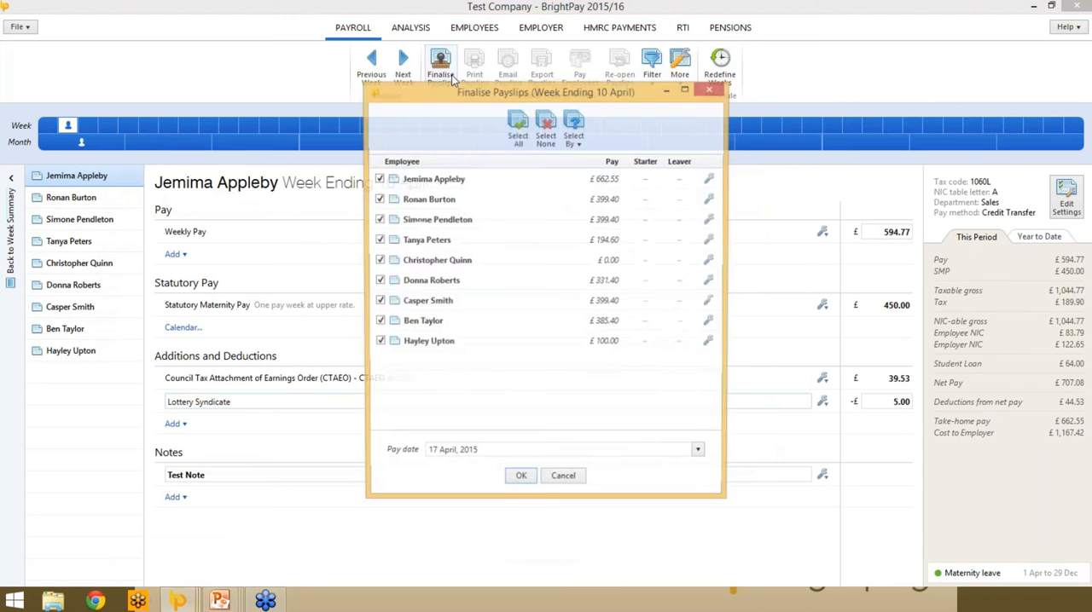
pyautogui.click(520, 483)
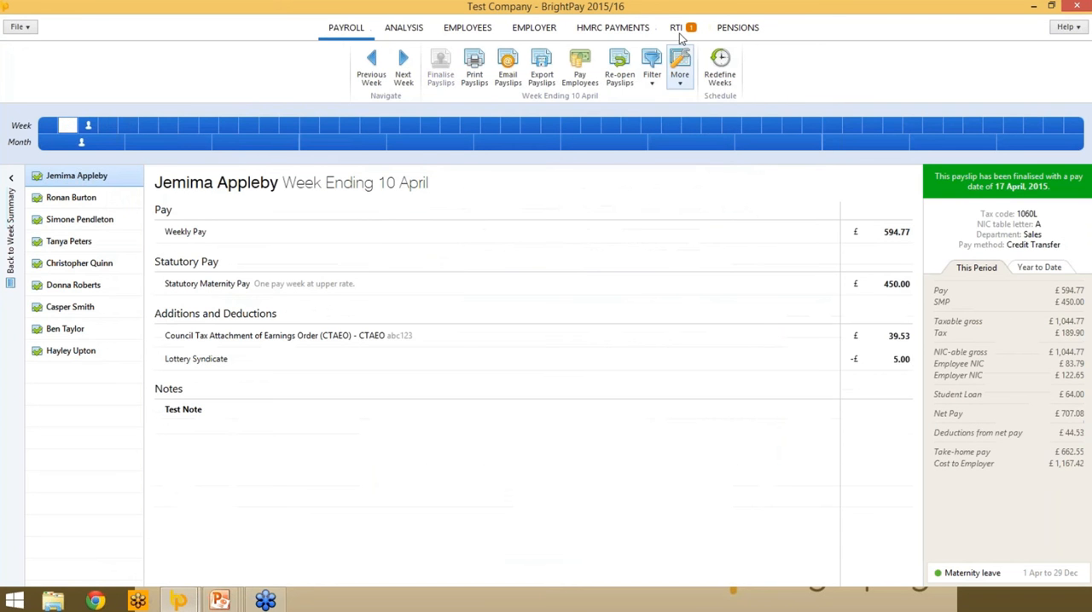
pyautogui.click(677, 29)
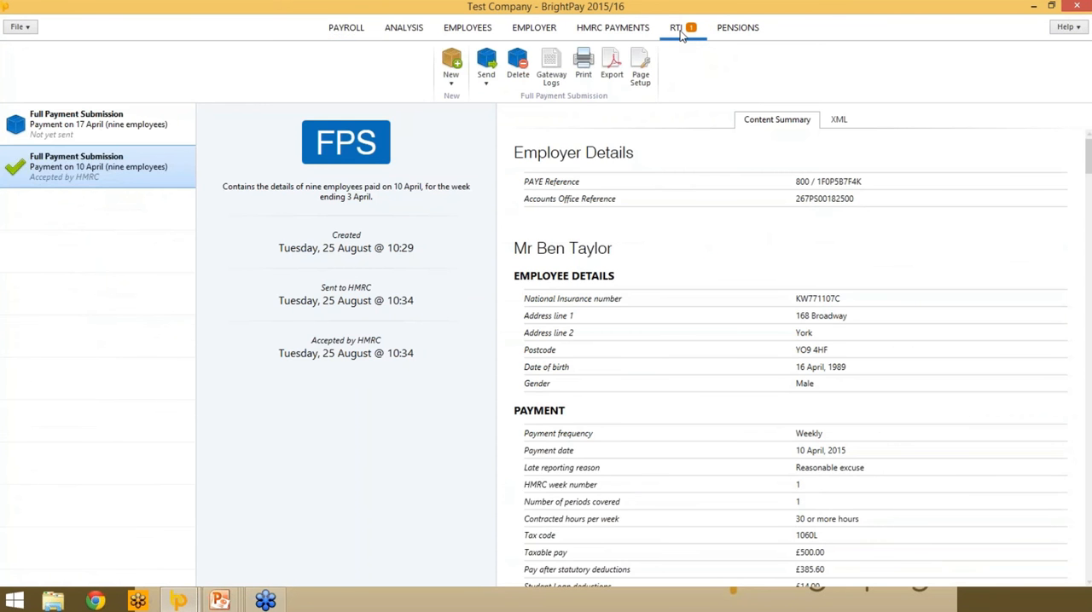
pyautogui.click(348, 28)
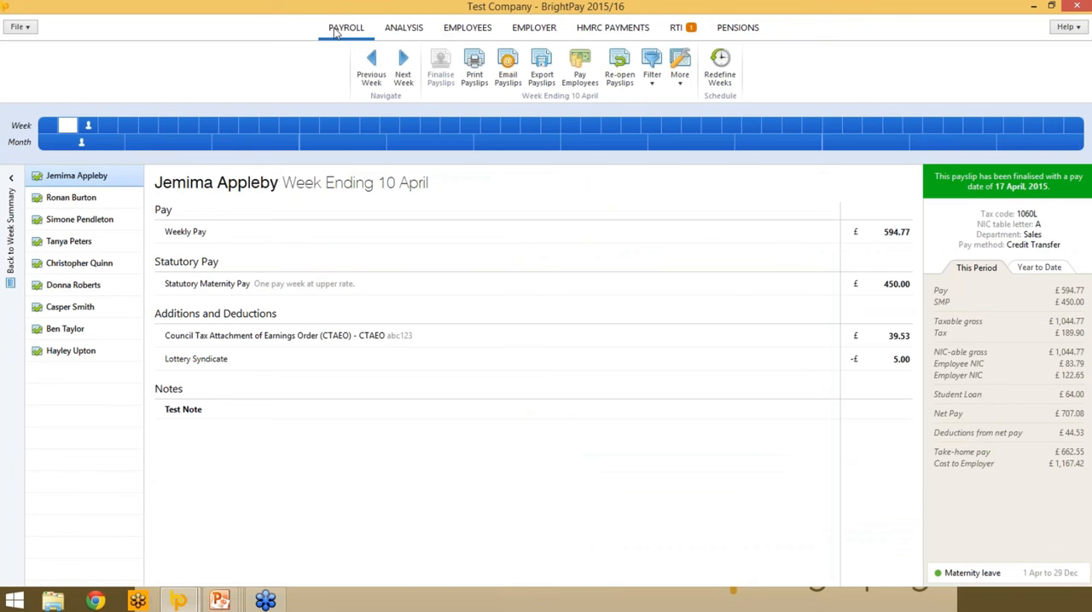
# - Reopen only the fourth listed employee's payslip for the week ending 3 April
pyautogui.click(86, 127)
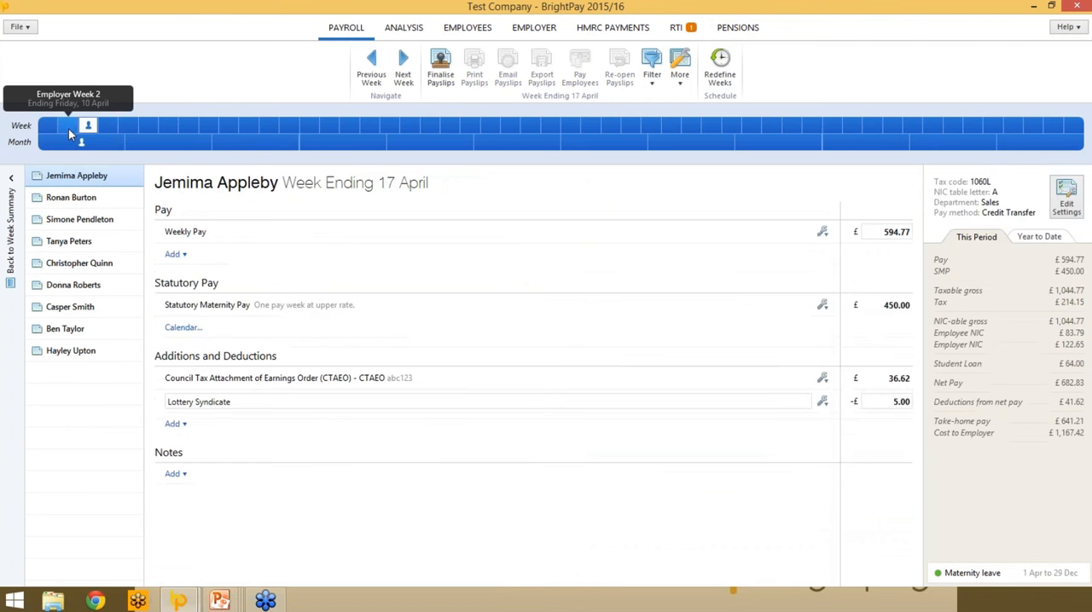
pyautogui.click(68, 127)
pyautogui.click(47, 127)
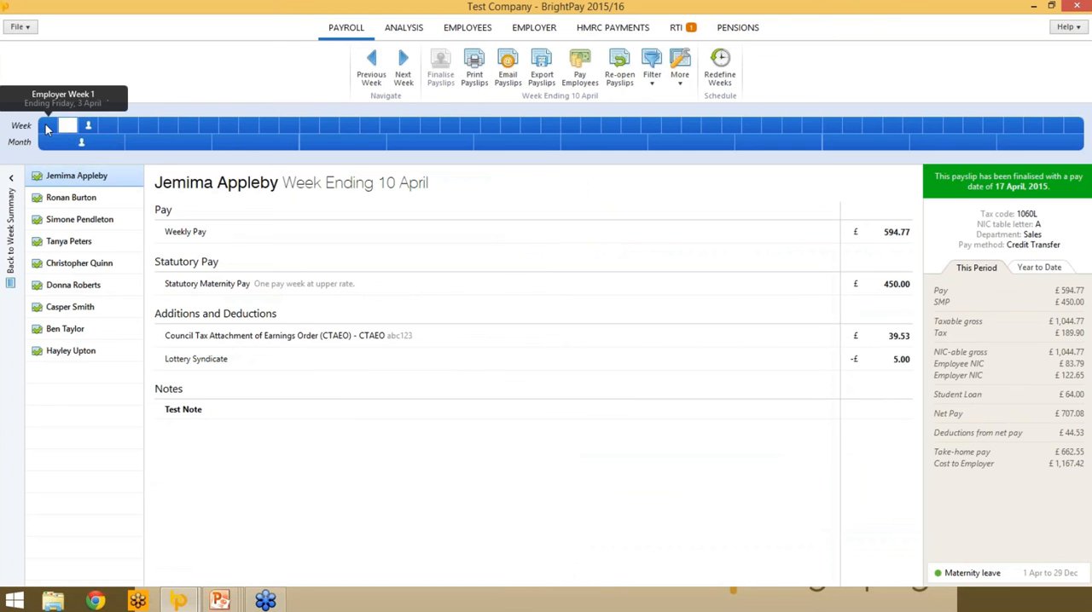
pyautogui.click(620, 78)
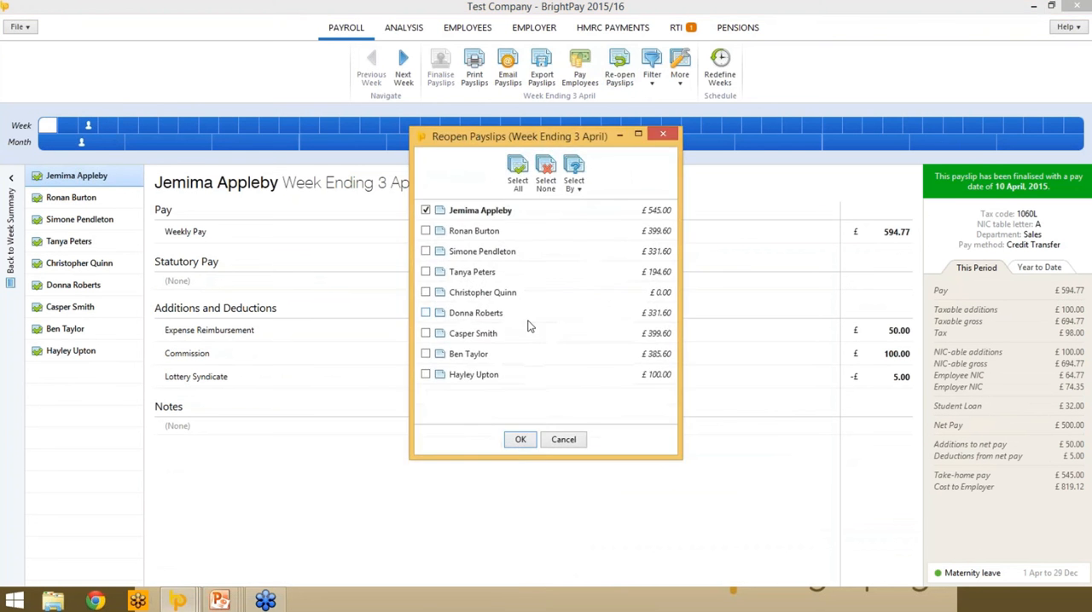
pyautogui.click(426, 211)
pyautogui.click(425, 272)
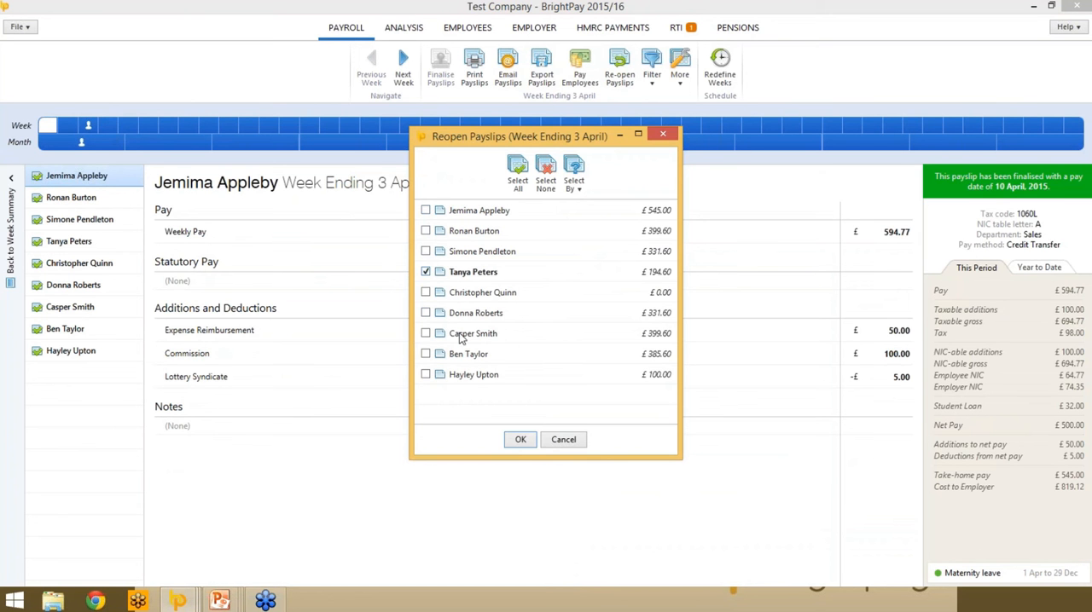
pyautogui.click(518, 440)
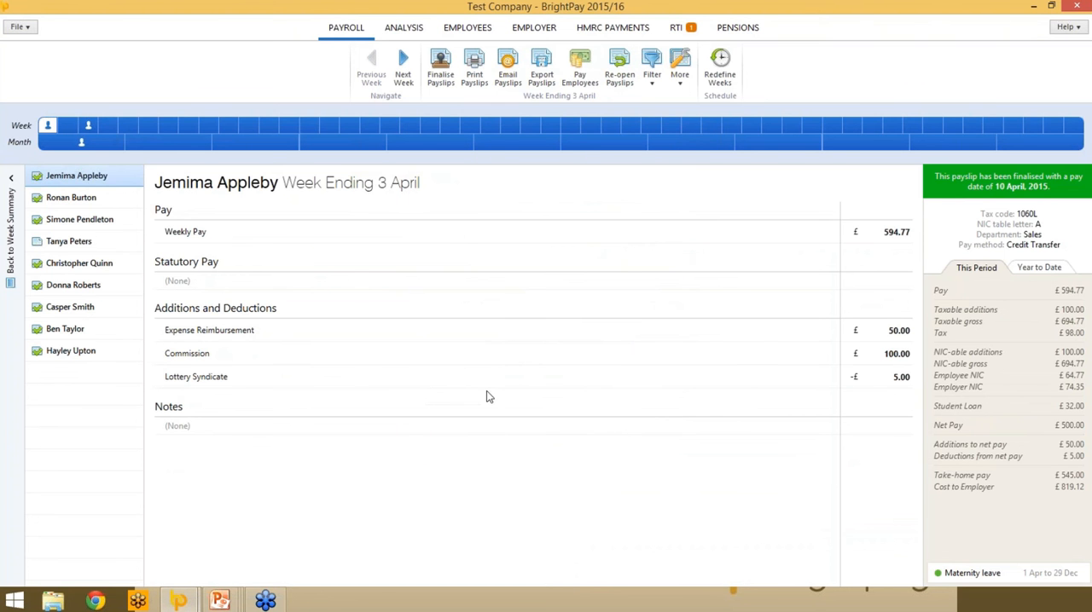
# - Set the reopened payslip's weekly pay to £500 and finalise it again
pyautogui.click(82, 242)
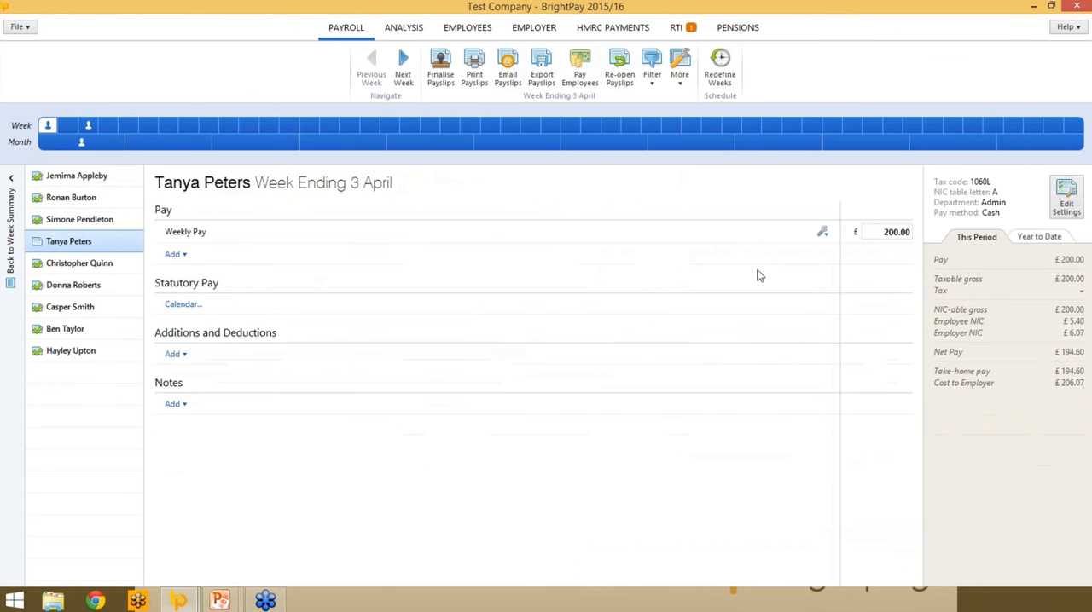
pyautogui.click(891, 232)
pyautogui.write('50')
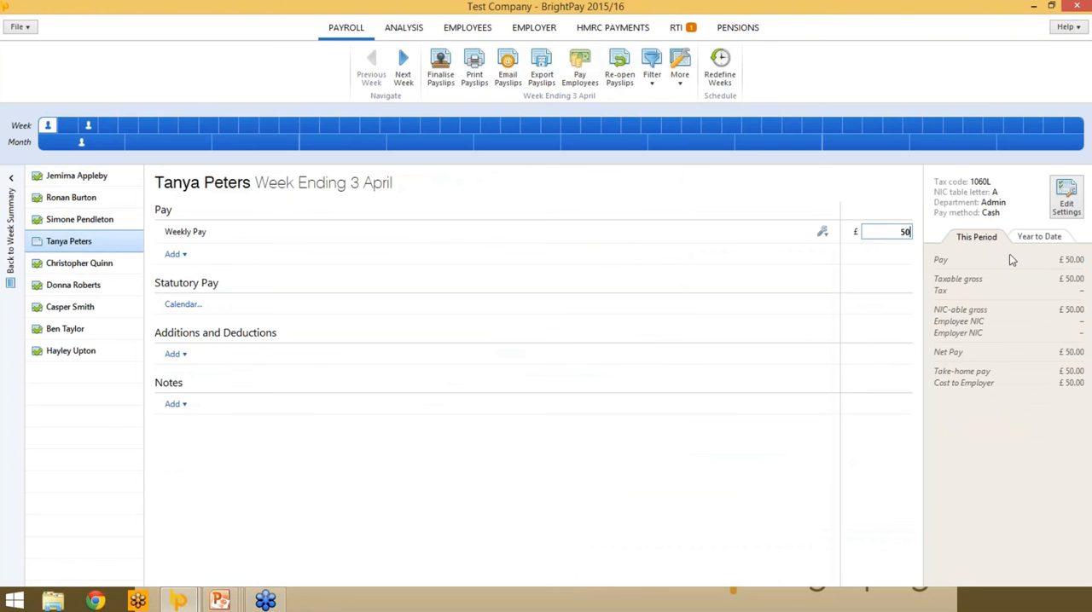
pyautogui.write('0')
pyautogui.press('Tab')
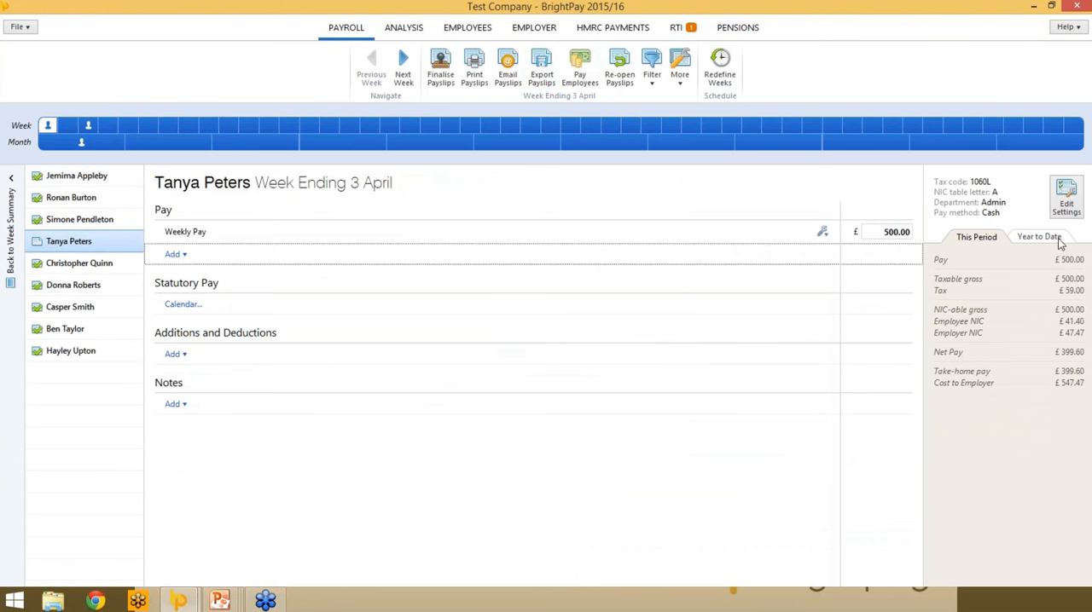
pyautogui.click(440, 69)
pyautogui.click(517, 479)
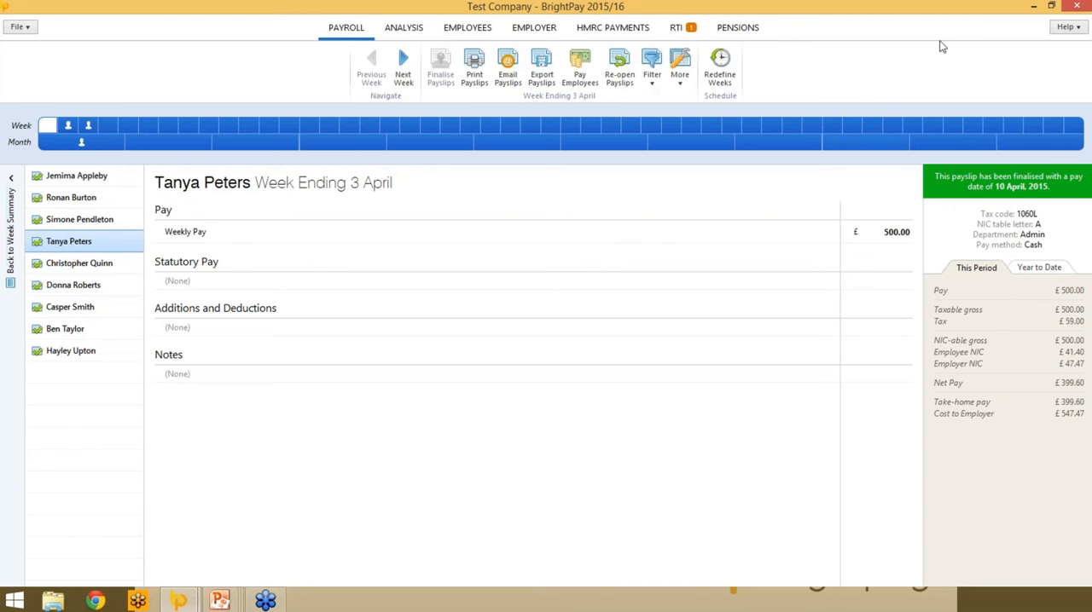
# - Create an Additional FPS covering only the employee with the corrected pay, with late reporting reason Correction to earlier submission
pyautogui.click(675, 28)
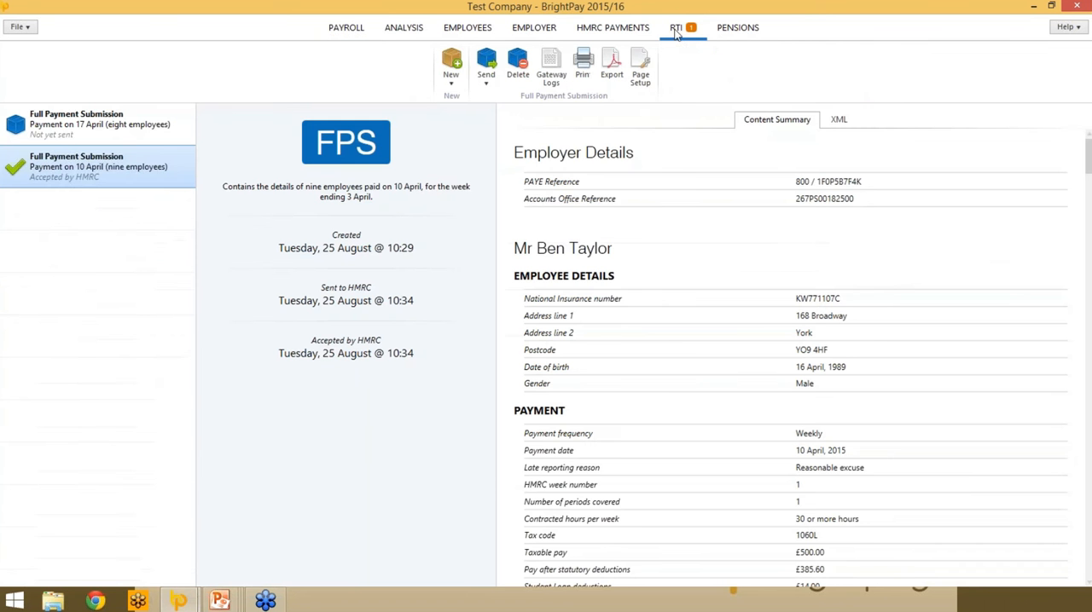
pyautogui.click(450, 66)
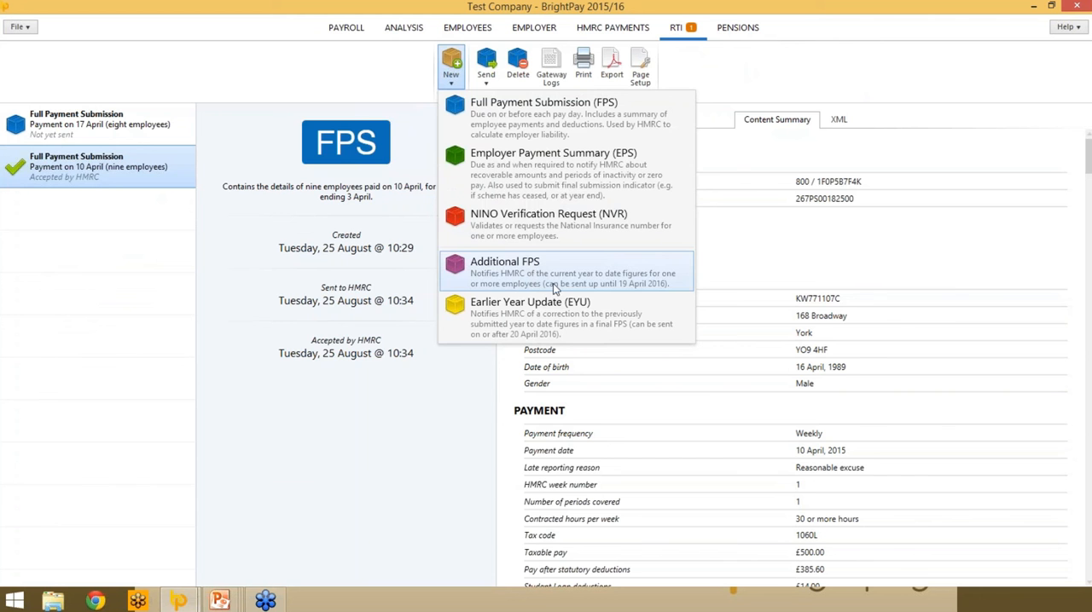
pyautogui.click(554, 273)
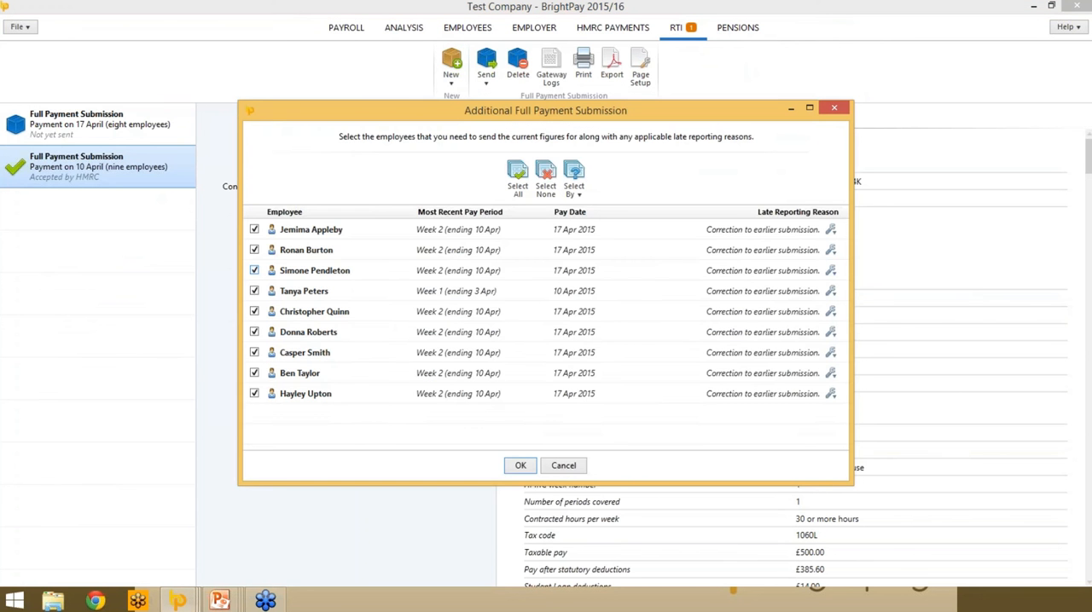
pyautogui.click(544, 183)
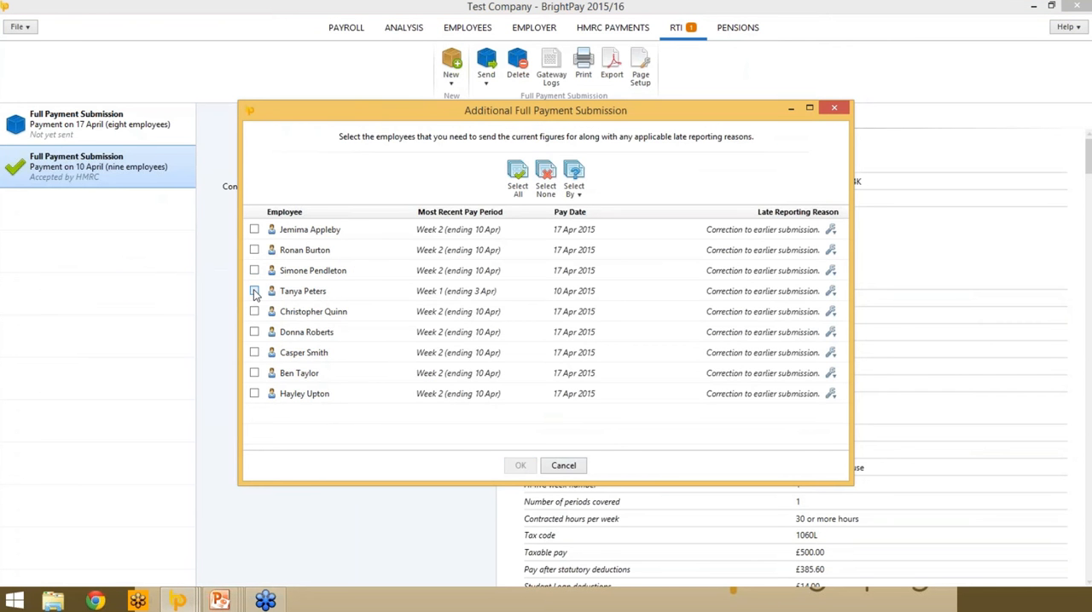
pyautogui.click(254, 291)
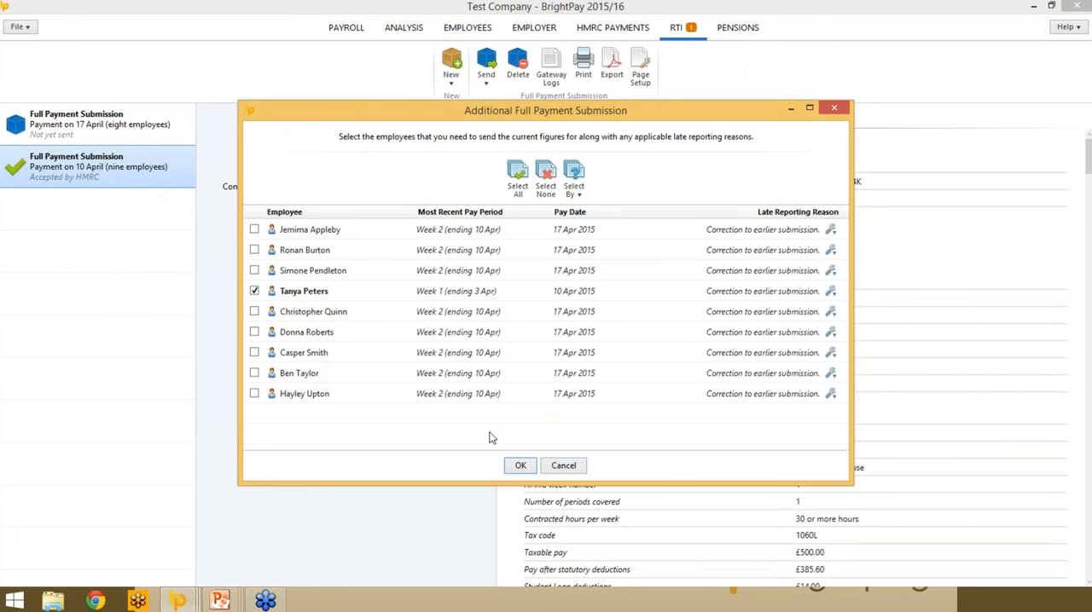
pyautogui.click(521, 465)
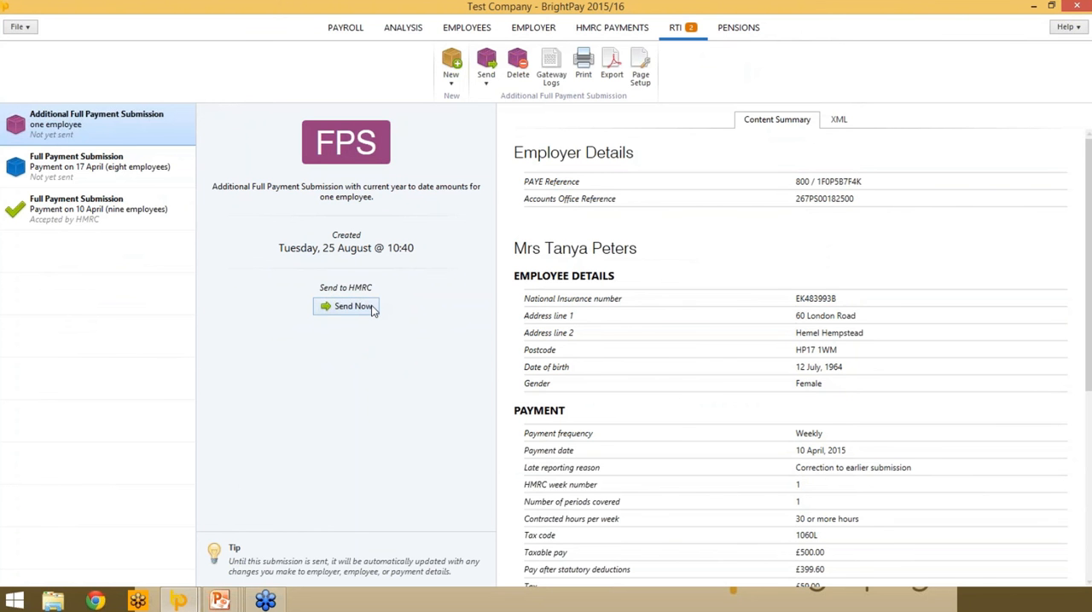
# - Set up the HMRC payment schedule with PAYE tax and NIC payments due on a monthly basis
pyautogui.click(339, 32)
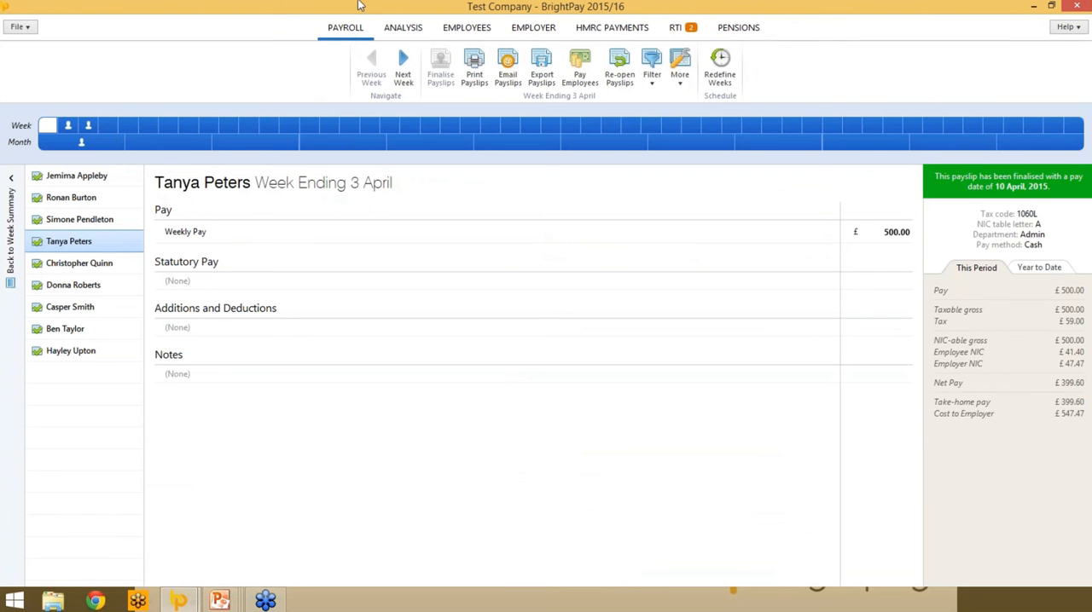
pyautogui.click(609, 29)
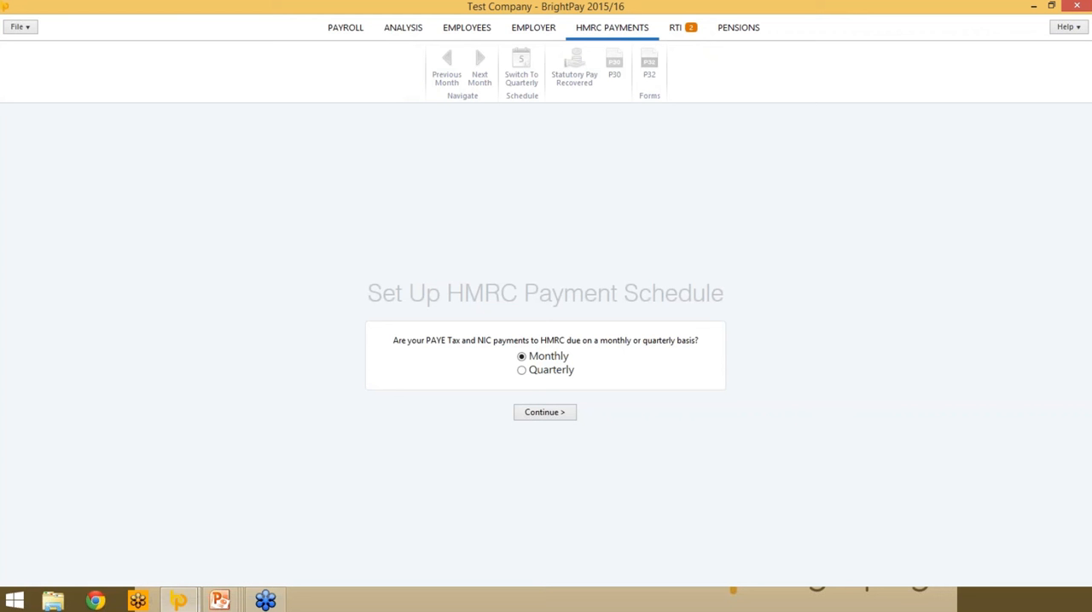
pyautogui.click(568, 416)
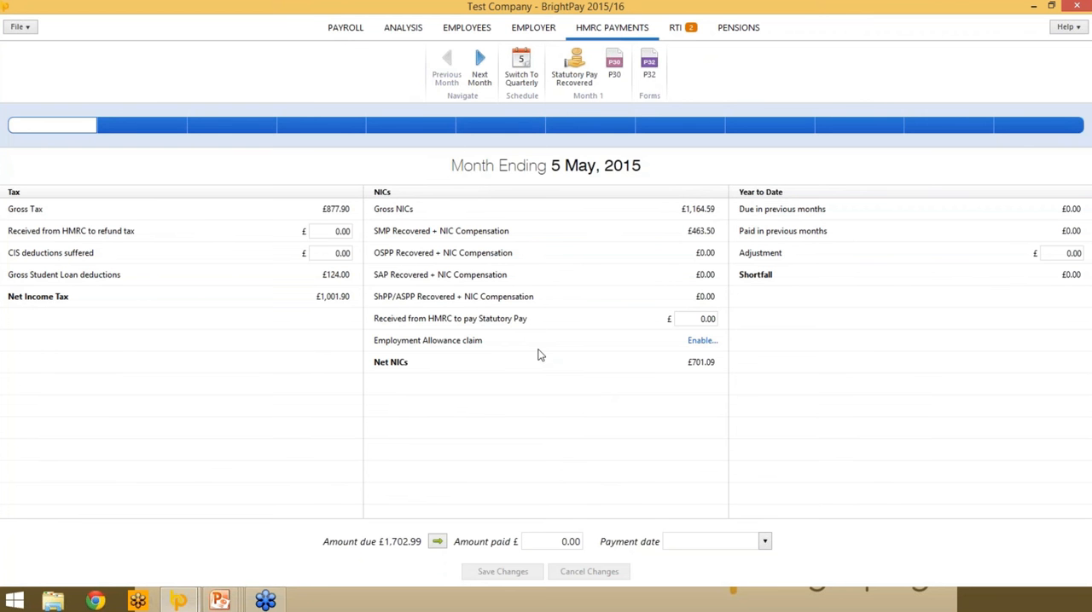
# - Record the full £1,702.99 due for the month ending 5 May 2015 as paid on 5 May 2015, and create the accompanying EPS
pyautogui.click(320, 252)
pyautogui.click(437, 542)
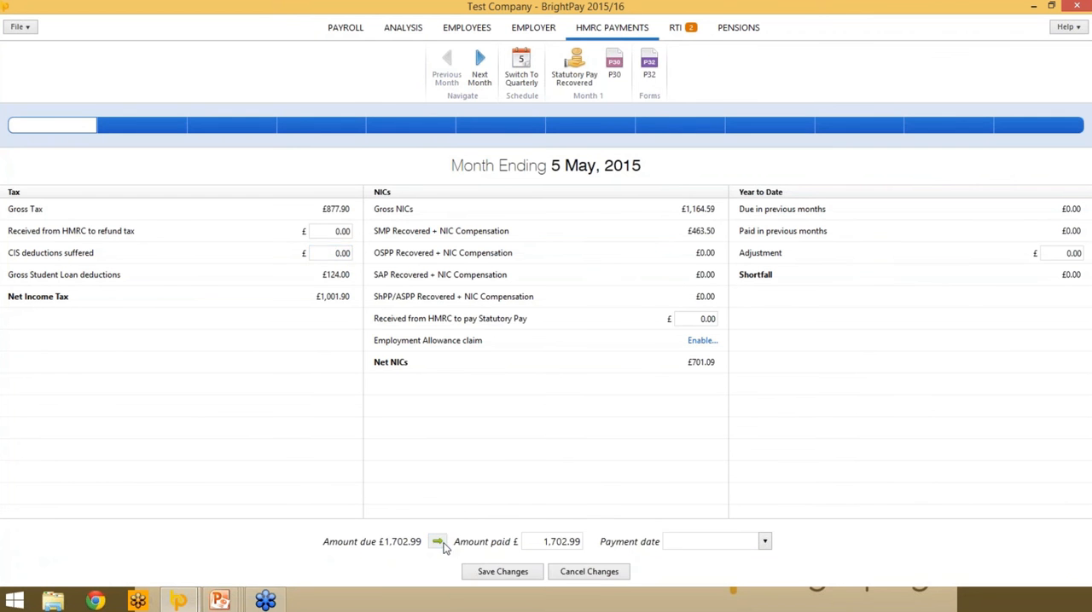
pyautogui.click(763, 542)
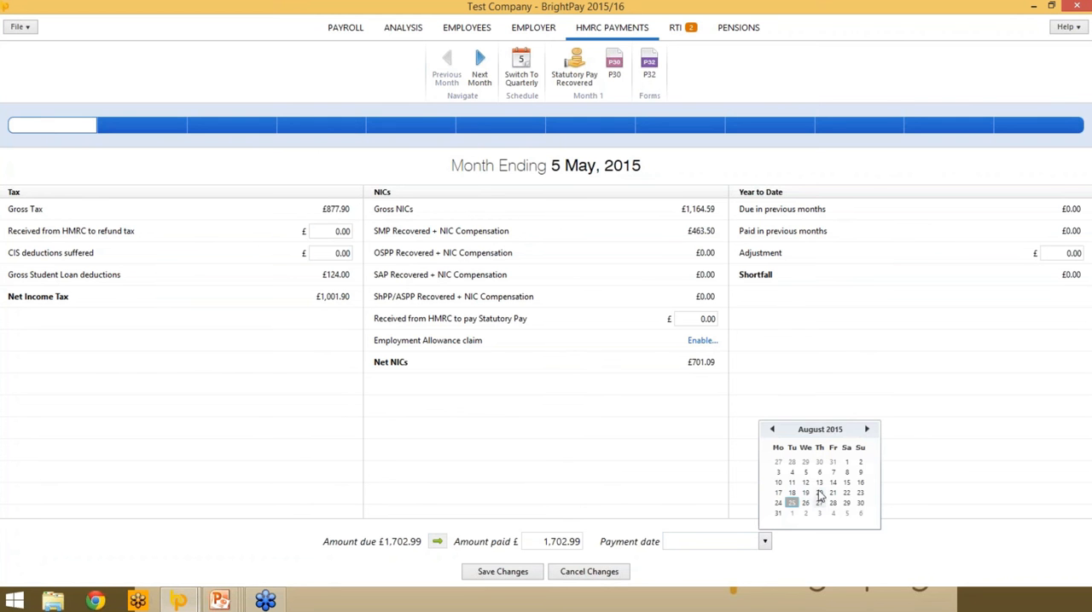
pyautogui.click(774, 430)
pyautogui.click(773, 430)
pyautogui.click(774, 430)
pyautogui.click(773, 430)
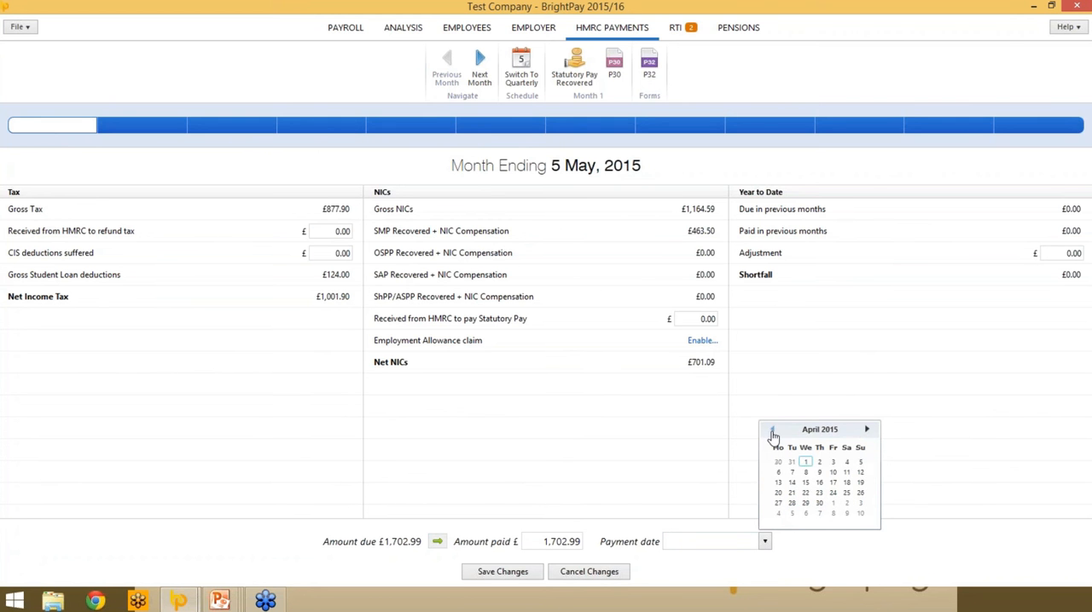
pyautogui.click(866, 431)
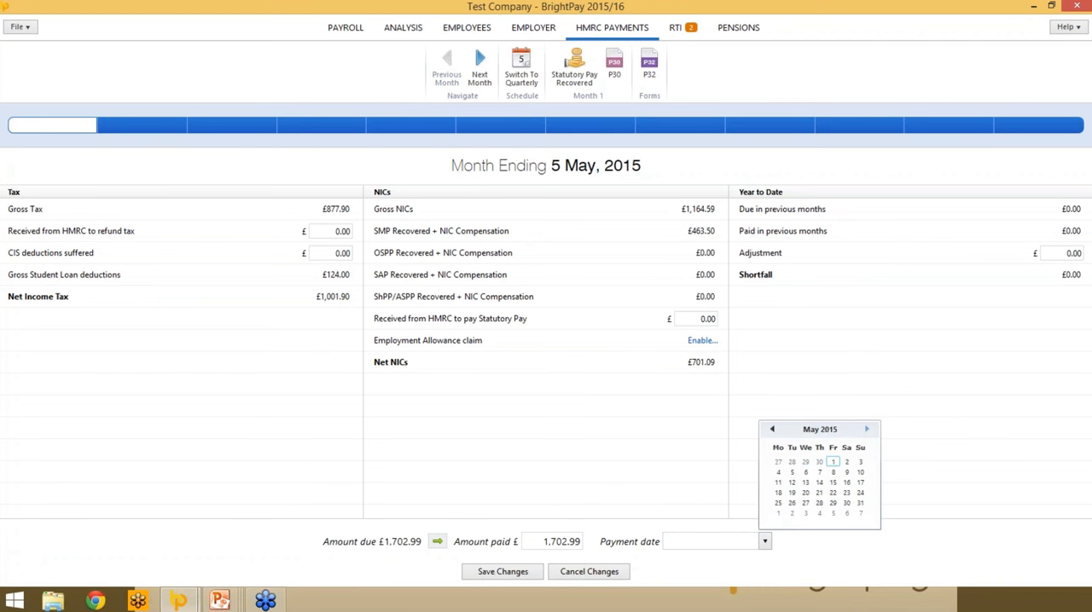
pyautogui.click(792, 472)
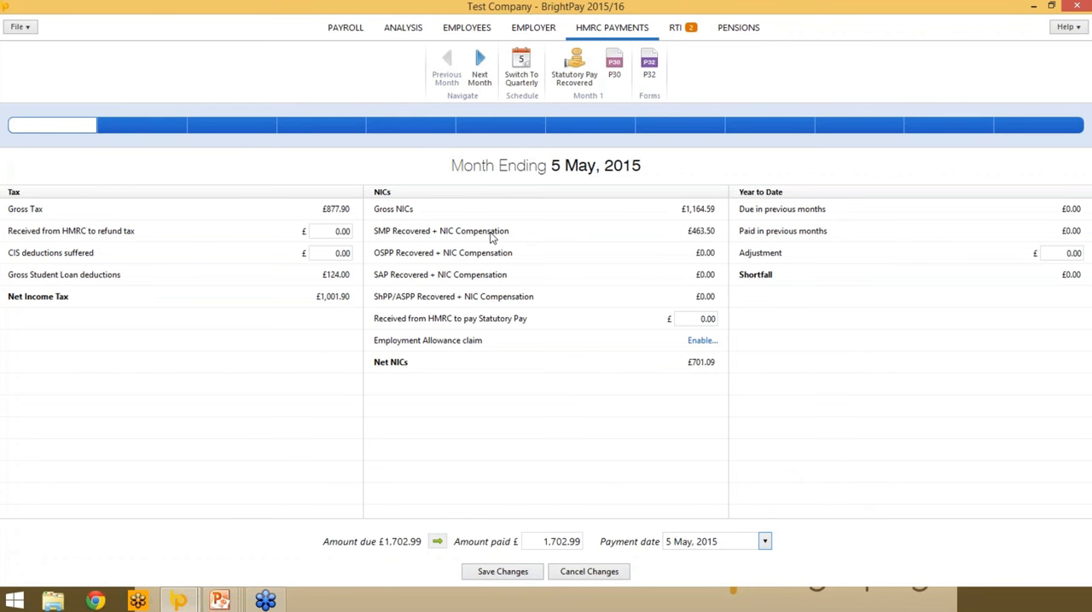
pyautogui.click(499, 572)
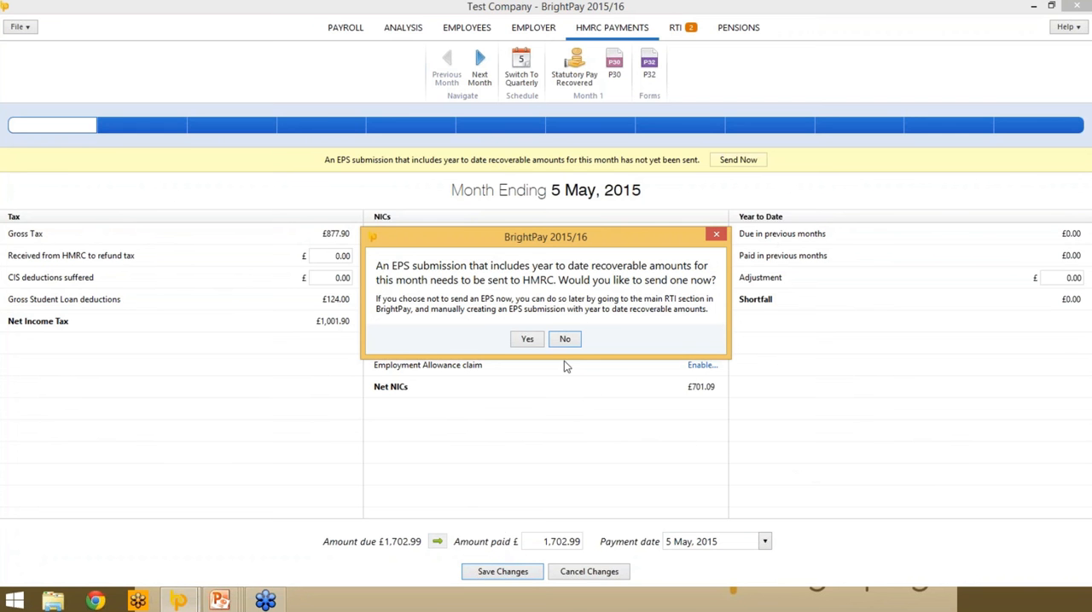
pyautogui.click(528, 340)
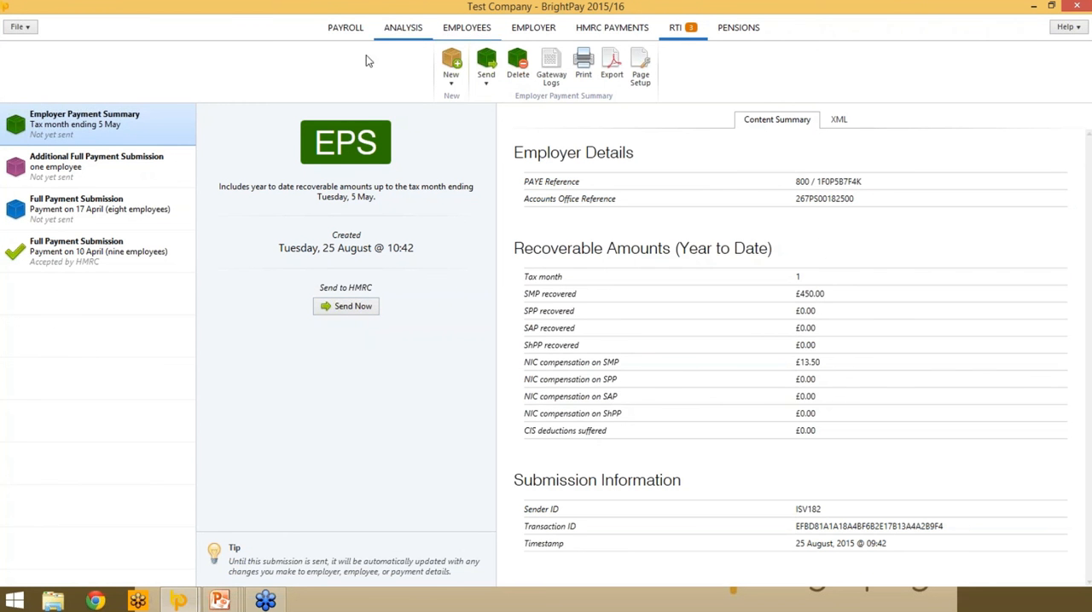
# - Set up the Payroll Summary report for employer weeks 1 to 2, reporting on both employees and department totals
pyautogui.click(403, 31)
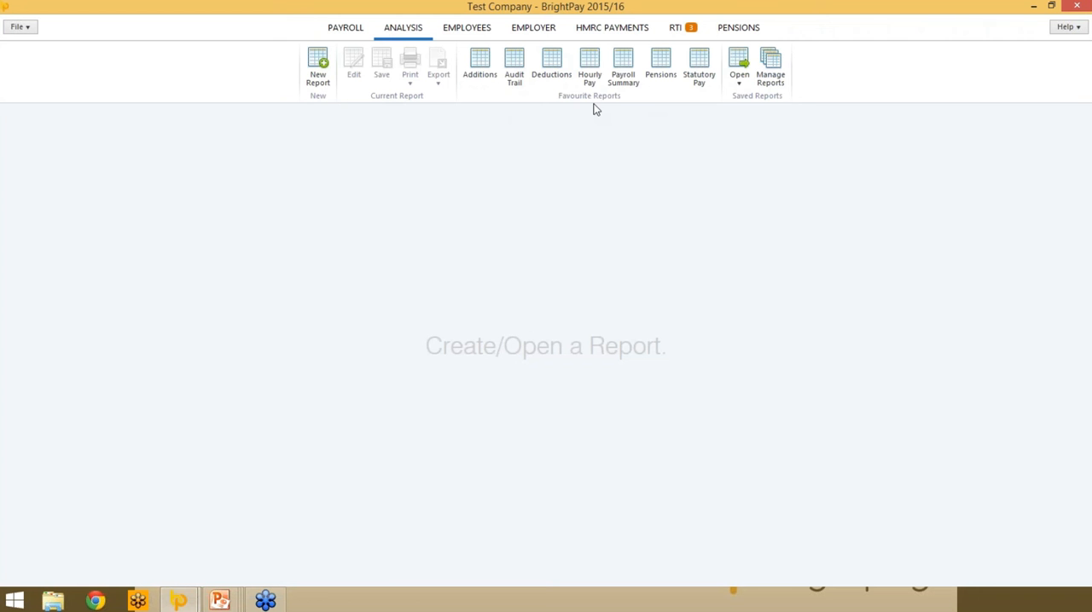
pyautogui.click(625, 61)
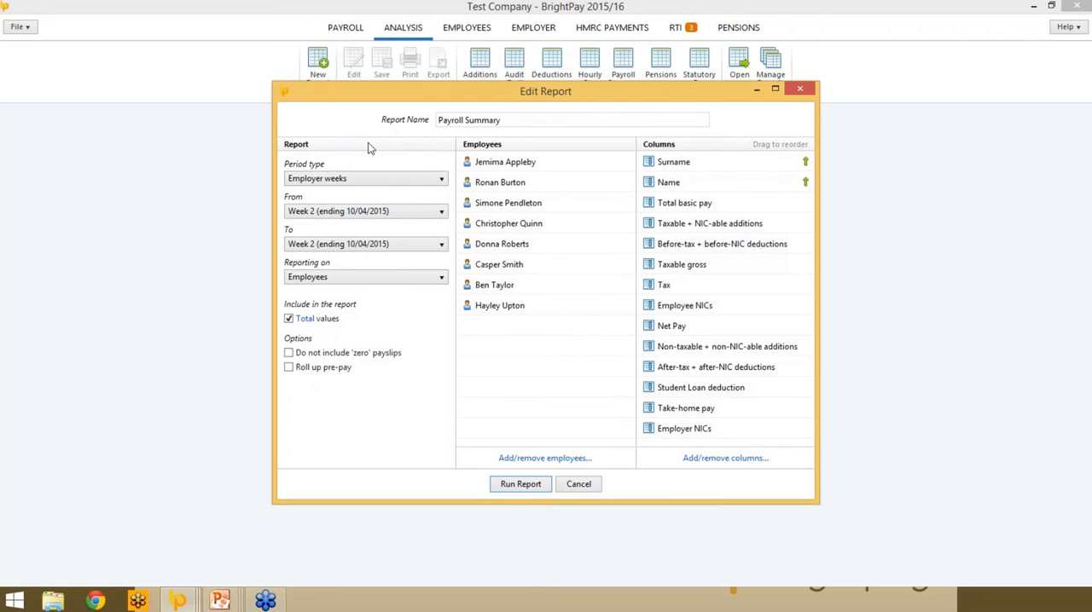
pyautogui.click(420, 183)
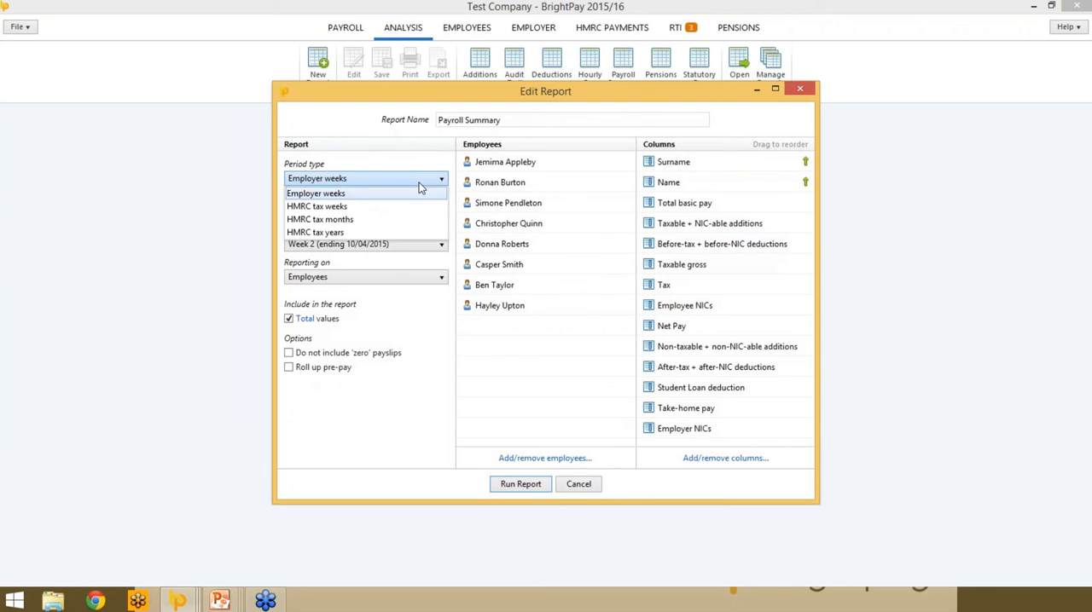
pyautogui.click(357, 193)
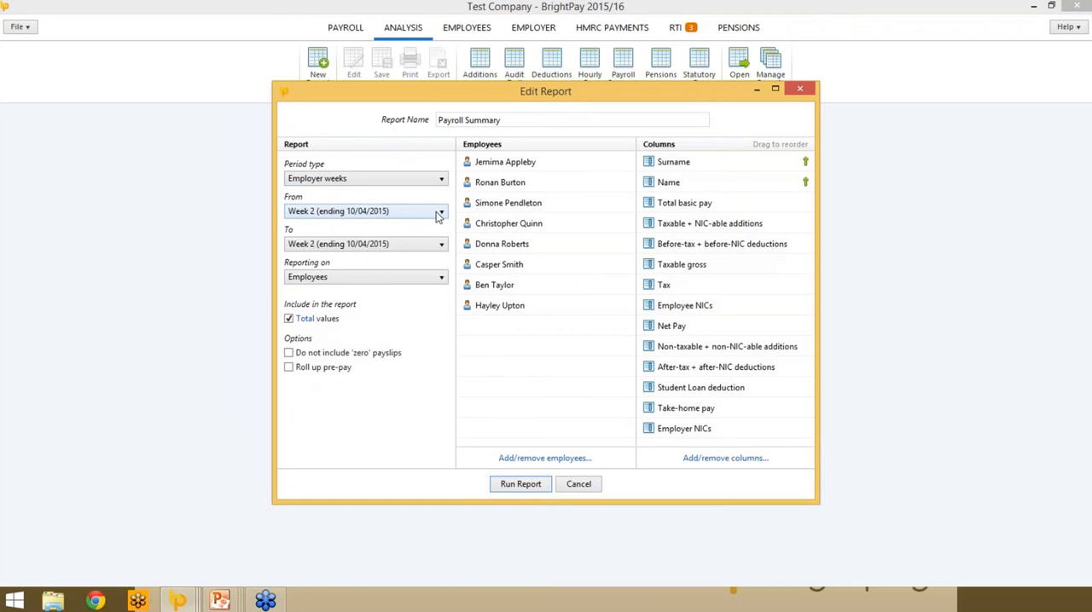
pyautogui.click(436, 213)
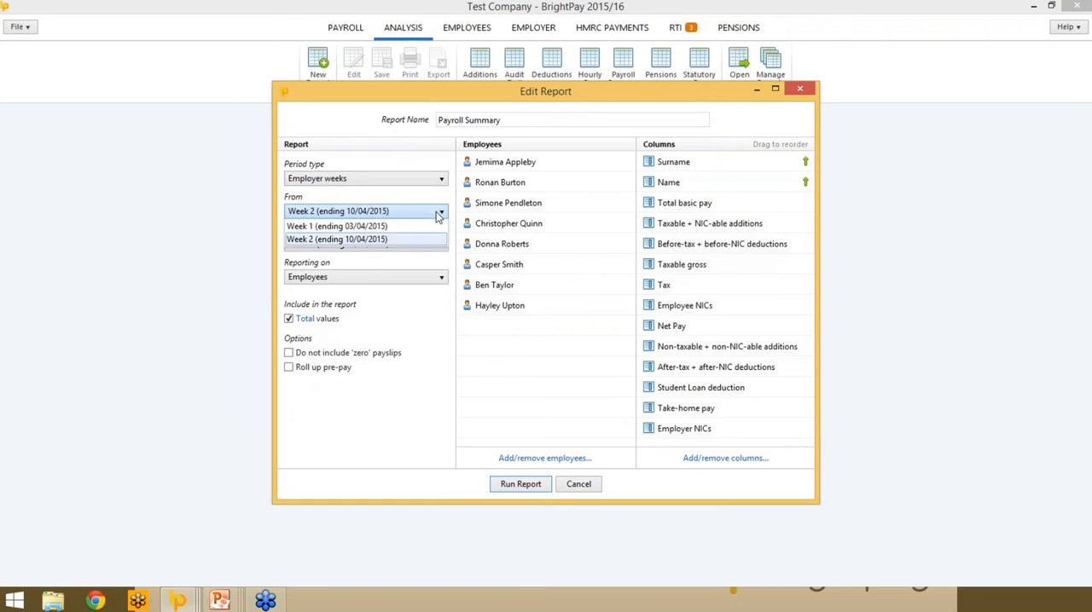
pyautogui.click(328, 227)
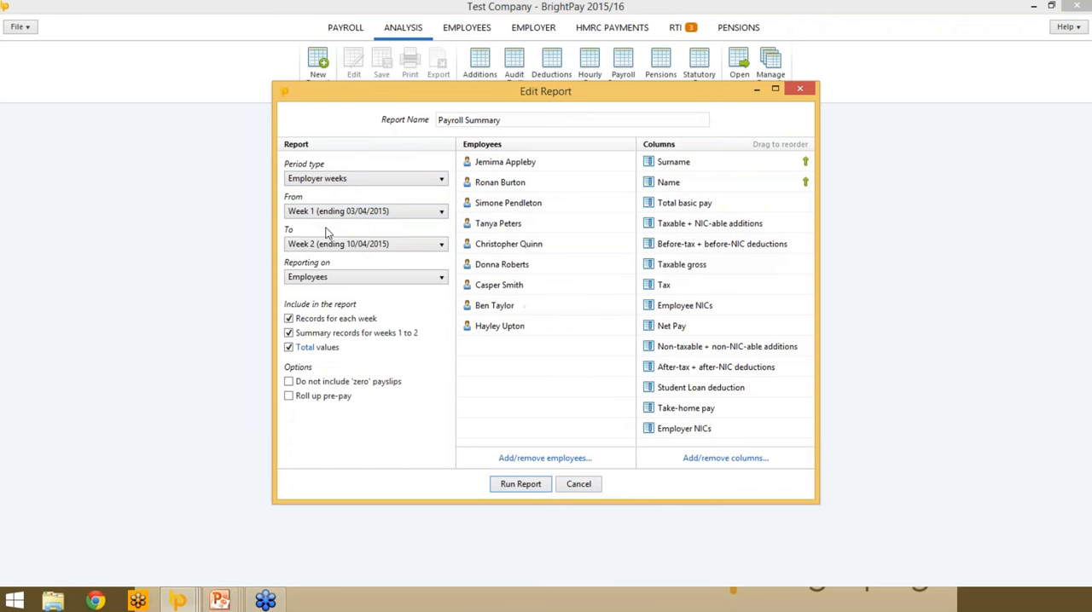
pyautogui.click(425, 278)
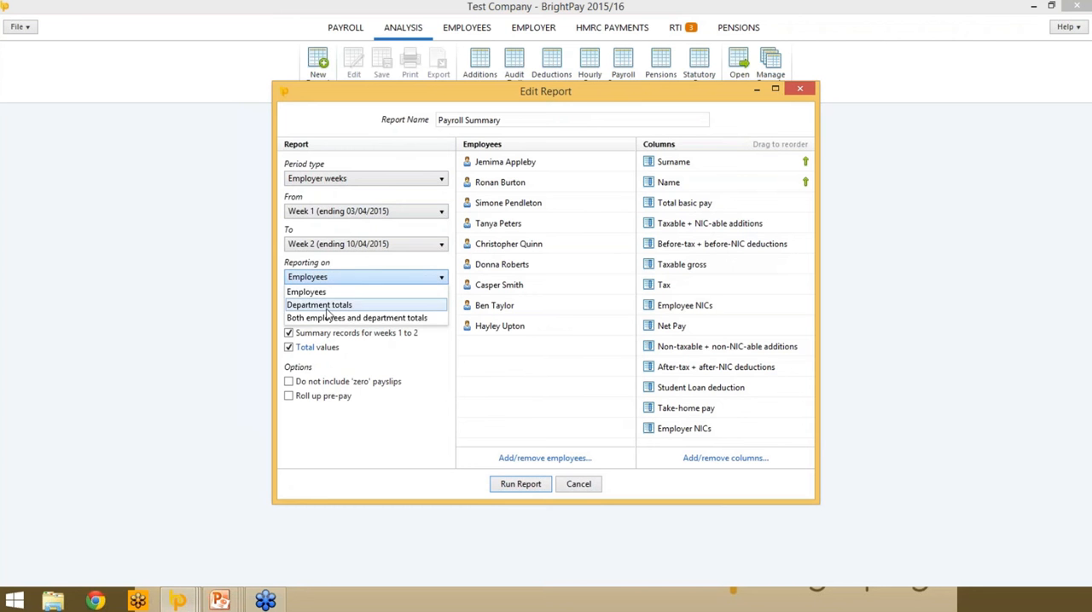
pyautogui.click(381, 319)
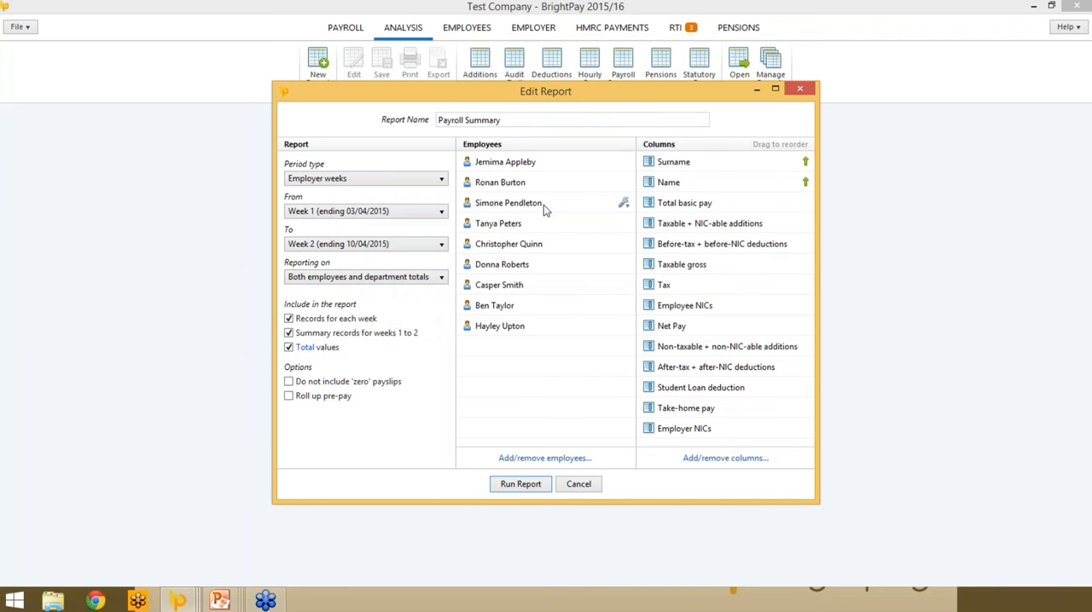
# - Exclude the last listed employee from the Payroll Summary report, run it and review both weeks' figures
pyautogui.click(623, 328)
pyautogui.click(631, 343)
pyautogui.click(531, 486)
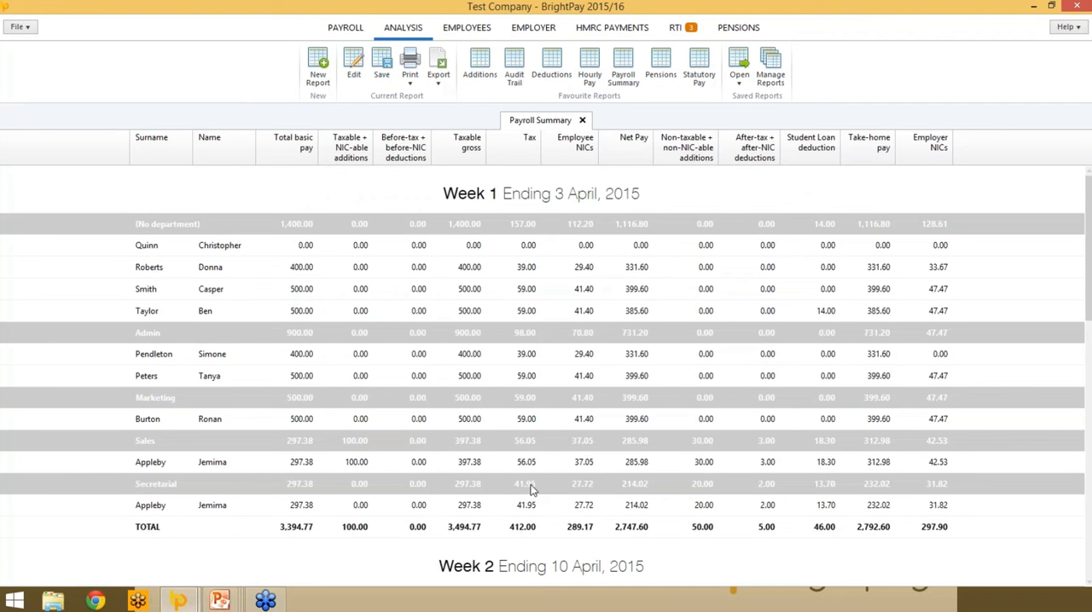
pyautogui.scroll(-8, 576, 462)
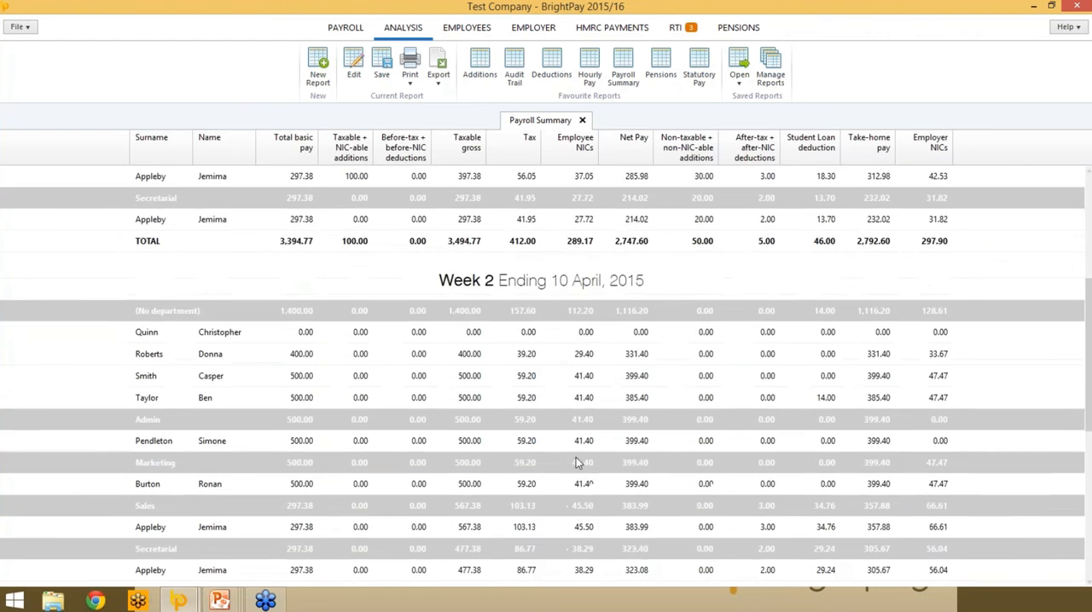
pyautogui.scroll(8, 576, 462)
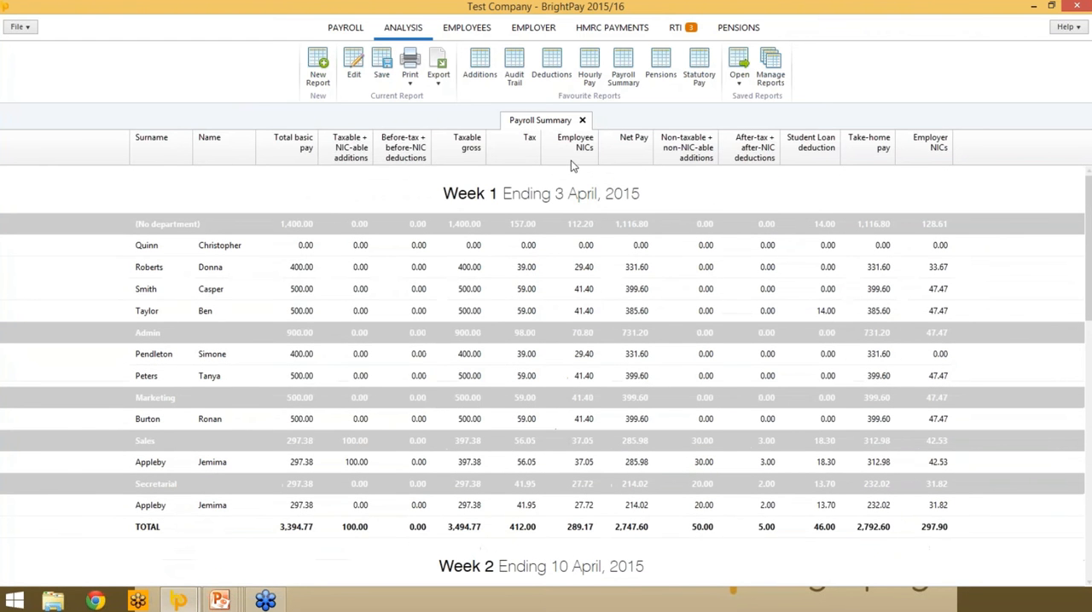
# - Add the Works Number column to the Payroll Summary report and run it again
pyautogui.click(353, 68)
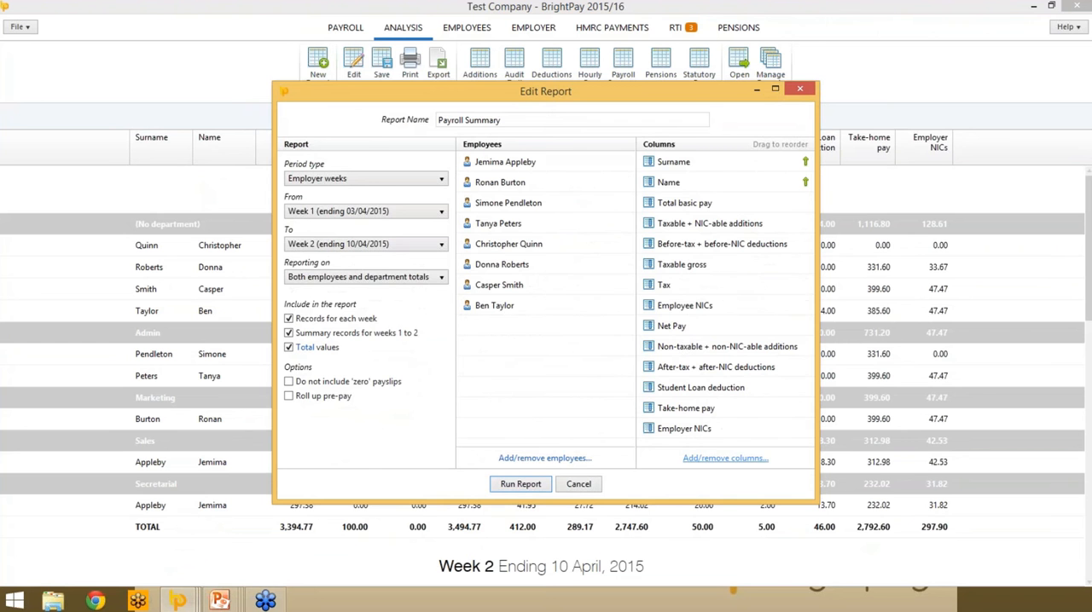
pyautogui.click(723, 458)
pyautogui.click(373, 222)
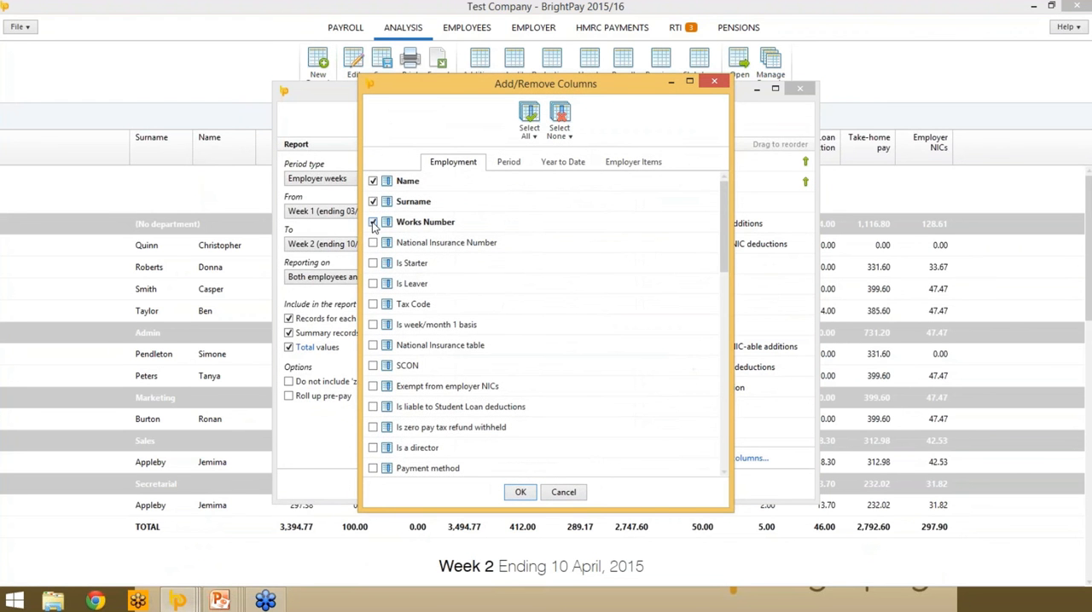
pyautogui.click(520, 493)
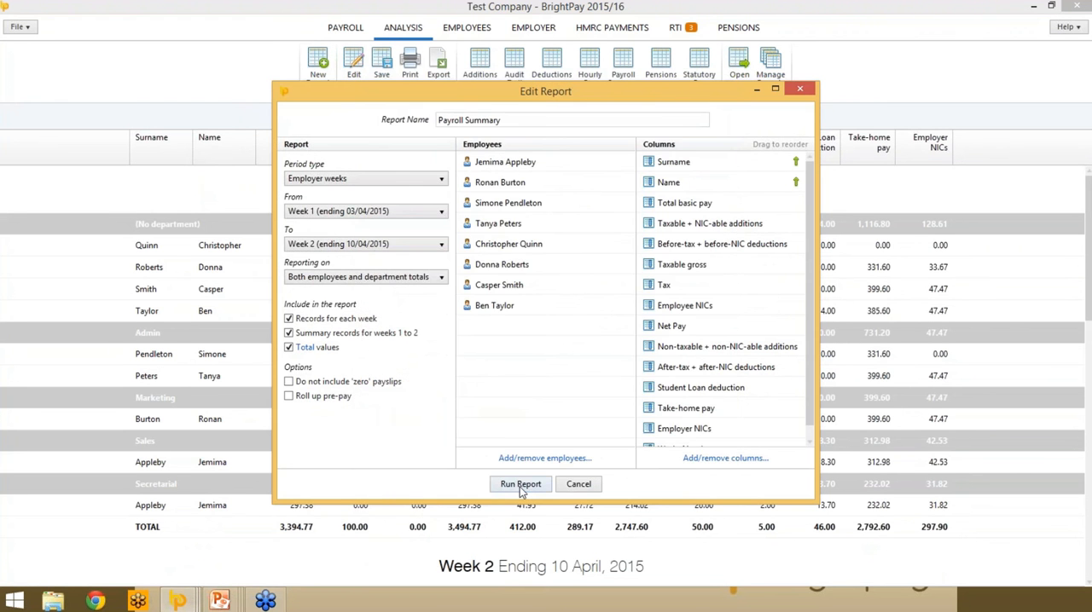
pyautogui.click(520, 484)
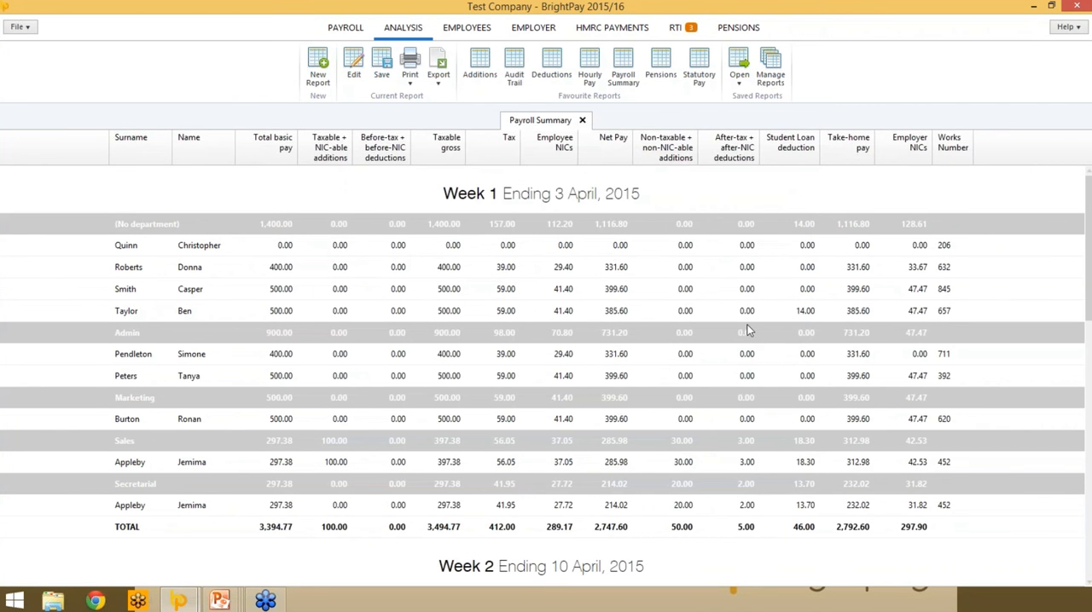
# - Run the Hourly Pay report for week 2 and compare it with the Payroll Summary report
pyautogui.click(592, 62)
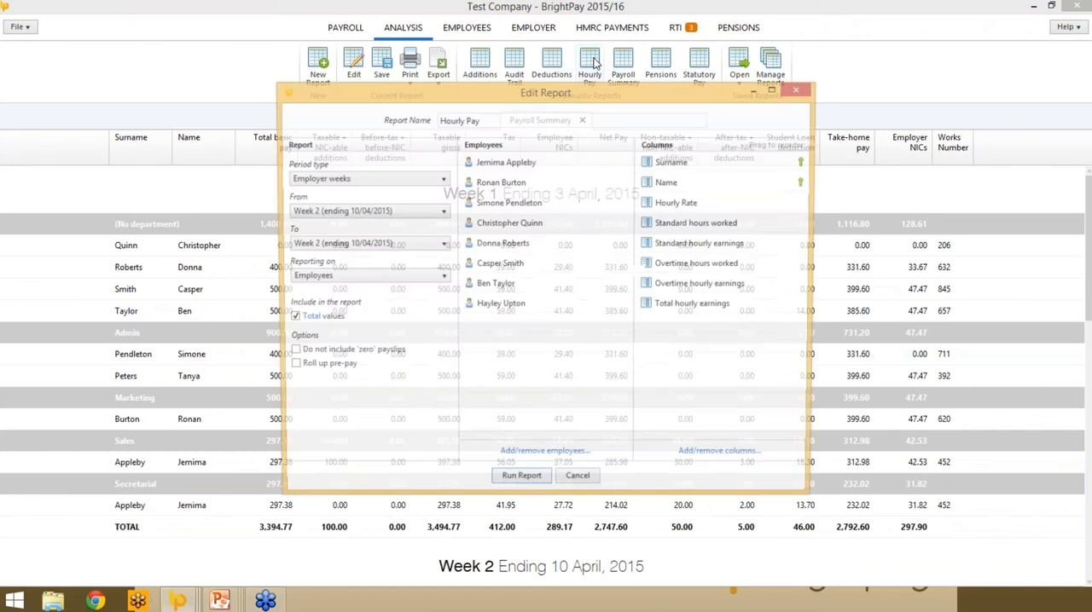
pyautogui.click(517, 484)
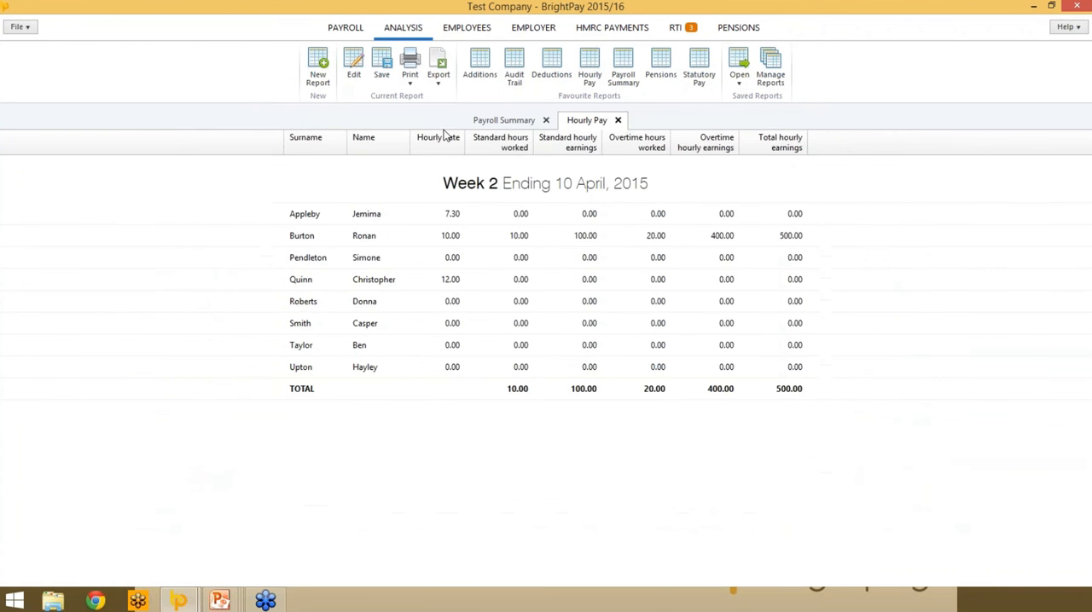
pyautogui.click(525, 122)
pyautogui.click(580, 120)
pyautogui.click(507, 120)
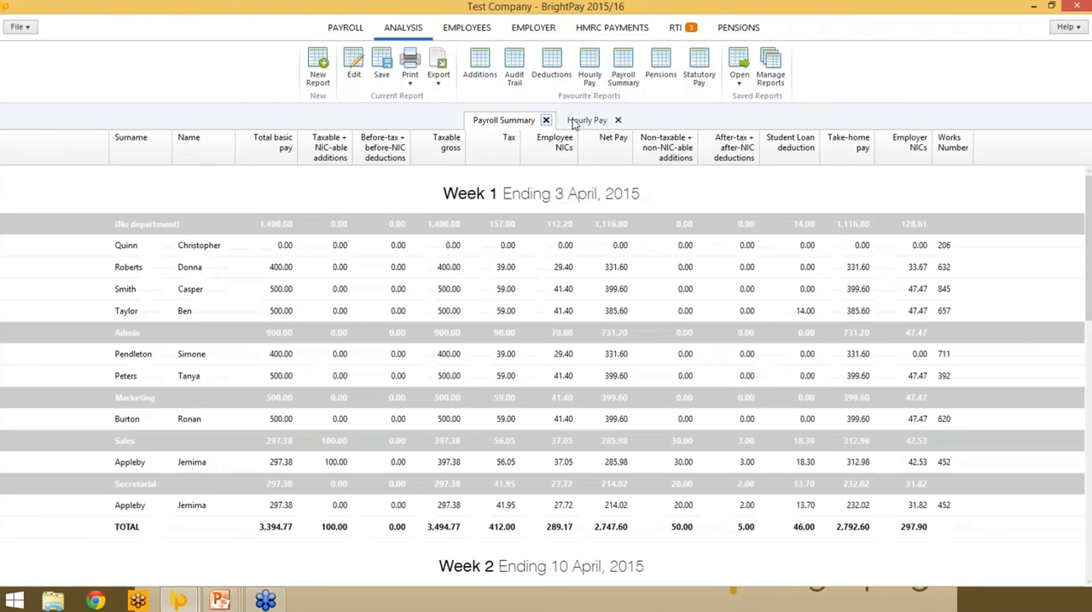
pyautogui.click(580, 120)
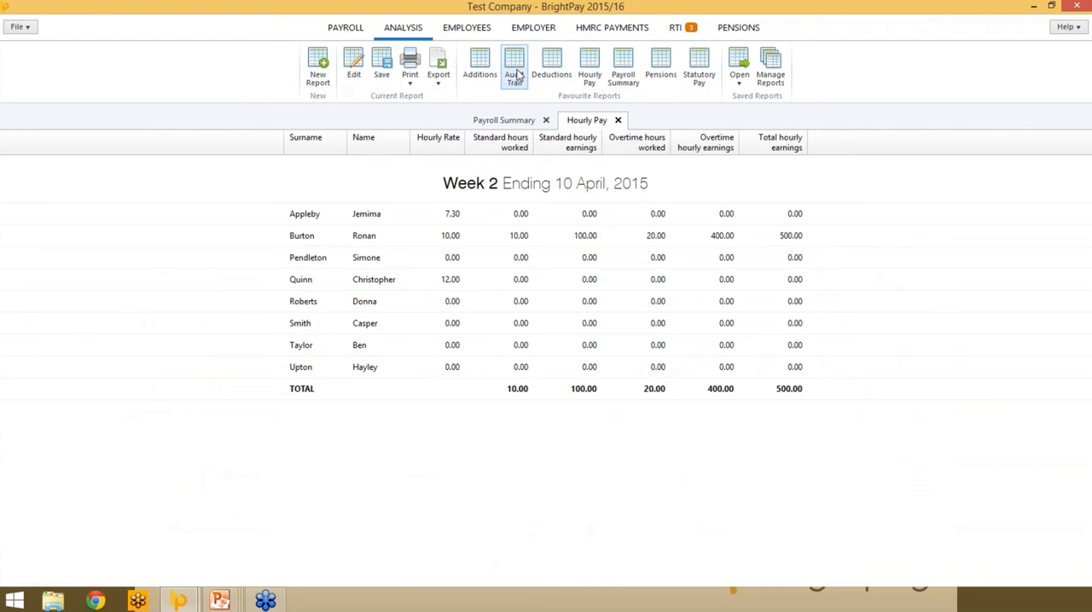
# - Start a new week 2 report and open its column selection
pyautogui.click(319, 68)
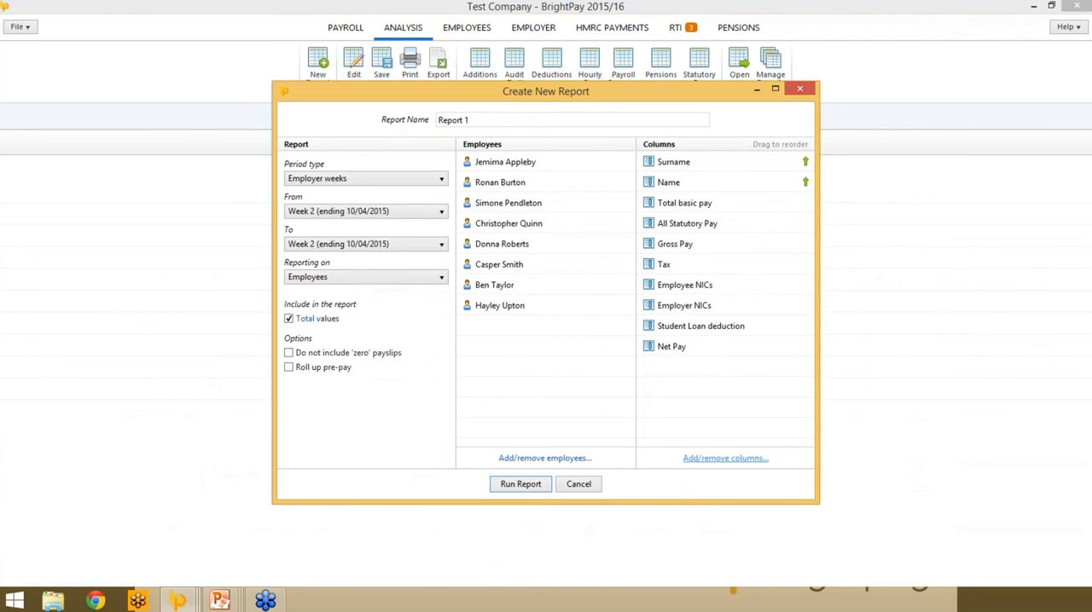
pyautogui.click(725, 458)
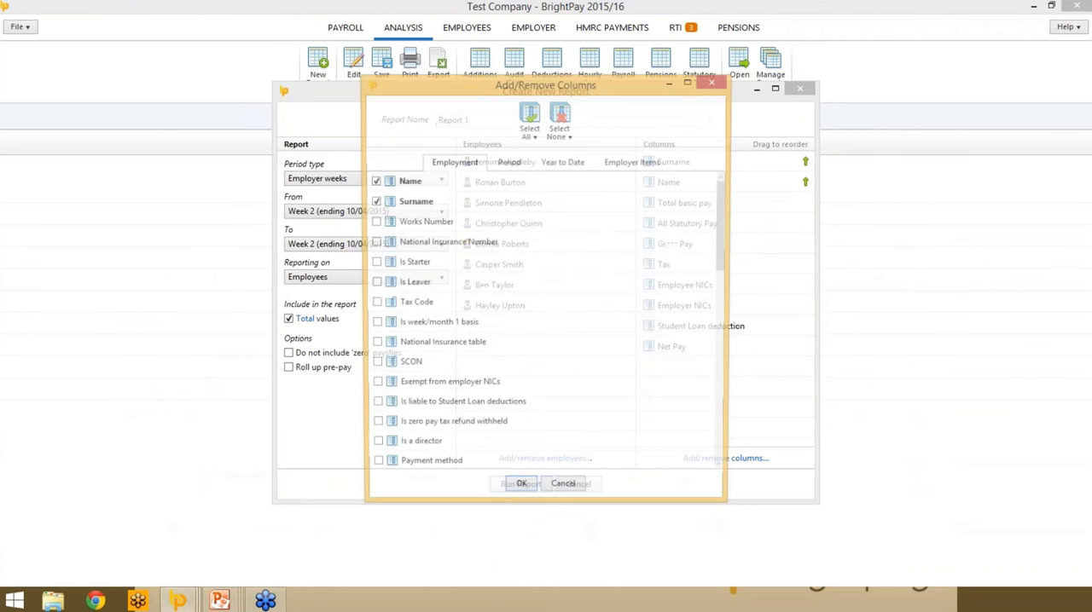
pyautogui.click(559, 128)
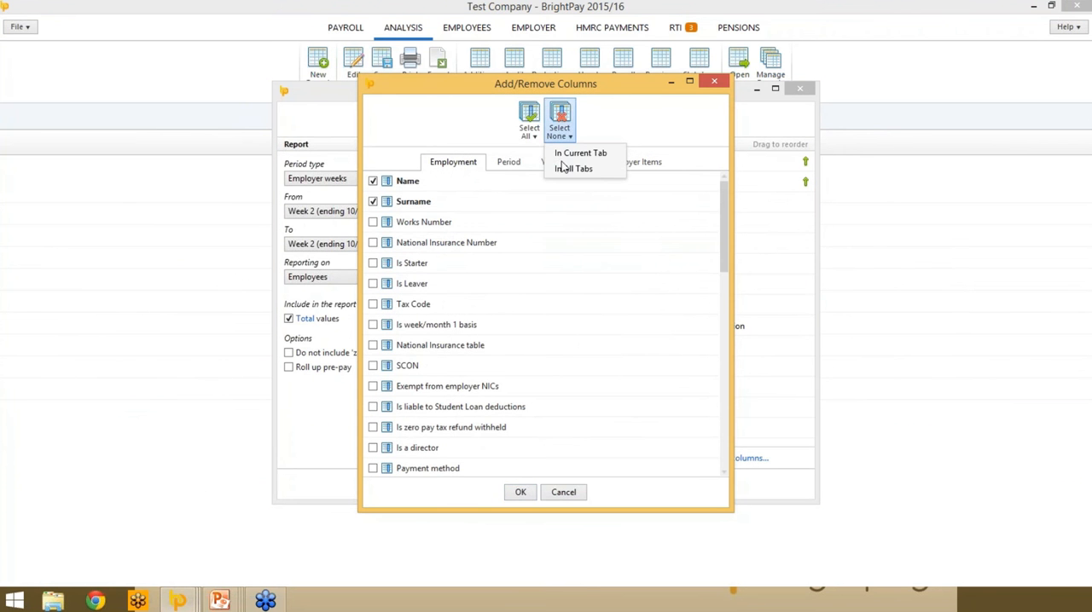
pyautogui.click(484, 261)
# - Examine which employment, period, year-to-date and employer item columns are available for the report
pyautogui.scroll(-10, 484, 262)
pyautogui.scroll(10, 483, 256)
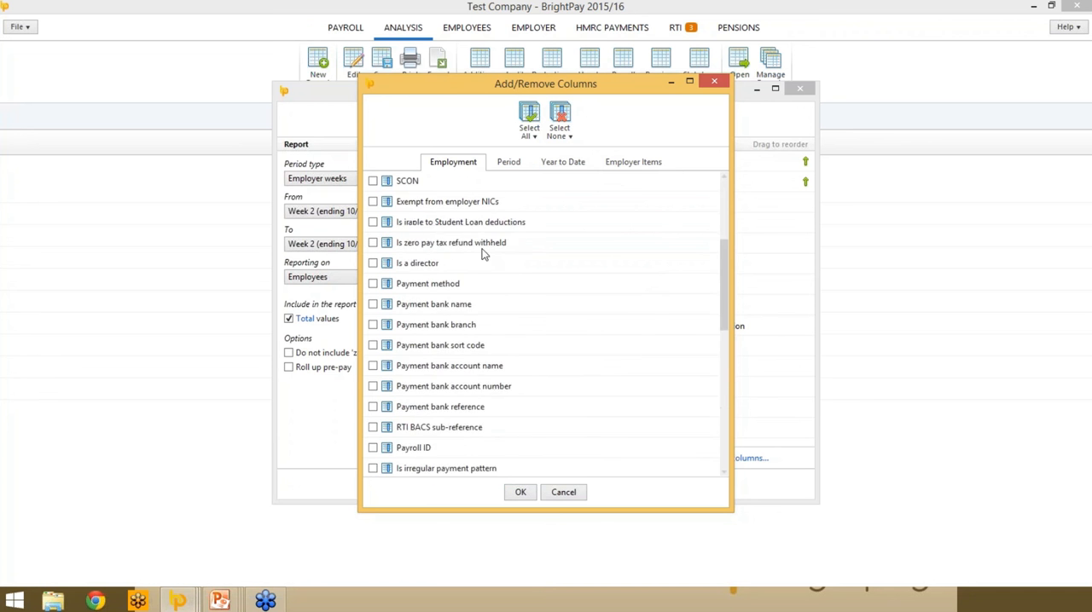
pyautogui.click(500, 164)
pyautogui.scroll(-5, 513, 266)
pyautogui.scroll(-8, 513, 266)
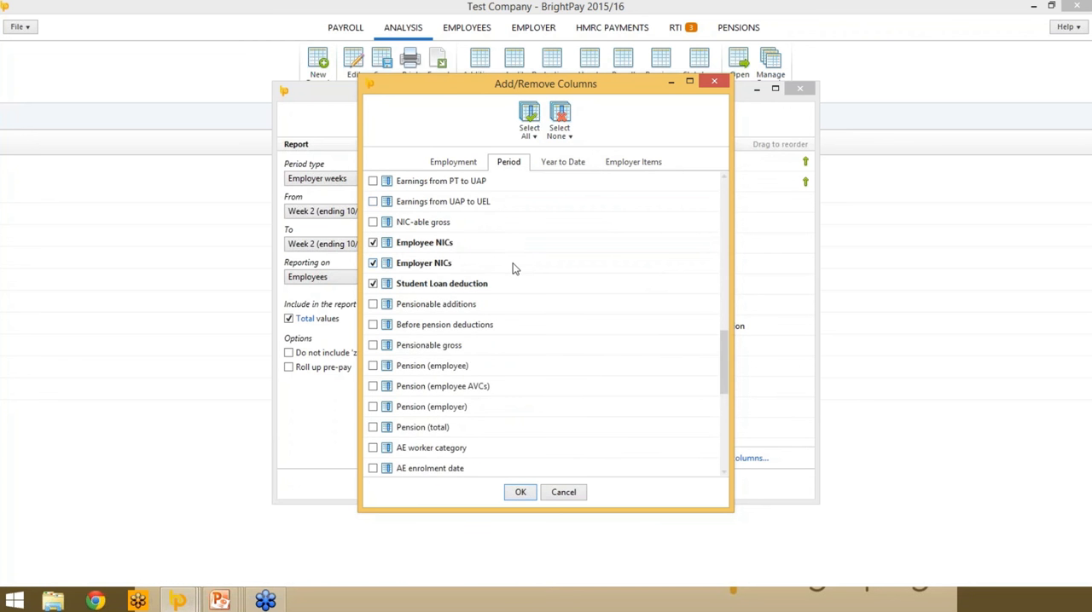
pyautogui.scroll(4, 529, 256)
pyautogui.click(562, 163)
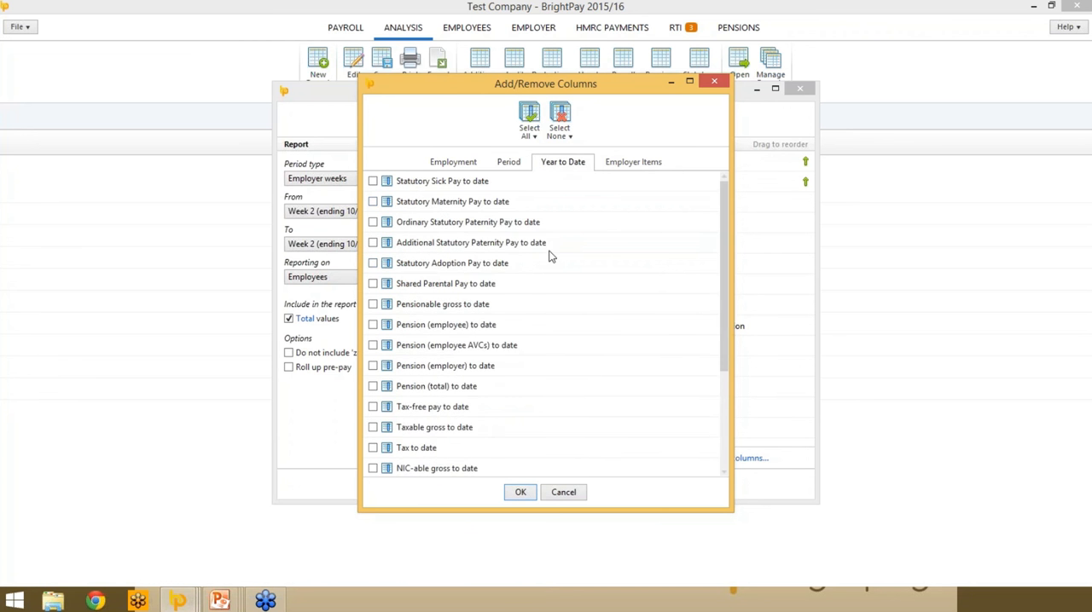
pyautogui.scroll(-3, 548, 256)
pyautogui.scroll(3, 543, 249)
pyautogui.click(632, 162)
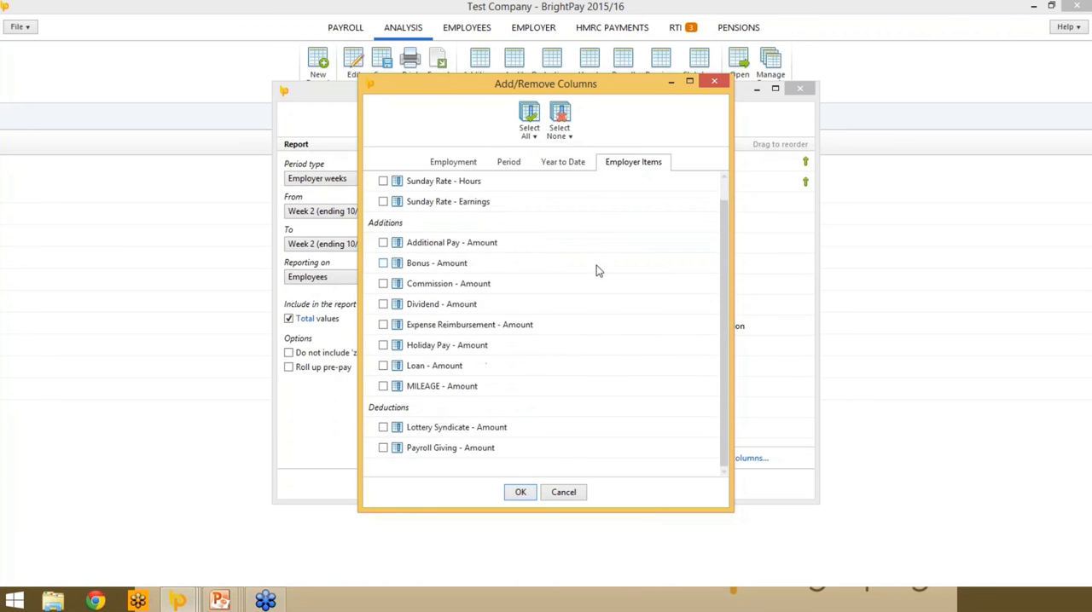
pyautogui.click(465, 167)
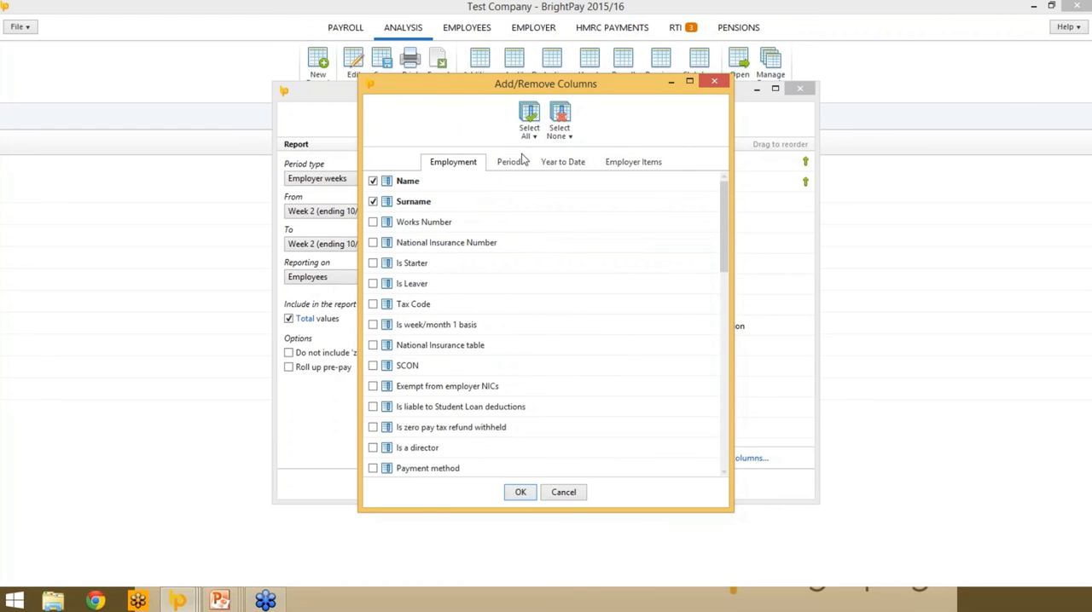
# - Clear all preselected columns, include only Name, Surname and National Insurance Number, and run the report
pyautogui.click(560, 123)
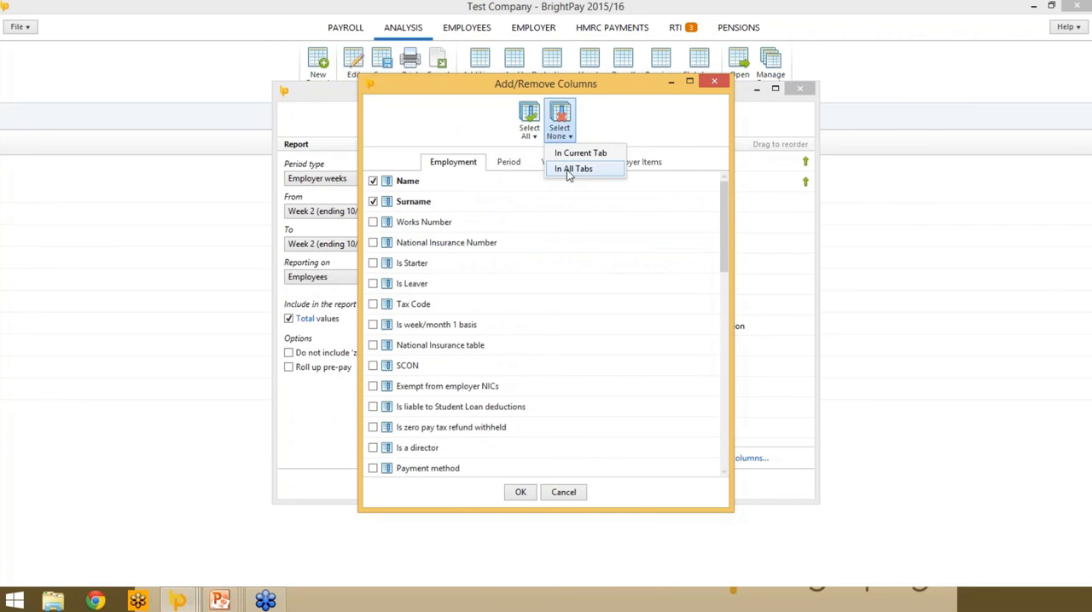
pyautogui.click(569, 170)
pyautogui.click(373, 181)
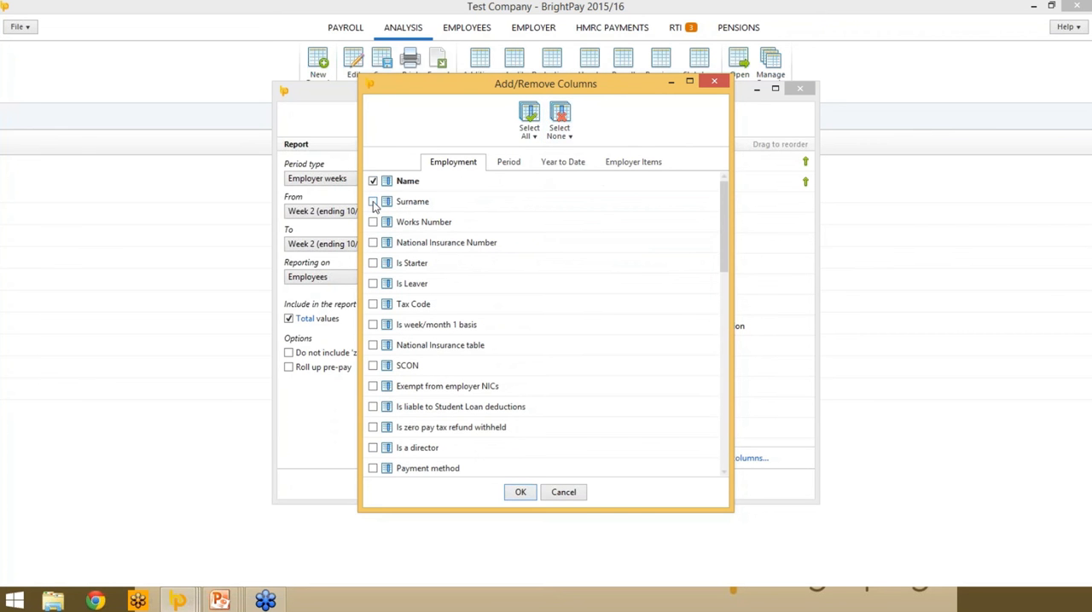
pyautogui.click(373, 202)
pyautogui.click(372, 243)
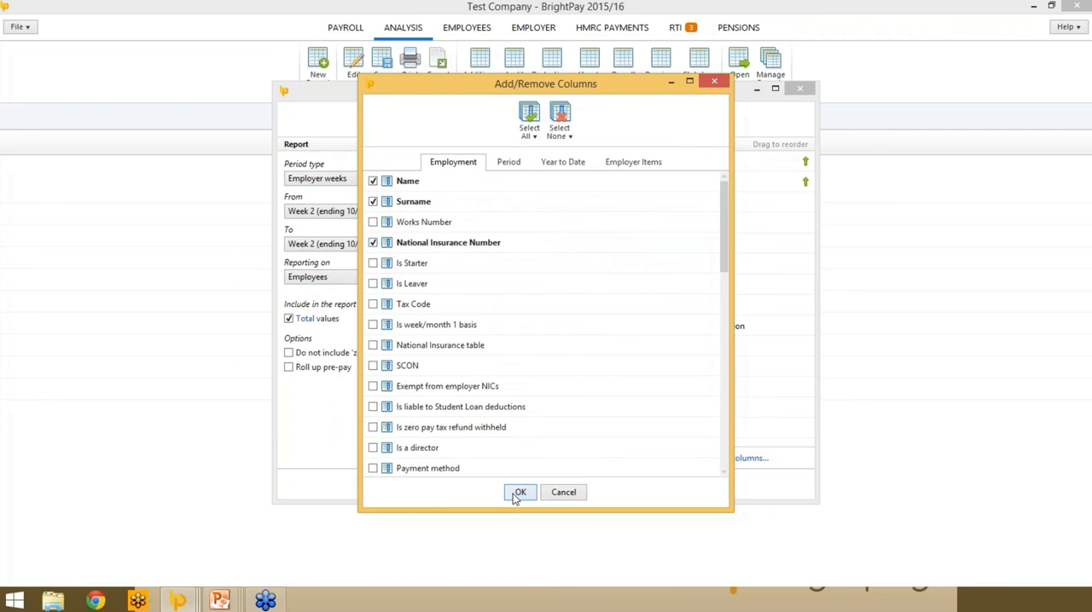
pyautogui.click(516, 493)
pyautogui.click(512, 484)
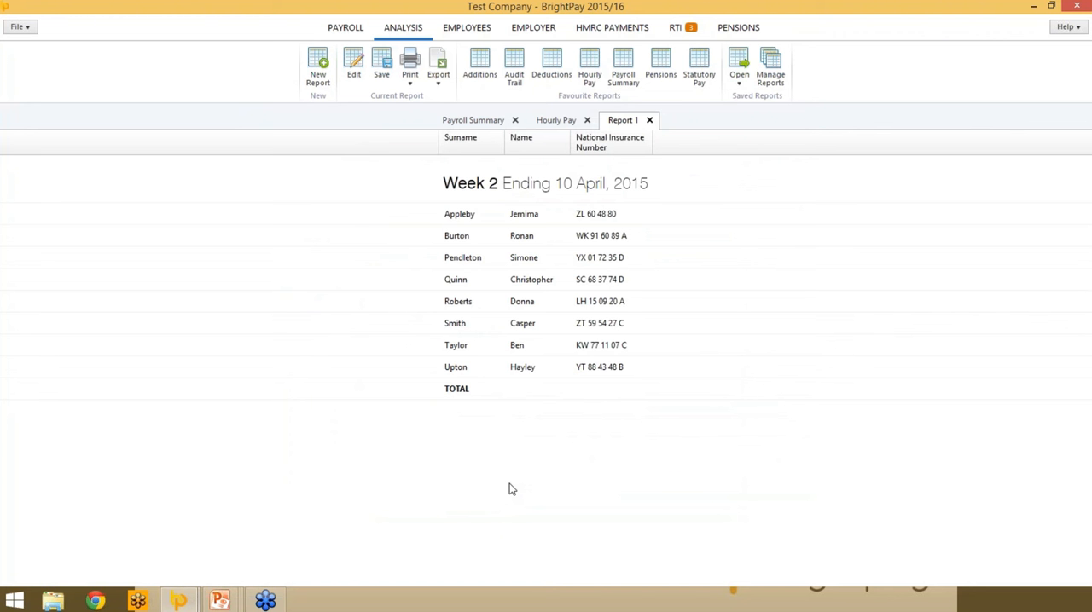
# - Save the report as "NIC Numbers" and make it a favourite shown in the analysis toolbar
pyautogui.click(383, 68)
pyautogui.click(493, 240)
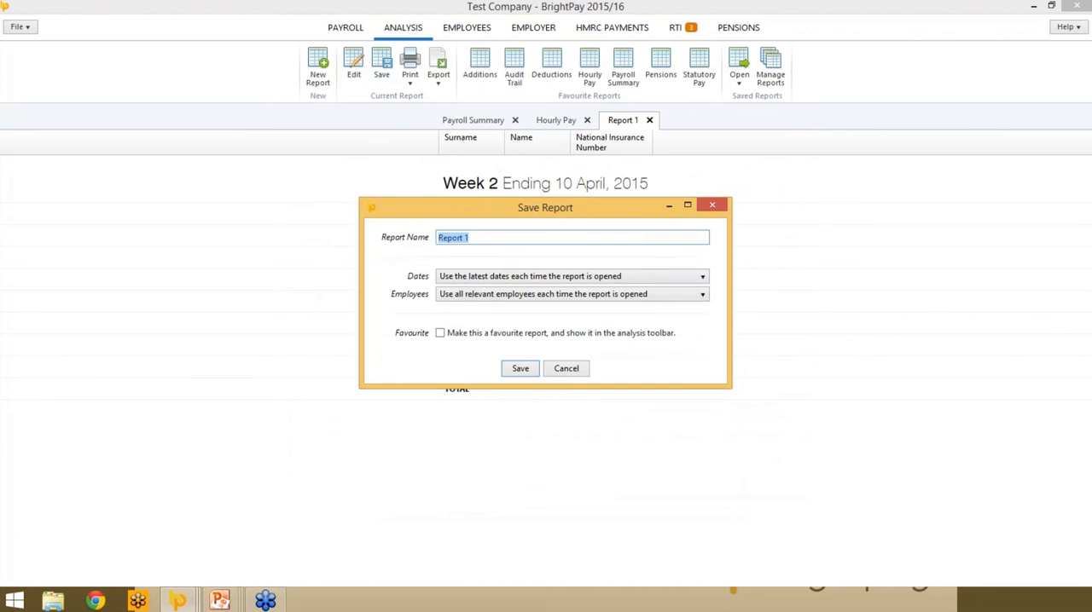
pyautogui.write('NIC Numbers')
pyautogui.click(539, 334)
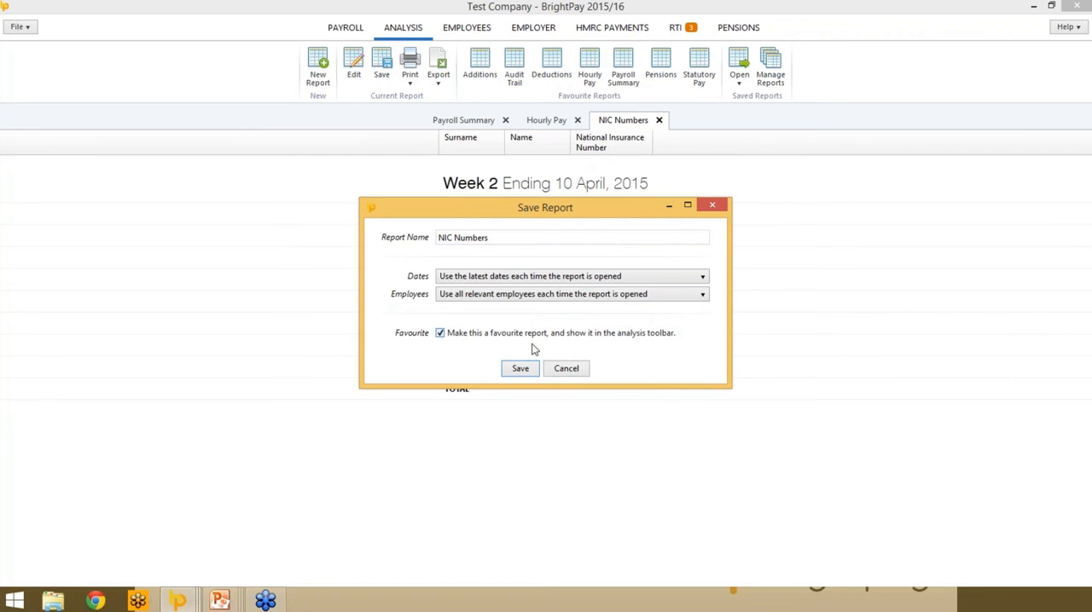
pyautogui.click(521, 368)
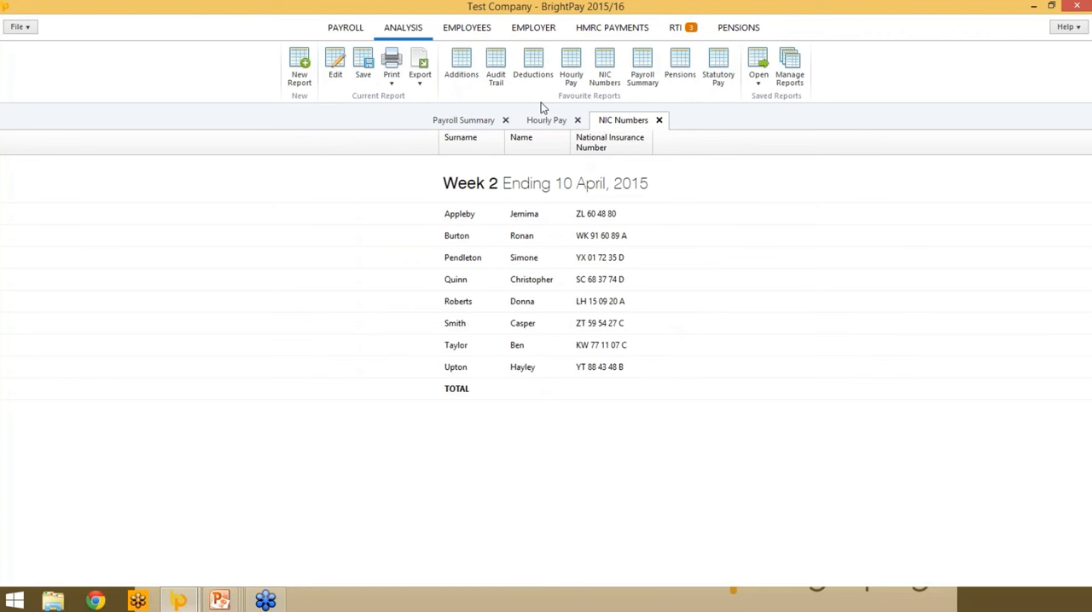
# - Delete the Deductions report from the saved reports and close the report manager
pyautogui.click(790, 73)
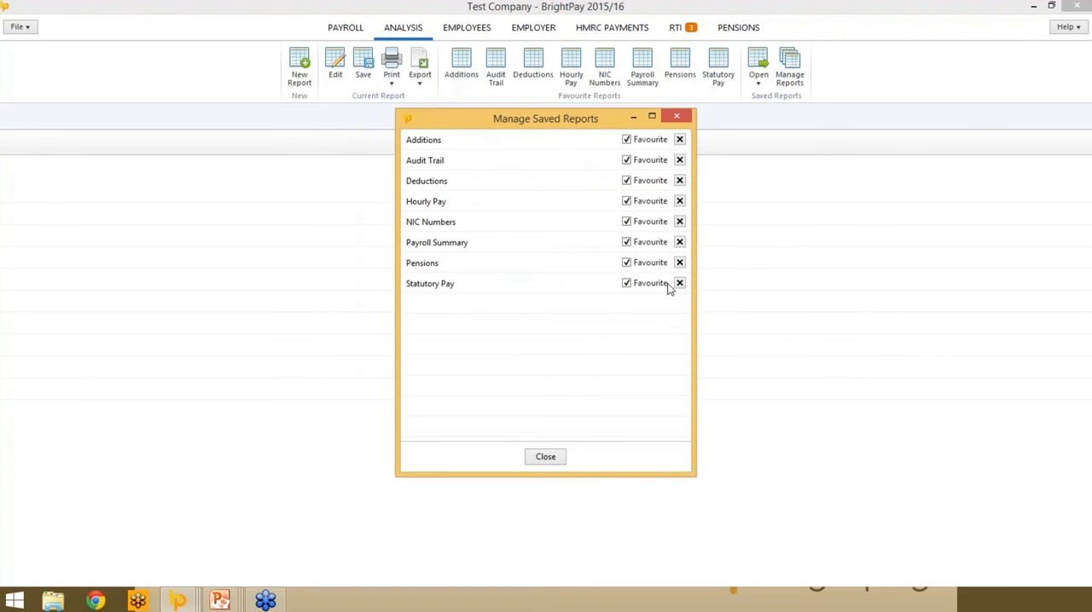
pyautogui.click(678, 180)
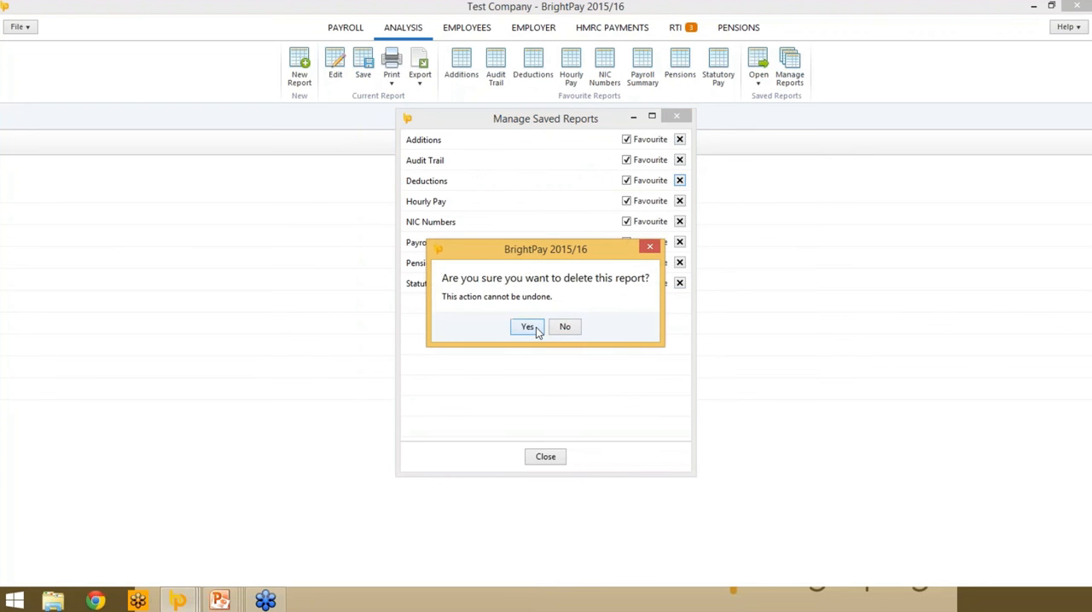
pyautogui.click(527, 328)
pyautogui.click(558, 458)
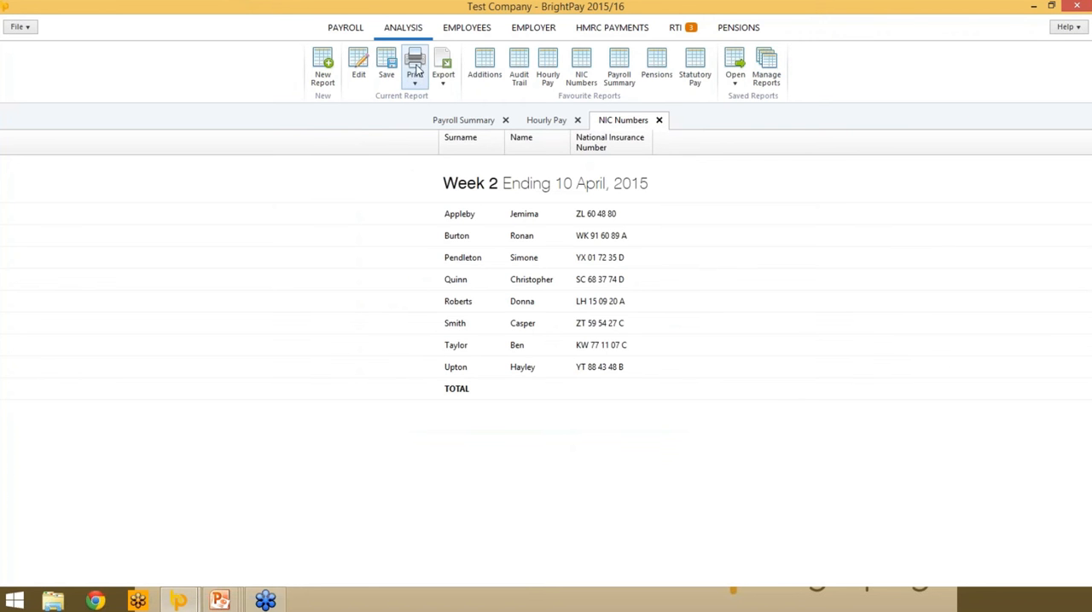
pyautogui.click(415, 68)
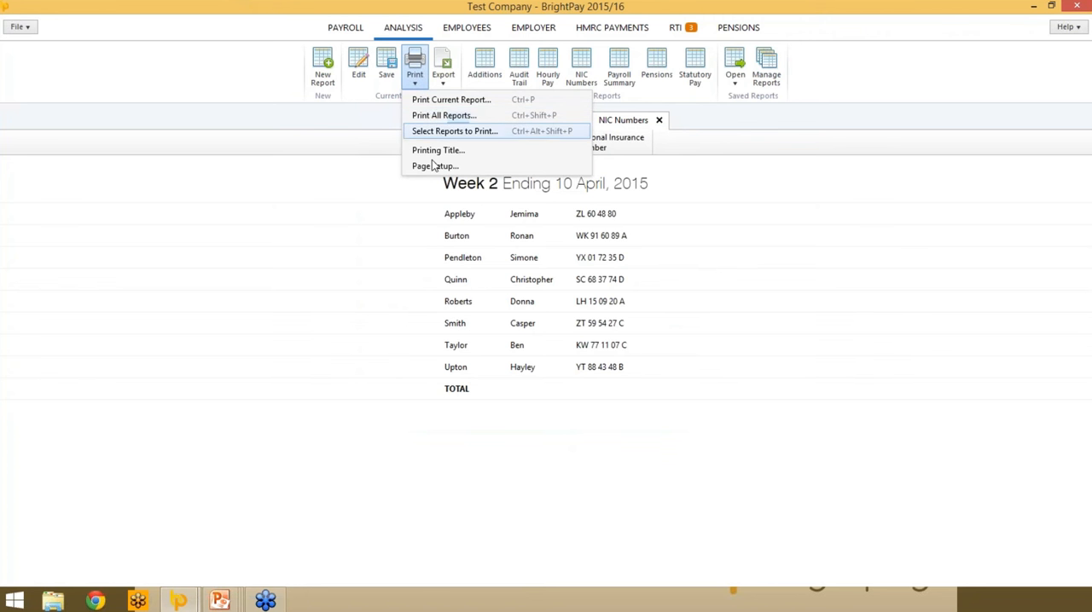
pyautogui.click(362, 112)
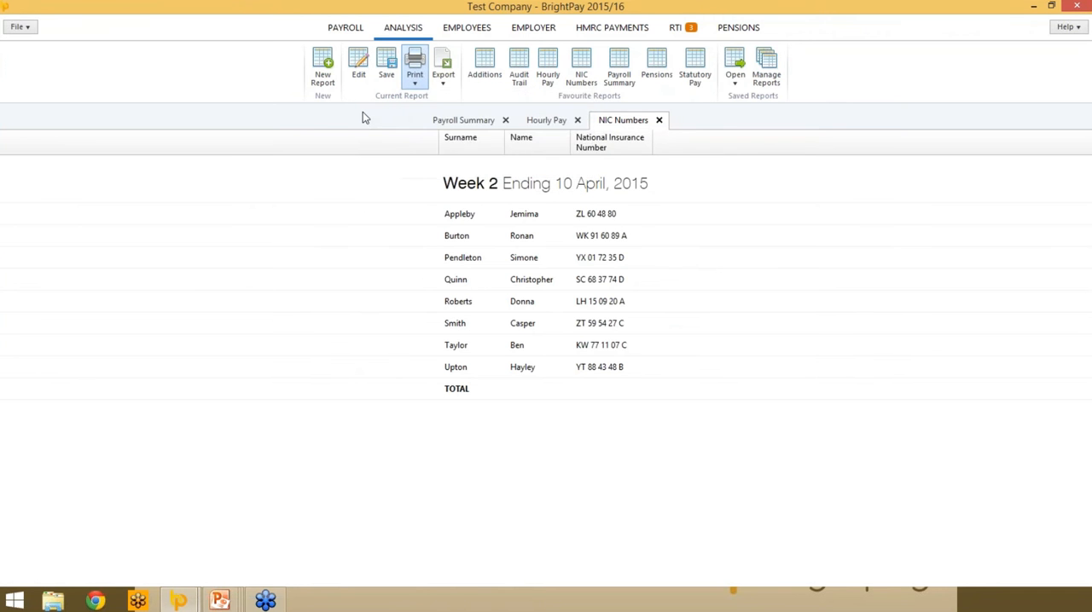
pyautogui.click(443, 75)
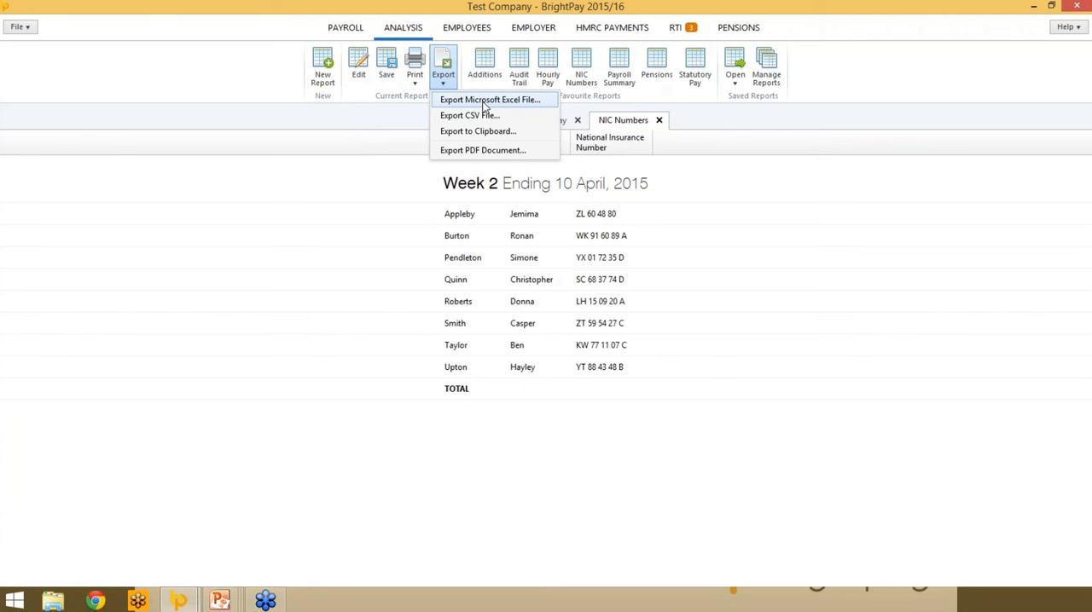
pyautogui.click(396, 145)
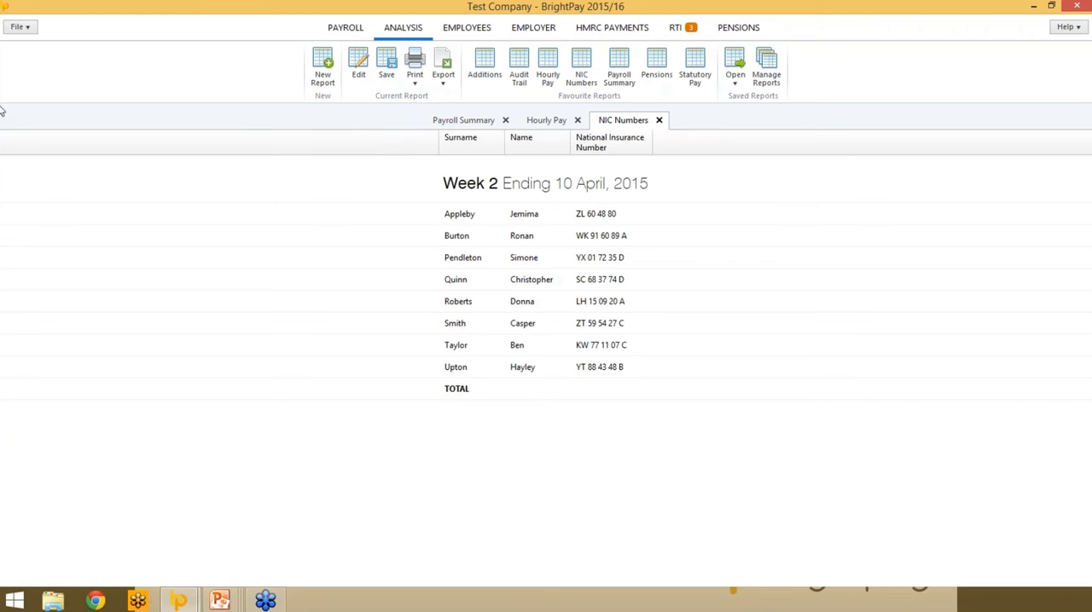
# - Close the Test Company file and open the employer Auto Enrolment Limited
pyautogui.click(20, 26)
pyautogui.click(64, 217)
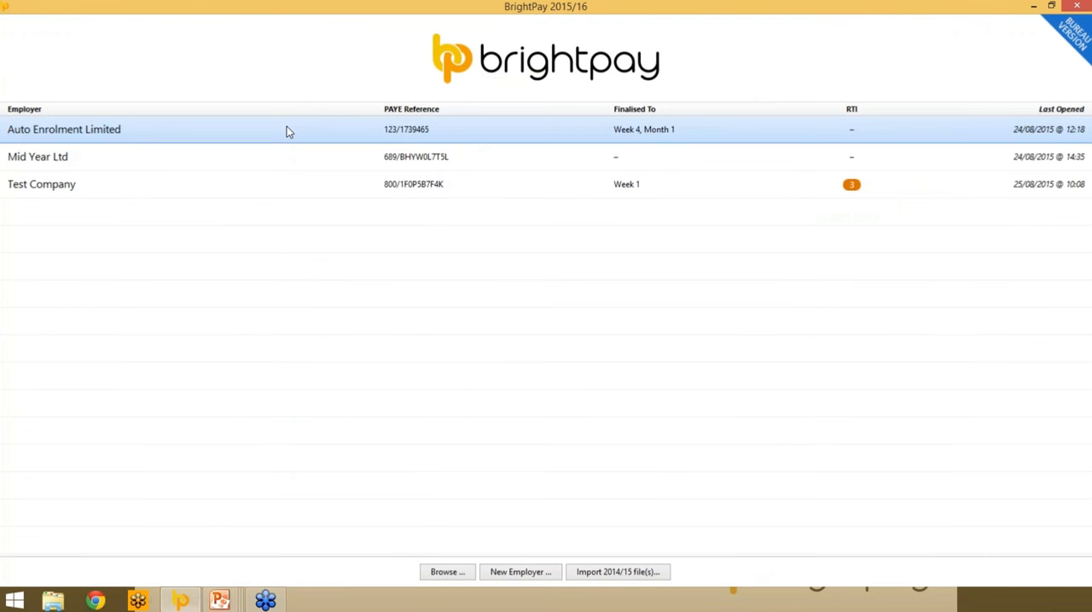
pyautogui.doubleClick(288, 131)
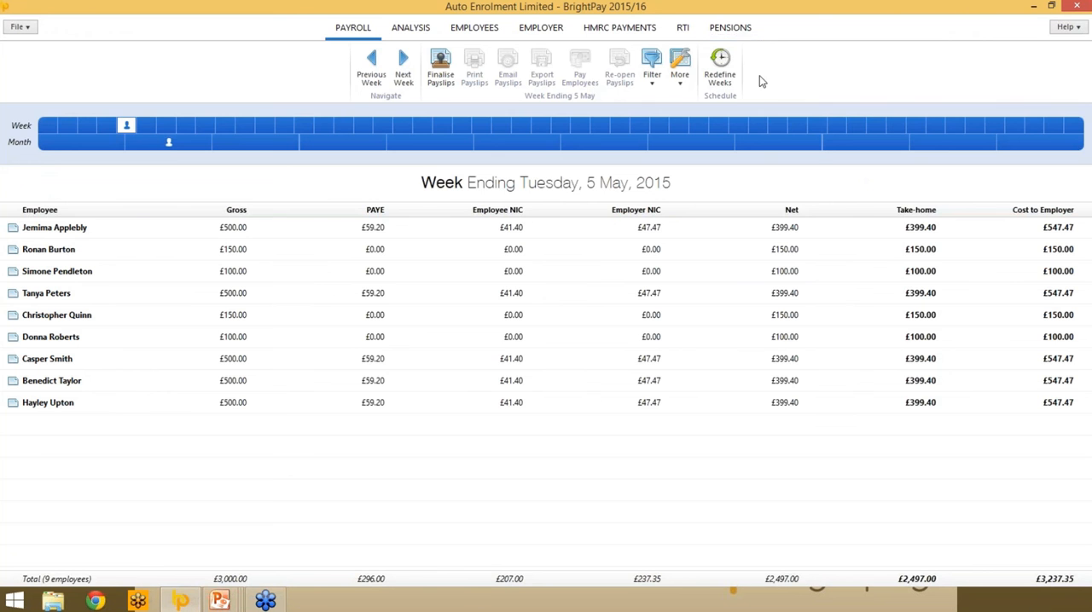
# - Set the automatic enrolment staging date to 1 May, 2015 in the pension settings and save the change
pyautogui.click(730, 29)
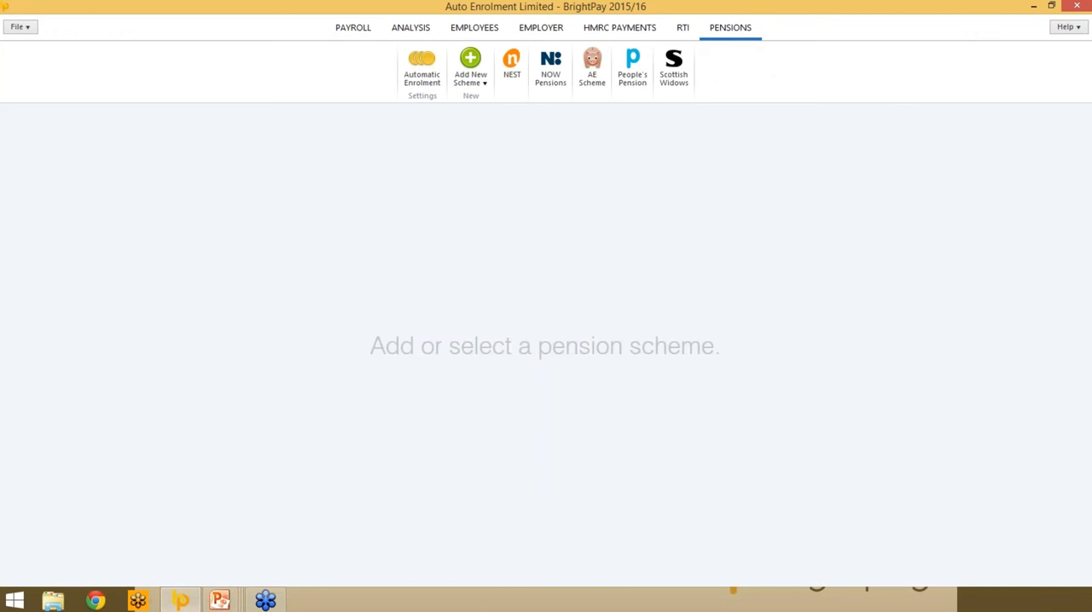
pyautogui.click(422, 75)
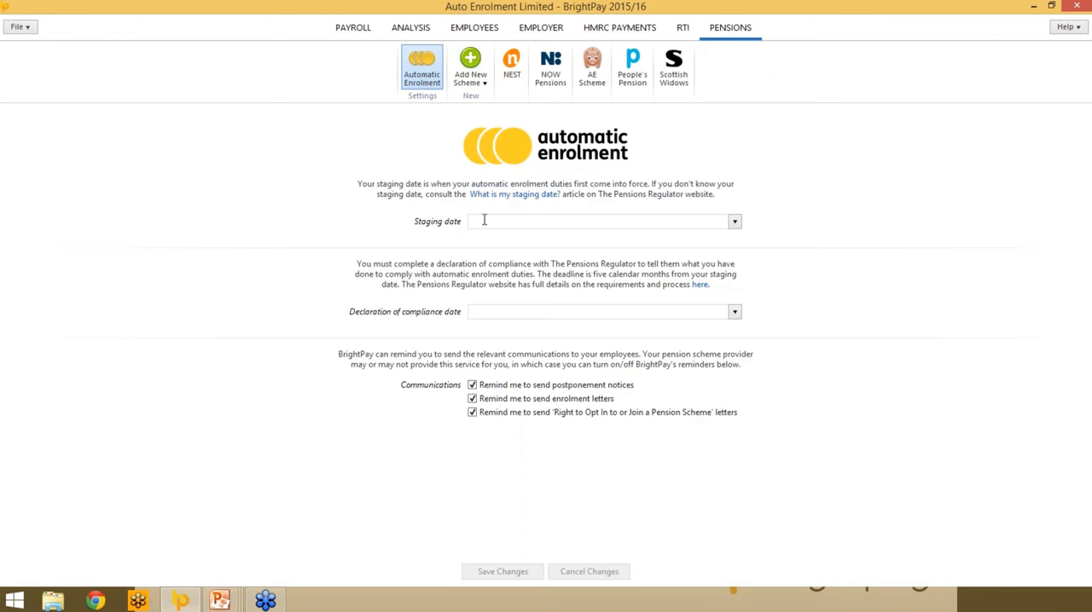
pyautogui.click(733, 221)
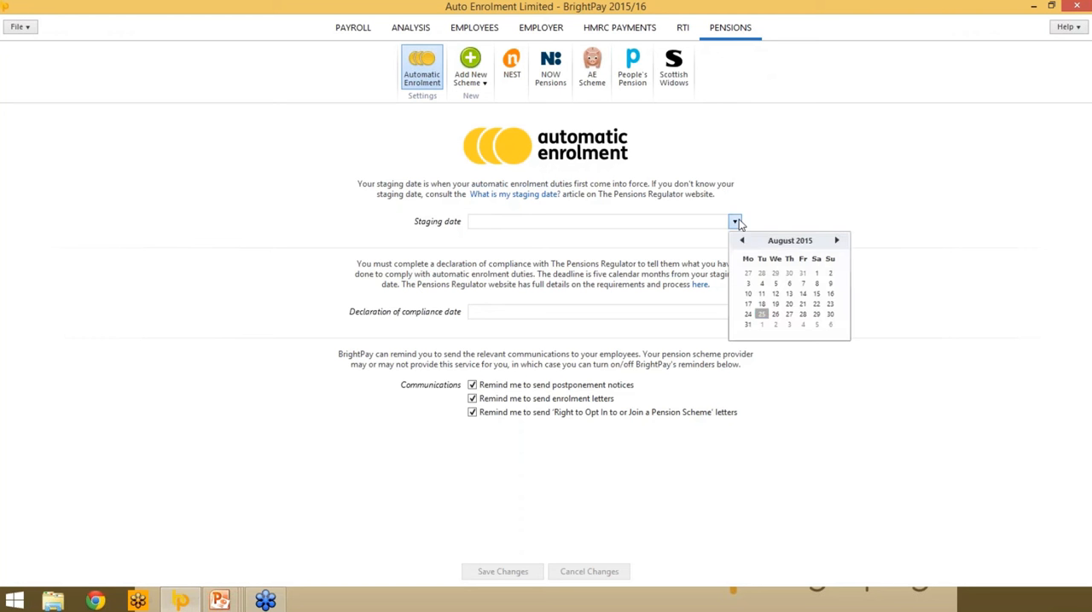
pyautogui.click(741, 240)
pyautogui.click(741, 240)
pyautogui.click(741, 241)
pyautogui.click(803, 273)
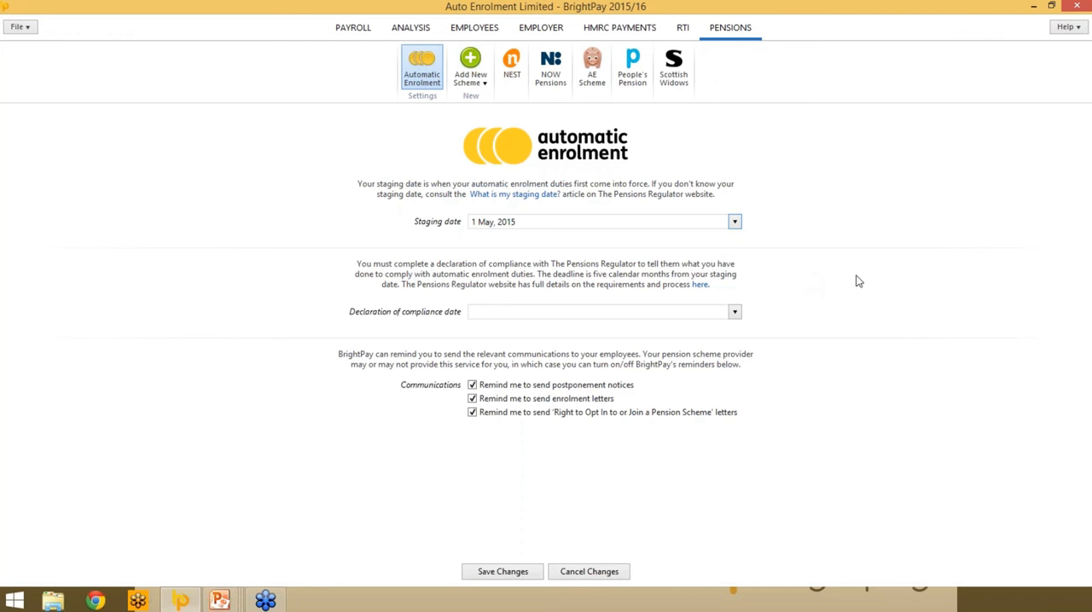
pyautogui.click(471, 574)
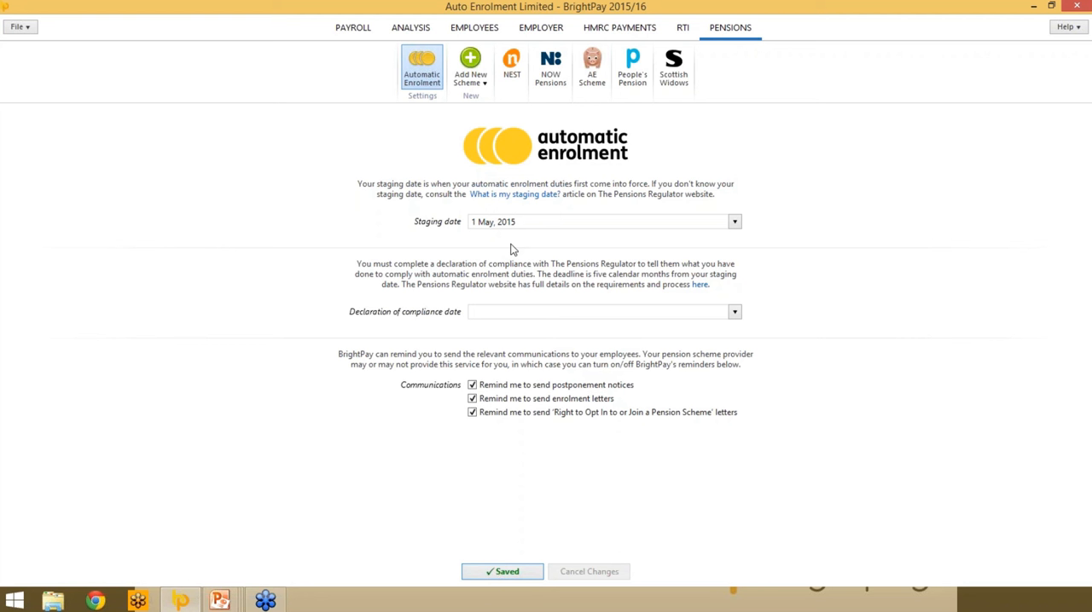
# - Add a new NEST automatic enrolment pension scheme and enter the employer reference in its registration details
pyautogui.click(470, 73)
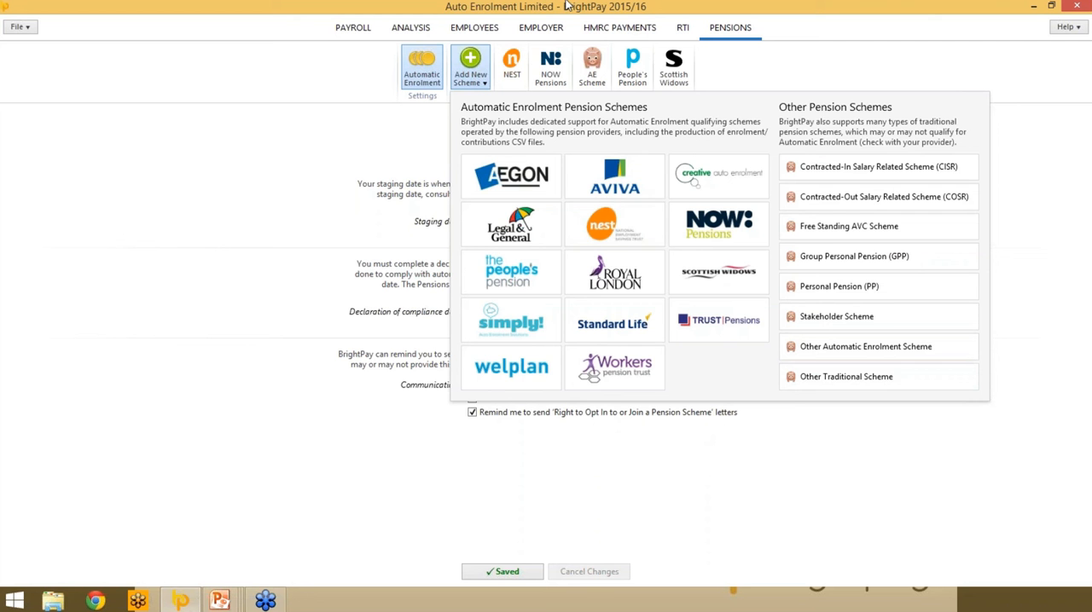
pyautogui.click(617, 225)
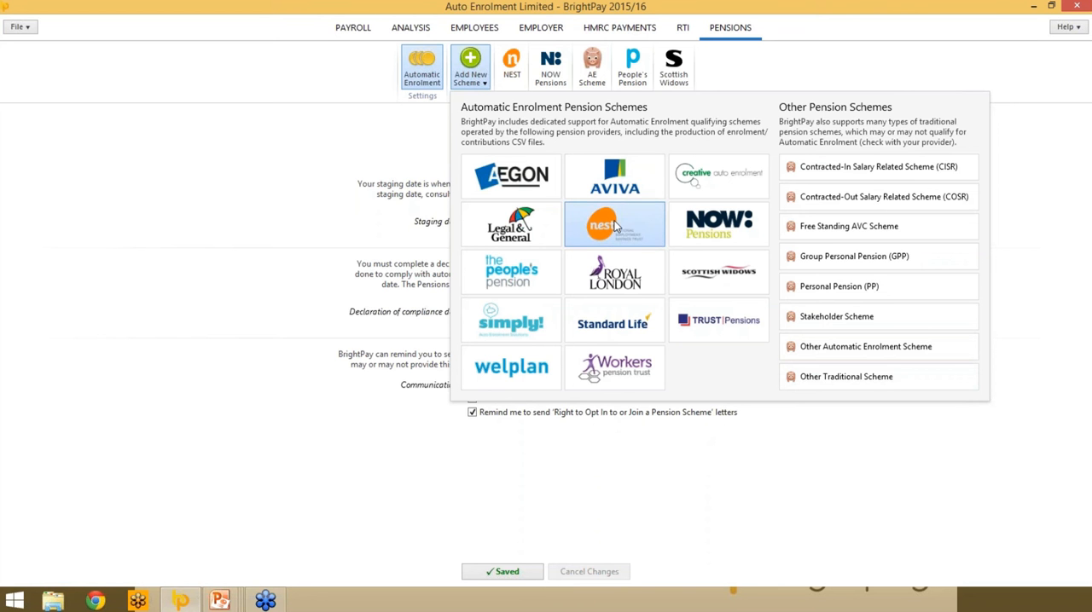
pyautogui.click(483, 254)
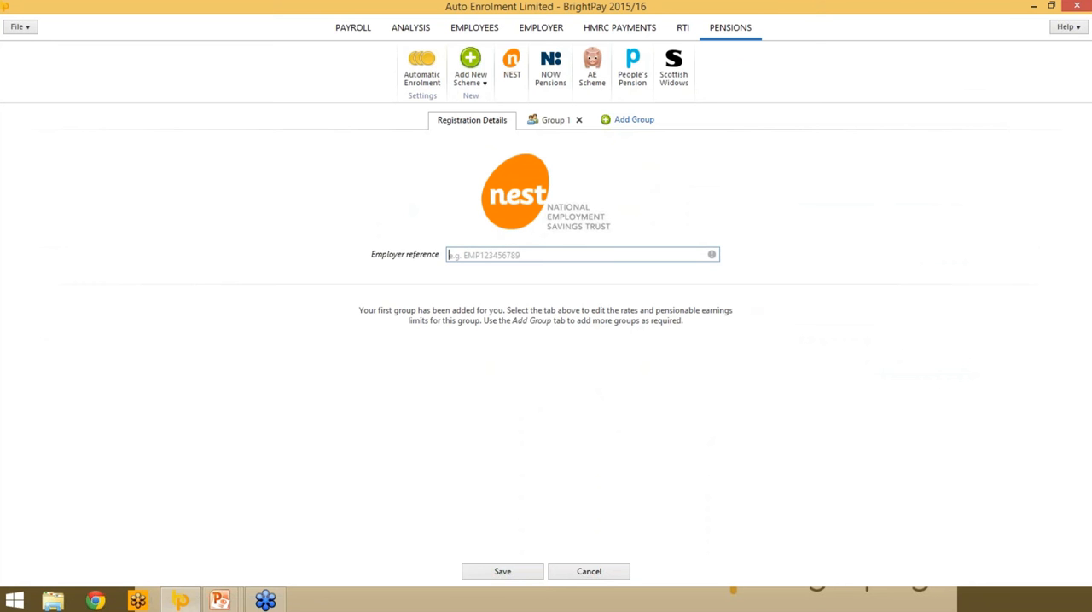
pyautogui.write('EMP123456789')
# - Name the NEST scheme's first group "weekly"
pyautogui.click(540, 121)
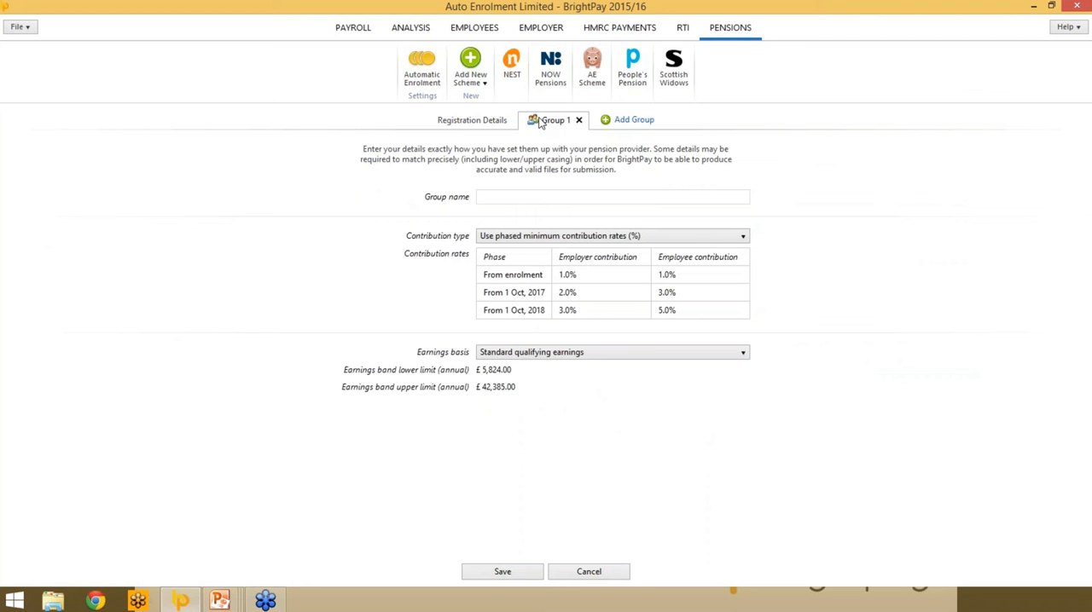
pyautogui.click(508, 198)
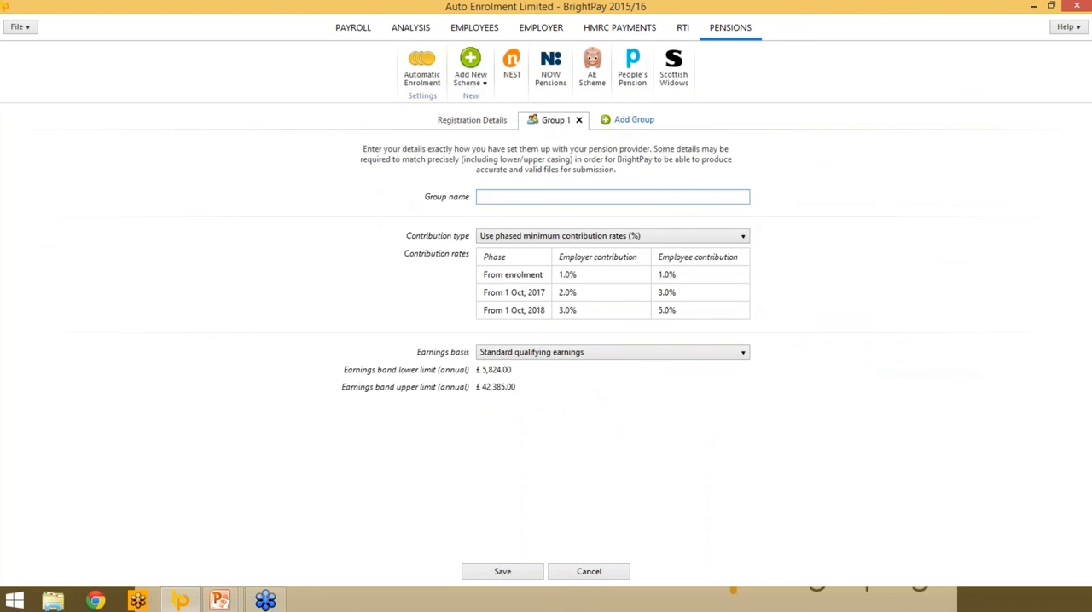
pyautogui.write('weekly')
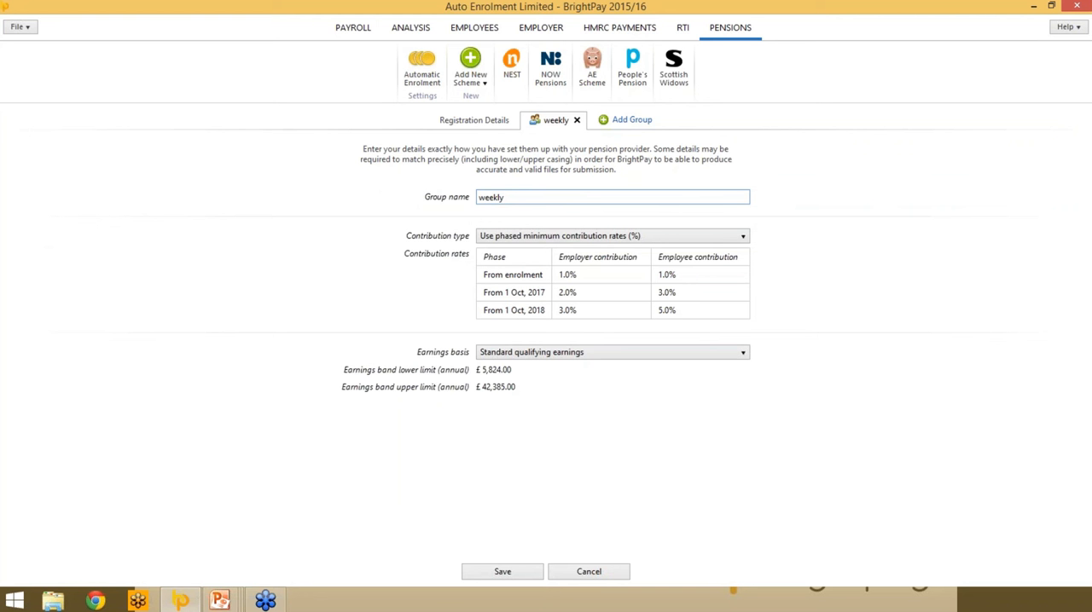
# - Check the weekly group's contribution type and earnings basis options, keeping phased minimum contribution rates (%) and standard qualifying earnings
pyautogui.click(681, 242)
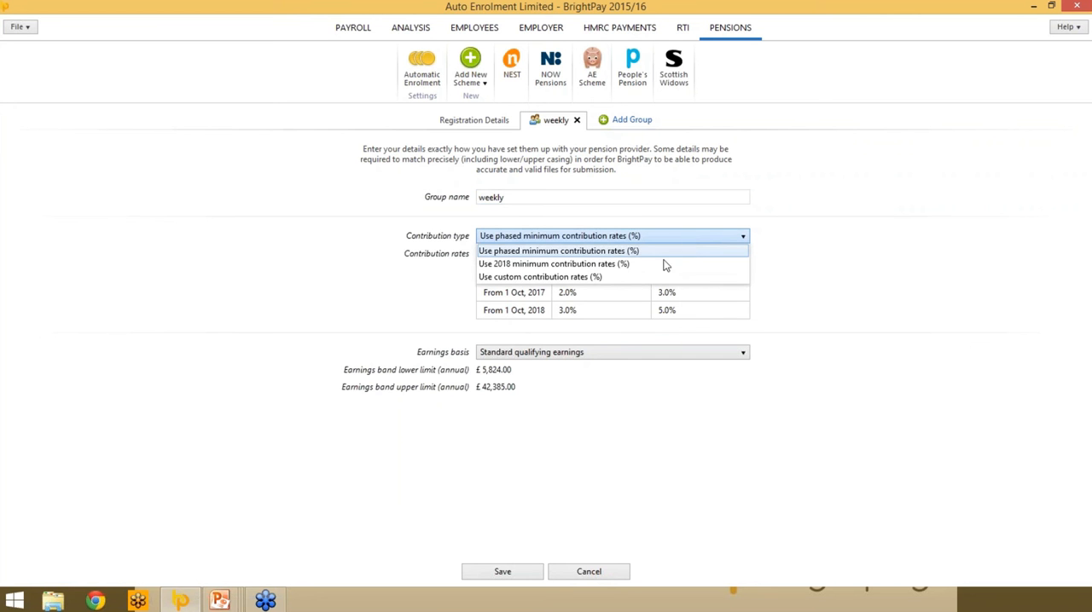
pyautogui.click(539, 253)
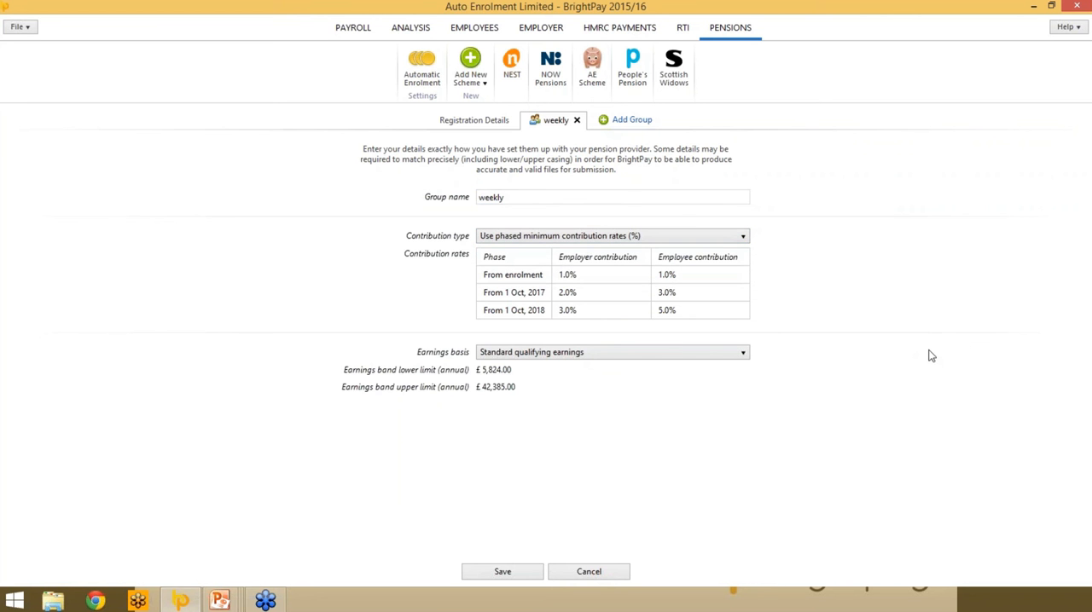
pyautogui.click(723, 356)
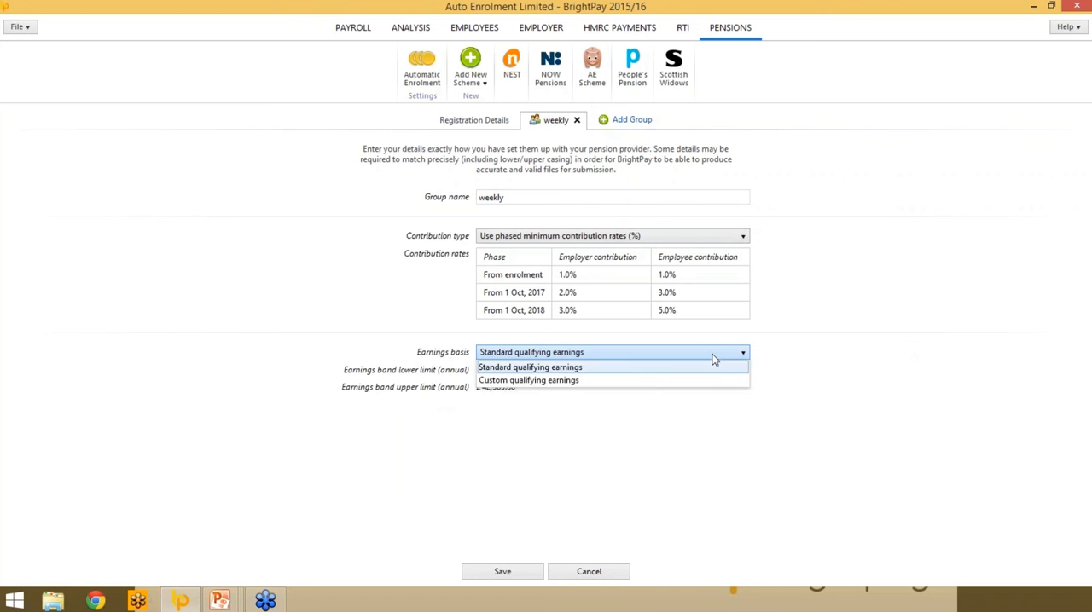
pyautogui.click(593, 367)
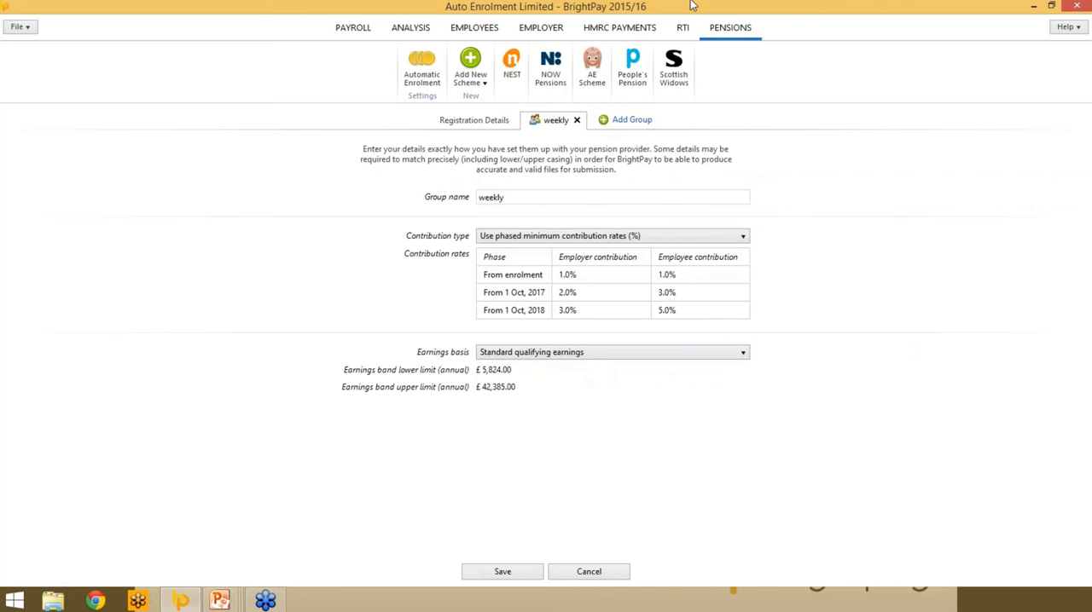
# - Add a second group named "monthly" to the NEST scheme and discard the new scheme setup without saving
pyautogui.click(632, 121)
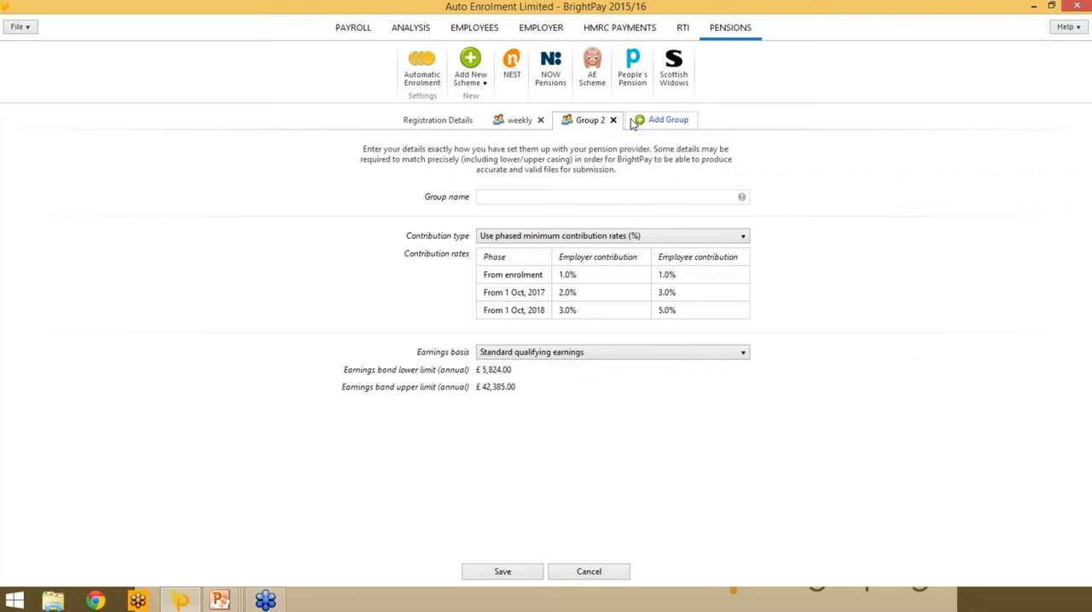
pyautogui.click(482, 197)
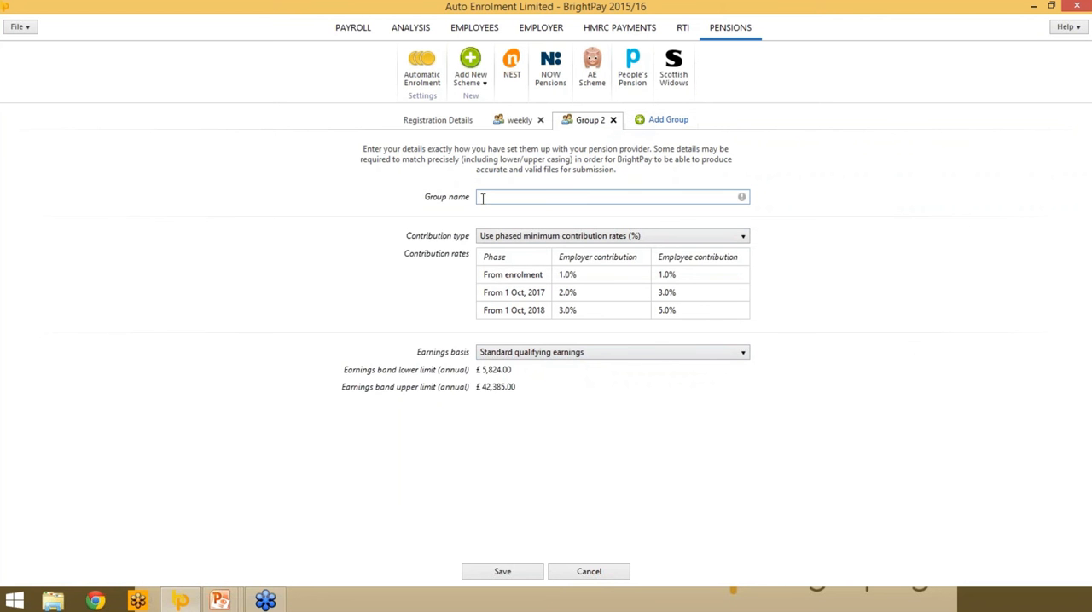
pyautogui.write('month')
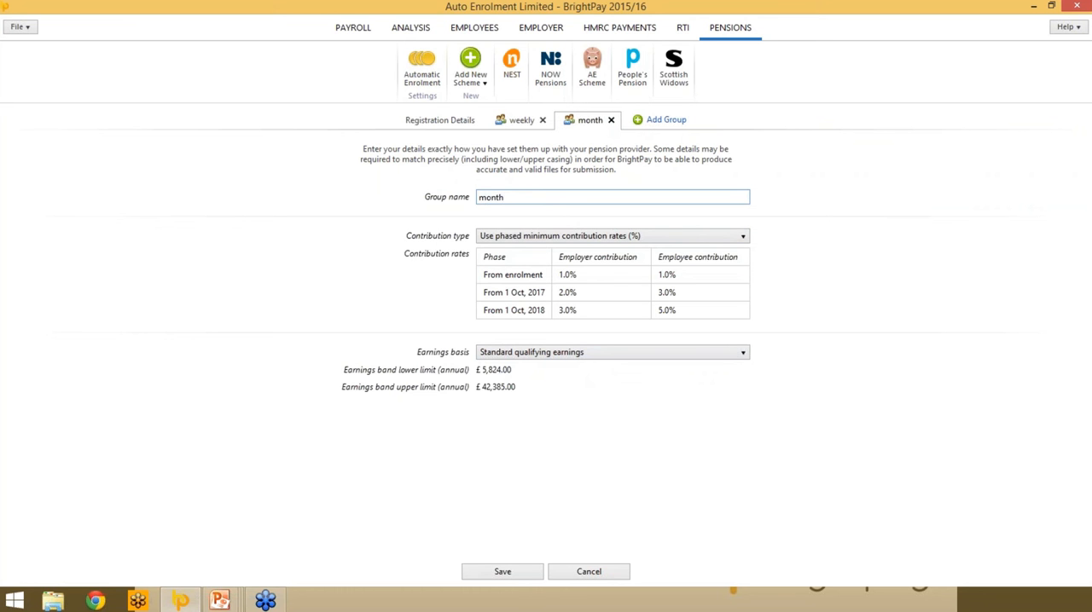
pyautogui.write('ly')
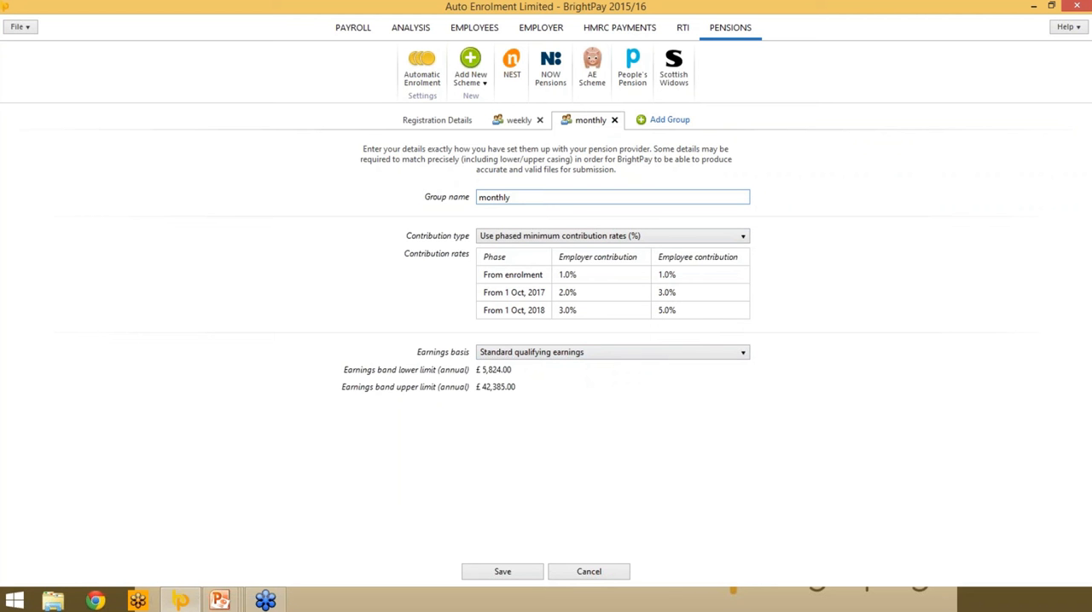
pyautogui.click(707, 542)
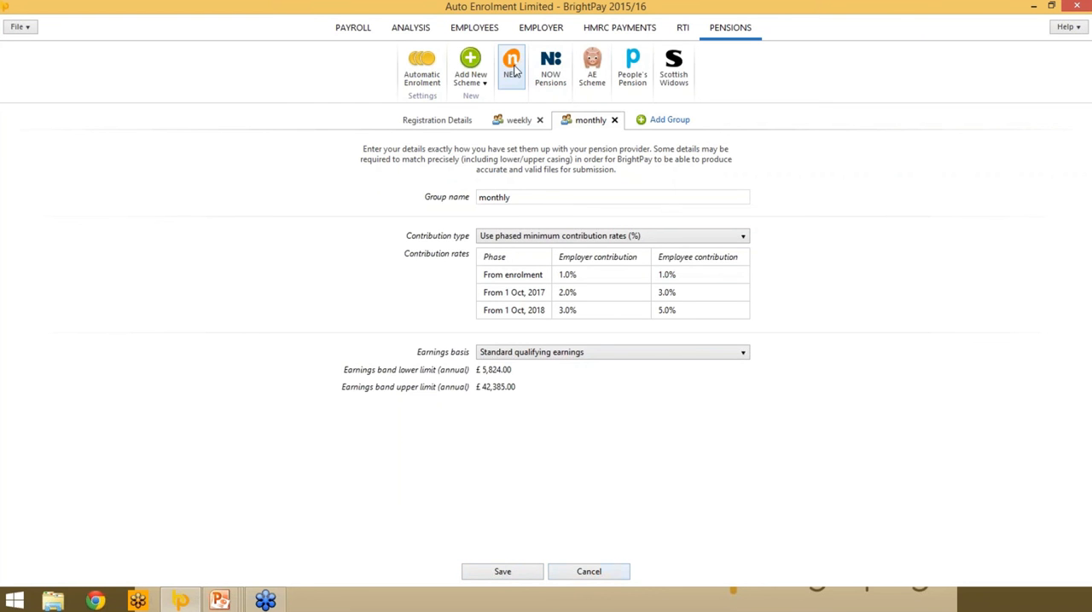
pyautogui.click(586, 572)
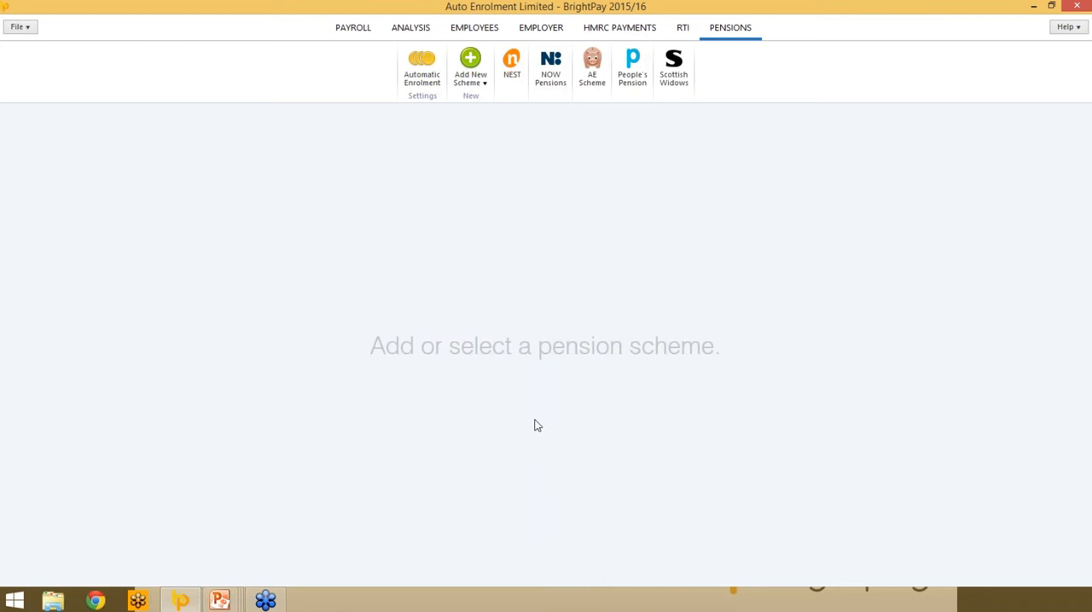
# - In the weekly payroll, enrol the first listed employee in the NEST Weekly group from 1 May, 2015 with relief at source
pyautogui.click(338, 30)
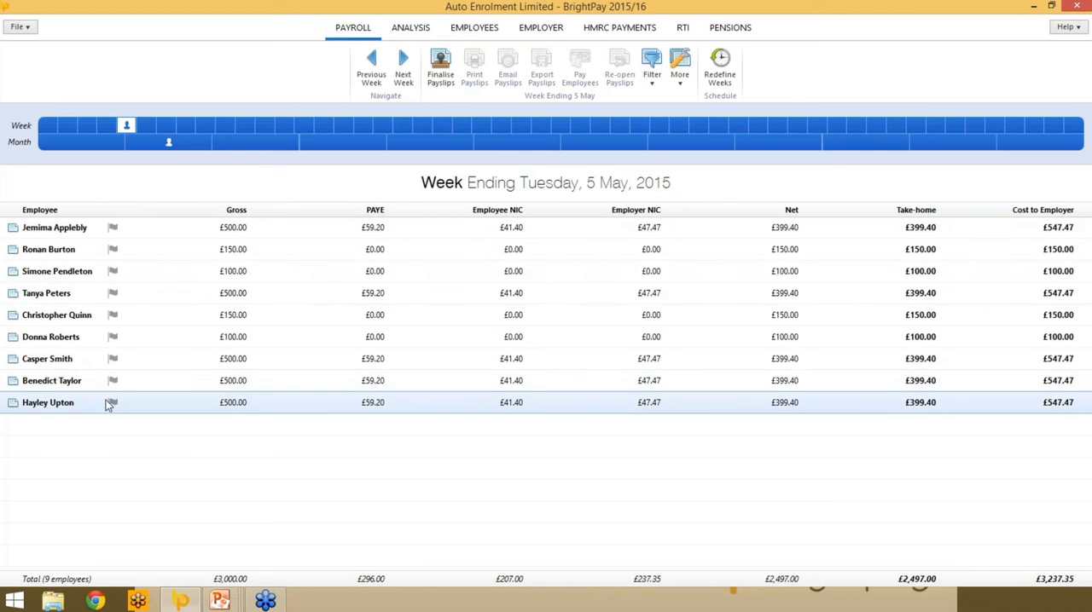
pyautogui.click(122, 231)
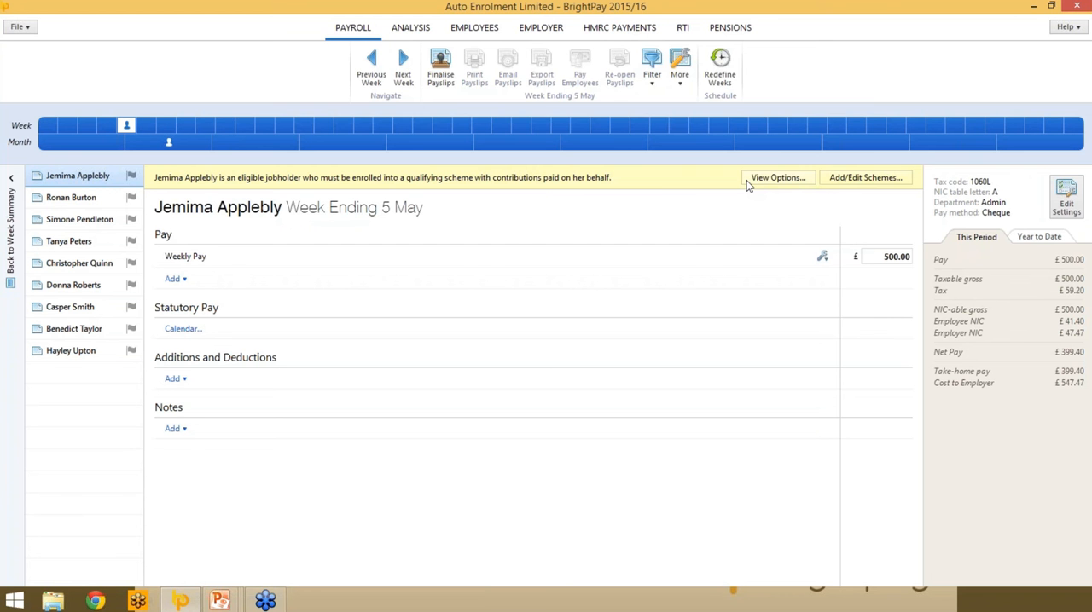
pyautogui.click(772, 178)
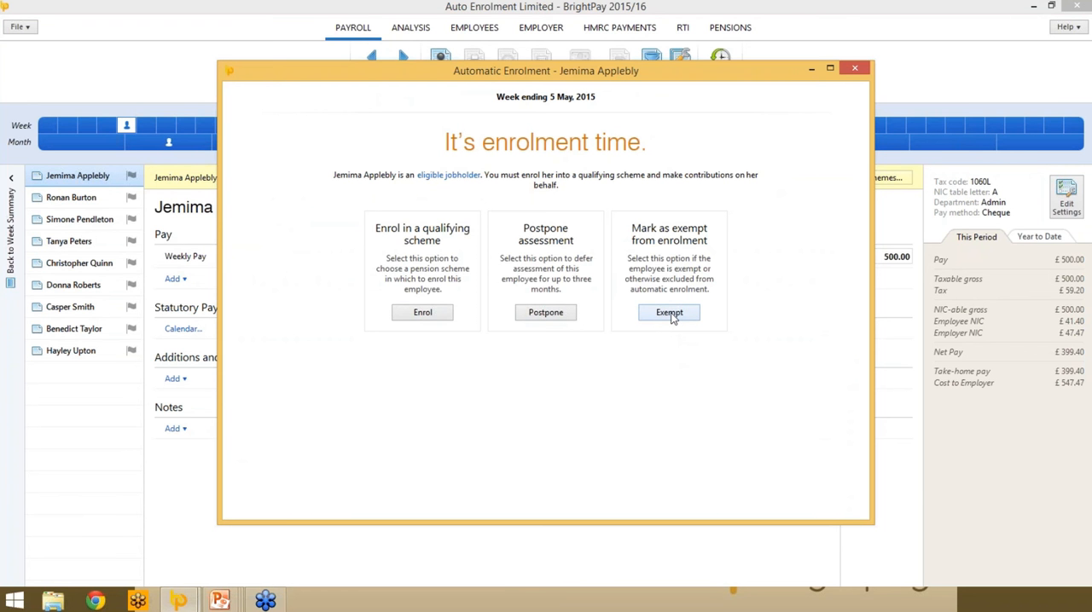
pyautogui.click(421, 312)
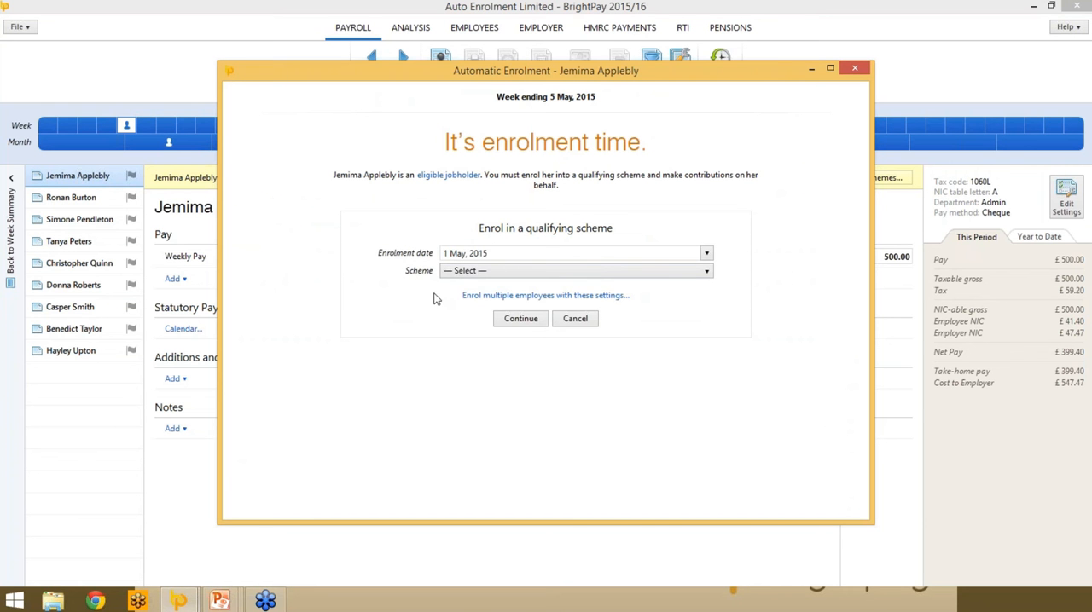
pyautogui.click(669, 272)
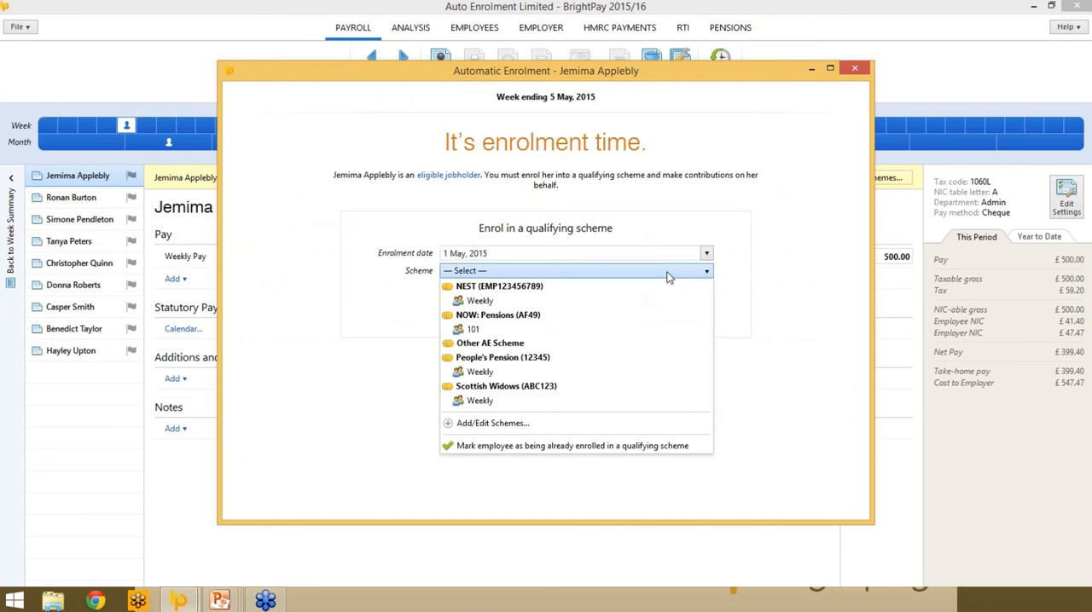
pyautogui.click(488, 307)
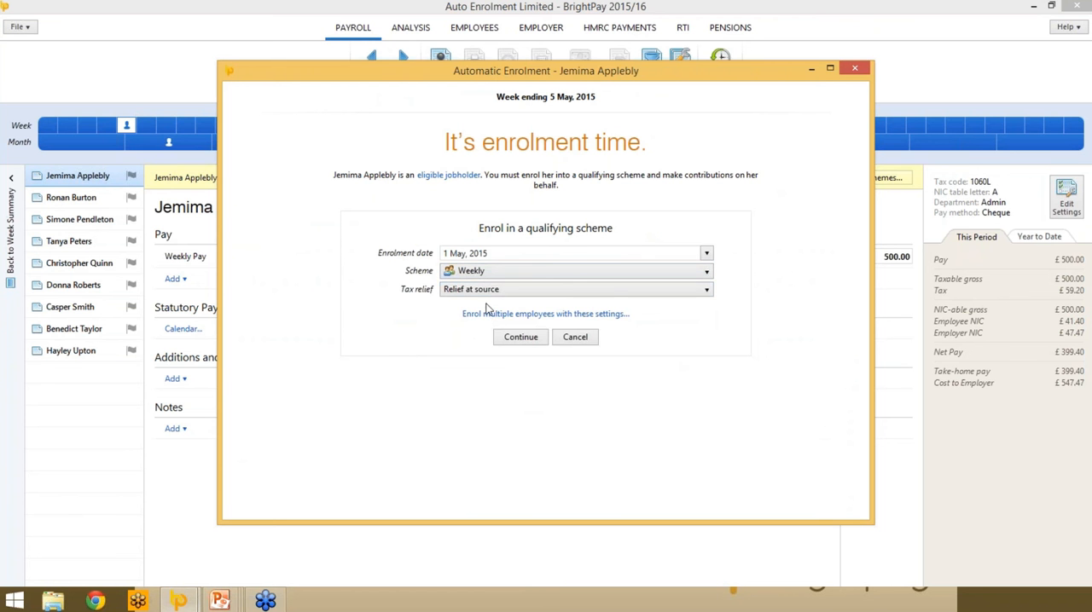
pyautogui.click(594, 298)
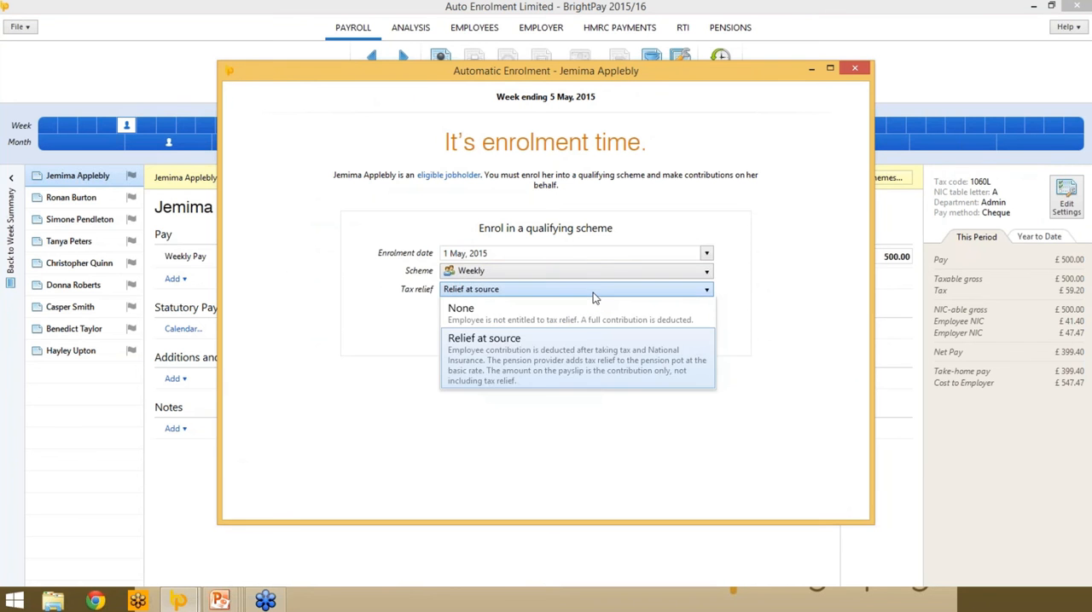
pyautogui.click(594, 298)
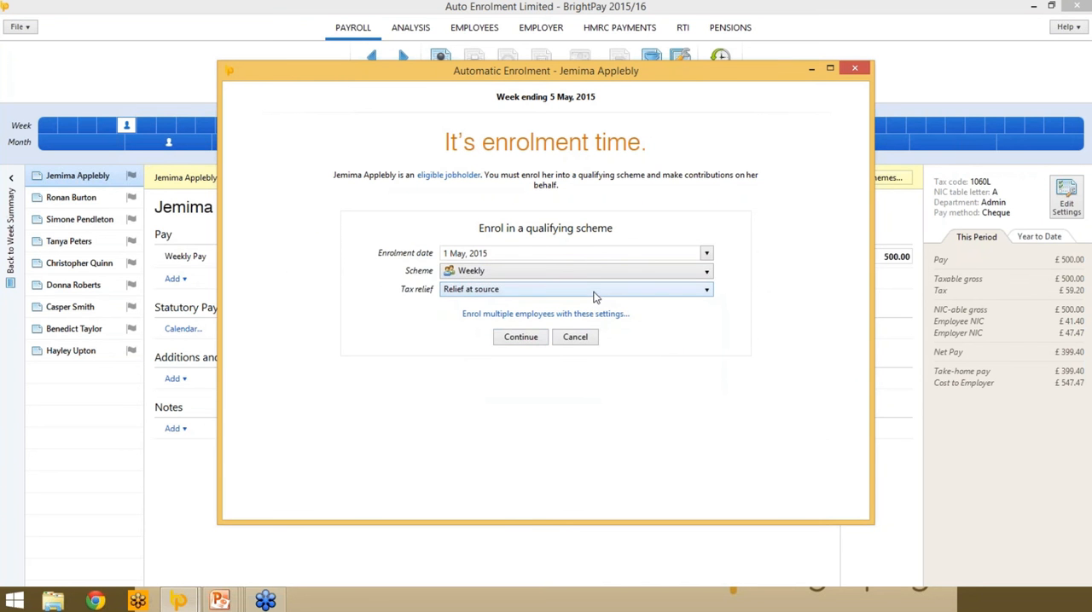
pyautogui.click(516, 339)
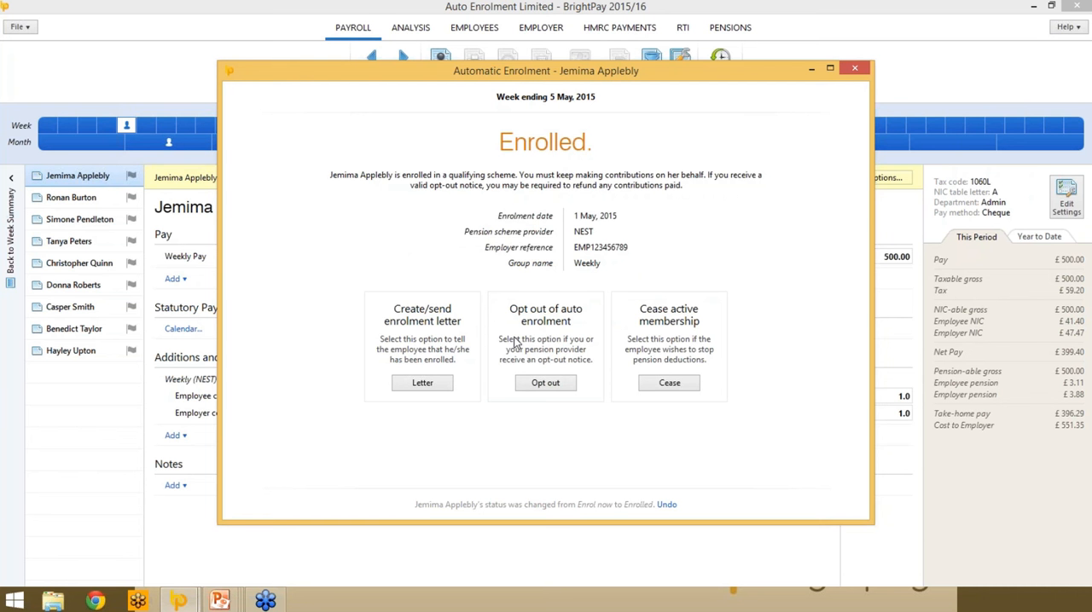
# - Open a print preview of the enrolled employee's enrolment letter
pyautogui.click(438, 386)
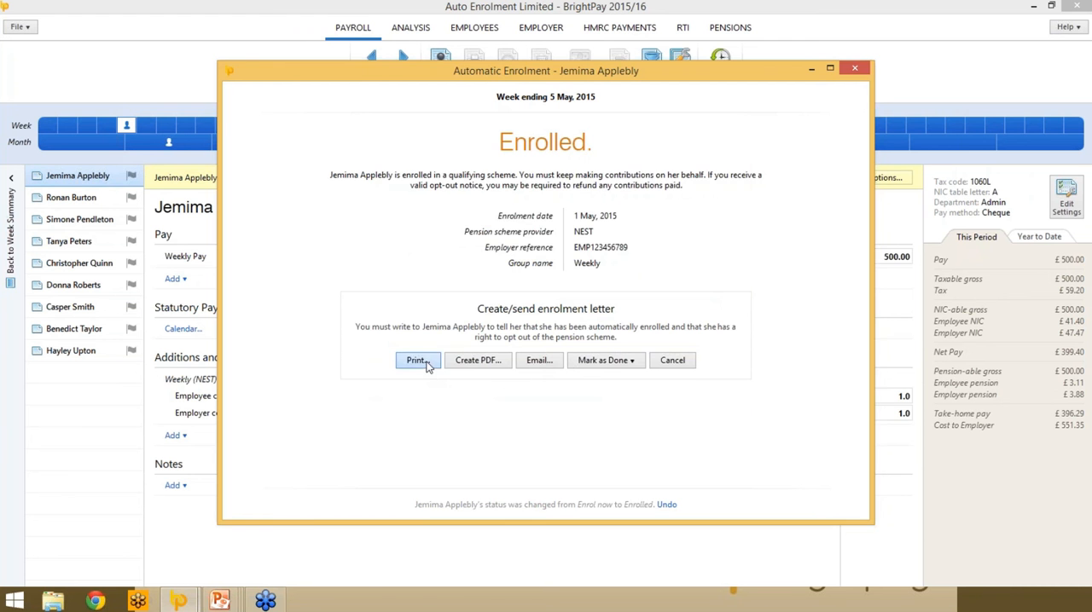
pyautogui.click(416, 360)
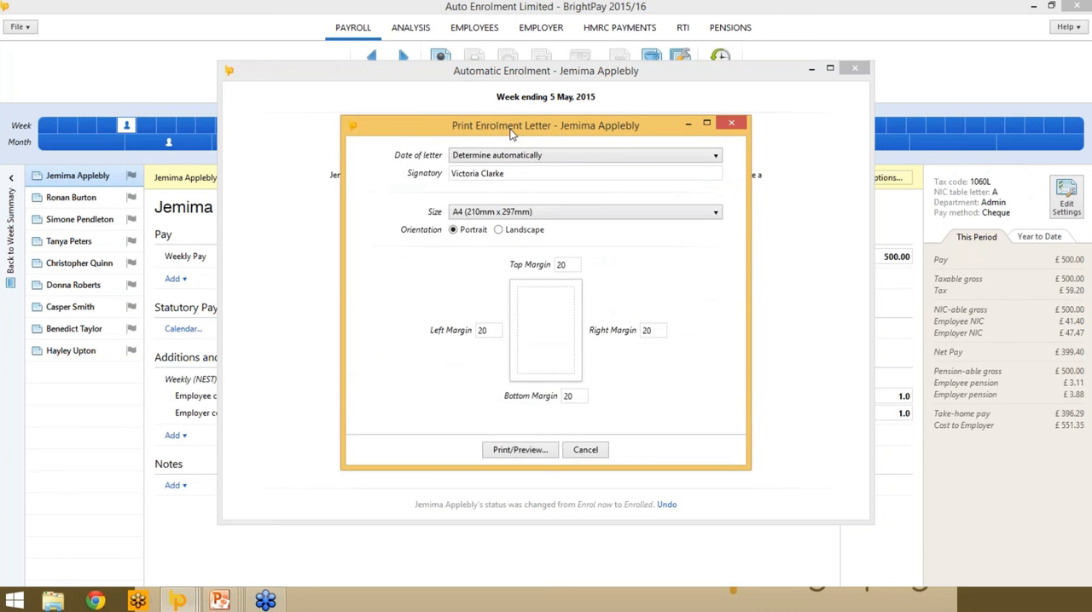
pyautogui.moveTo(511, 134); pyautogui.dragTo(487, 113)
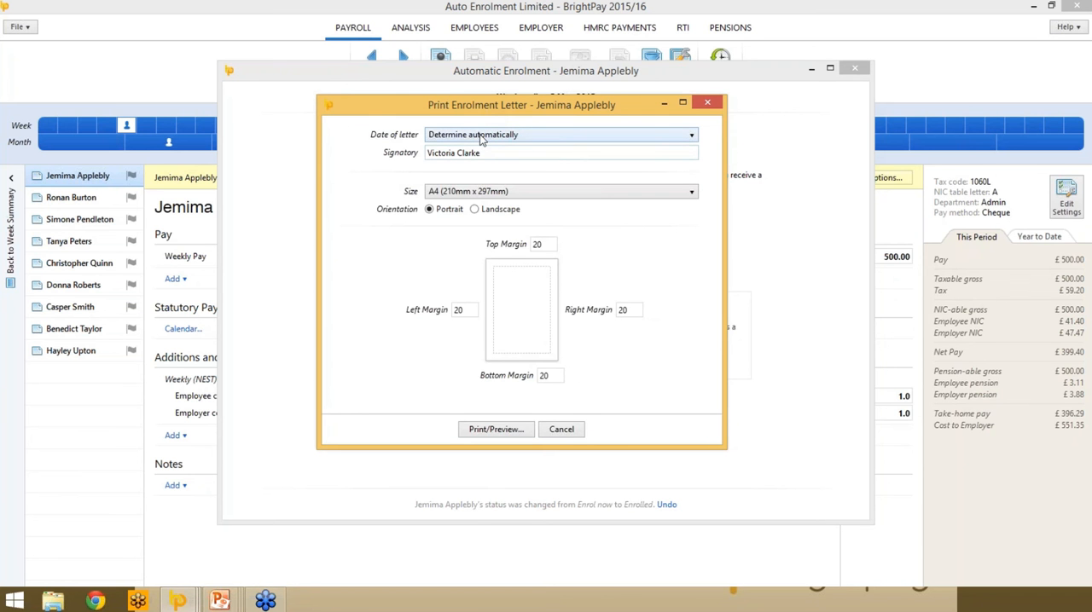
pyautogui.click(495, 429)
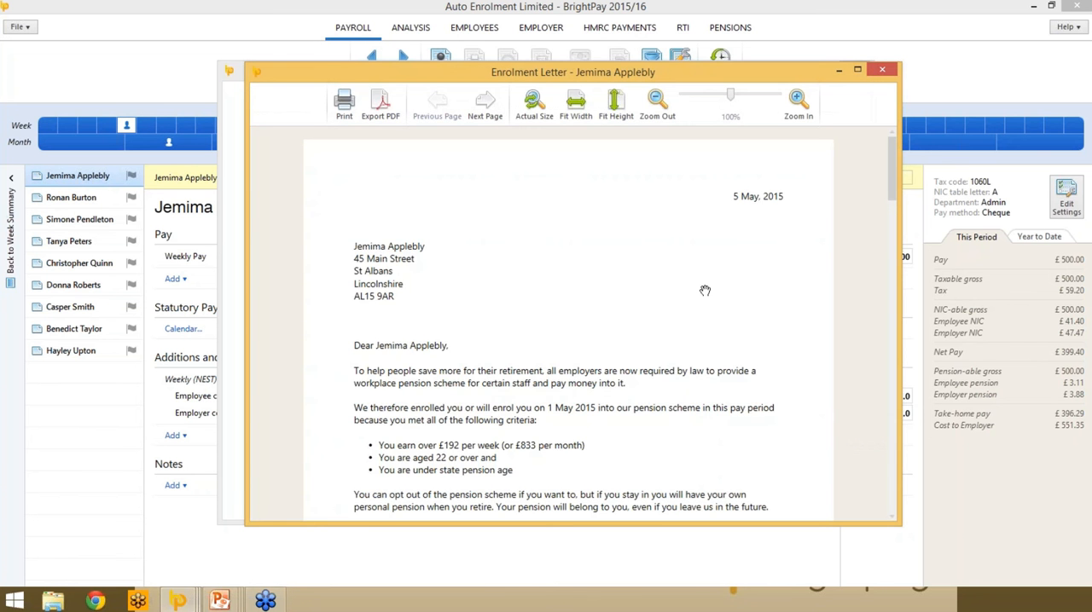
# - Read through the enrolment letter's opt-out and contribution information, and close the preview and print settings without printing
pyautogui.scroll(-2, 704, 291)
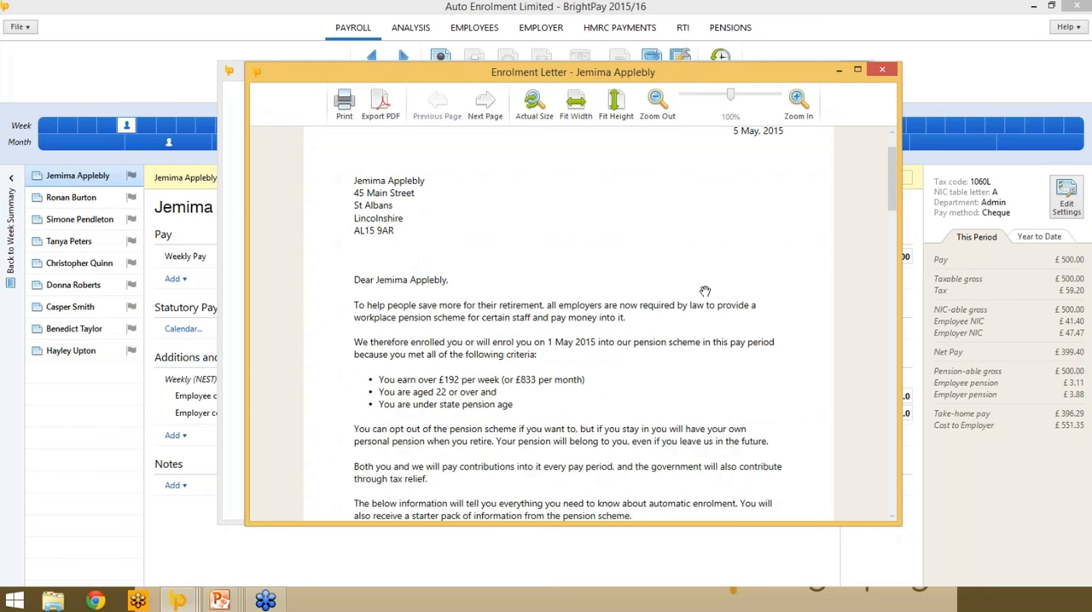
pyautogui.scroll(-3, 621, 339)
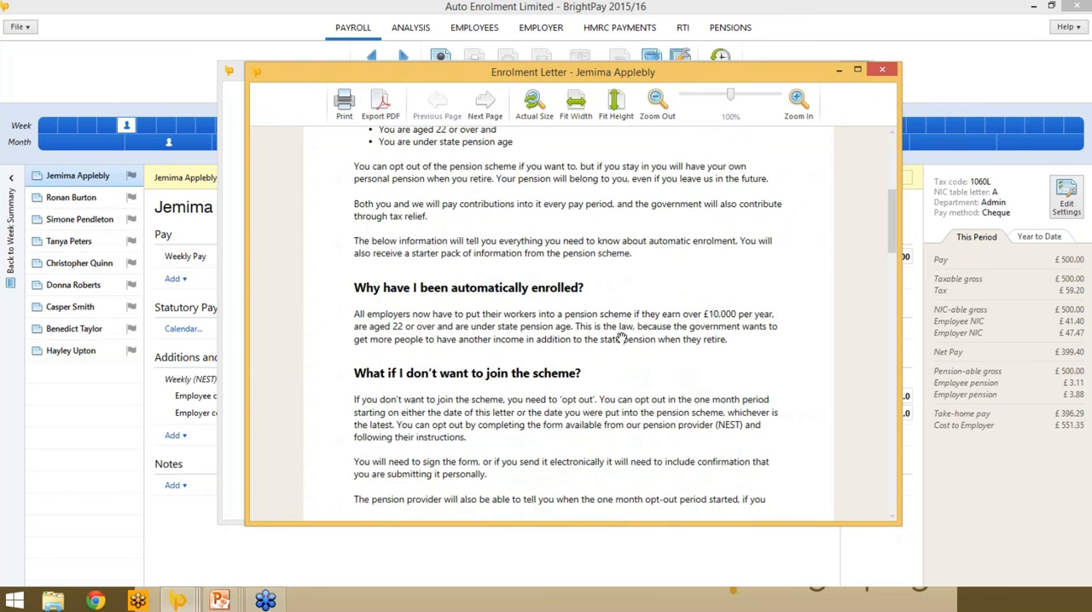
pyautogui.scroll(-10, 622, 338)
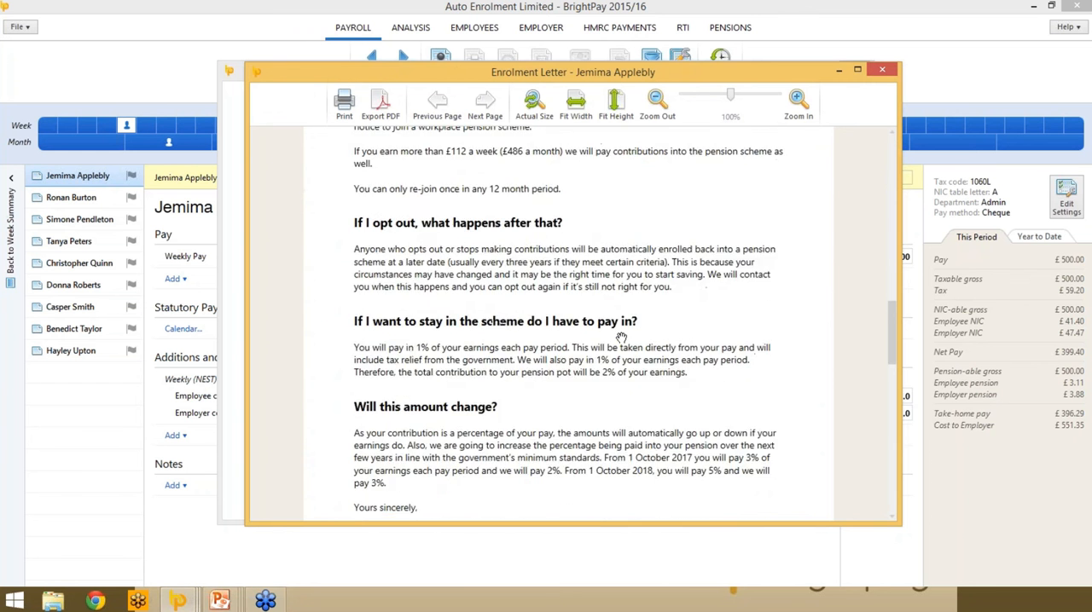
pyautogui.scroll(-3, 621, 339)
pyautogui.scroll(3, 622, 339)
pyautogui.scroll(2, 621, 339)
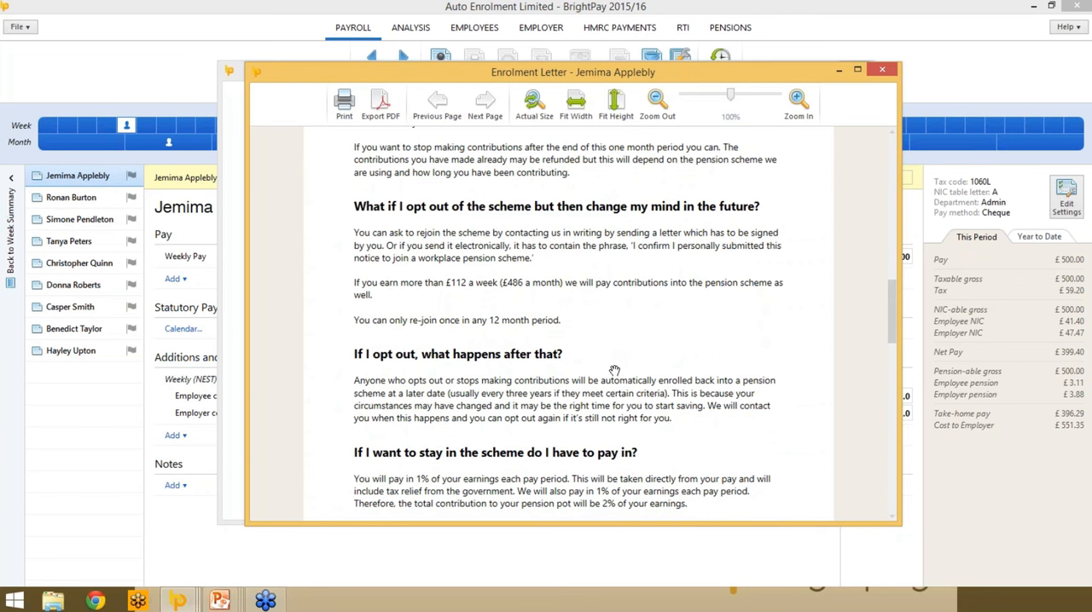
pyautogui.scroll(10, 620, 338)
pyautogui.scroll(1, 614, 362)
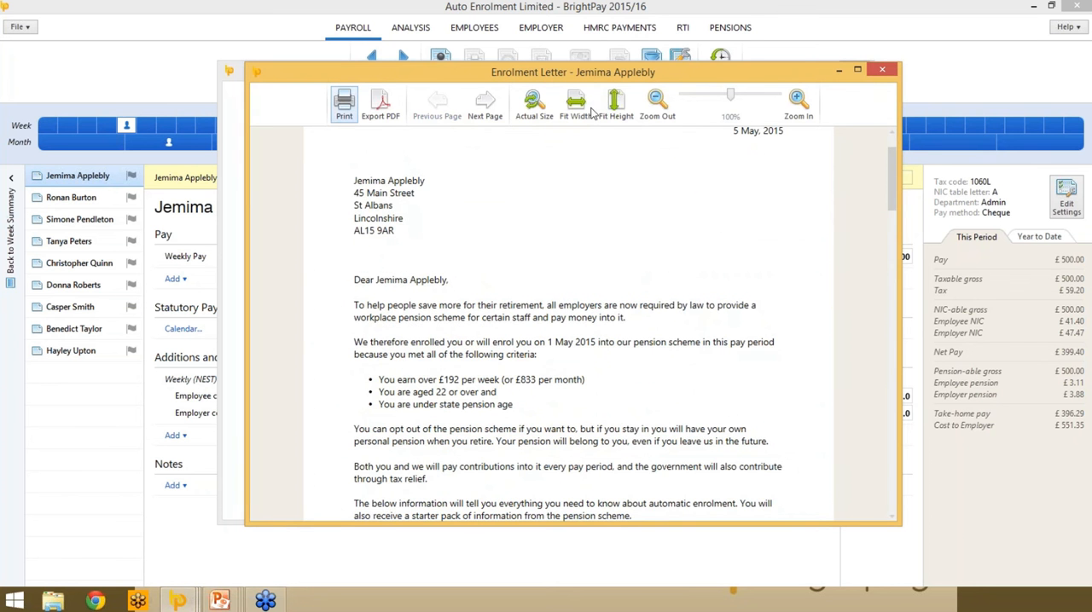
pyautogui.click(881, 70)
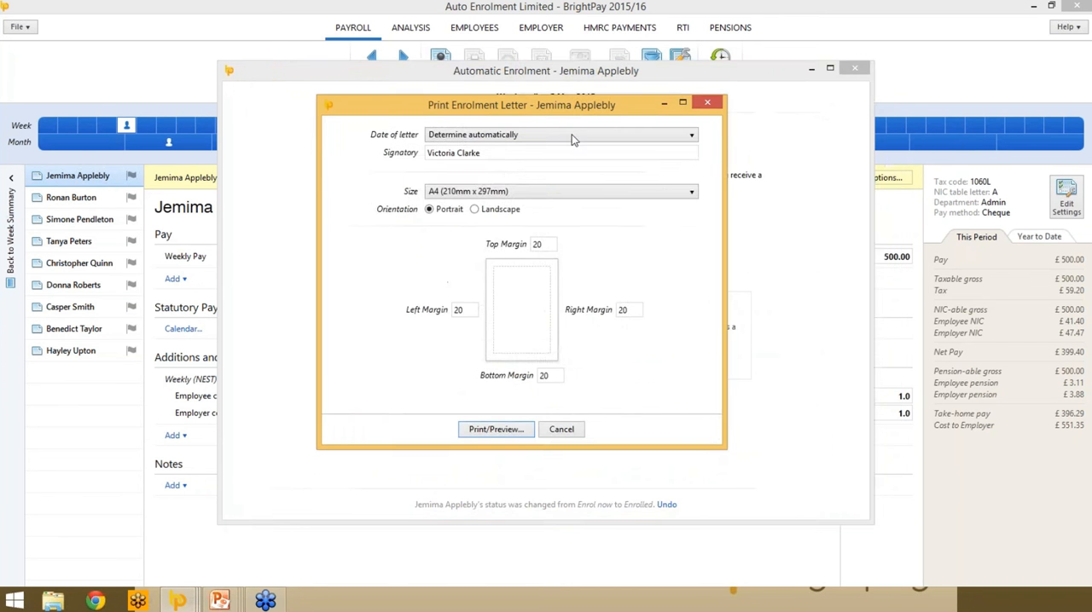
pyautogui.click(707, 102)
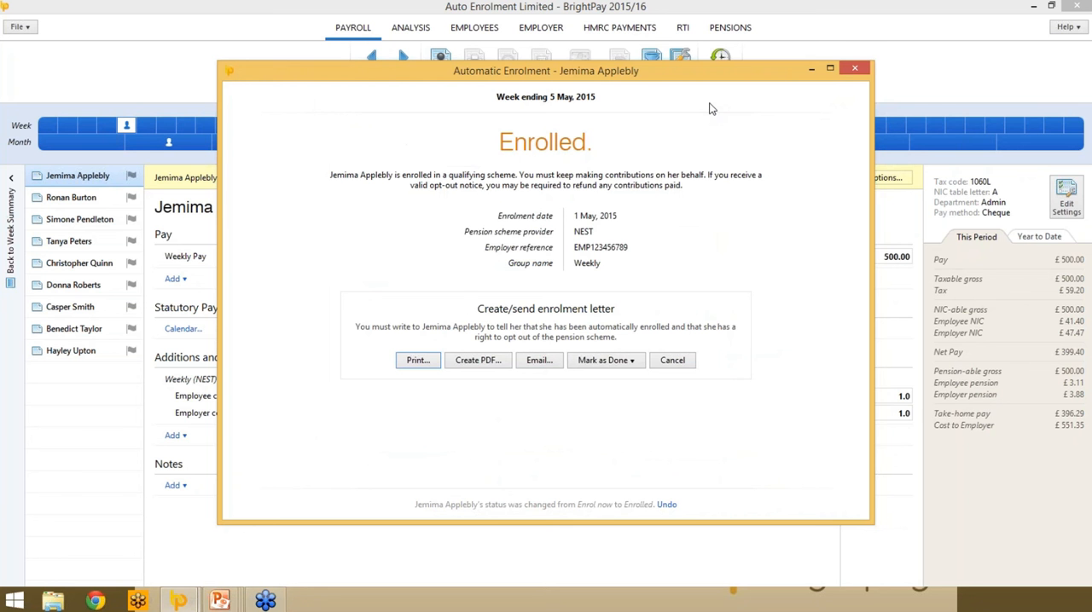
# - Mark the enrolment letter as done for this employee only and close the automatic enrolment window
pyautogui.click(627, 360)
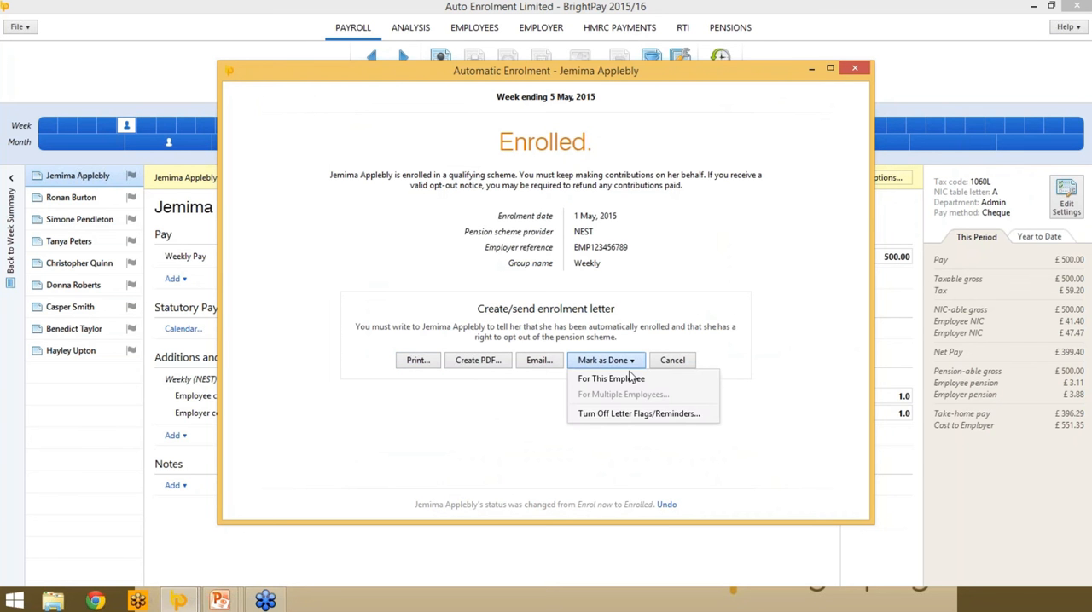
pyautogui.click(631, 381)
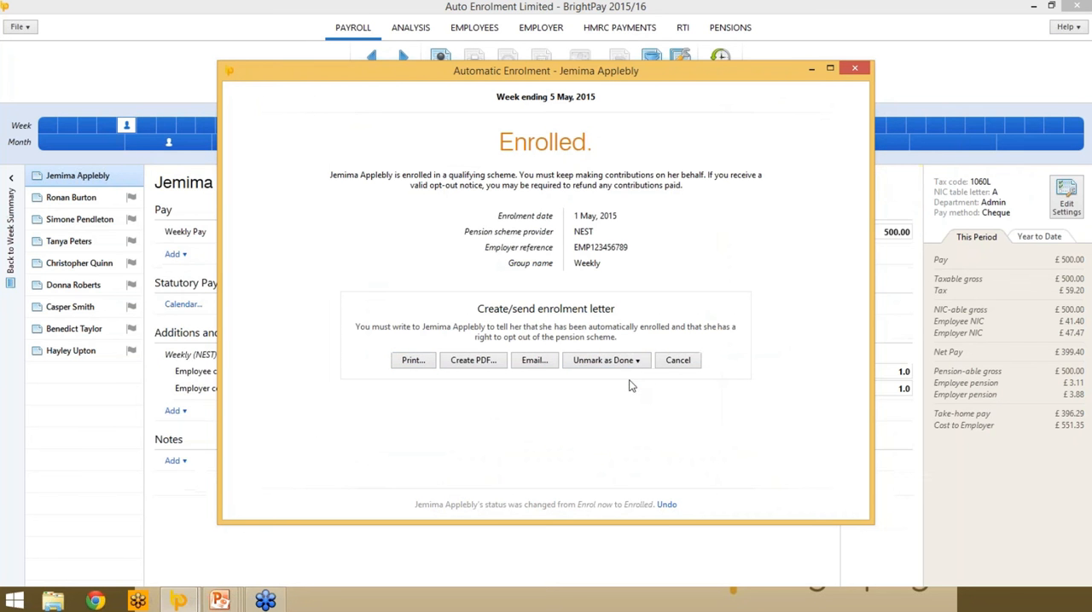
pyautogui.click(855, 68)
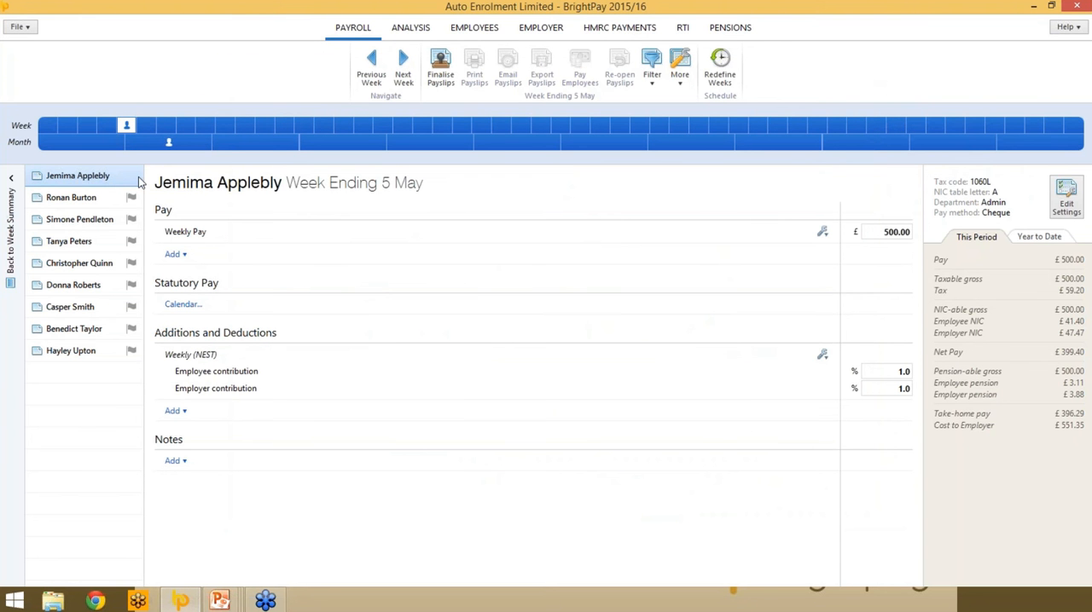
# - Review the automatic enrolment options for the non-eligible jobholder and the entitled worker listed second and third, closing each window without changes
pyautogui.click(111, 197)
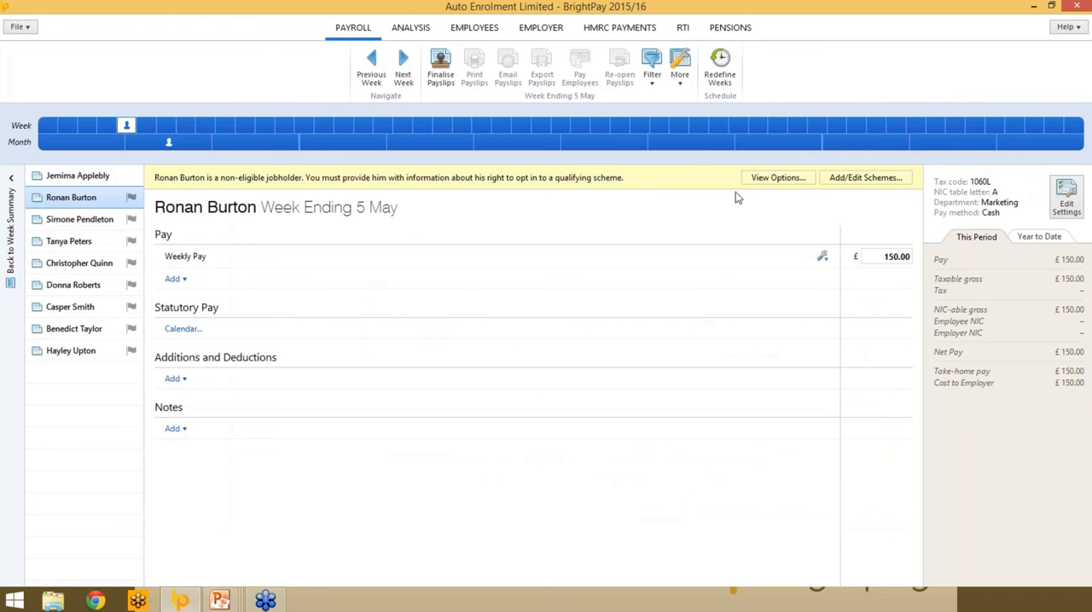
pyautogui.click(802, 177)
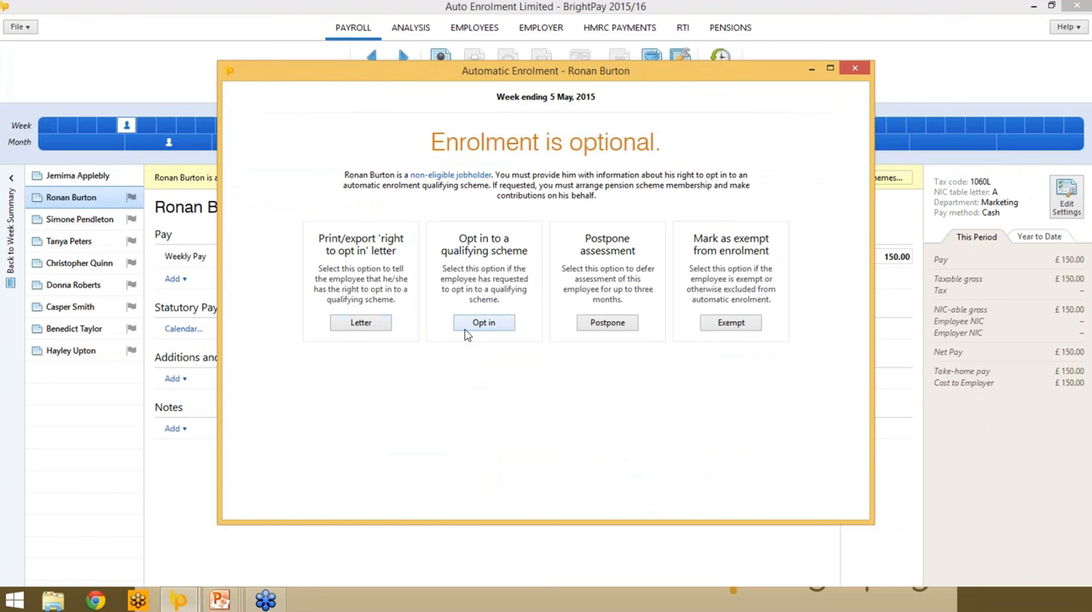
pyautogui.click(855, 68)
pyautogui.click(92, 221)
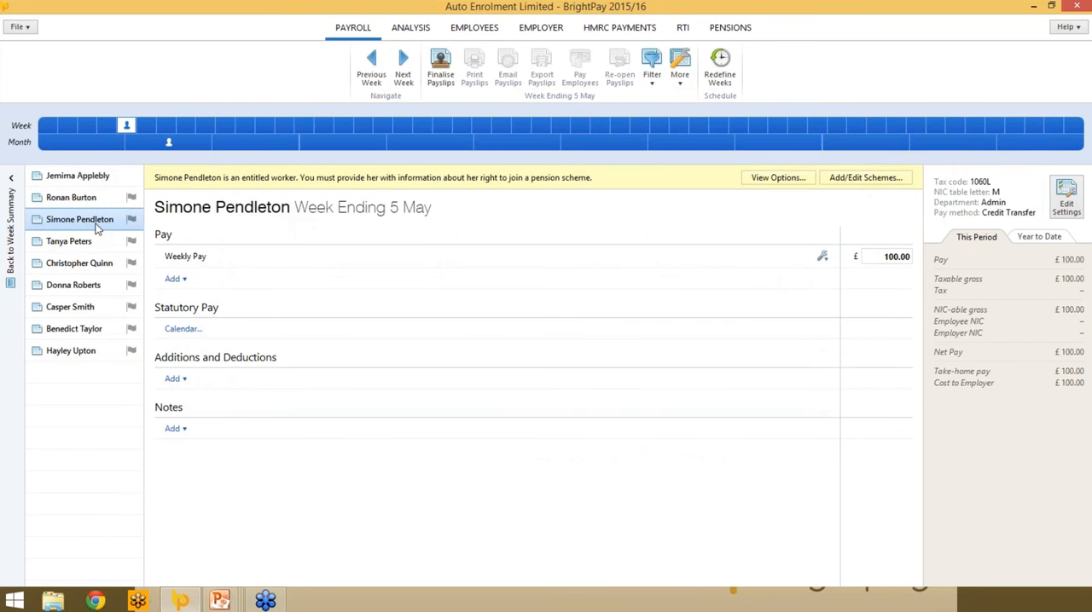
pyautogui.click(778, 178)
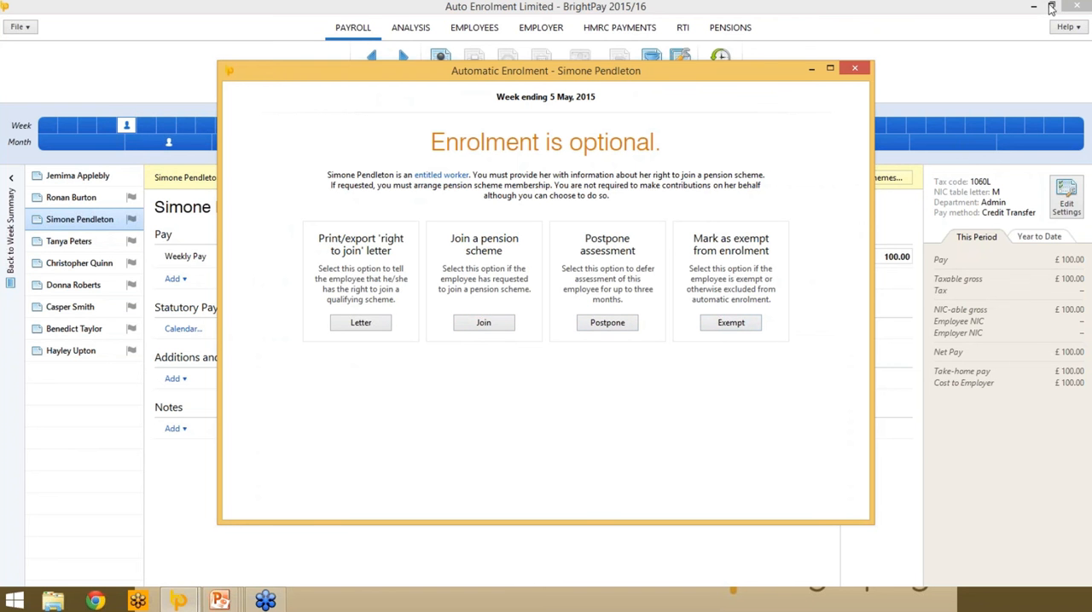
pyautogui.click(854, 68)
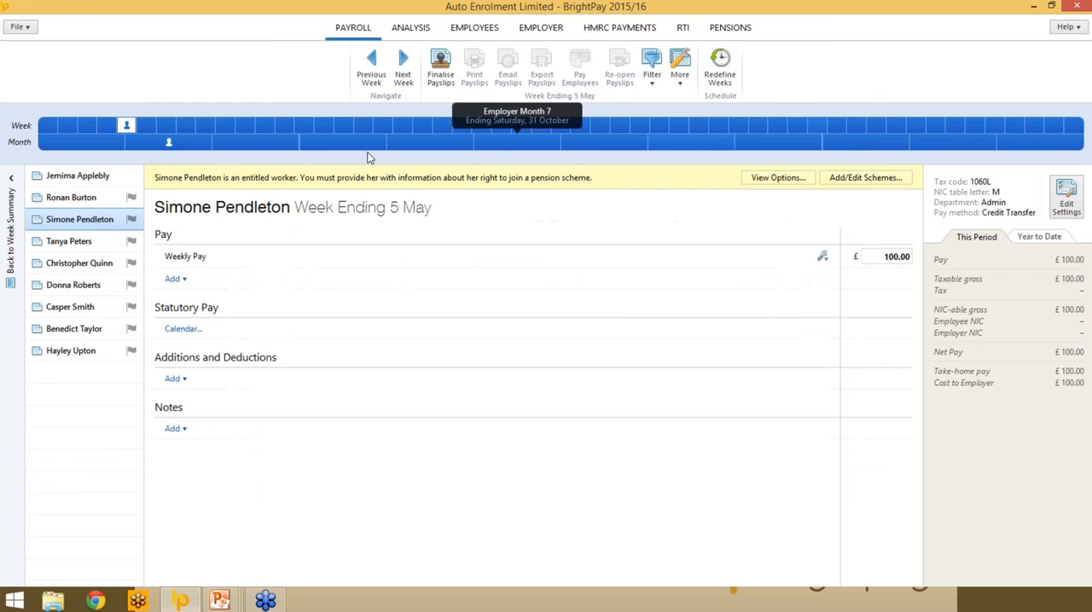
# - Enrol the fourth listed employee and the three other eligible jobholders in the NEST Weekly group from 1 May, 2015 with relief at source
pyautogui.click(79, 242)
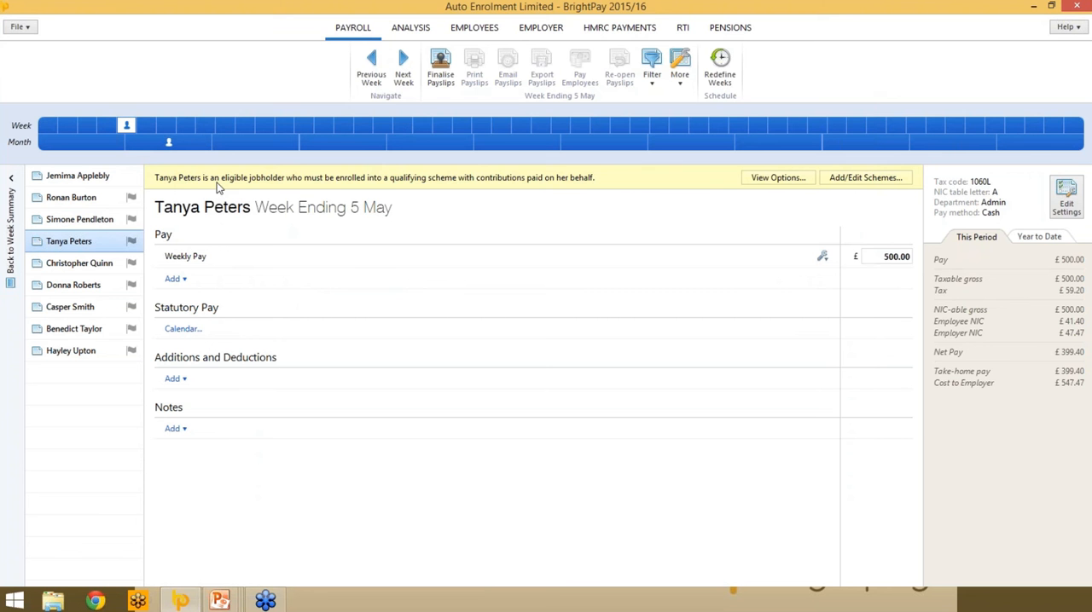
pyautogui.click(778, 177)
pyautogui.click(431, 303)
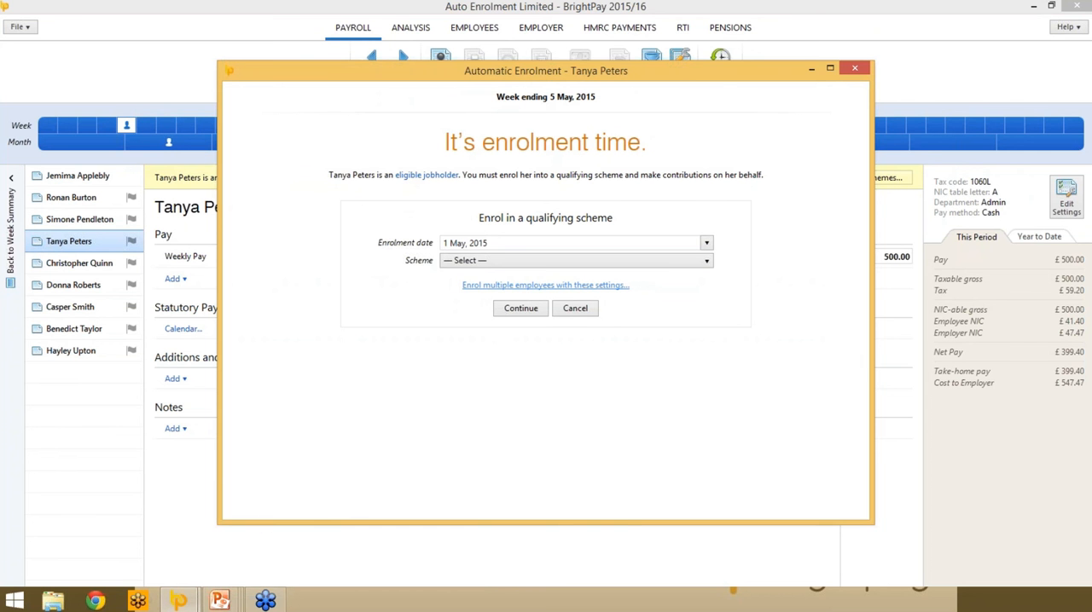
pyautogui.click(499, 262)
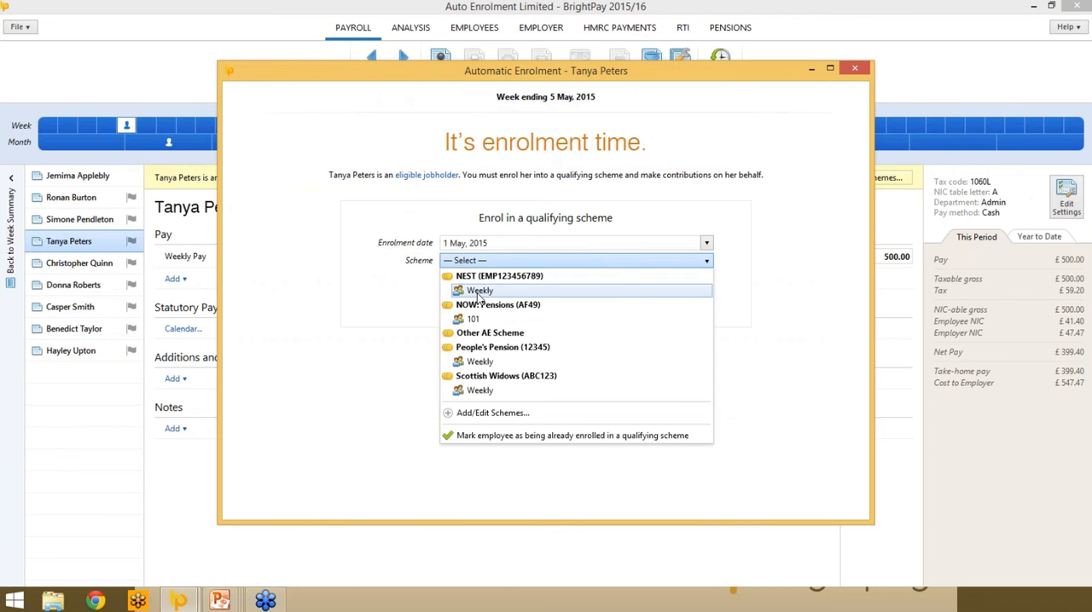
pyautogui.click(480, 290)
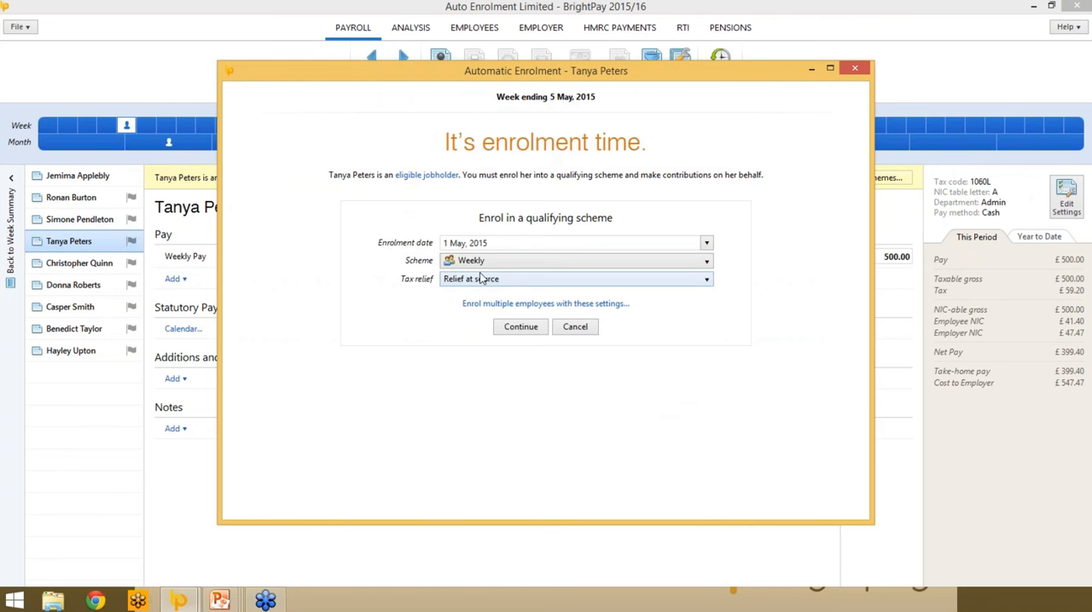
pyautogui.click(556, 309)
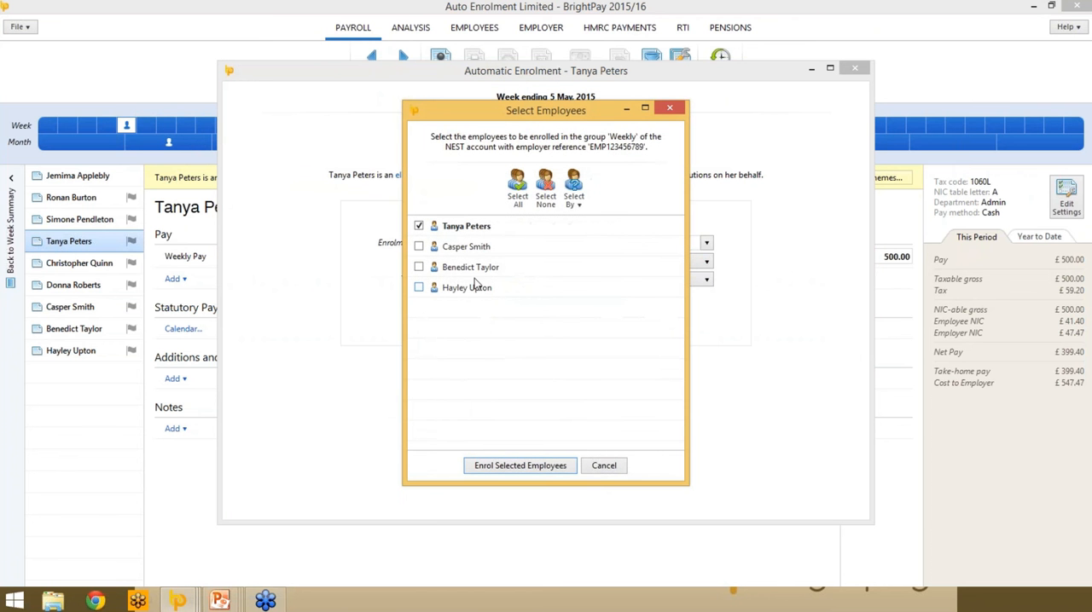
pyautogui.click(473, 247)
pyautogui.click(466, 268)
pyautogui.click(454, 288)
pyautogui.click(504, 468)
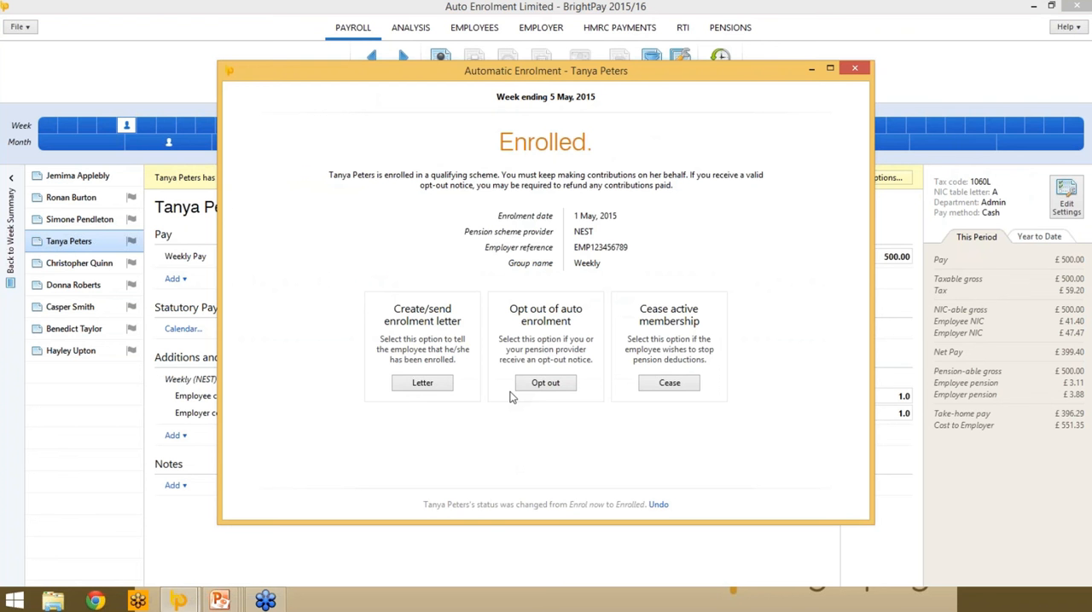
# - Email the enrolment letters to all listed enrolled employees, filling in the reply-to e-mail address
pyautogui.click(432, 383)
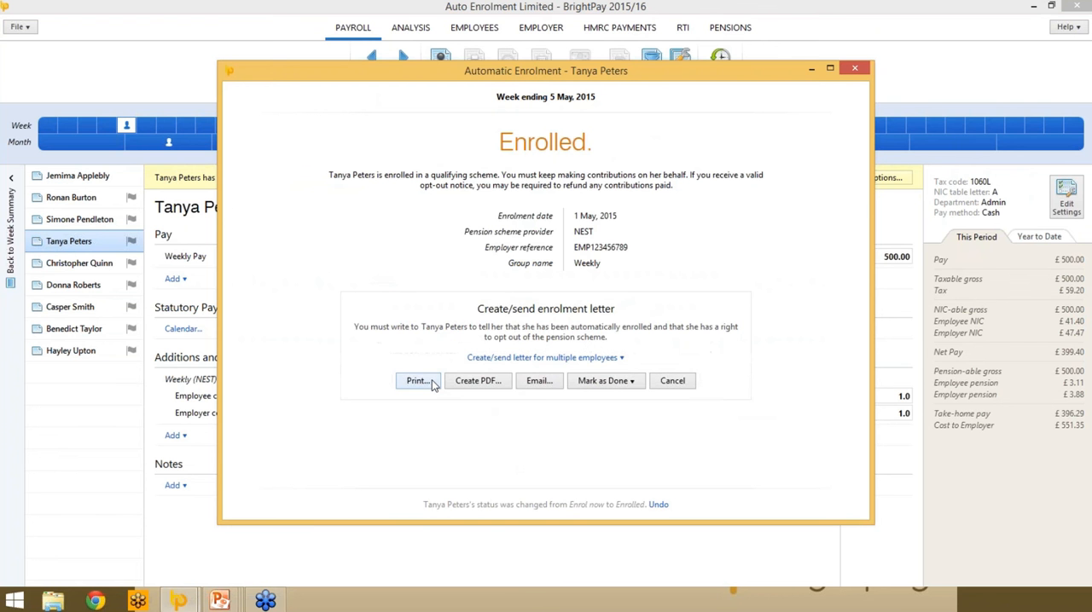
pyautogui.click(527, 358)
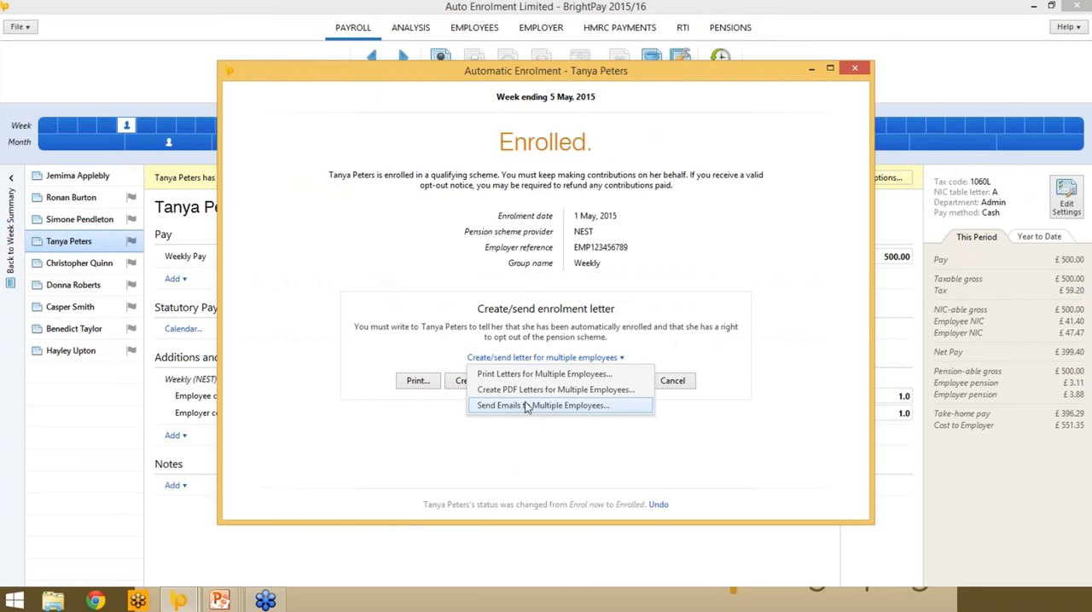
pyautogui.click(525, 406)
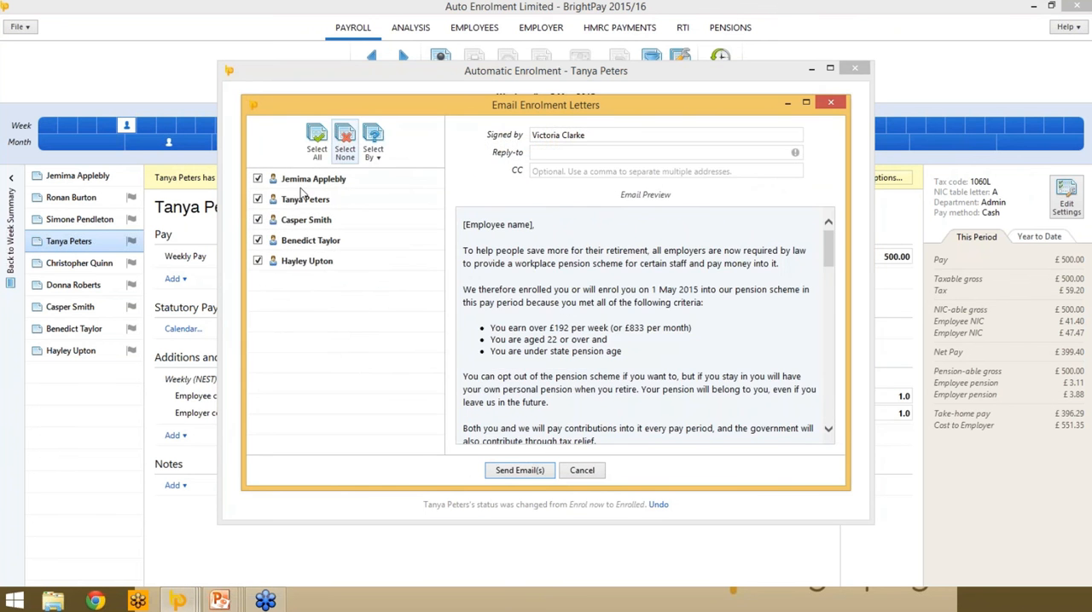
pyautogui.click(512, 474)
pyautogui.click(550, 333)
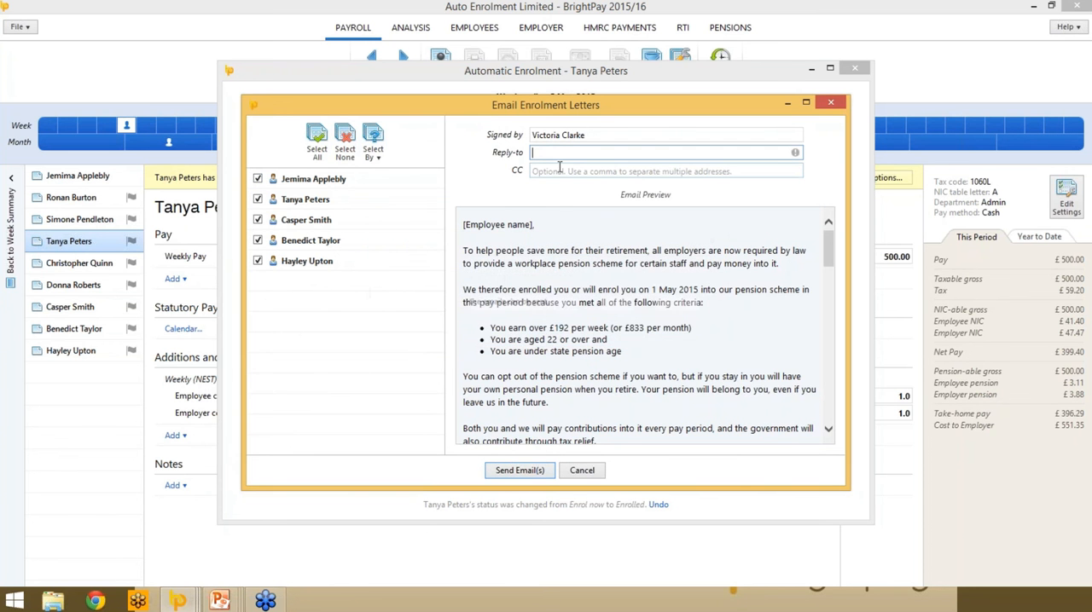
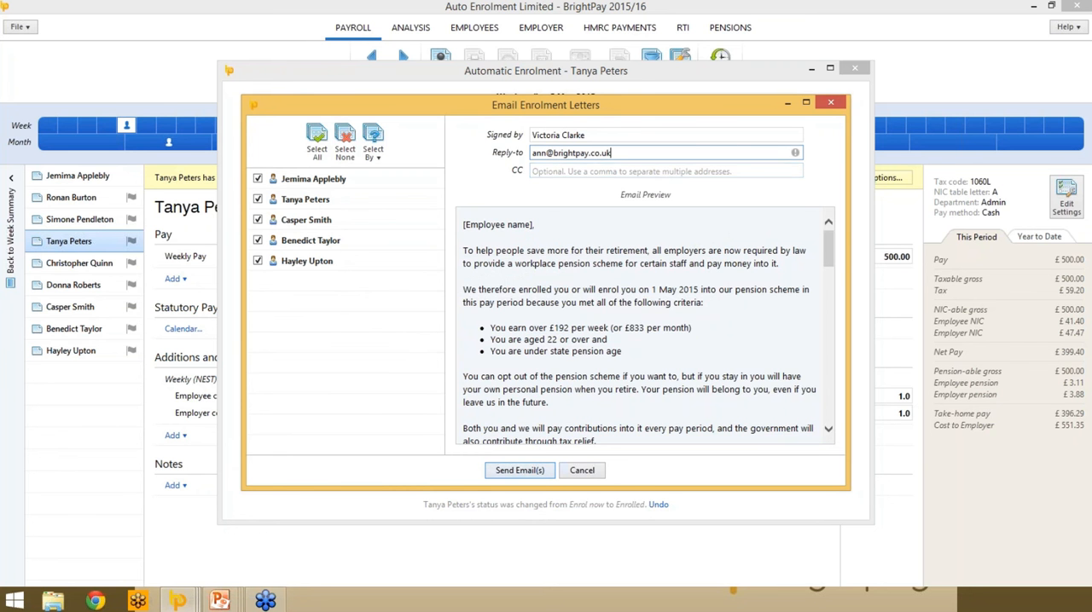
pyautogui.click(519, 469)
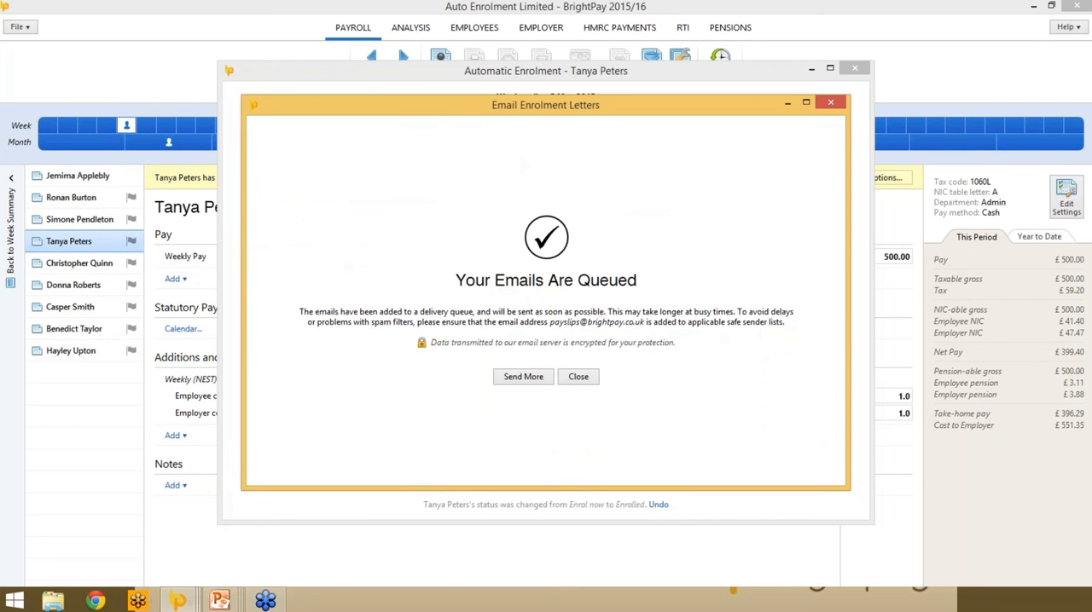
pyautogui.click(580, 385)
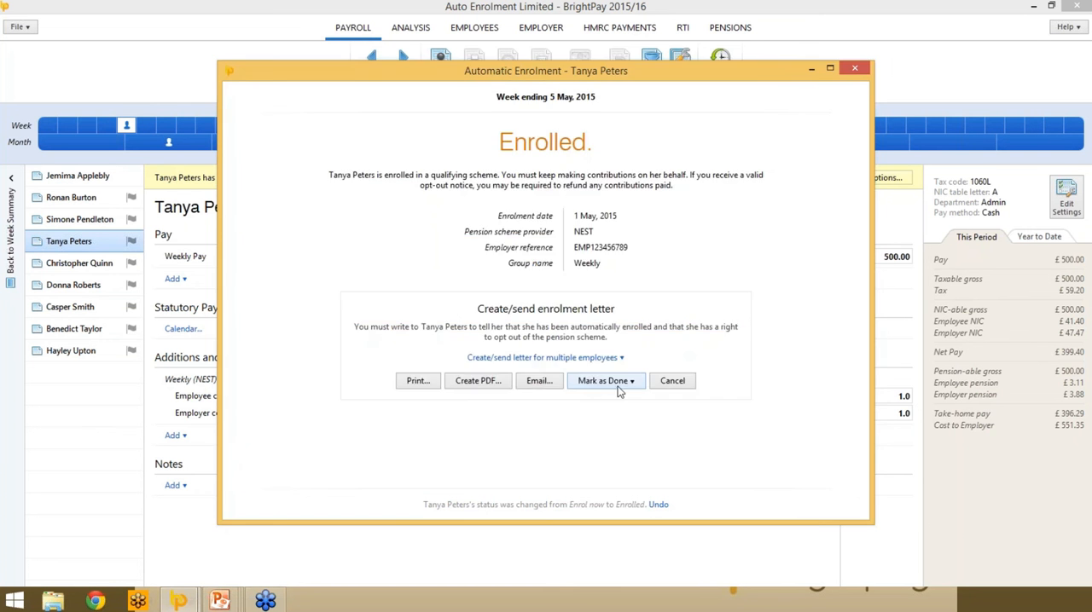
# - Mark the enrolment letter as done for all four newly enrolled employees and close the automatic enrolment window
pyautogui.click(635, 385)
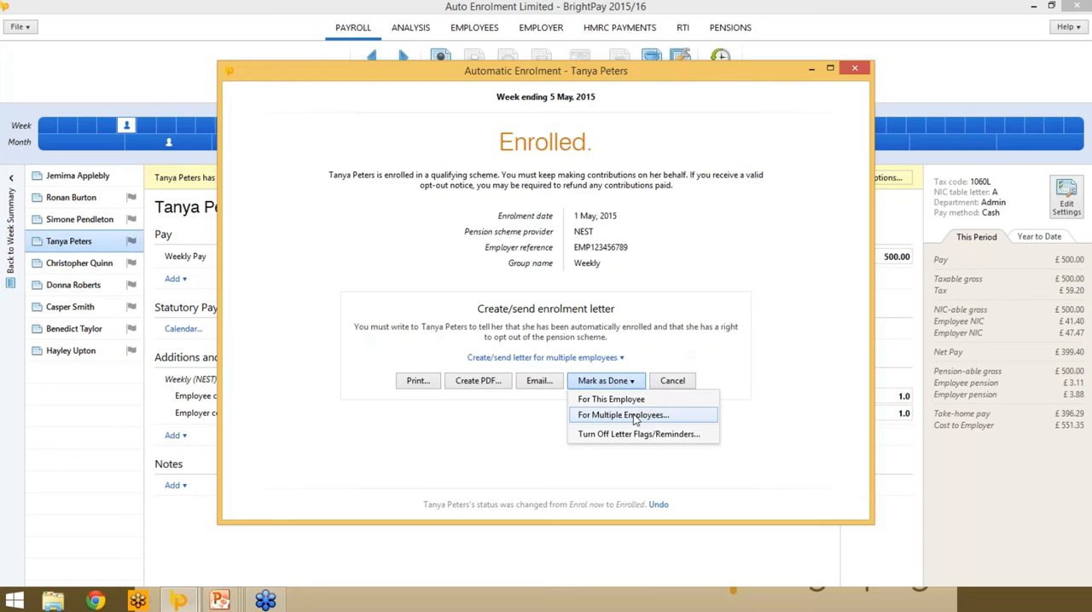
pyautogui.click(635, 415)
pyautogui.click(444, 246)
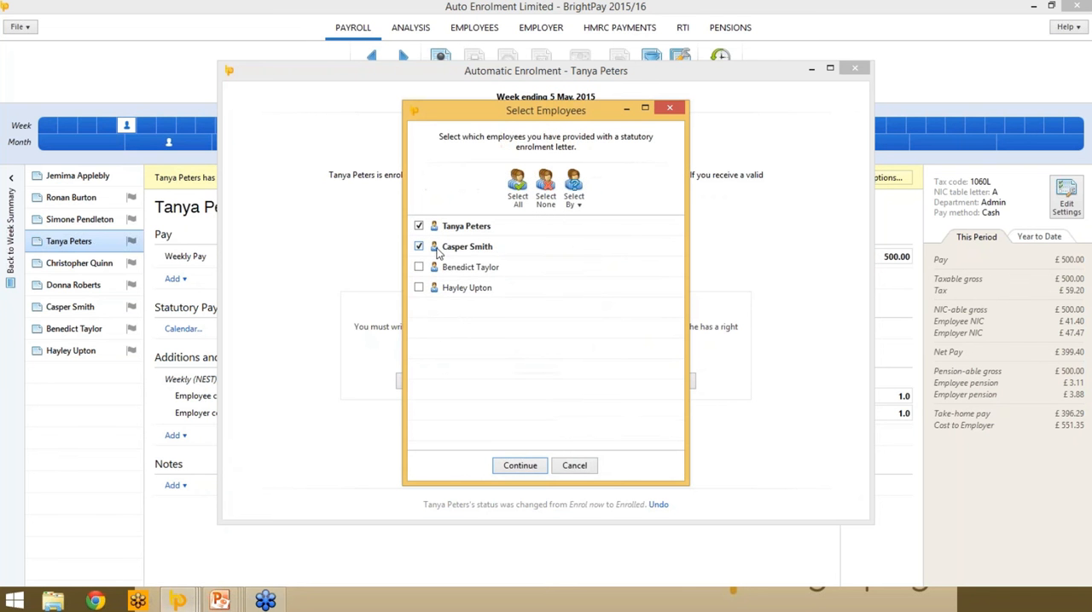
pyautogui.click(418, 267)
pyautogui.click(418, 288)
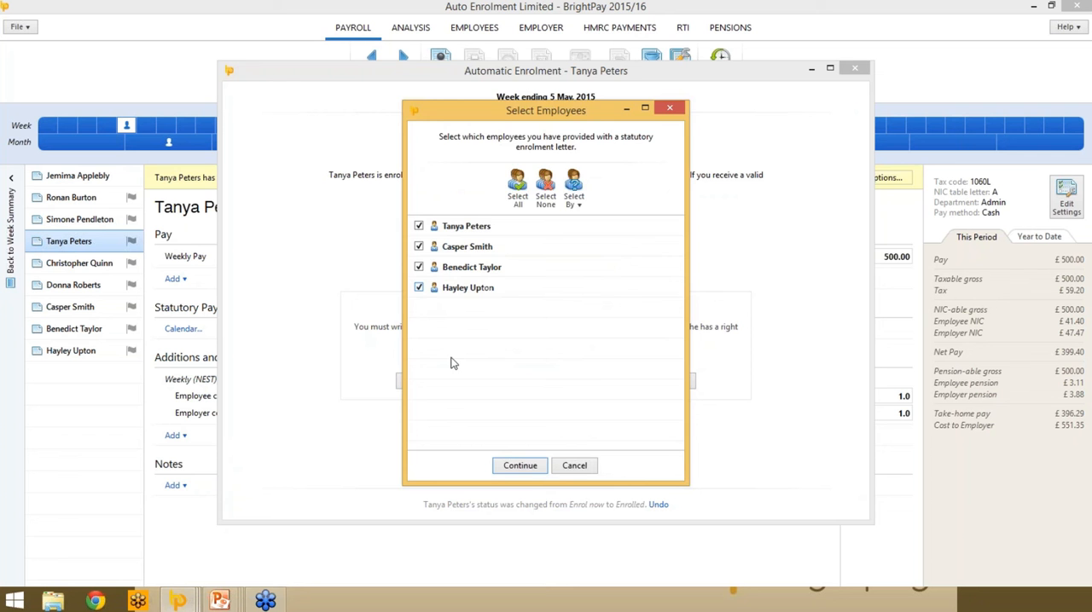
pyautogui.click(528, 467)
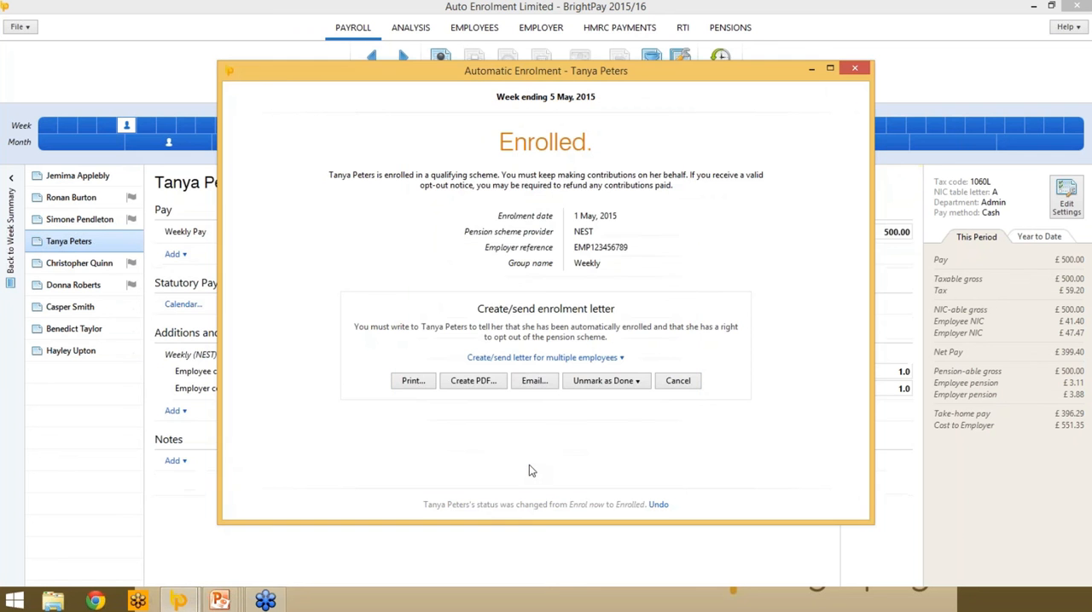
pyautogui.click(854, 68)
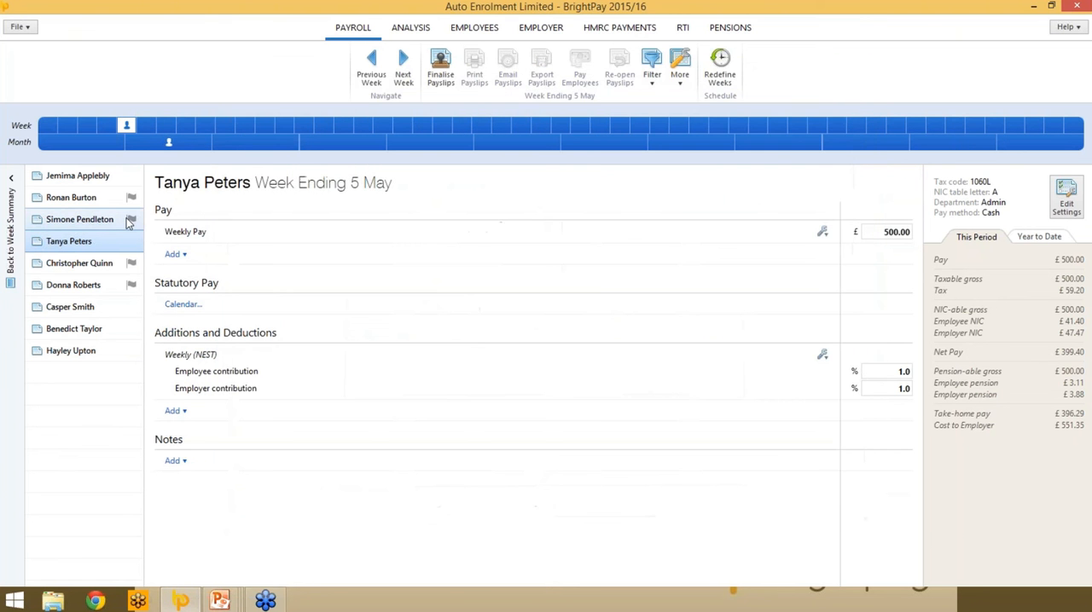
# - For the non-eligible jobholder listed second, choose to postpone assessment and set the deferral date to 1 August, 2015
pyautogui.click(96, 198)
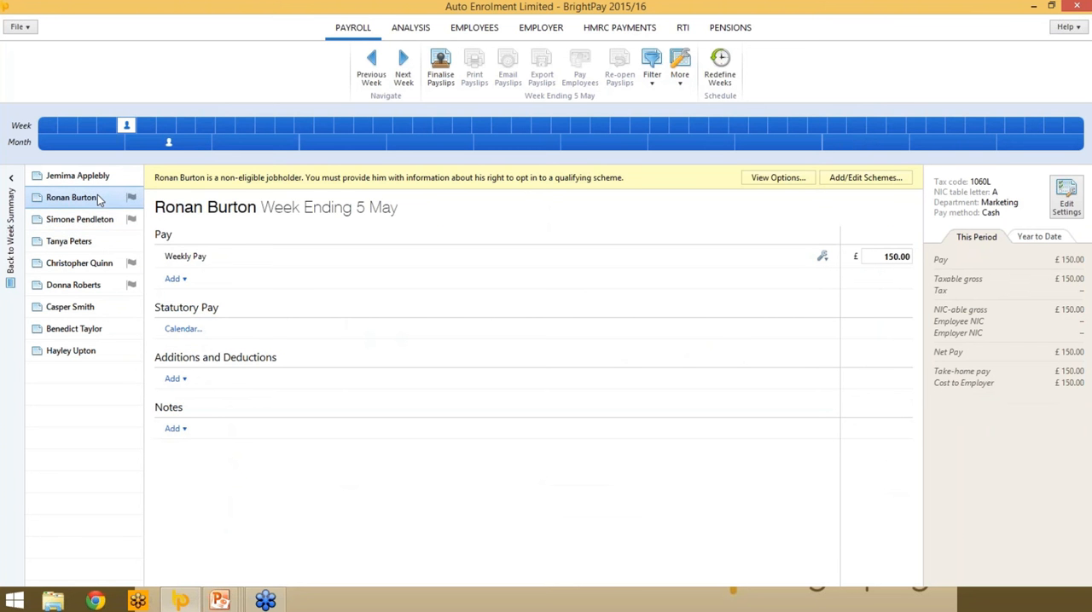
pyautogui.click(783, 179)
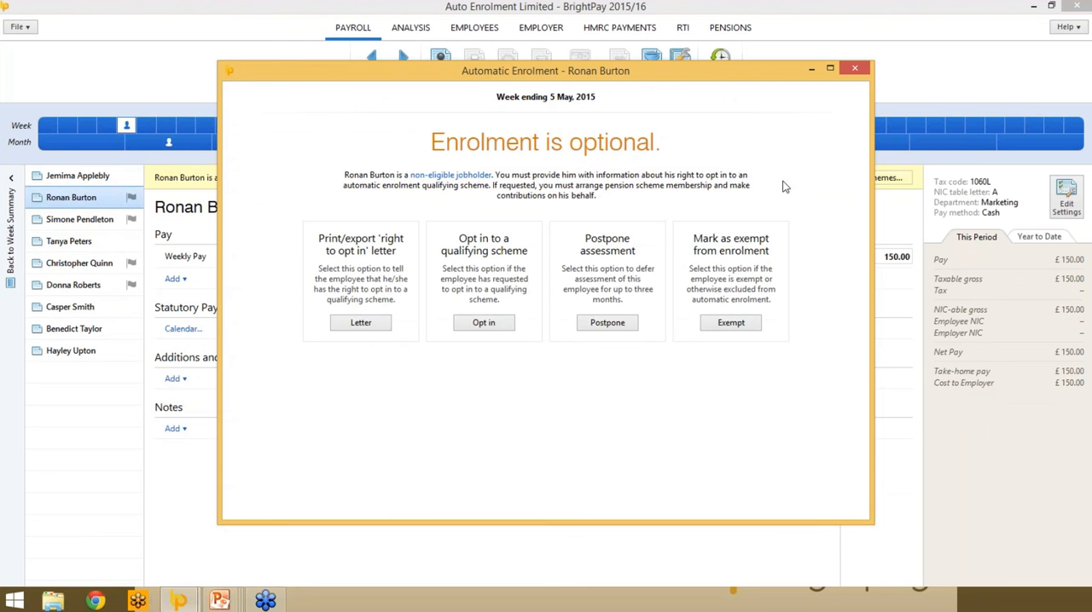
pyautogui.click(635, 327)
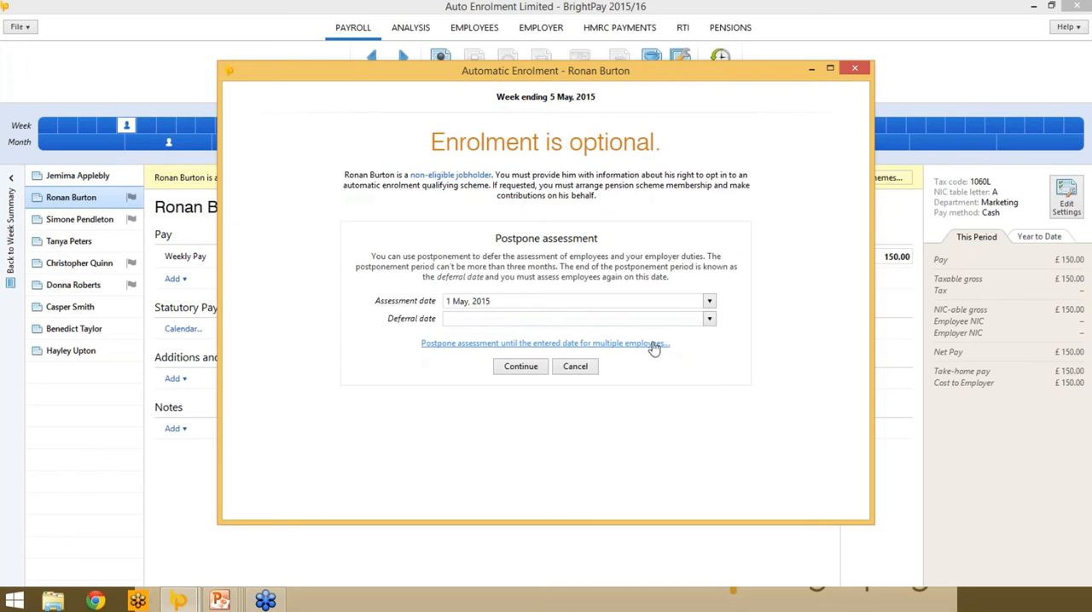
pyautogui.click(709, 319)
pyautogui.click(811, 338)
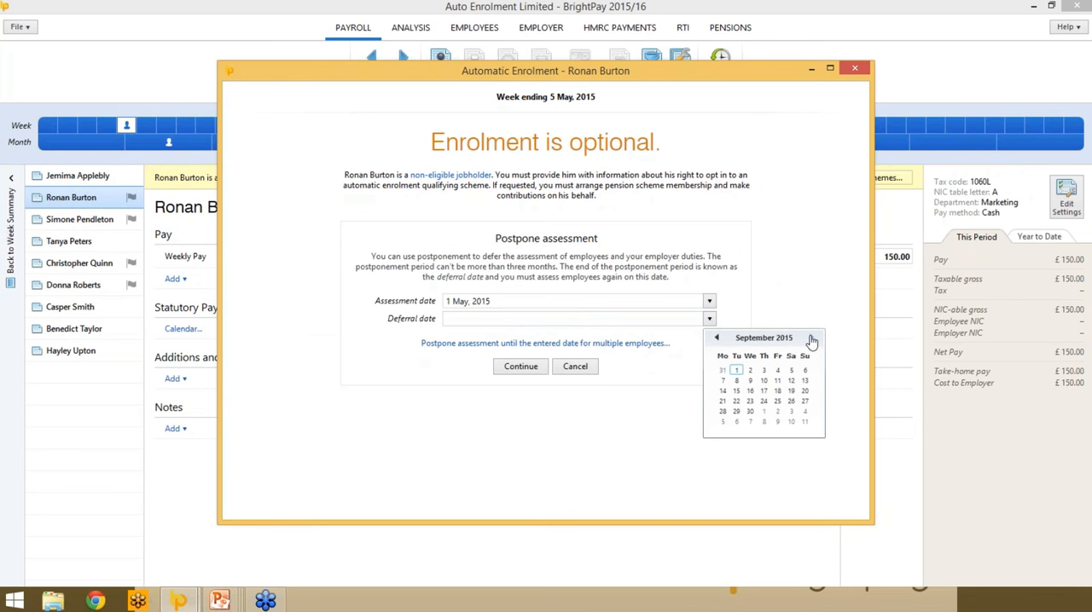
pyautogui.click(811, 339)
pyautogui.click(716, 338)
pyautogui.click(717, 338)
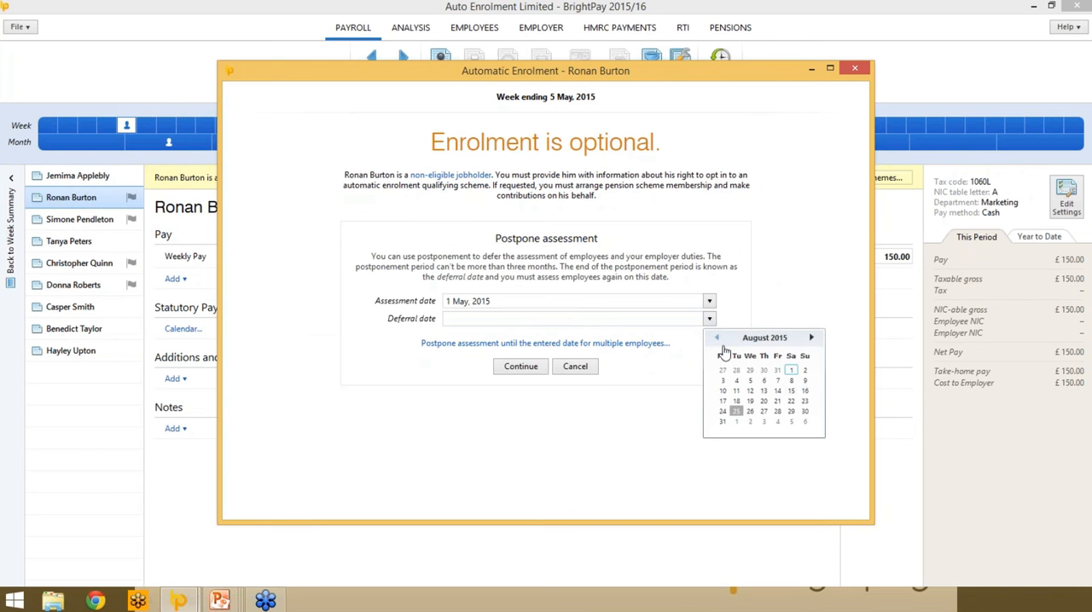
pyautogui.click(791, 370)
# - Apply the assessment postponement to all four employees offered for postponement
pyautogui.click(549, 344)
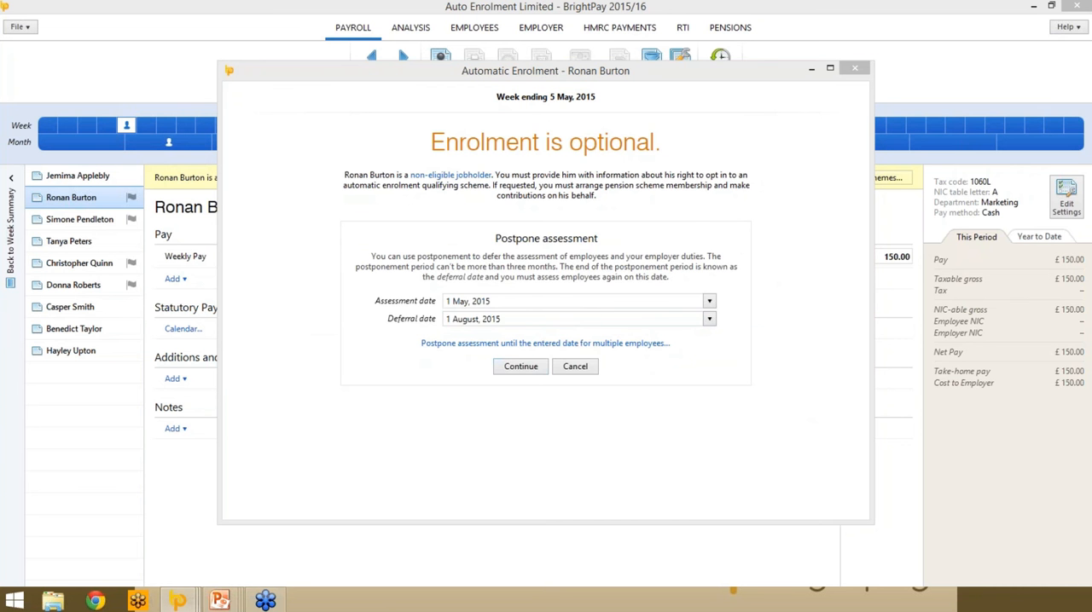
pyautogui.click(483, 236)
pyautogui.click(480, 263)
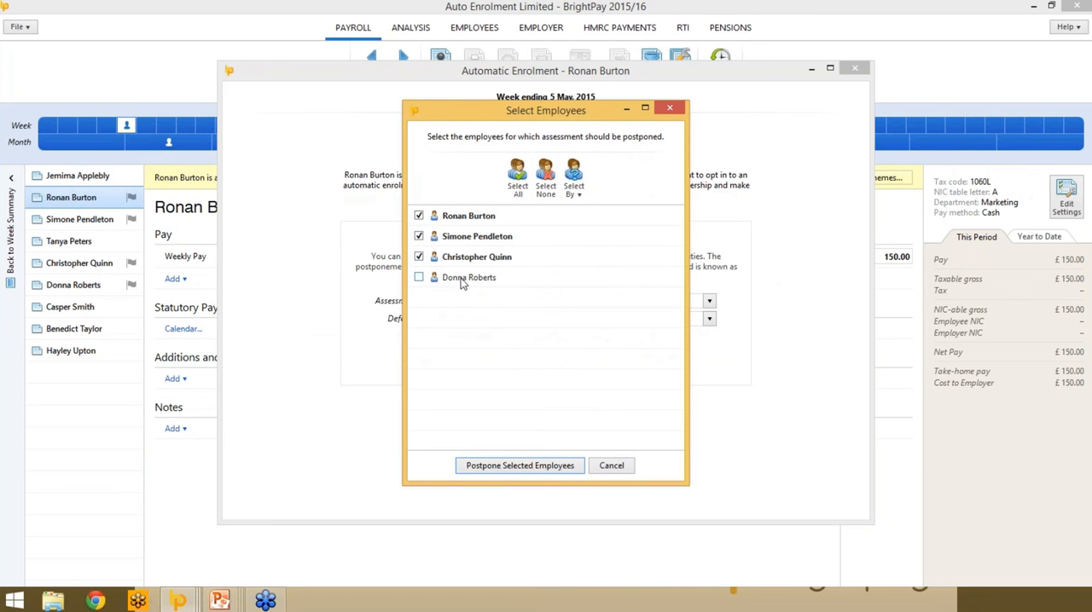
pyautogui.click(465, 279)
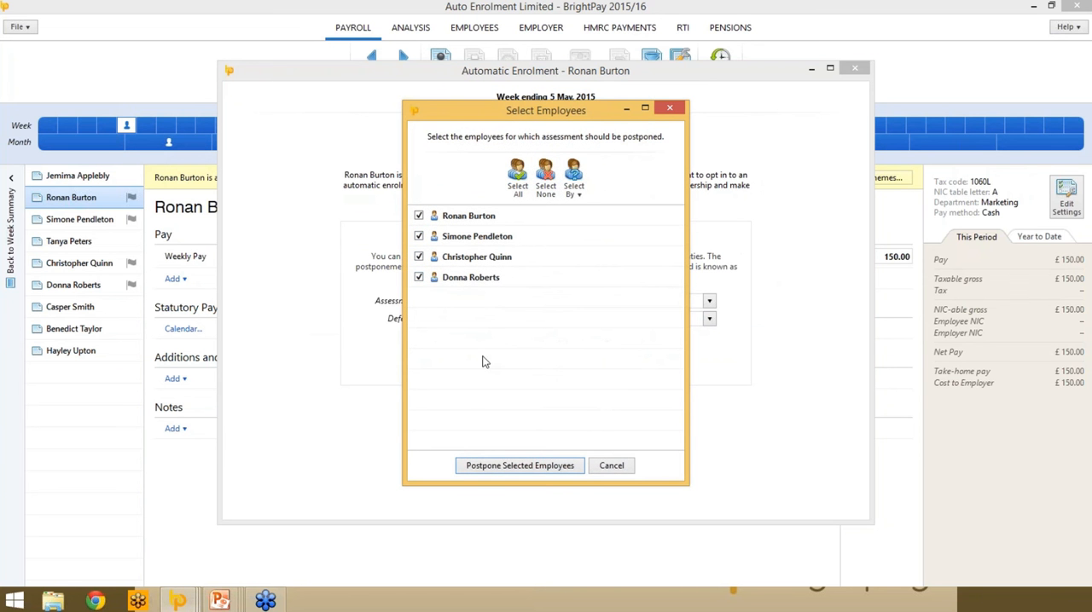
pyautogui.click(493, 466)
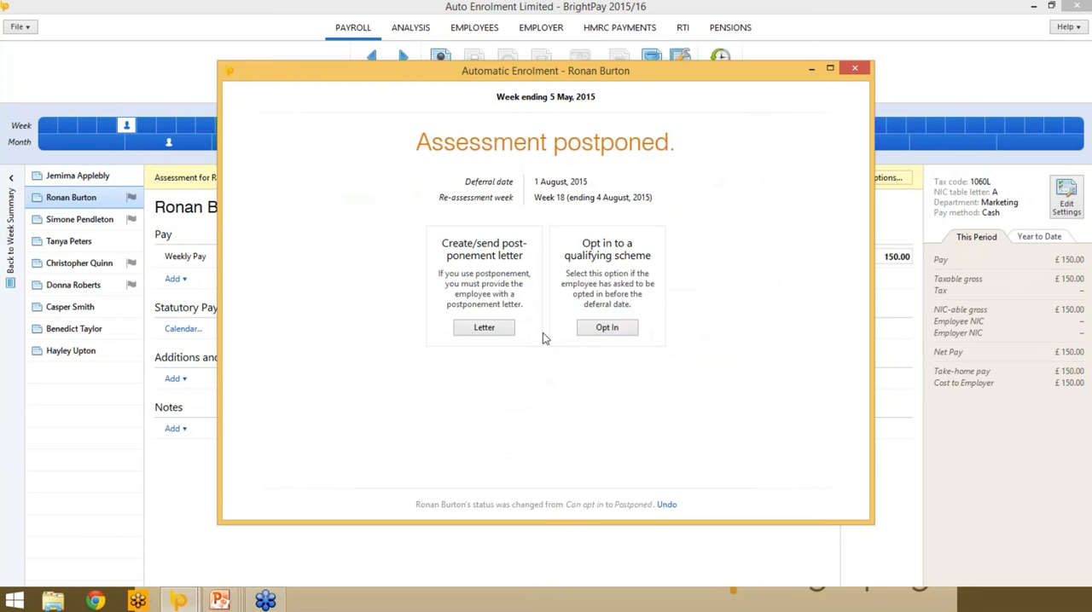
# - Mark the postponement letter as done for all four postponed employees and close the automatic enrolment window
pyautogui.click(499, 331)
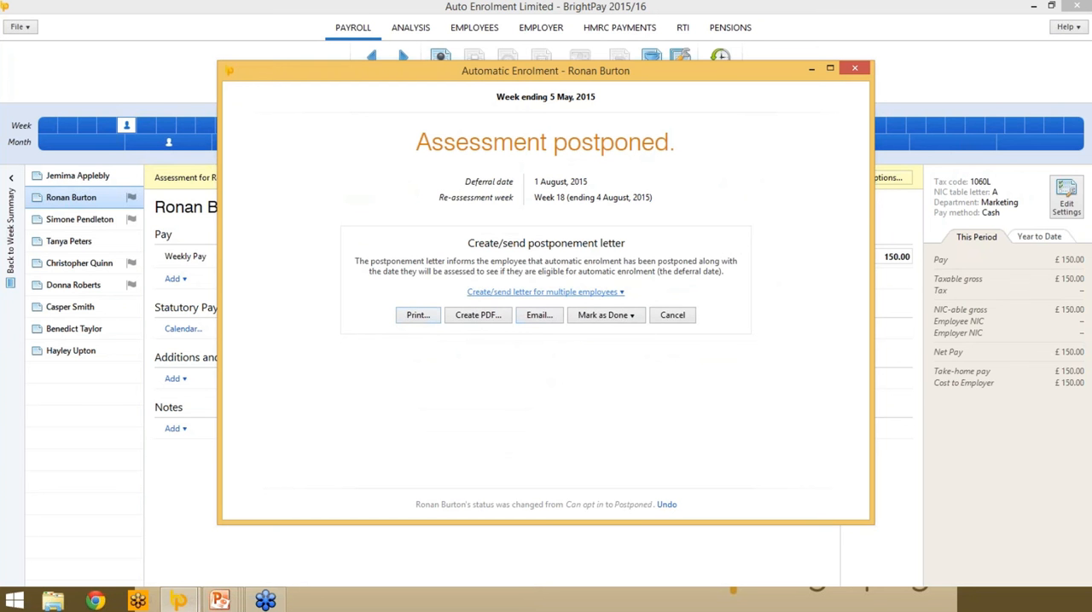
pyautogui.click(639, 319)
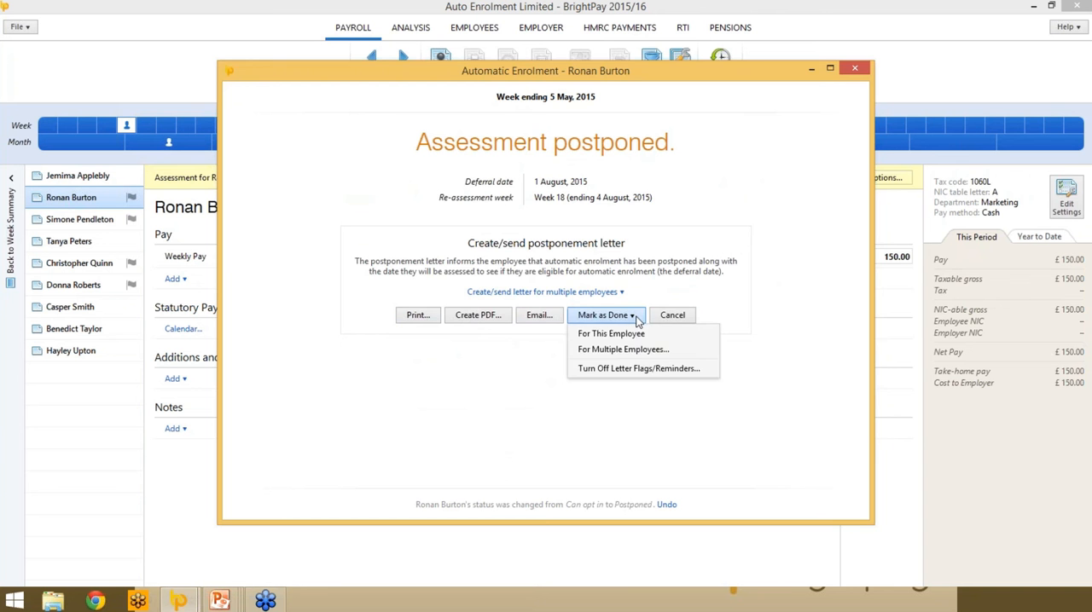
pyautogui.click(634, 351)
pyautogui.click(490, 248)
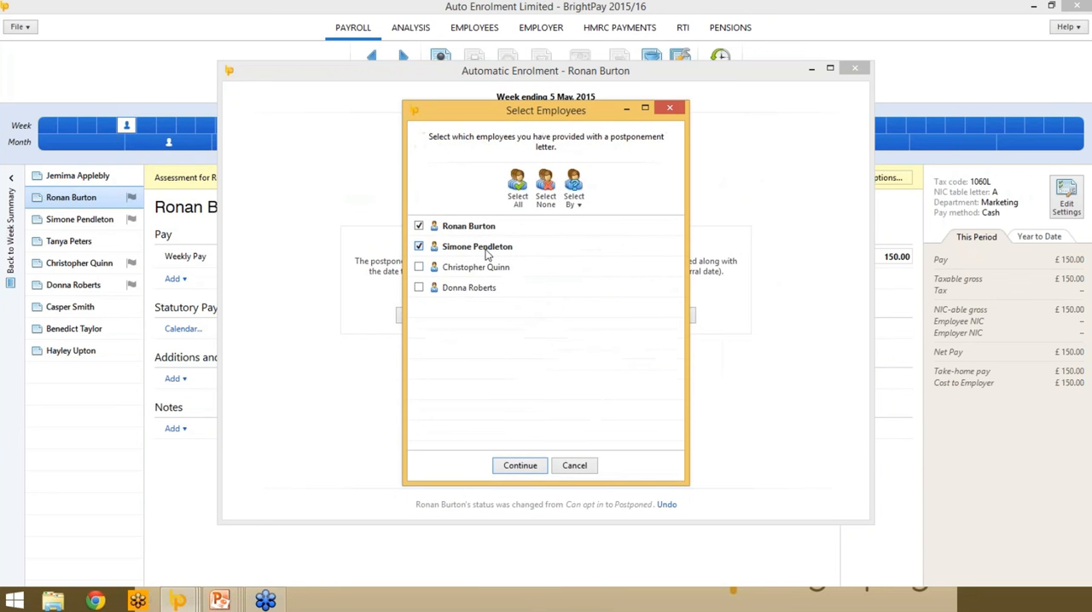
pyautogui.click(488, 267)
pyautogui.click(482, 294)
pyautogui.click(527, 468)
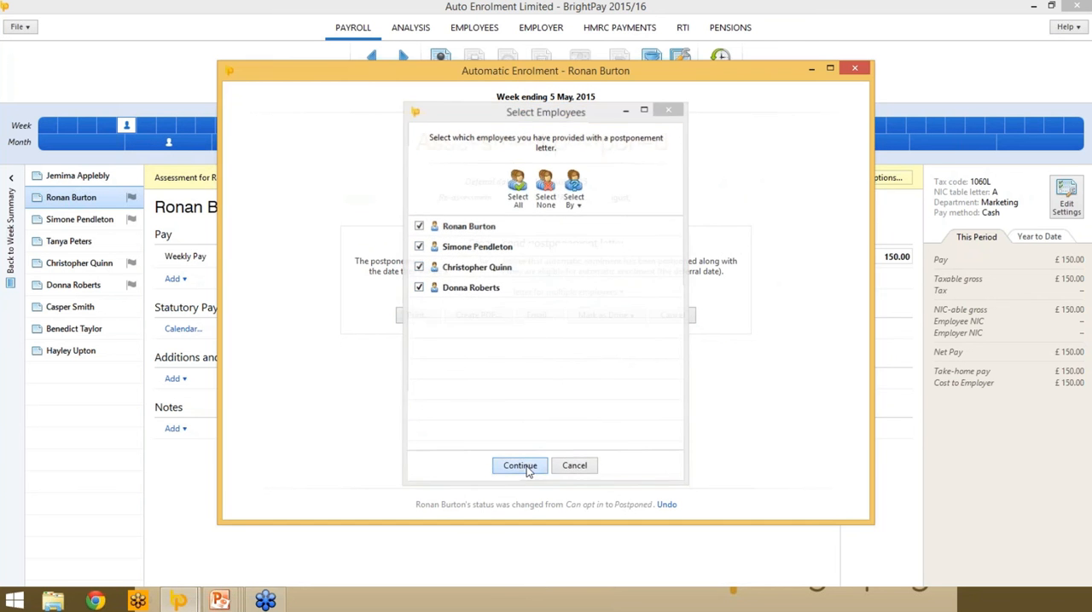
pyautogui.click(860, 71)
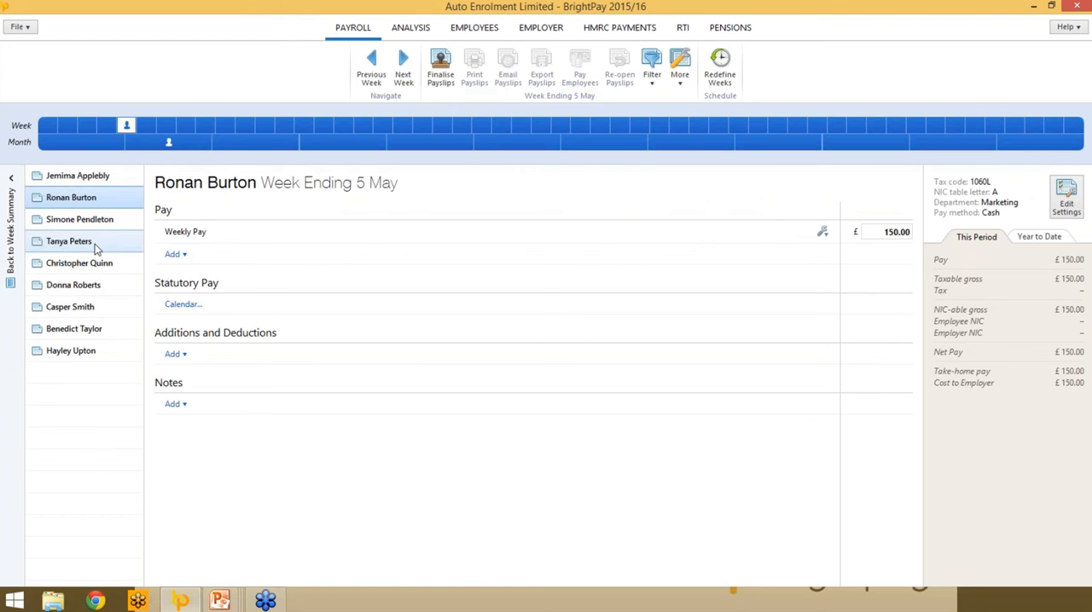
# - Review the first listed employee's pay, and finalise all employees' payslips for week ending 5 May with pay date 5 May, 2015
pyautogui.click(88, 179)
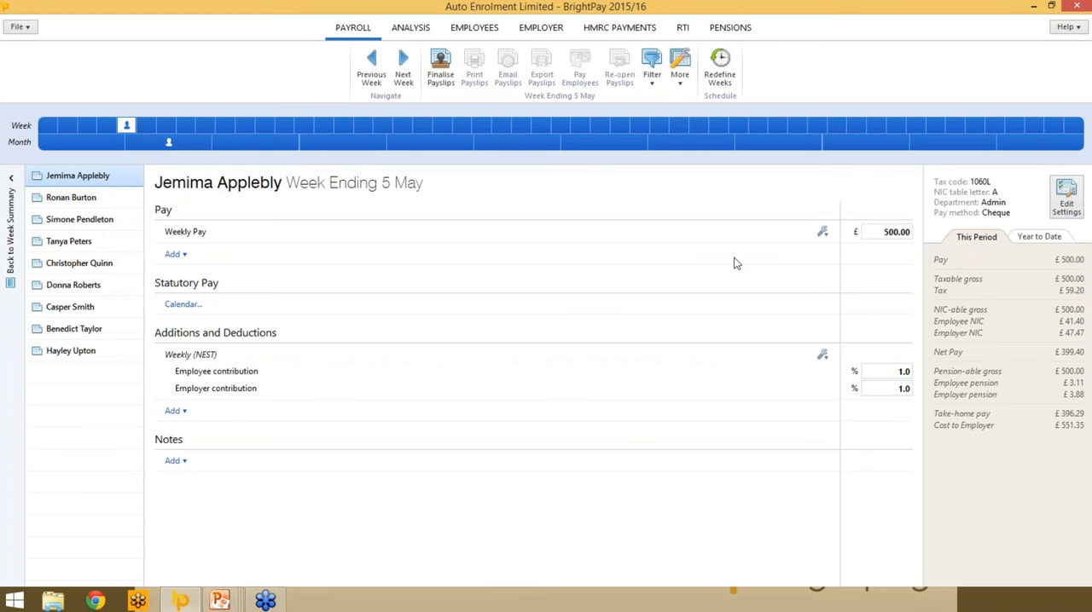
pyautogui.click(441, 75)
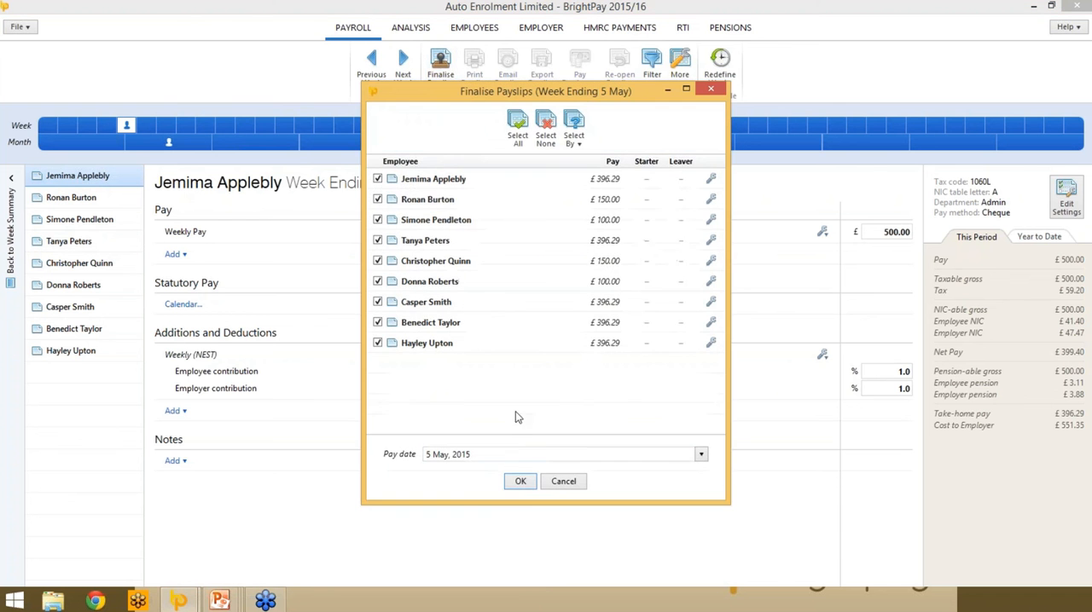
pyautogui.click(520, 481)
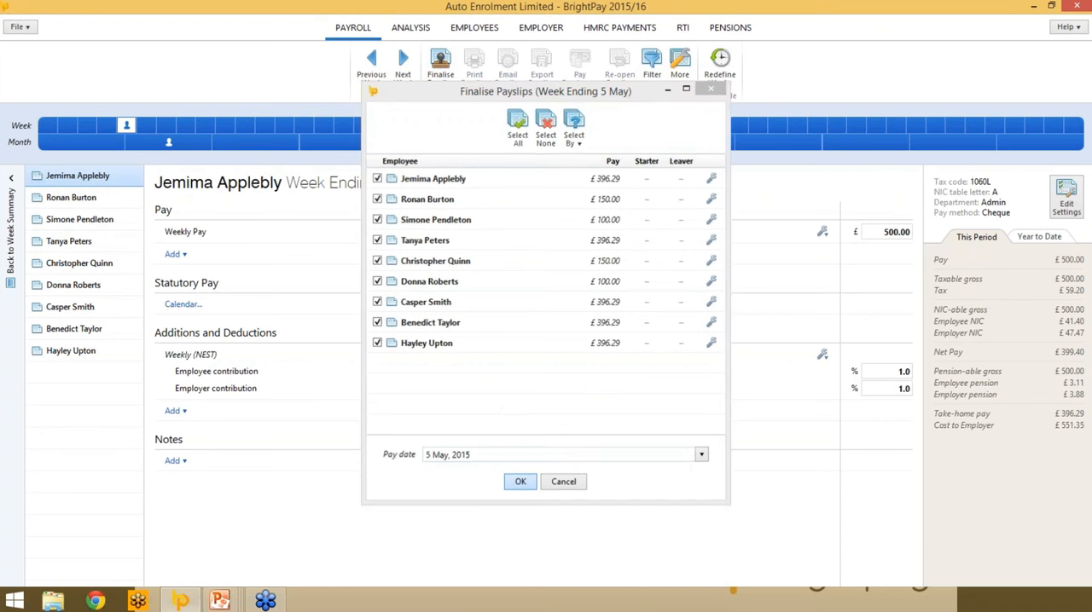
# - Preview the finalised week ending 5 May payslips in the two-per-page A4 blank format and close without printing
pyautogui.click(474, 64)
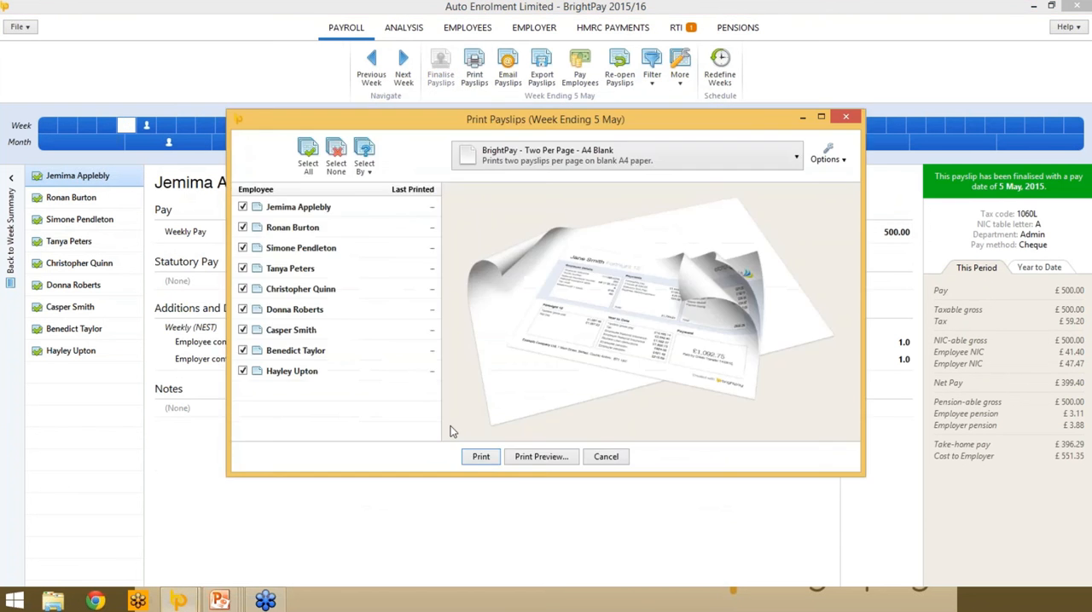
pyautogui.click(521, 461)
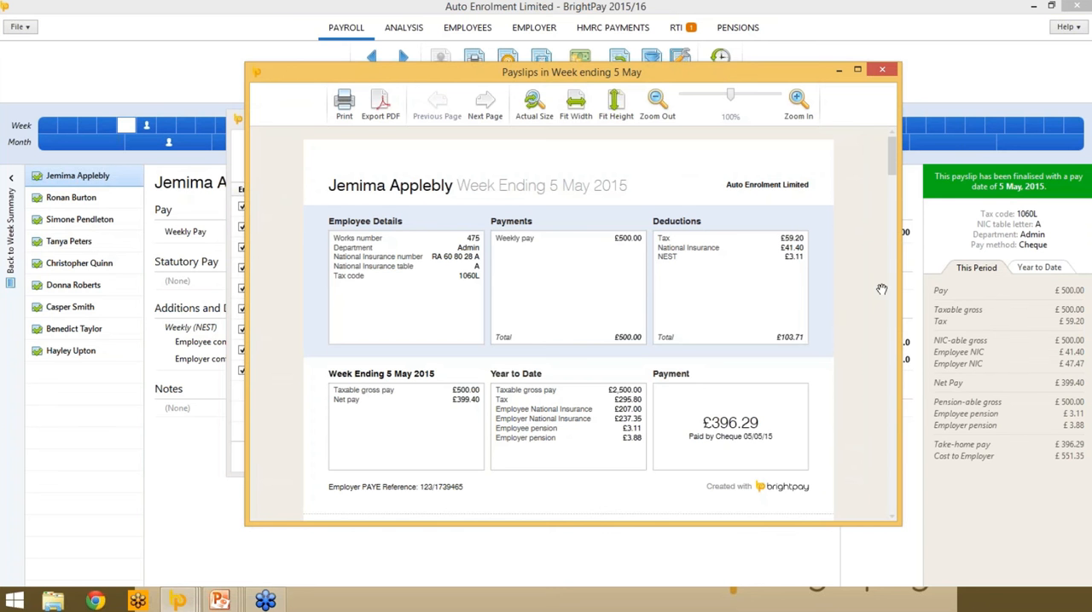
pyautogui.click(881, 69)
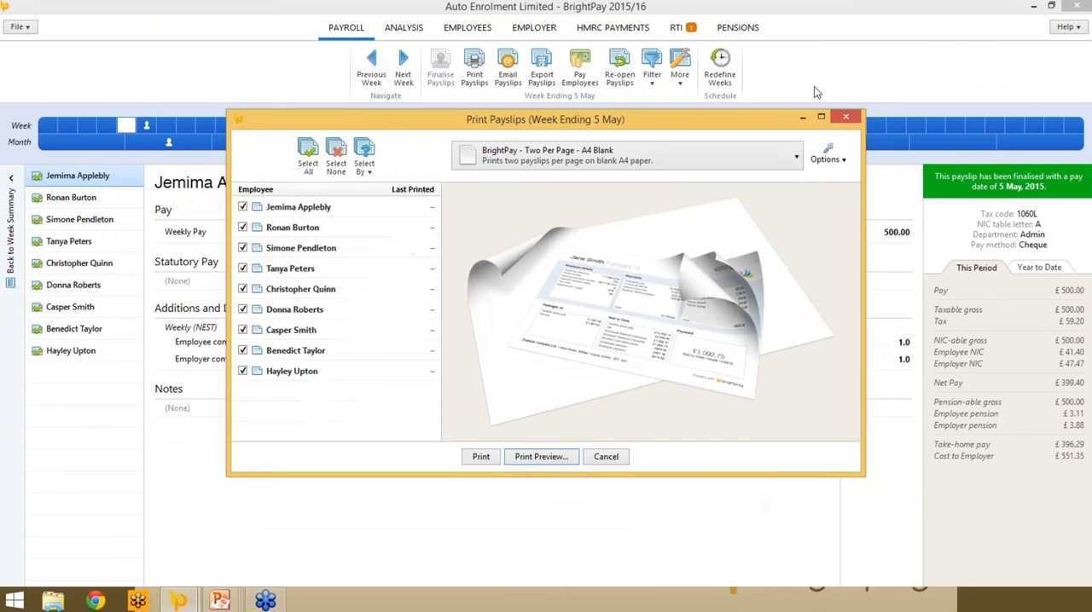
pyautogui.click(843, 119)
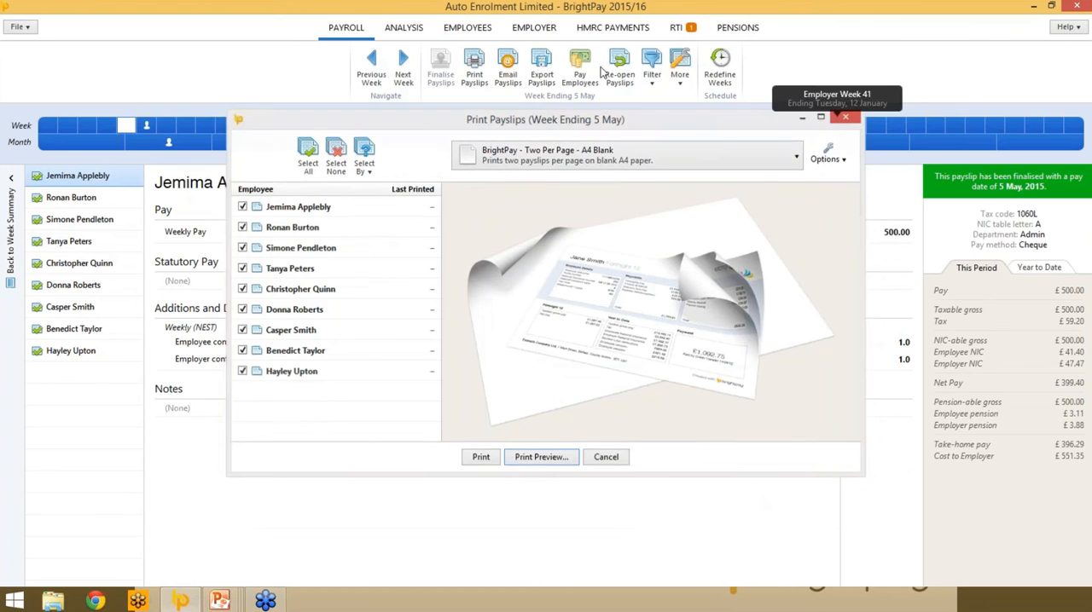
# - View the RTI submissions list and the pension providers offered for adding a new scheme
pyautogui.click(677, 28)
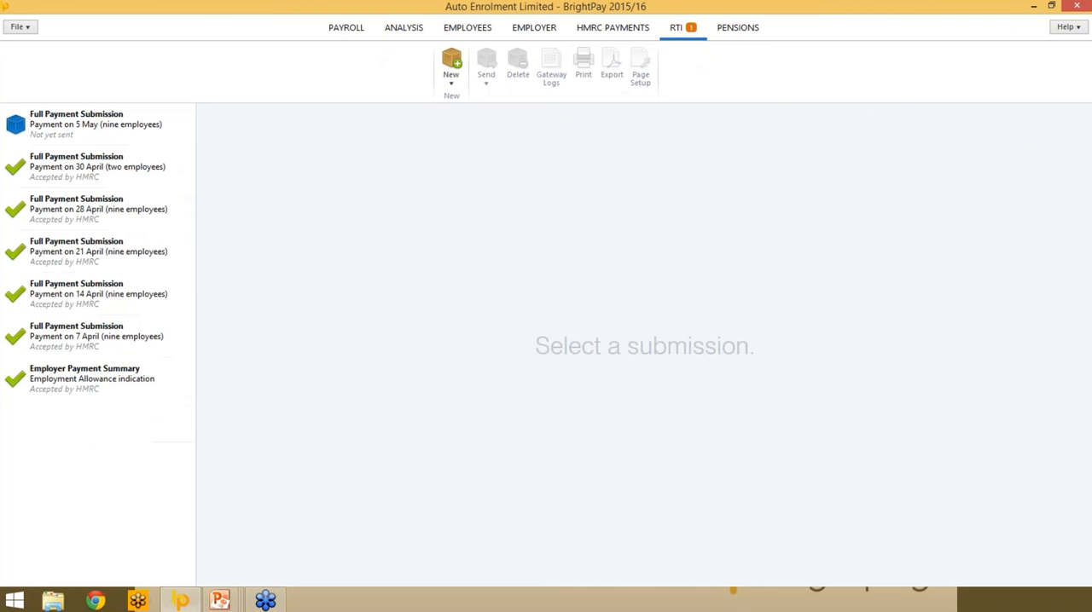
pyautogui.click(738, 28)
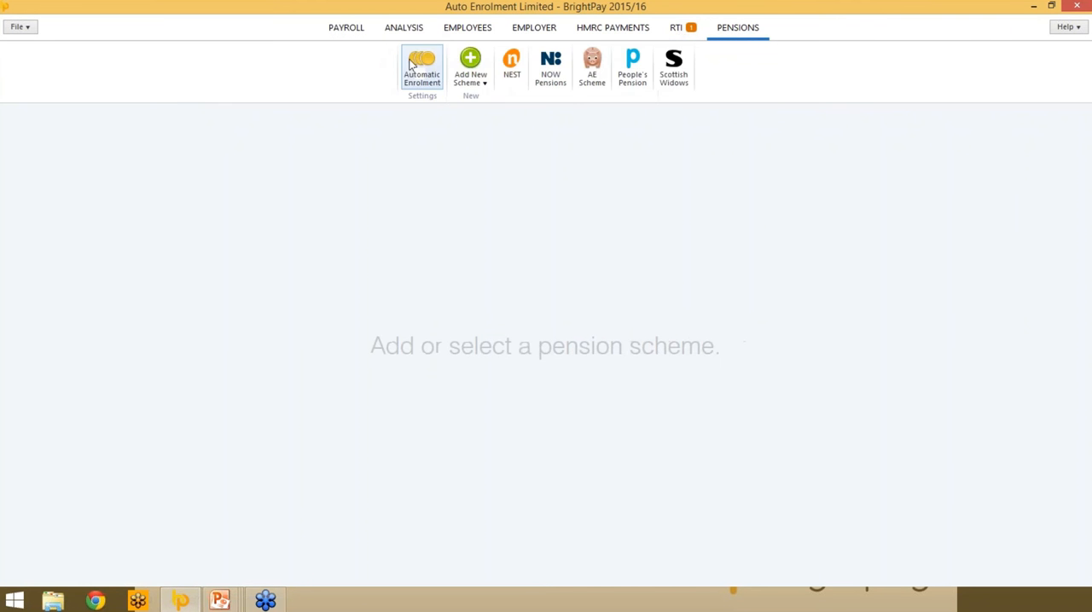
pyautogui.click(457, 80)
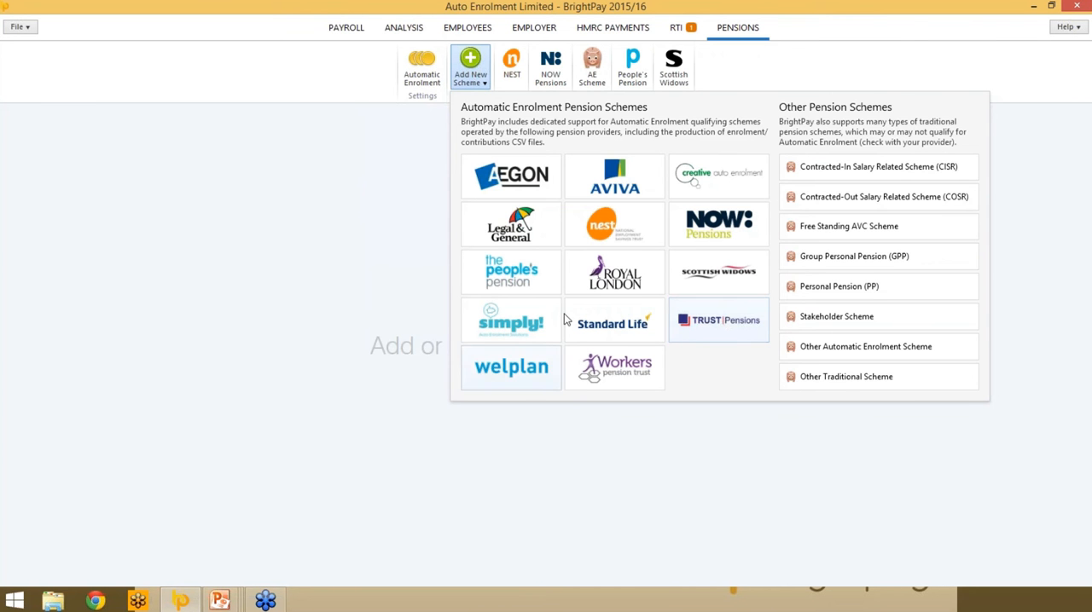
# - Start a NEST enrolment file for all listed employees and set every employee's payment source to direct debit
pyautogui.click(511, 66)
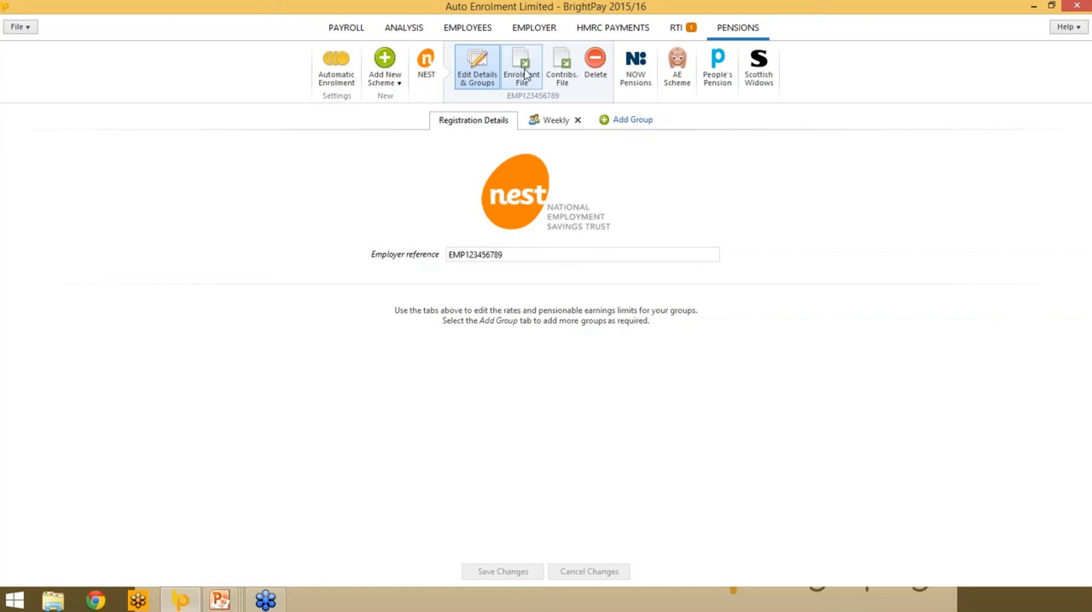
pyautogui.click(522, 75)
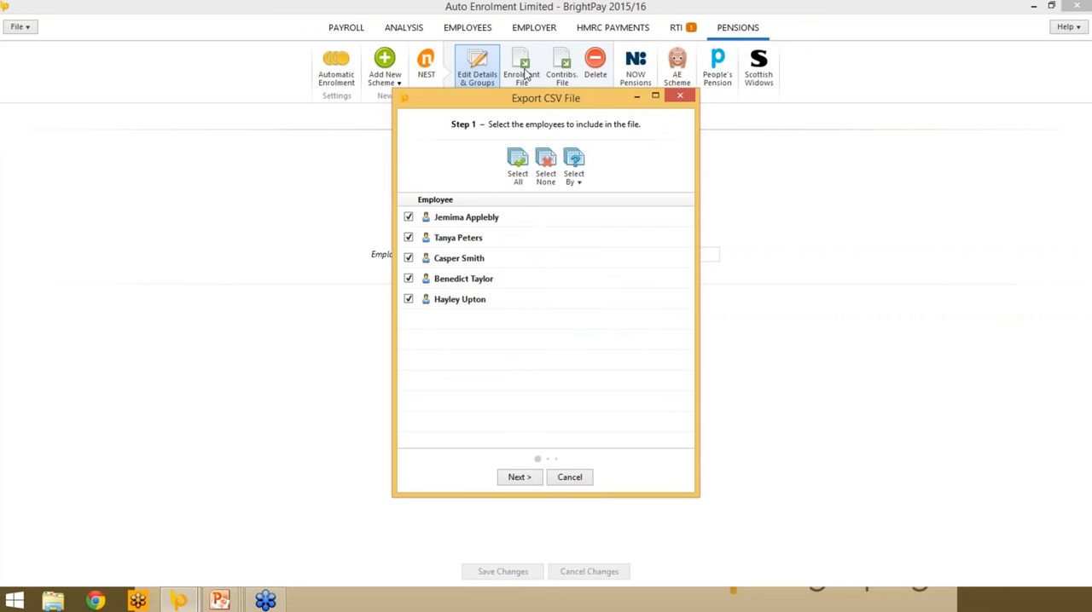
pyautogui.click(518, 478)
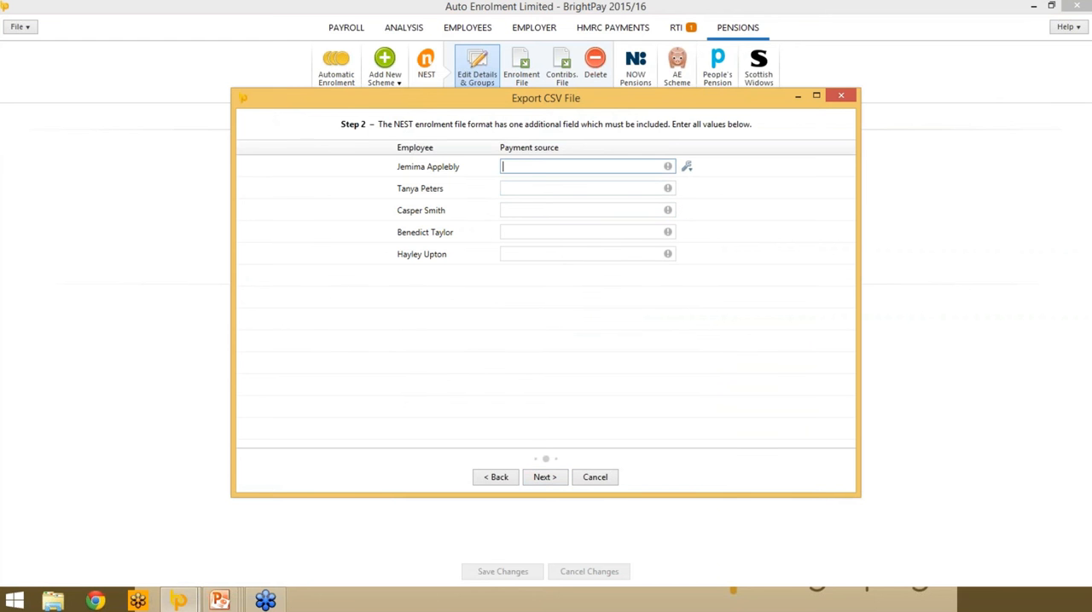
pyautogui.write('direct debit')
pyautogui.click(688, 167)
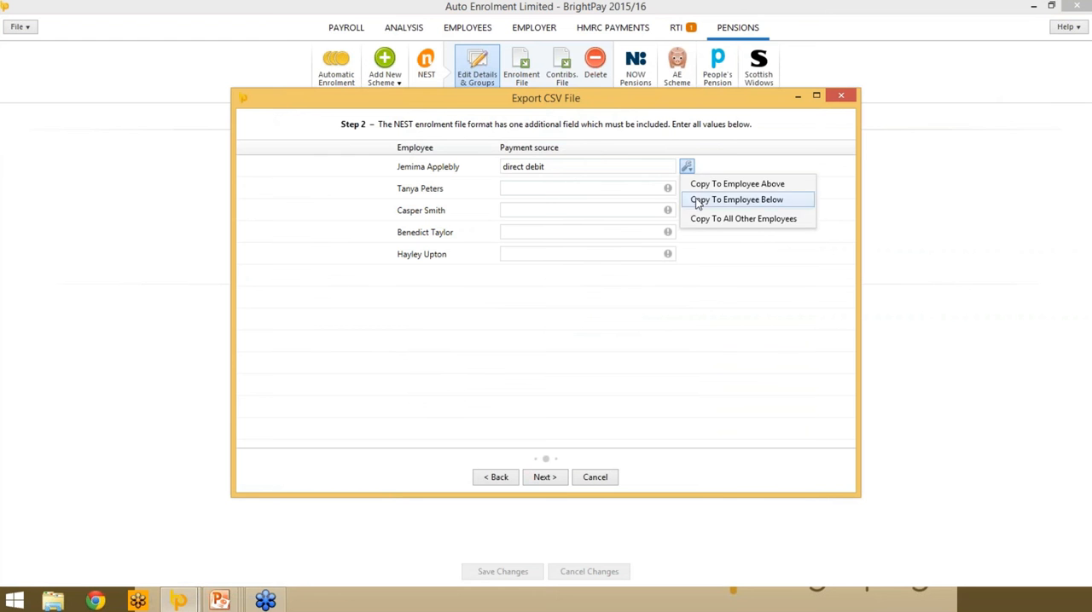
pyautogui.click(699, 219)
# - Preview the NEST enrolment file and save it as a CSV file on the Desktop
pyautogui.click(544, 477)
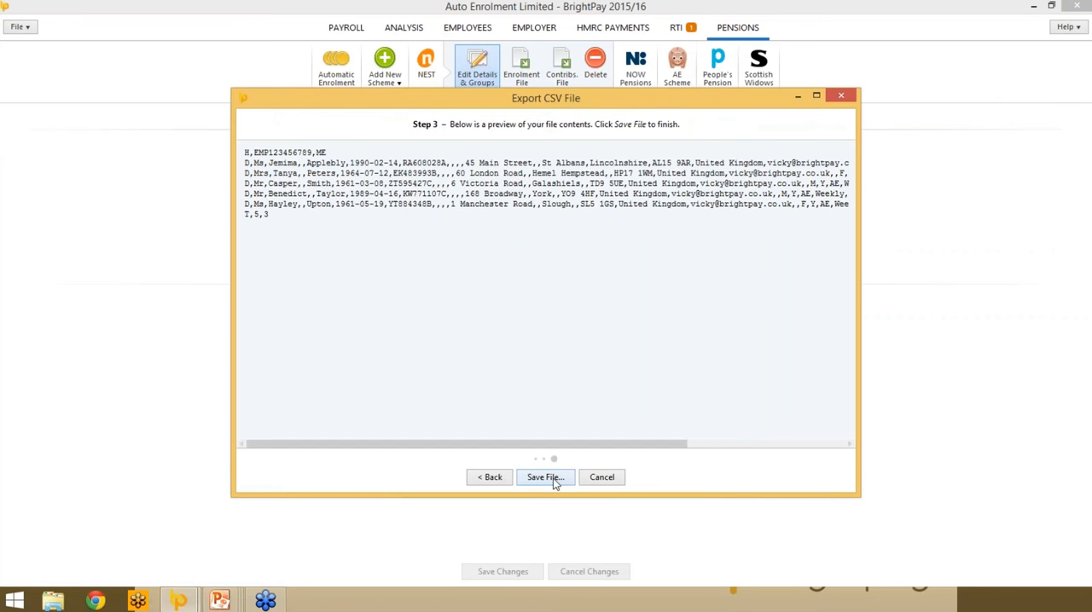
pyautogui.click(544, 477)
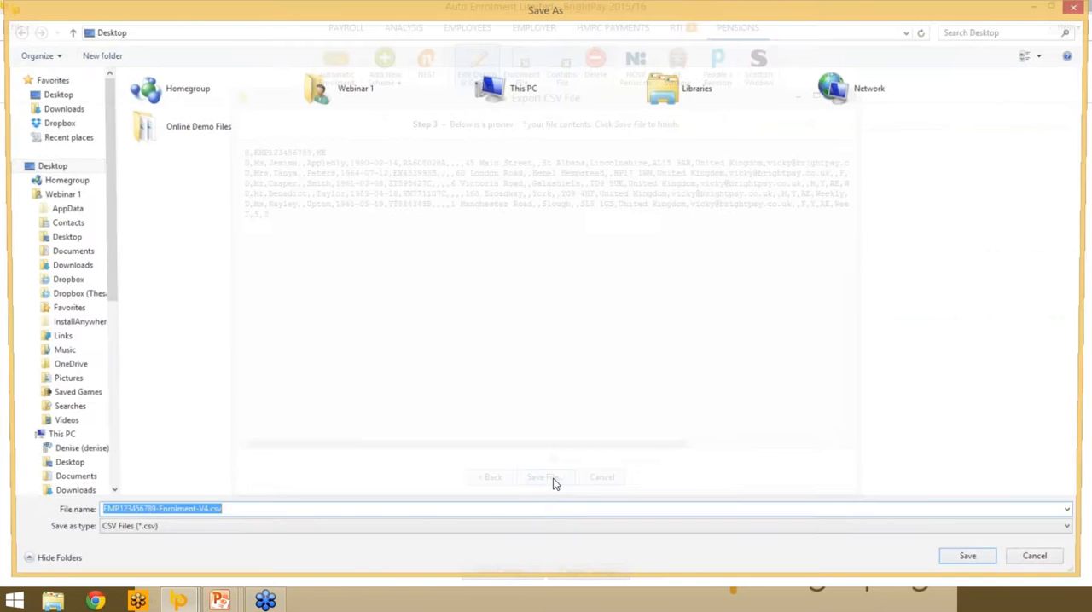
pyautogui.click(994, 563)
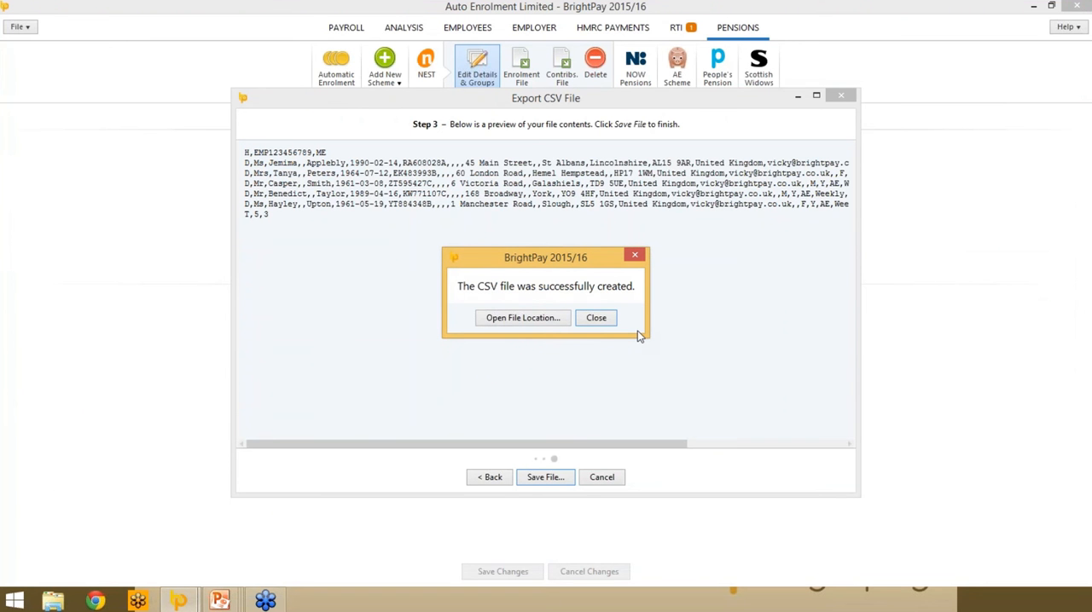
pyautogui.click(595, 317)
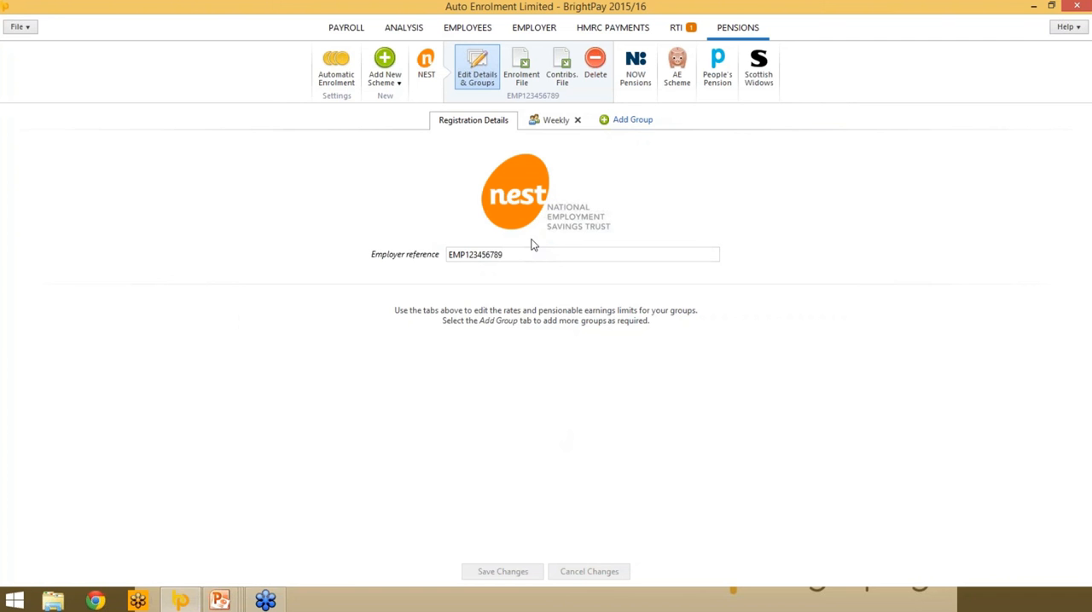
# - Start a NEST contributions file for Week 5 and set the NEST payment due date to 22 May, 2015
pyautogui.click(556, 75)
pyautogui.click(663, 269)
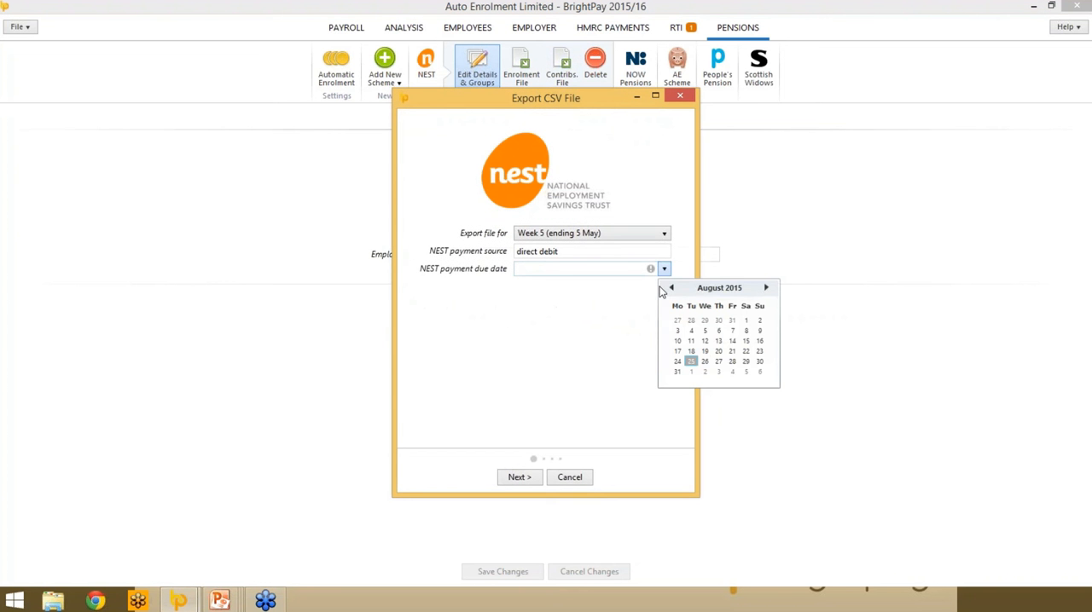
pyautogui.click(671, 288)
pyautogui.click(672, 287)
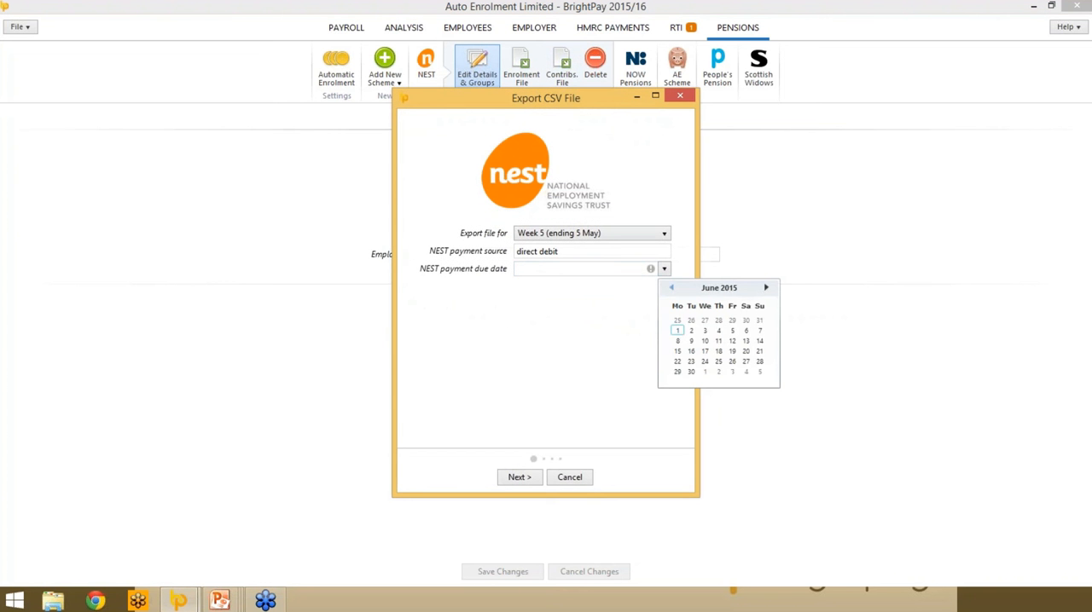
pyautogui.click(671, 287)
pyautogui.click(732, 352)
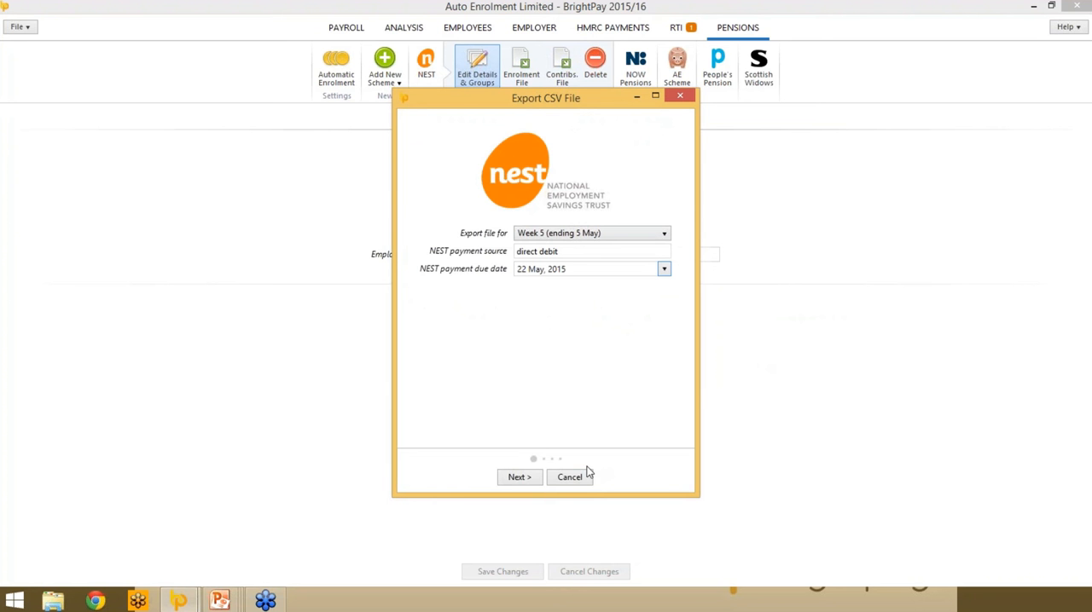
# - Keep all employees with partial-payment reasons as Not applicable, and save the NEST contributions file as CSV
pyautogui.click(518, 477)
pyautogui.click(549, 478)
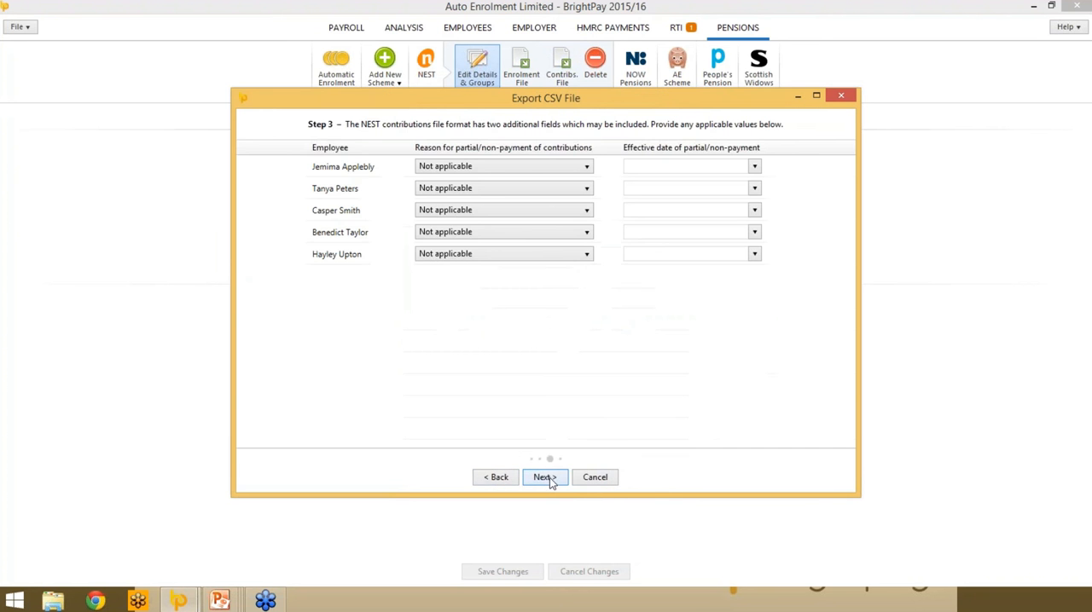
pyautogui.click(537, 479)
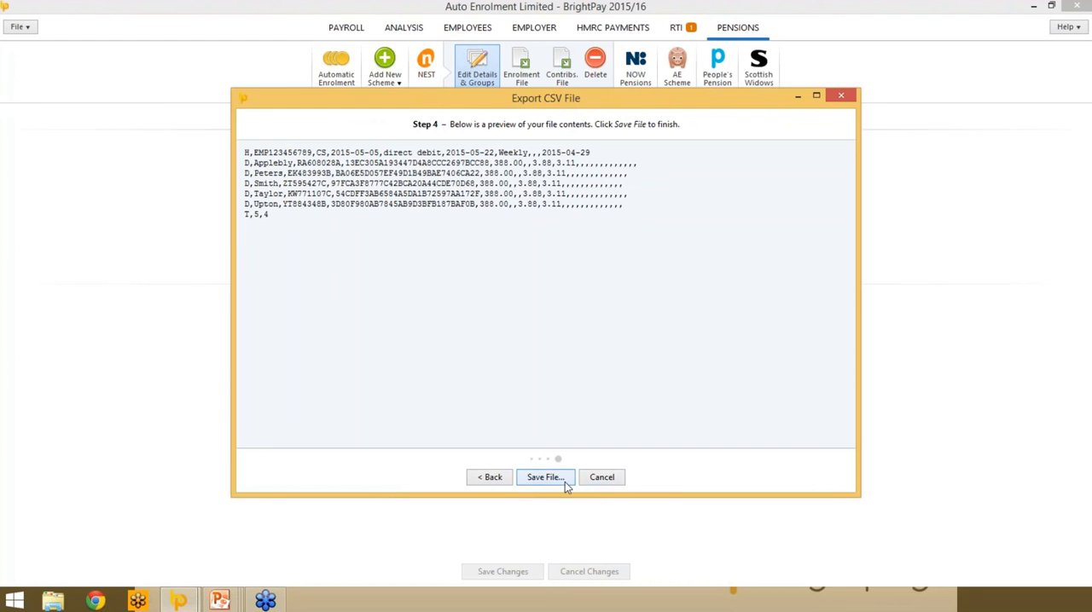
pyautogui.click(564, 482)
pyautogui.click(989, 569)
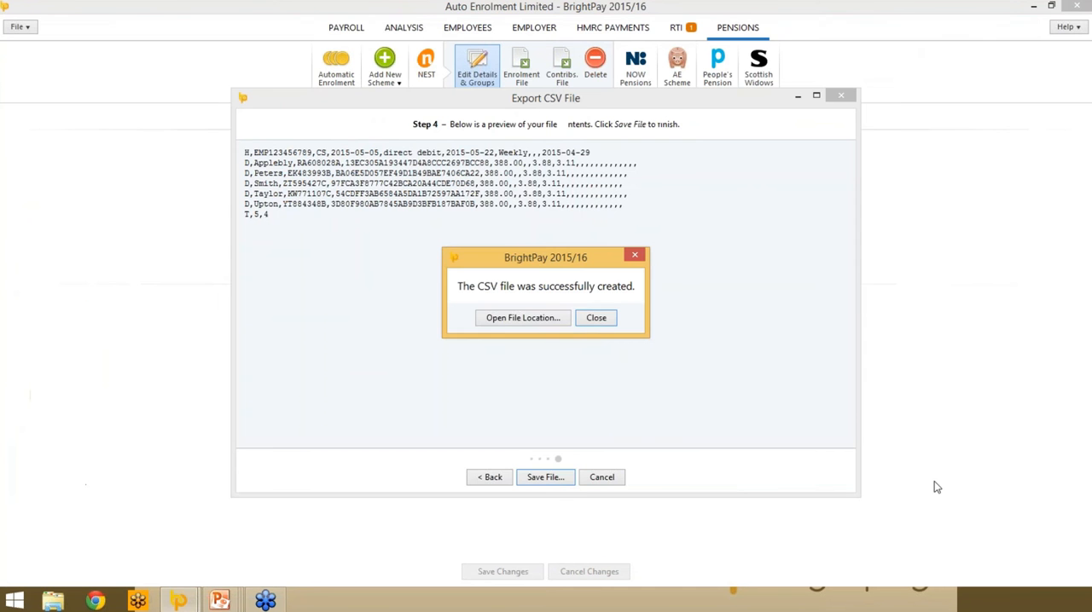
pyautogui.click(597, 322)
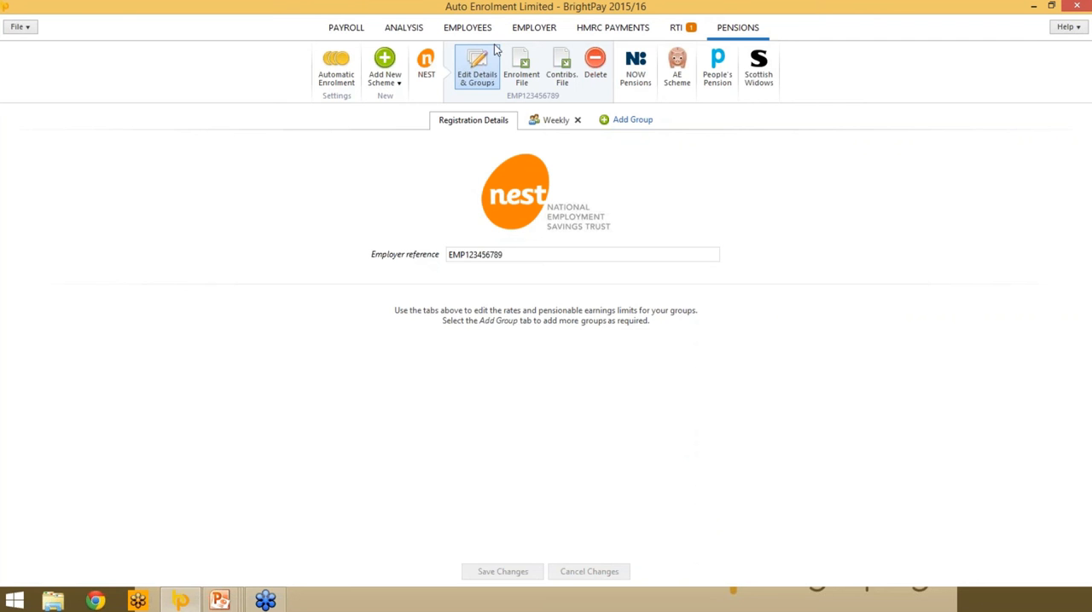
# - Opt the first listed employee out of auto enrolment, with a week six contribution refund, opt-out date 6 May, 2015 and reference abc123
pyautogui.click(468, 27)
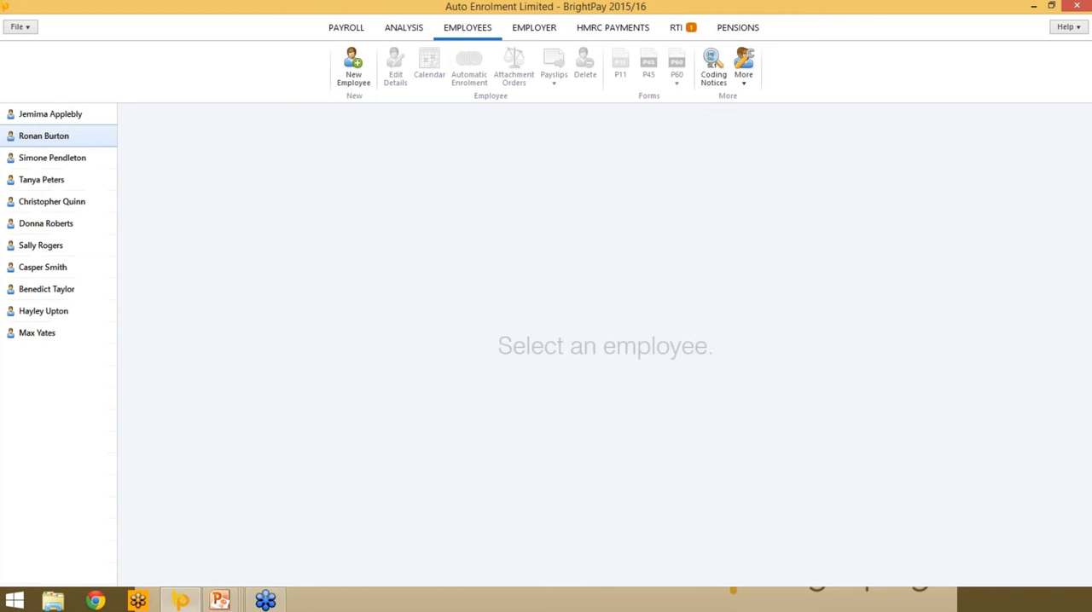
pyautogui.click(74, 114)
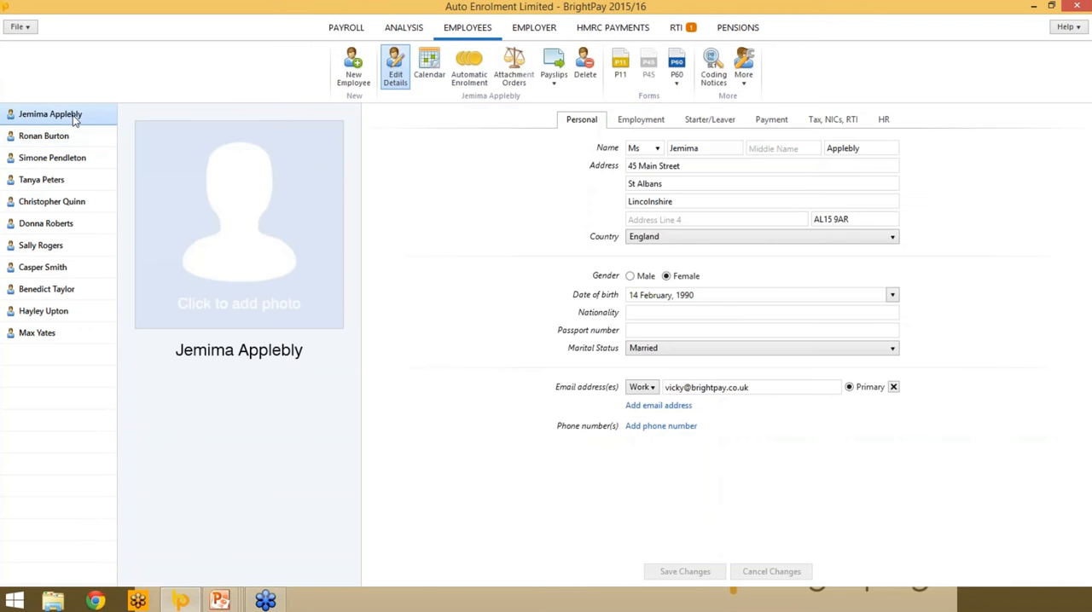
pyautogui.click(469, 70)
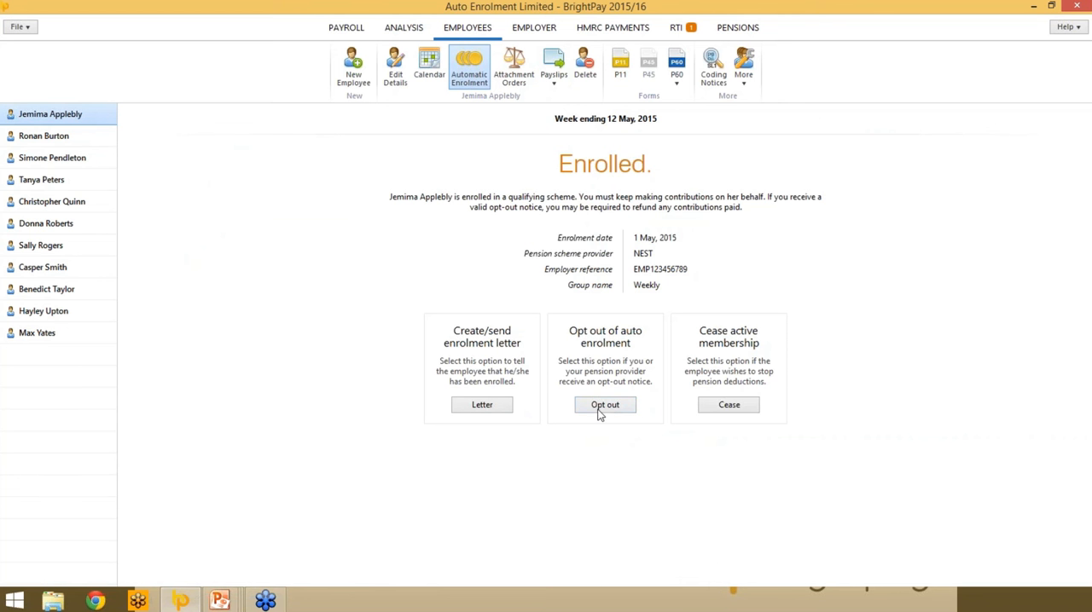
pyautogui.click(600, 408)
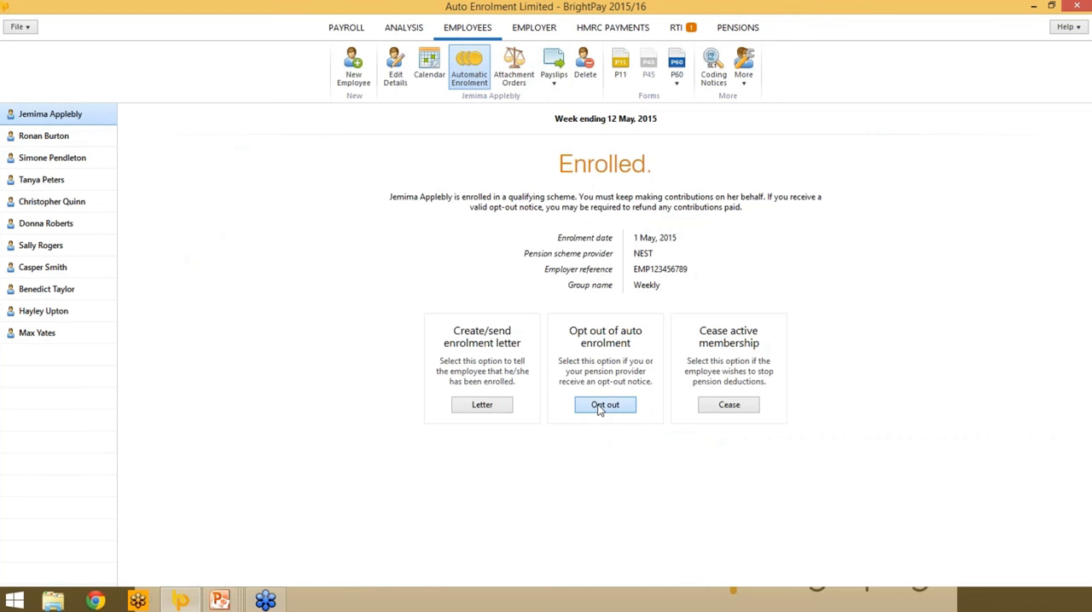
pyautogui.click(529, 442)
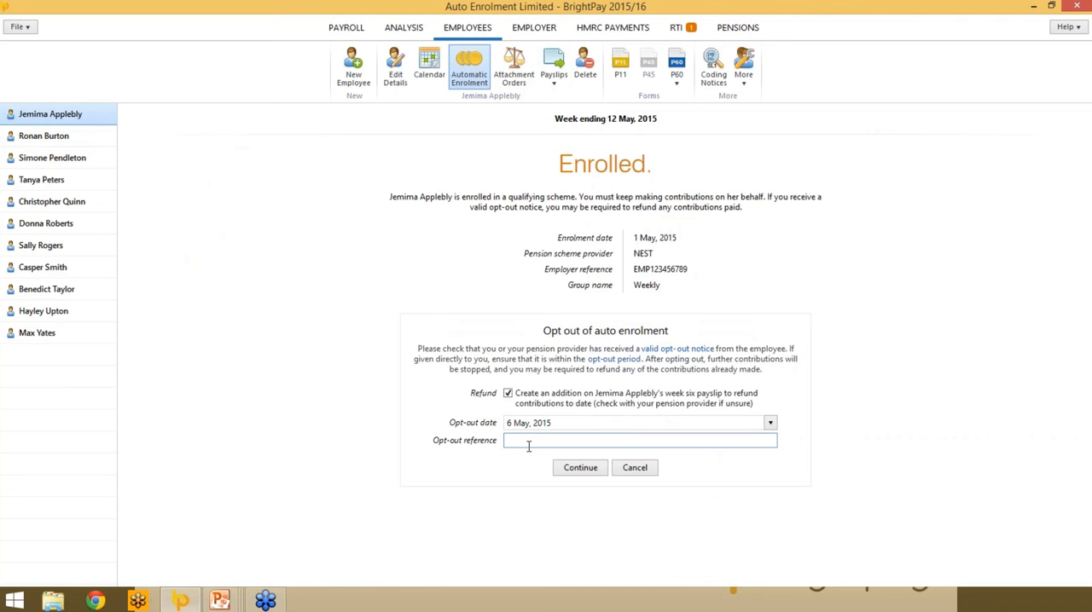
pyautogui.write('abc123')
pyautogui.click(566, 470)
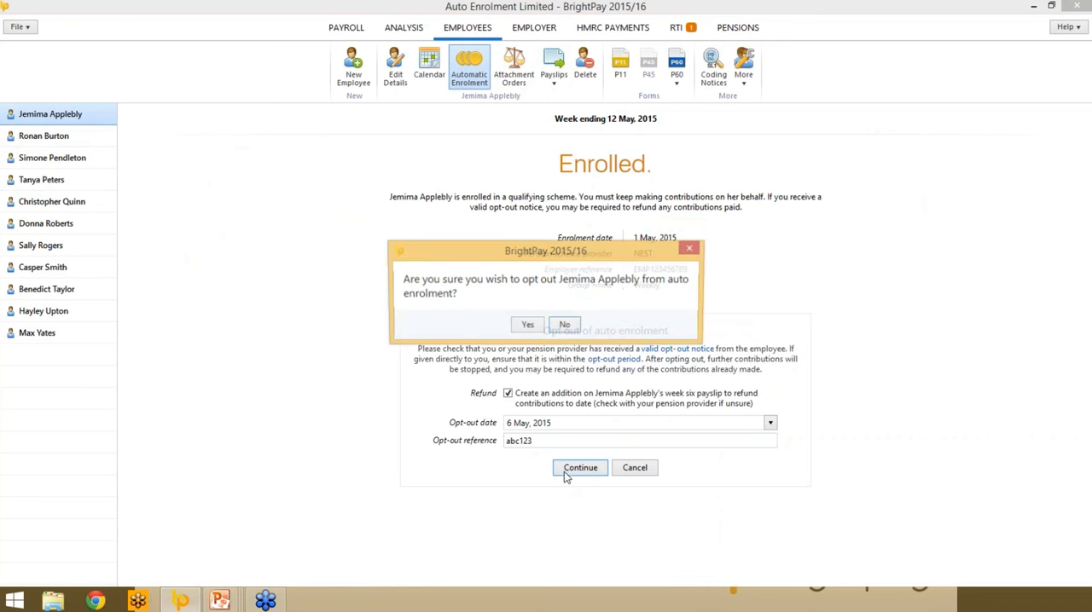
pyautogui.click(526, 327)
# - Review the opted-out employee's payslip for the week ending 12 May for the pension refund, and check their enrolment status
pyautogui.click(341, 36)
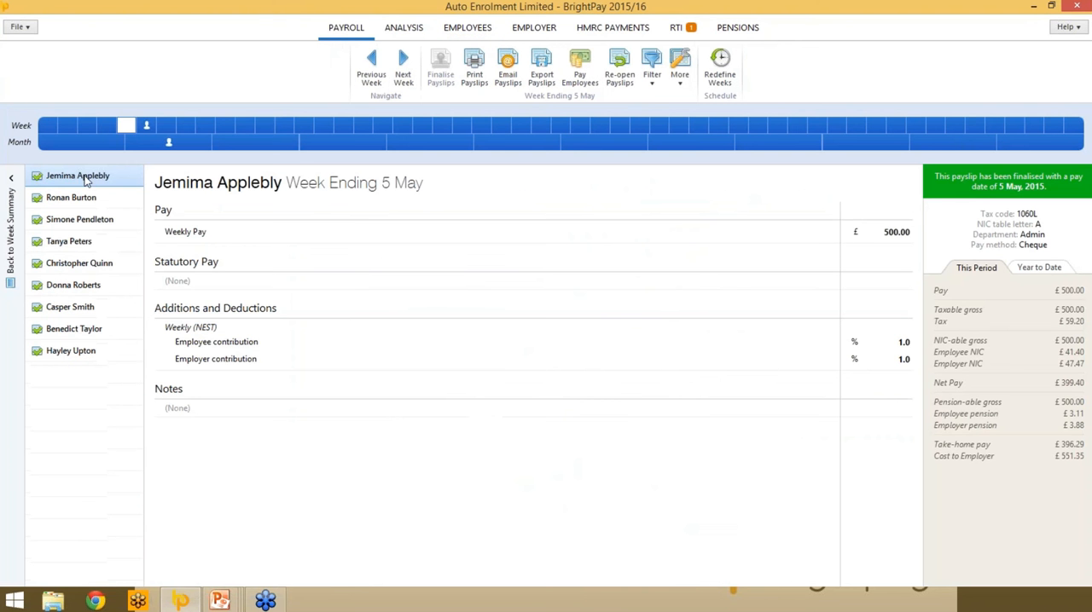
pyautogui.click(144, 126)
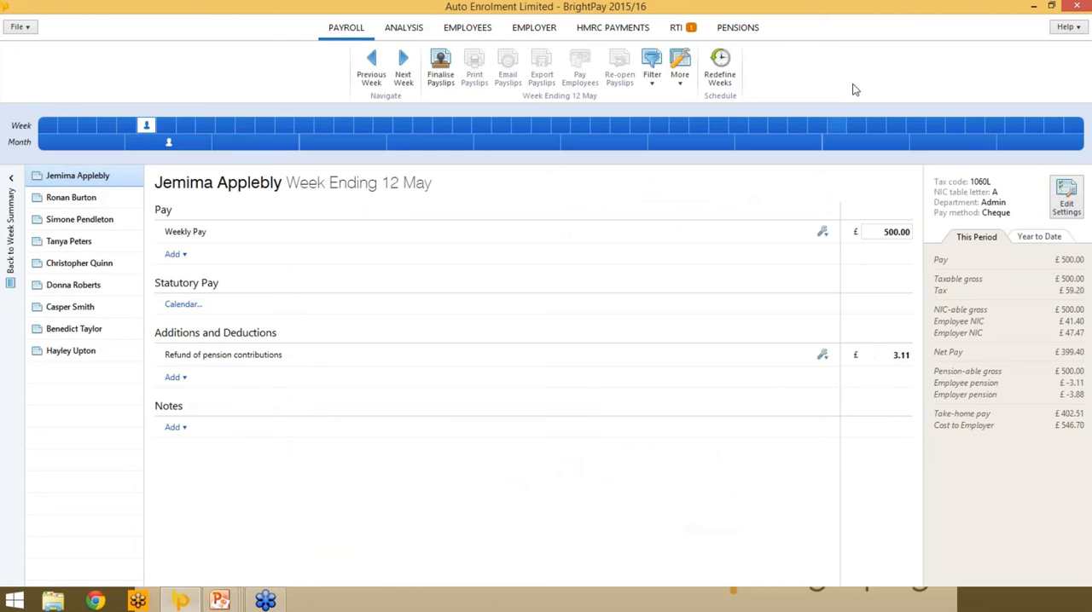
pyautogui.click(460, 28)
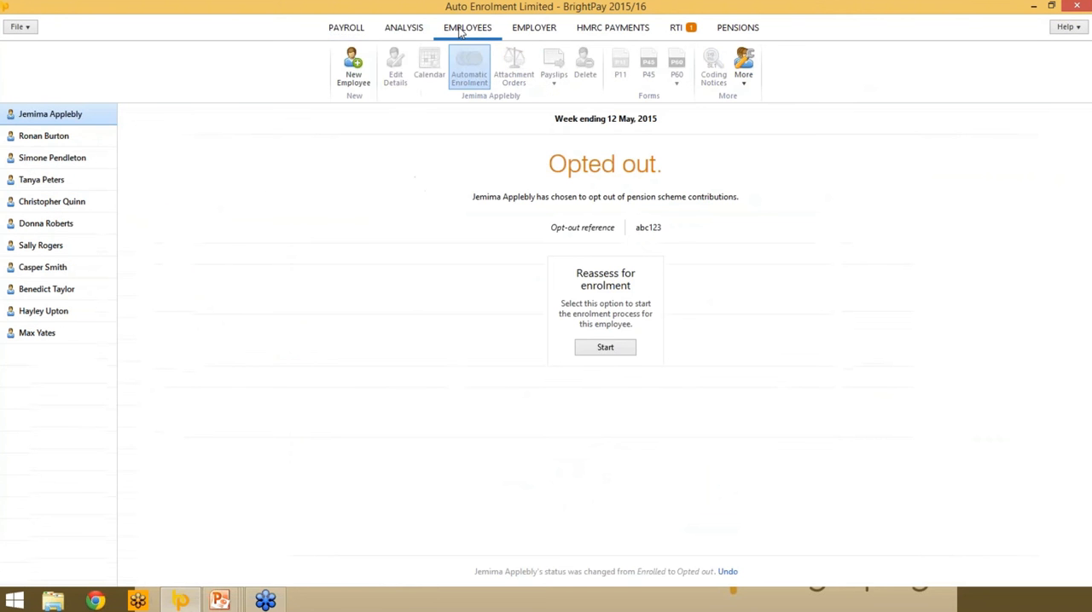
# - Open the monthly payroll for the month ending 31 May to view the first employee's payslip
pyautogui.click(350, 28)
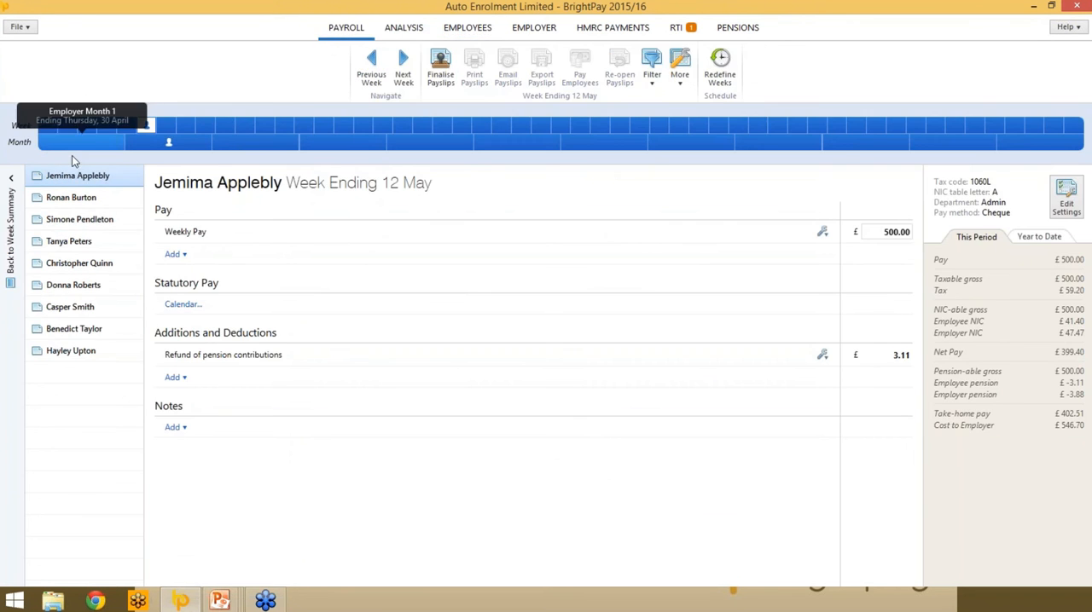
pyautogui.click(166, 142)
pyautogui.click(143, 236)
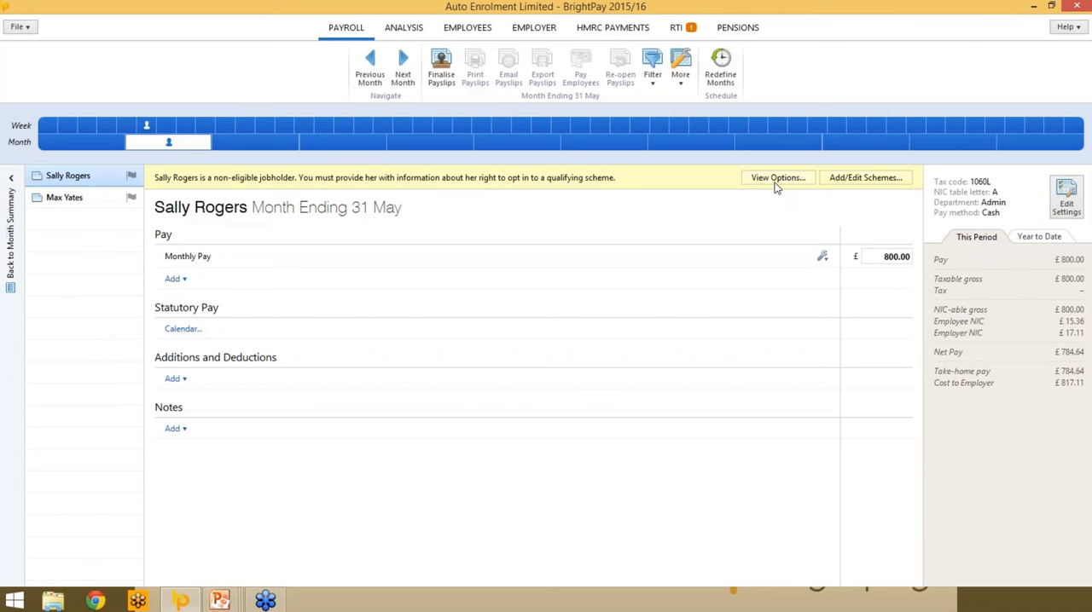
# - Turn off the automatic enrolment reminders for postponement notices, enrolment letters and right to opt in or join letters, and save the changes
pyautogui.click(748, 28)
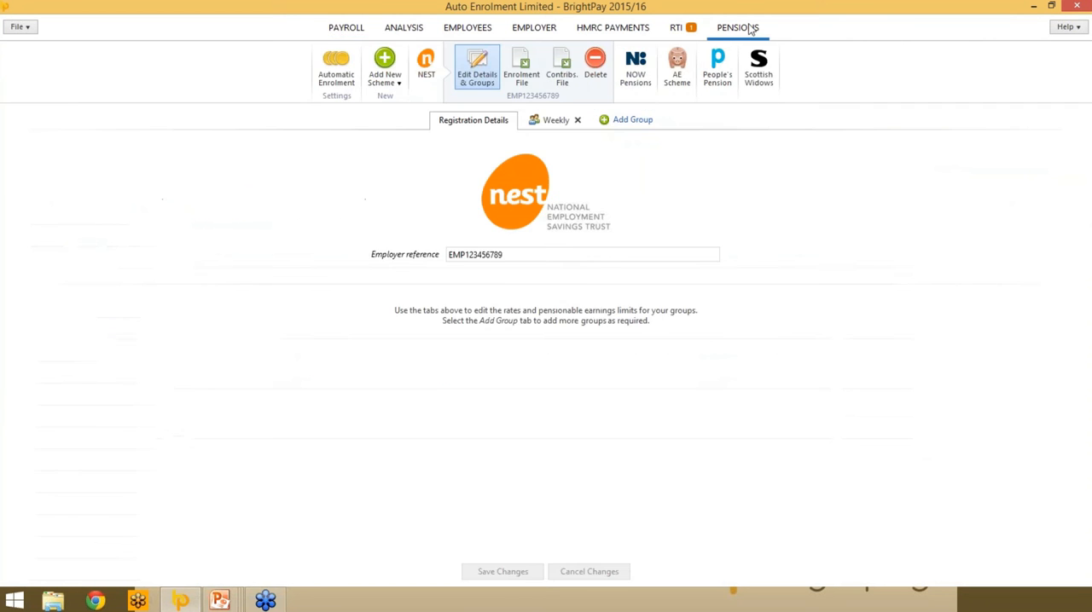
pyautogui.click(334, 72)
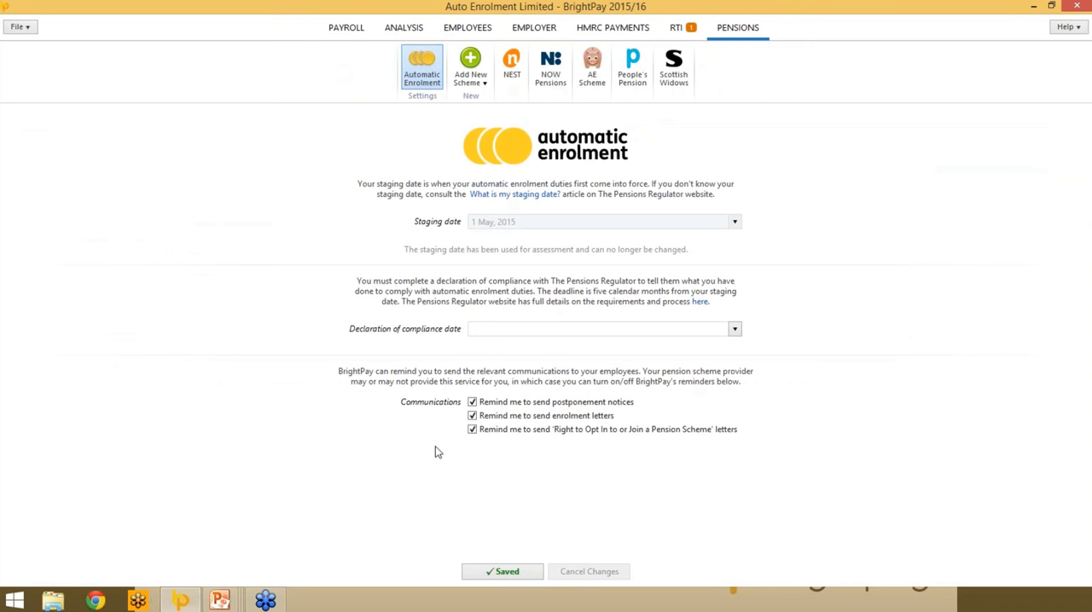
pyautogui.click(471, 402)
pyautogui.click(471, 416)
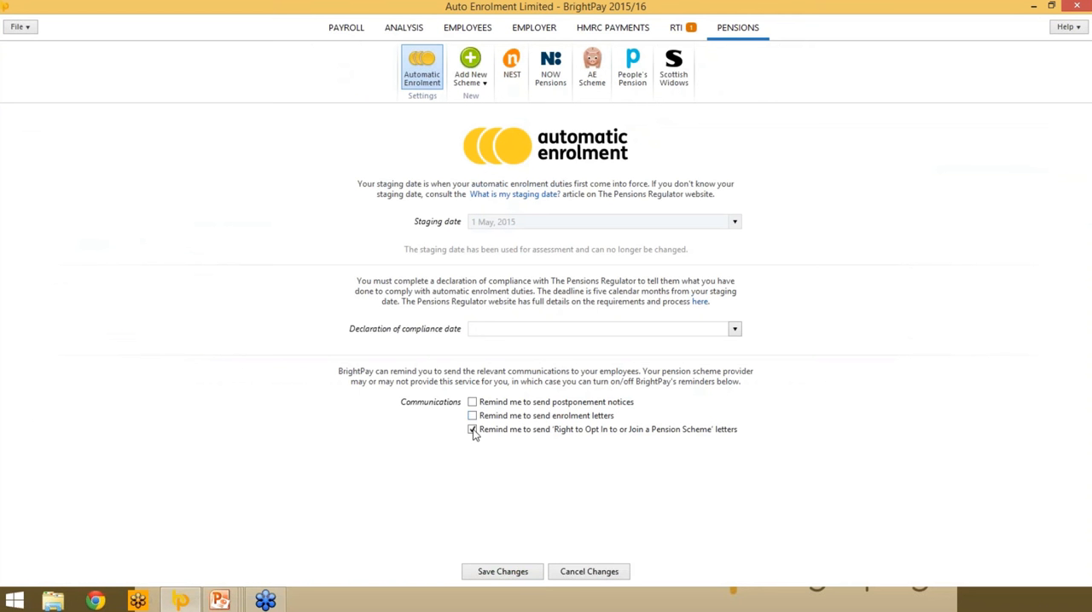
pyautogui.click(472, 430)
pyautogui.click(514, 575)
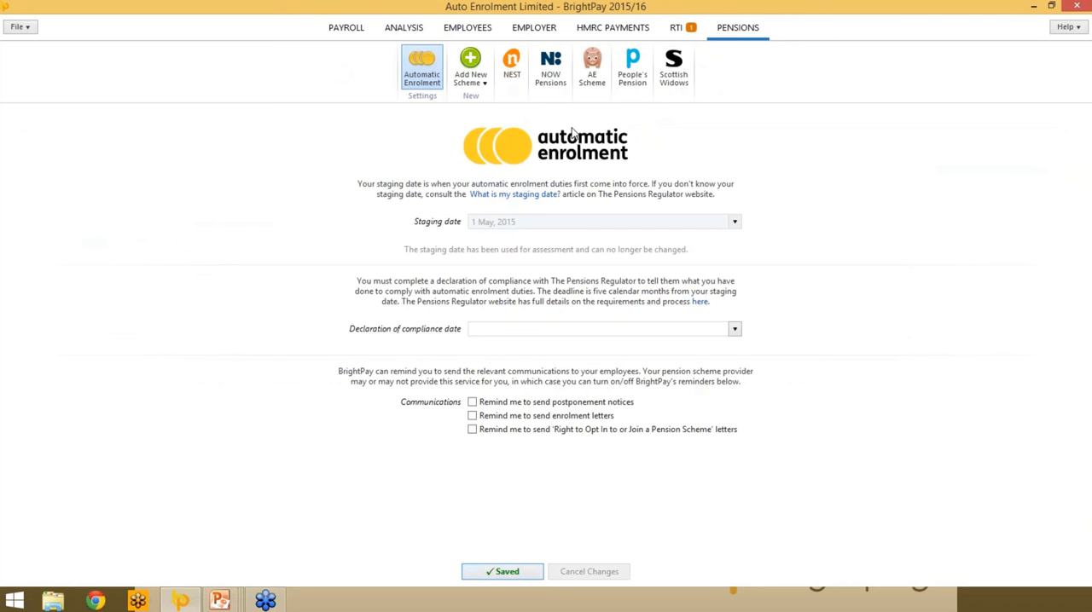
pyautogui.click(504, 327)
# - Create a new employee analysis report for month 1 and look through the period columns for pension and auto enrolment items
pyautogui.click(403, 28)
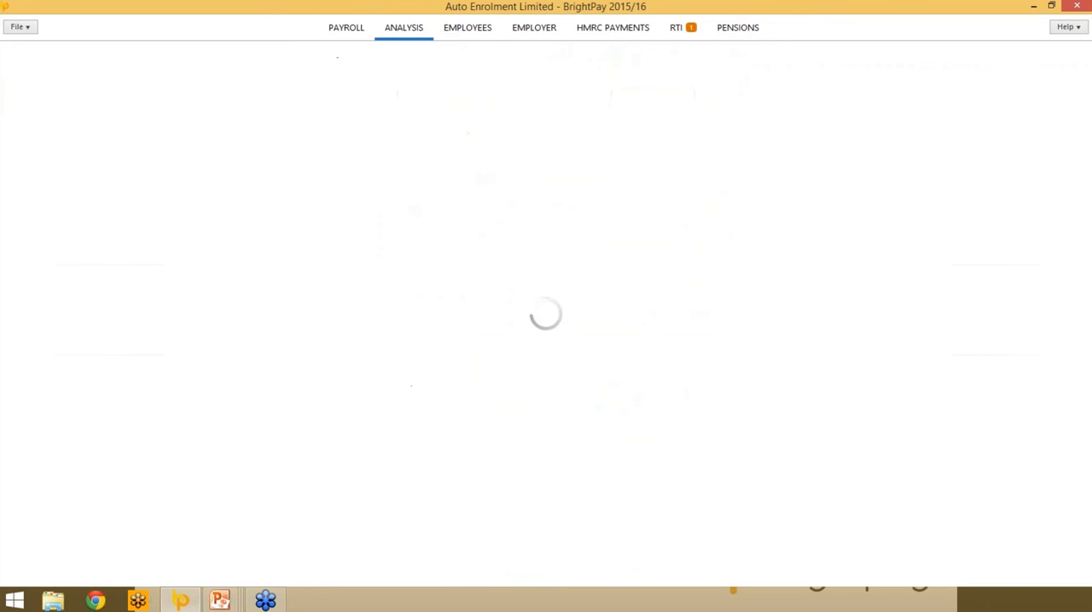
pyautogui.click(318, 69)
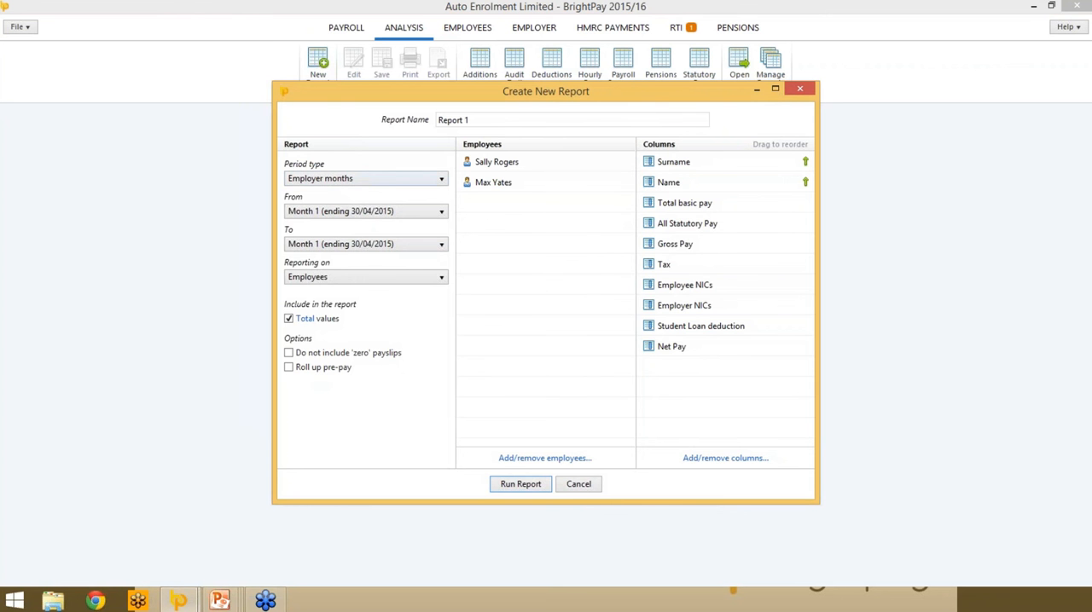
pyautogui.click(724, 458)
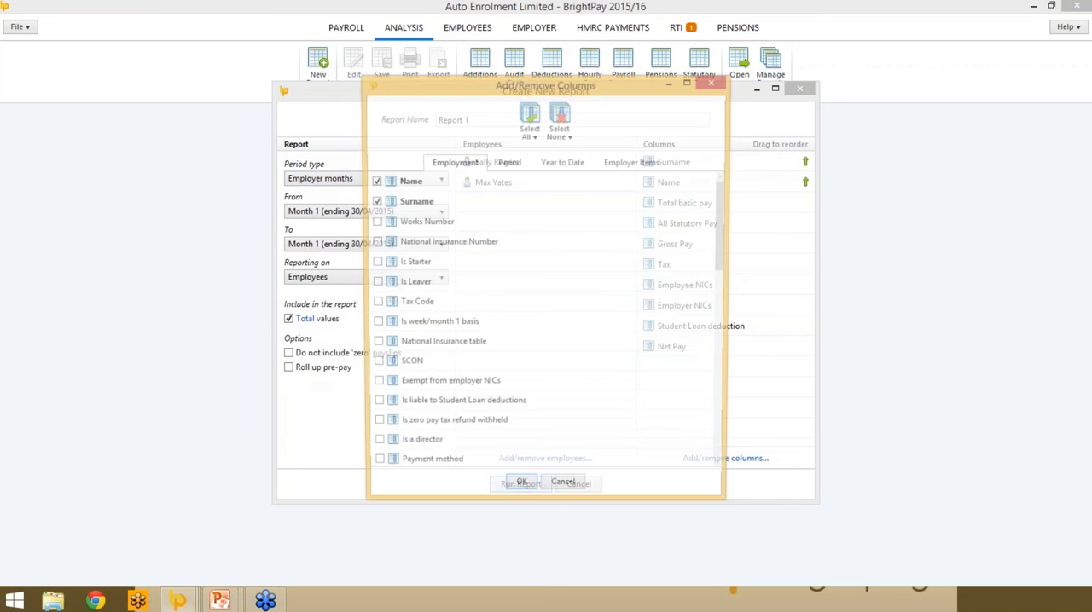
pyautogui.click(509, 163)
pyautogui.scroll(-15, 481, 351)
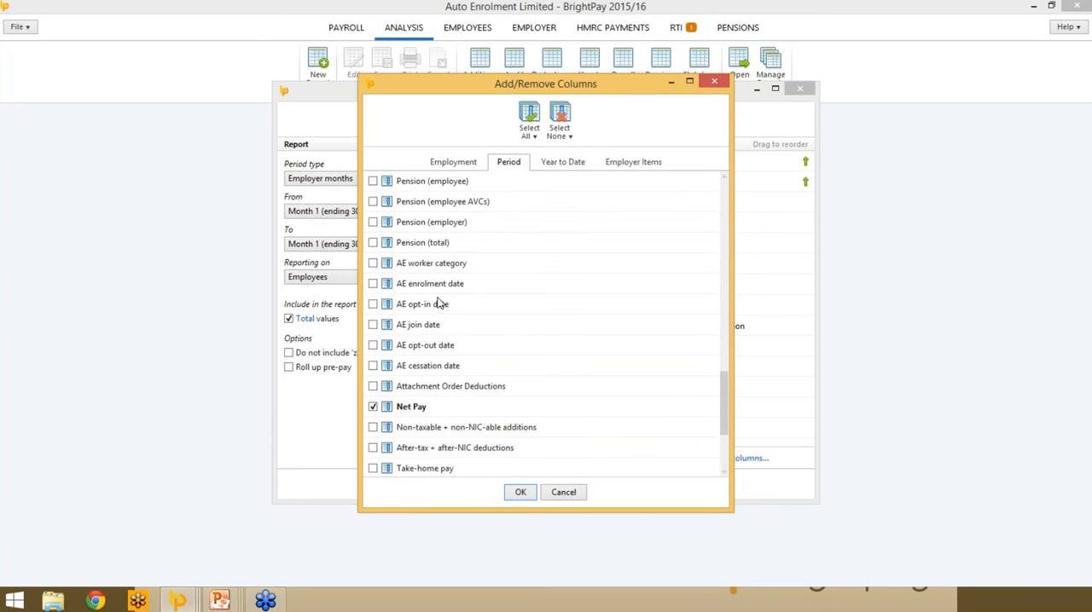
# - Add the Weekly (NEST) qualifying earnings, employee and employer contribution, both contribution percentages, and total contribution columns to the report
pyautogui.click(615, 166)
pyautogui.scroll(-15, 551, 344)
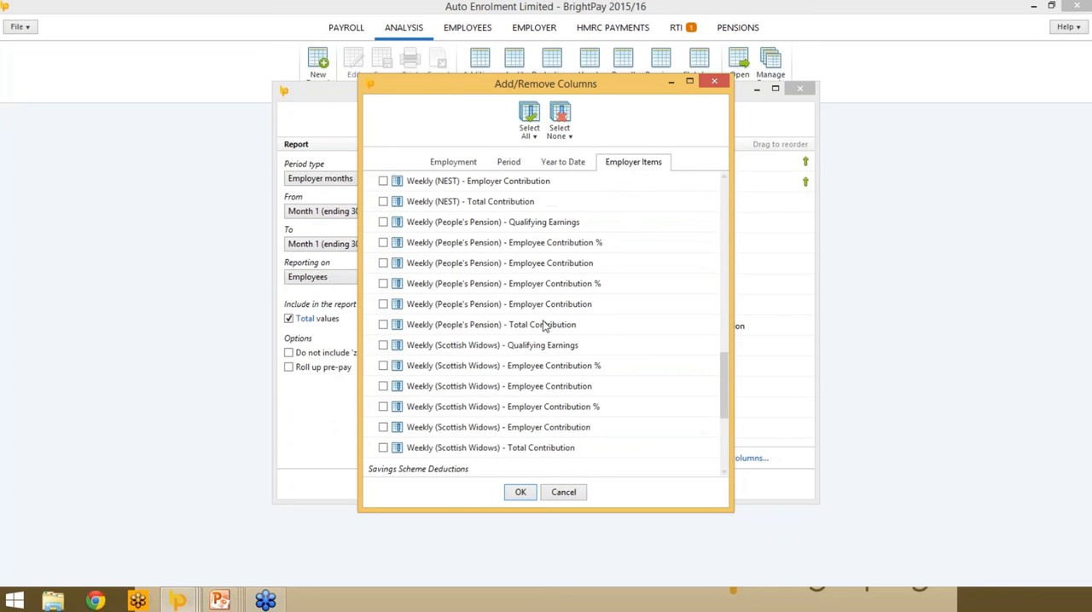
pyautogui.scroll(3, 427, 246)
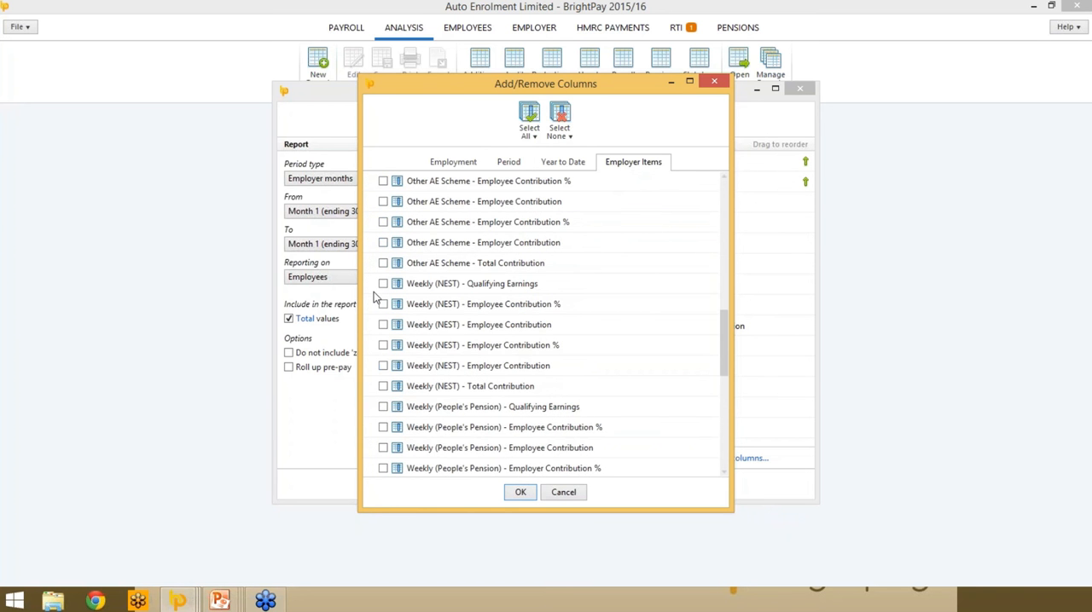
pyautogui.click(383, 284)
pyautogui.click(383, 304)
pyautogui.click(383, 325)
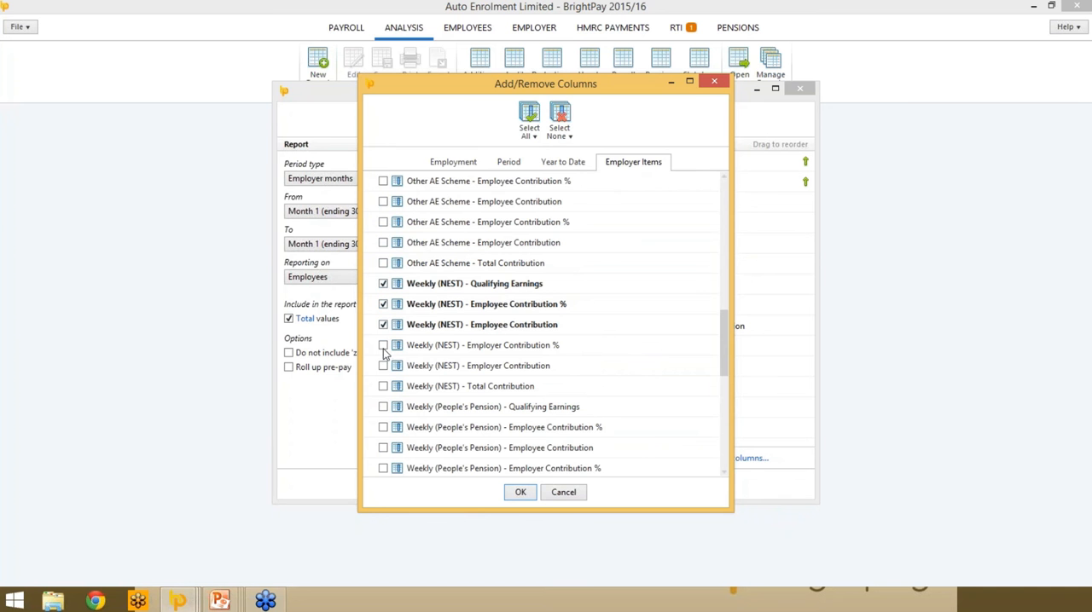
pyautogui.click(383, 346)
pyautogui.click(383, 366)
pyautogui.click(383, 387)
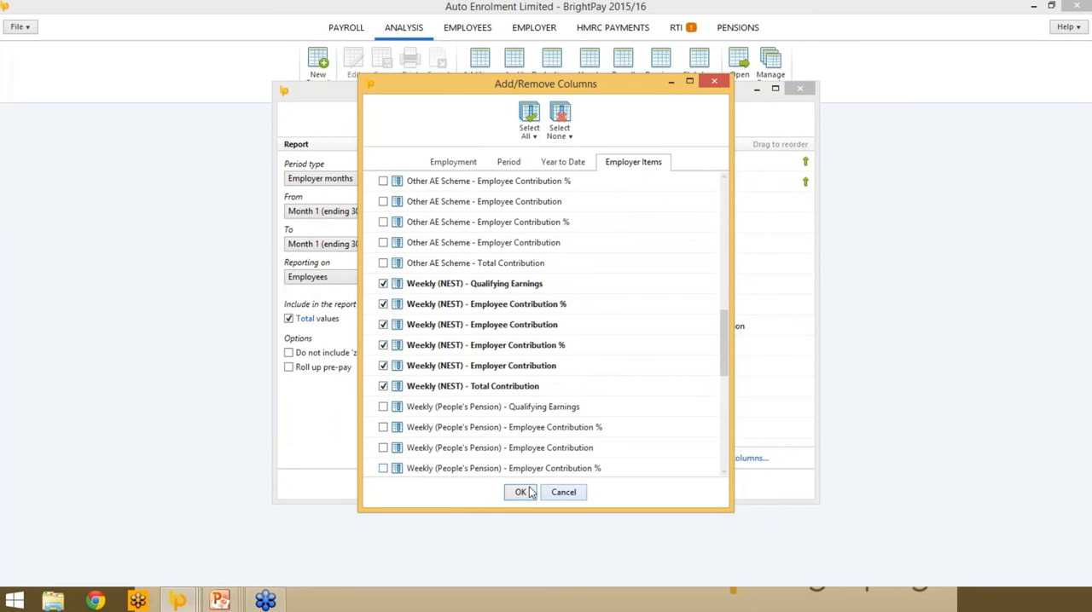
pyautogui.click(520, 493)
# - Run the report for month 1 and return to the payroll for the month ending 31 May
pyautogui.click(518, 481)
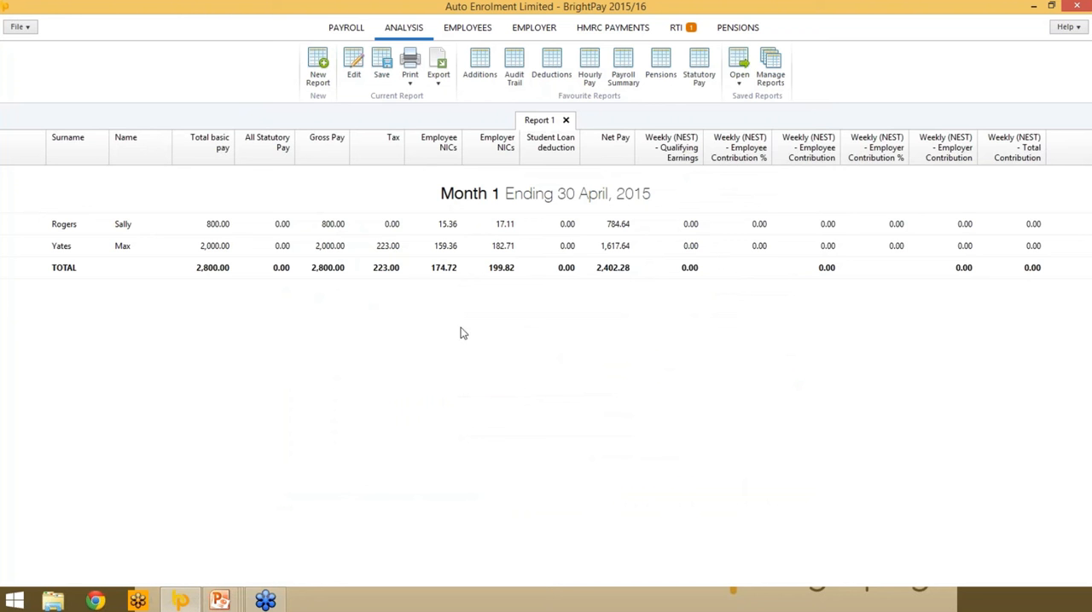
pyautogui.click(342, 32)
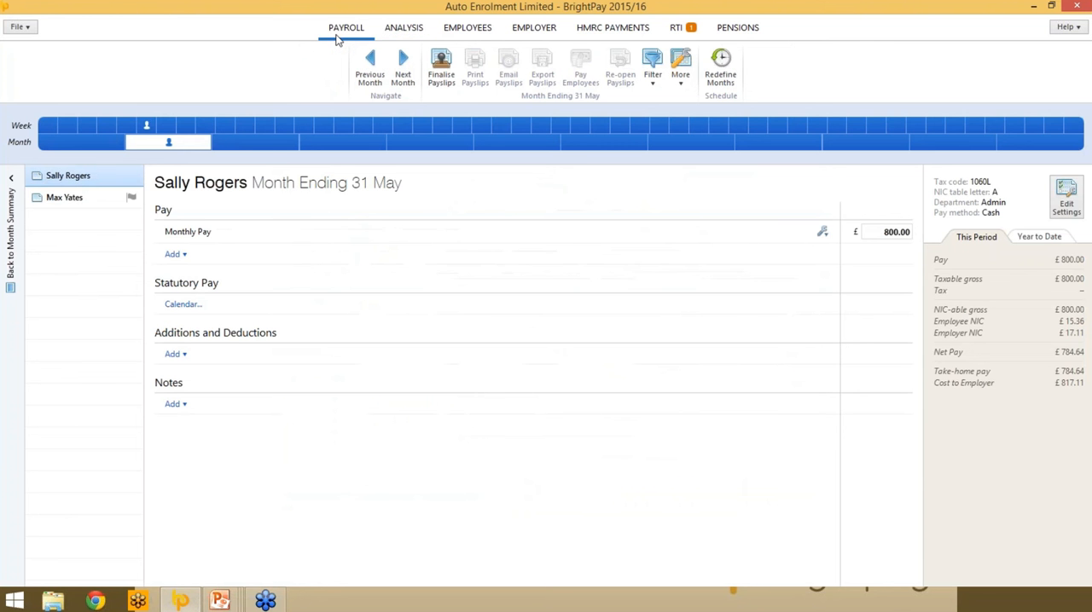